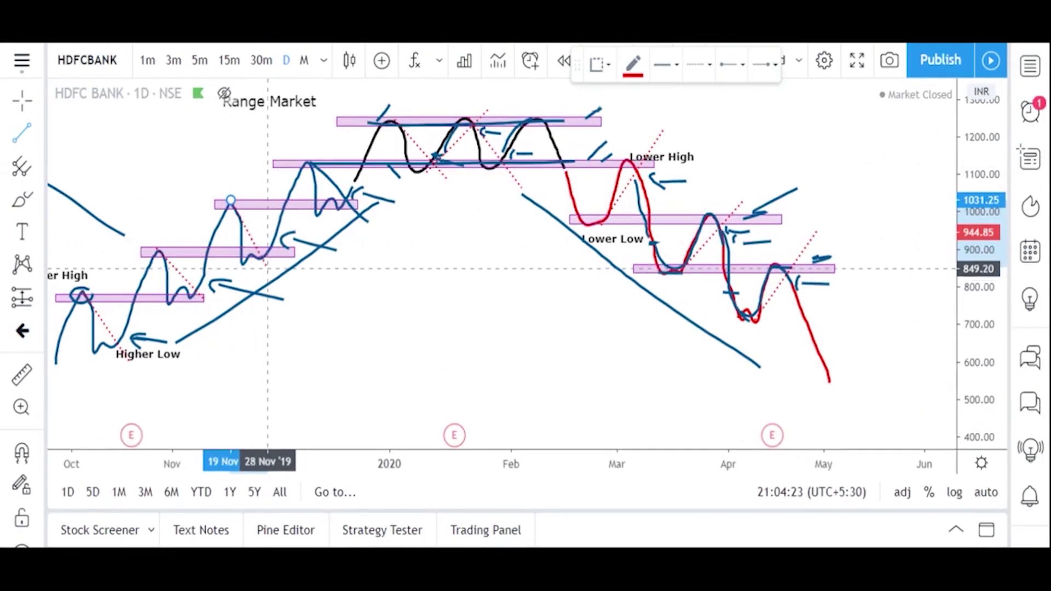
End the trend line at the early-December low and switch to freehand brush drawing.
left_click(284, 273)
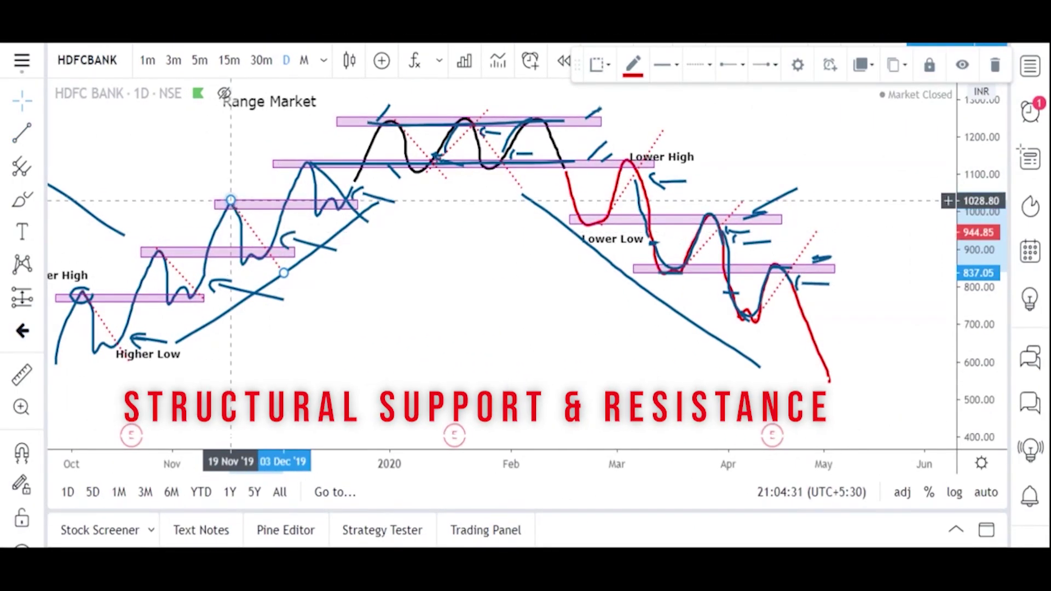
left_click(233, 205)
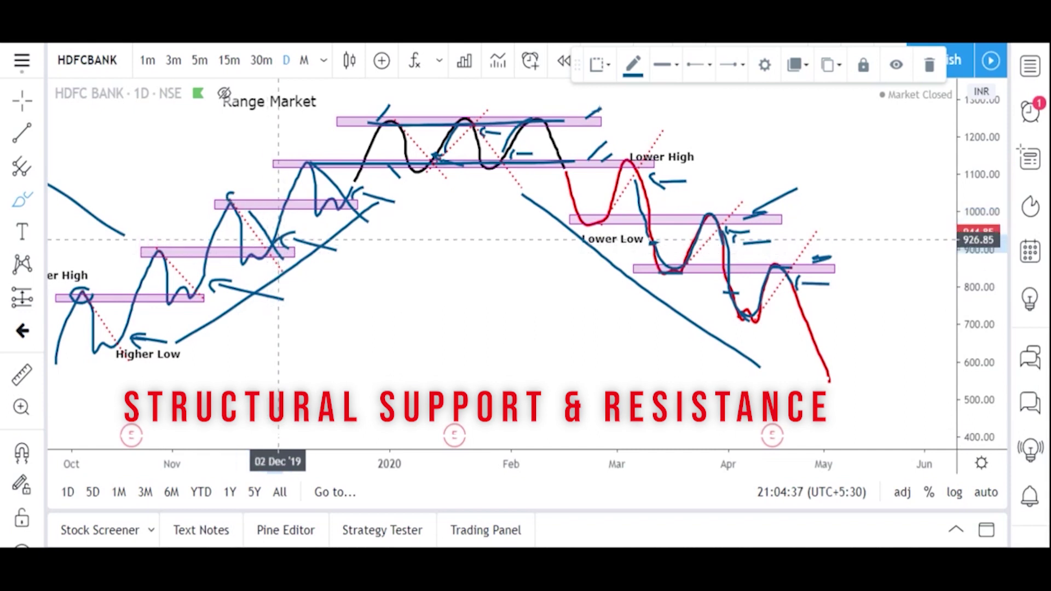
left_click(529, 335)
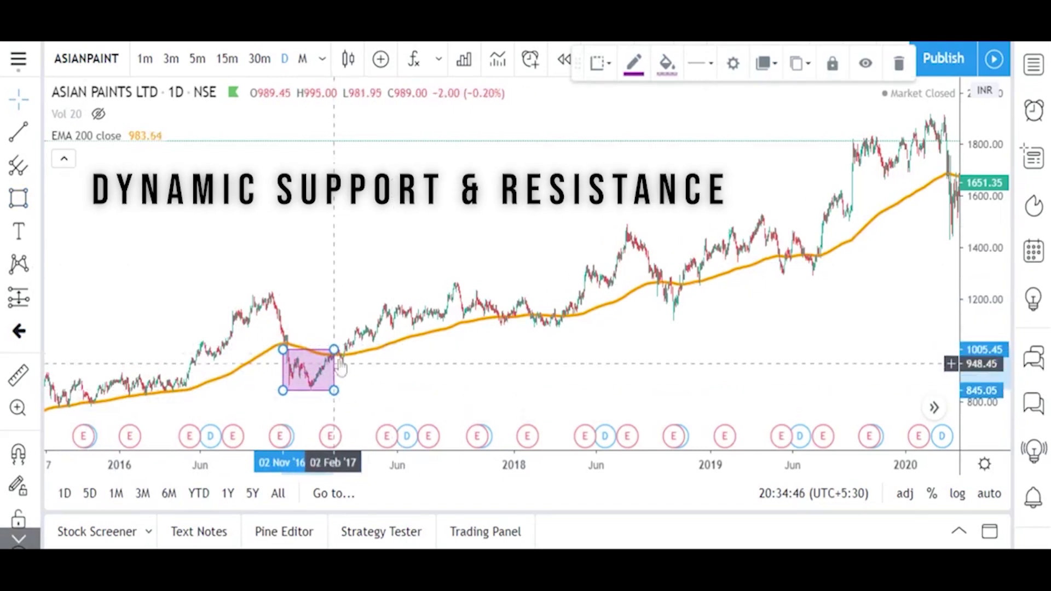
Box the Sep–Dec 2018 and mid-2019 pullbacks to the 200 EMA with pink rectangles.
scroll(489, 347, "up", 3)
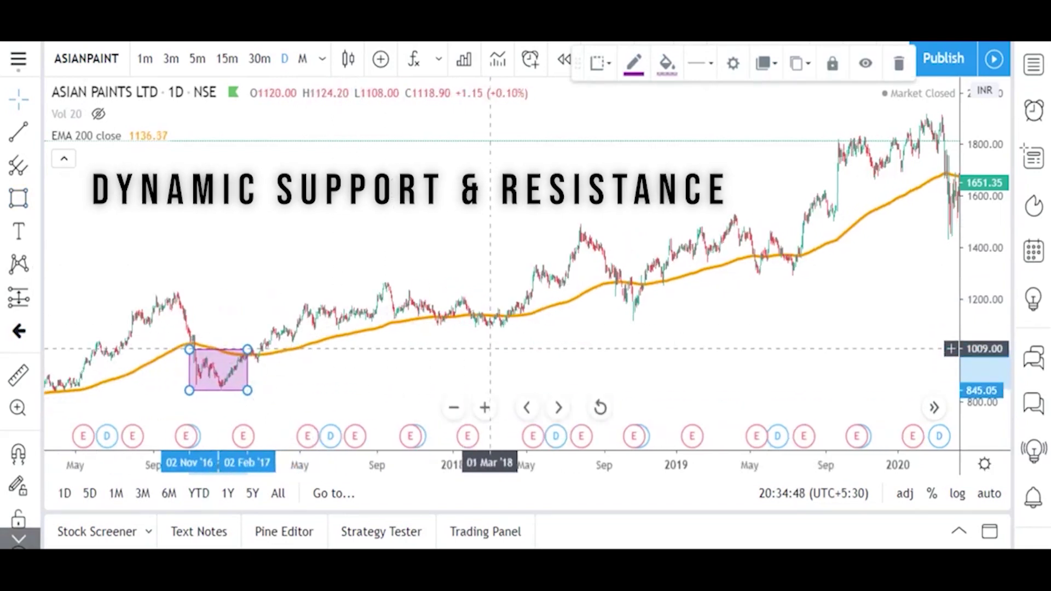
left_click_drag(615, 278, 663, 316)
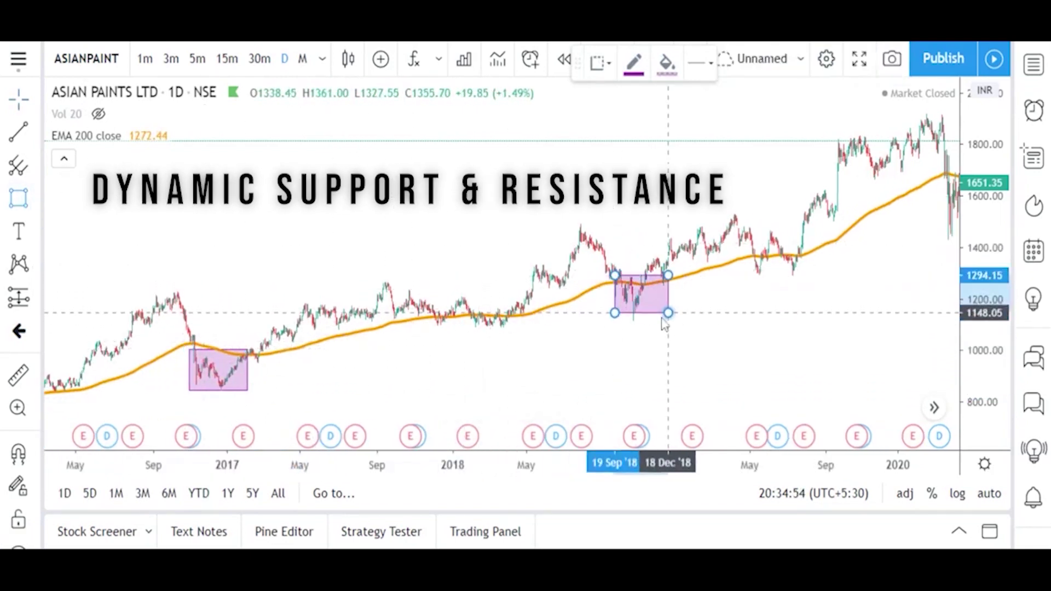
mouse_move(744, 255)
left_mouse_down()
mouse_move(769, 277)
mouse_move(816, 278)
left_mouse_up()
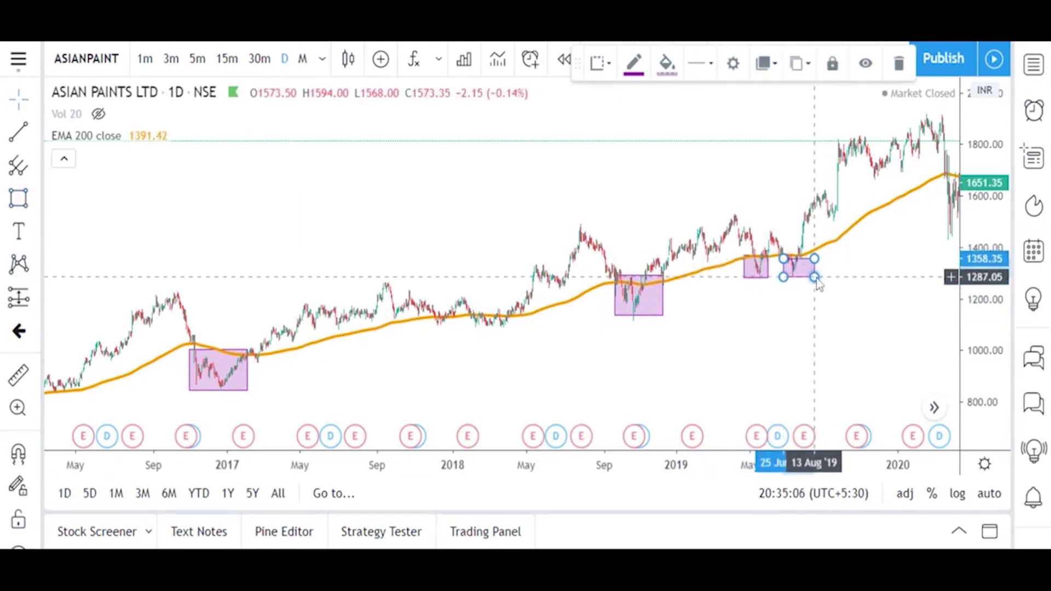
scroll(241, 381, "down", 2)
scroll(300, 360, "down", 1)
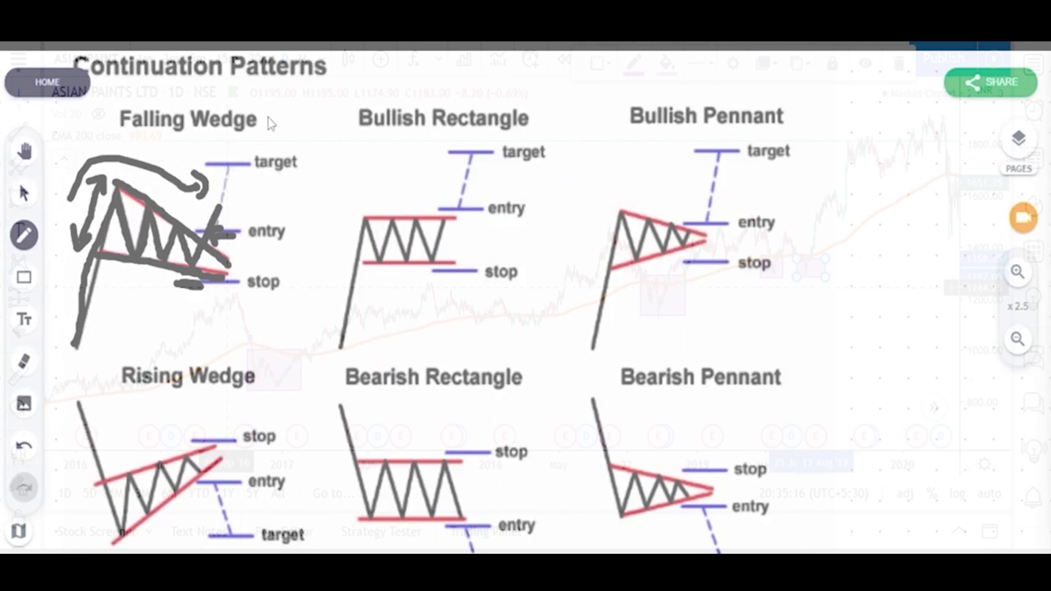
Sketch a stroke over the Bullish Rectangle diagram and a red mark at the Double Top's stop level.
mouse_move(348, 331)
left_mouse_down()
mouse_move(367, 230)
mouse_move(382, 267)
mouse_move(397, 222)
mouse_move(406, 262)
left_mouse_up()
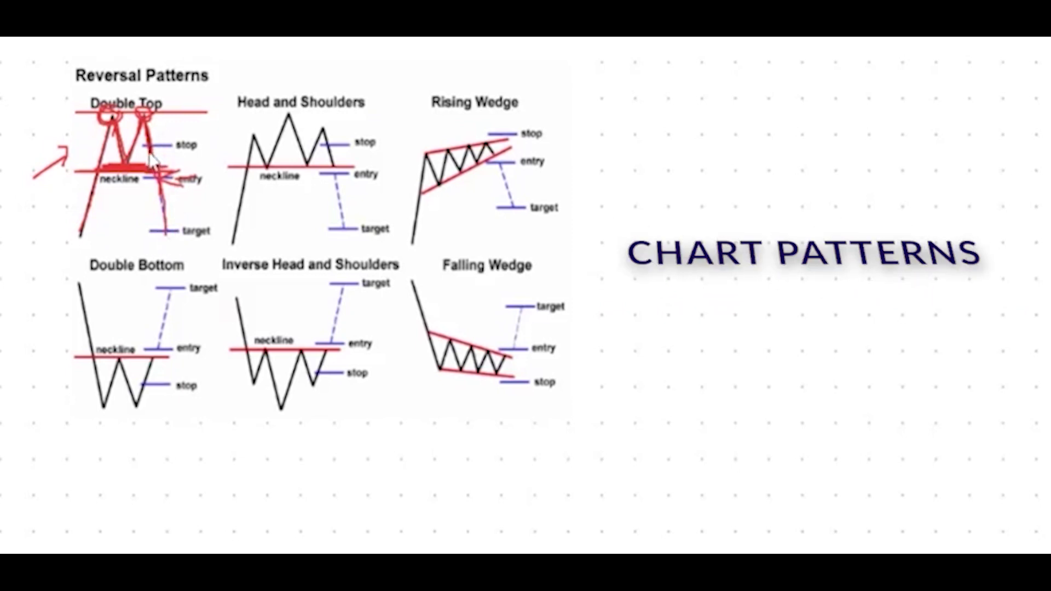
left_click_drag(145, 147, 173, 146)
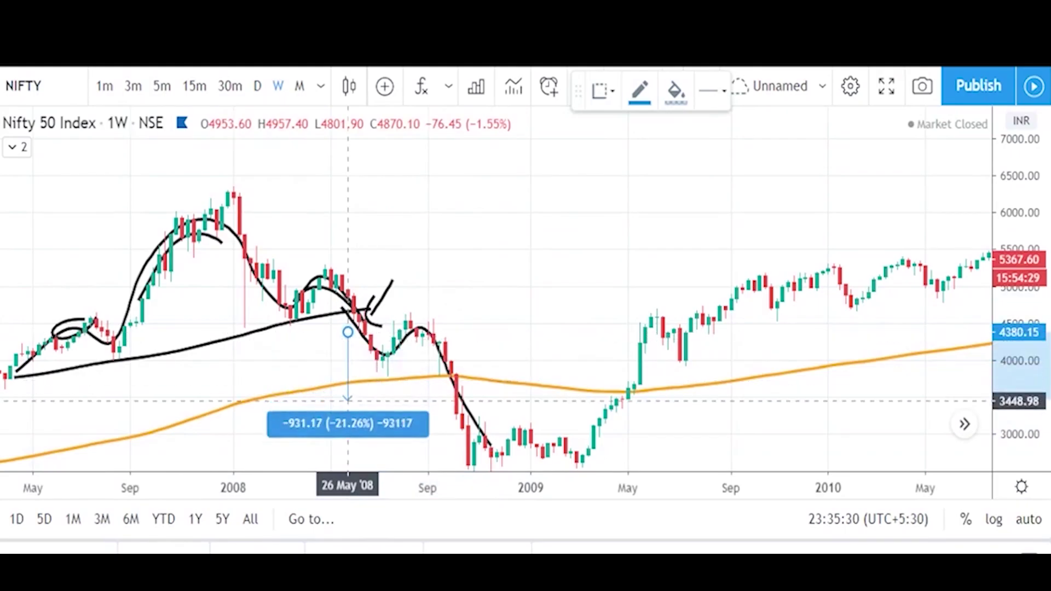
Fix the price range end at 2654.75, a −1725.40-point drop (about 39%), then deselect it.
left_click(353, 460)
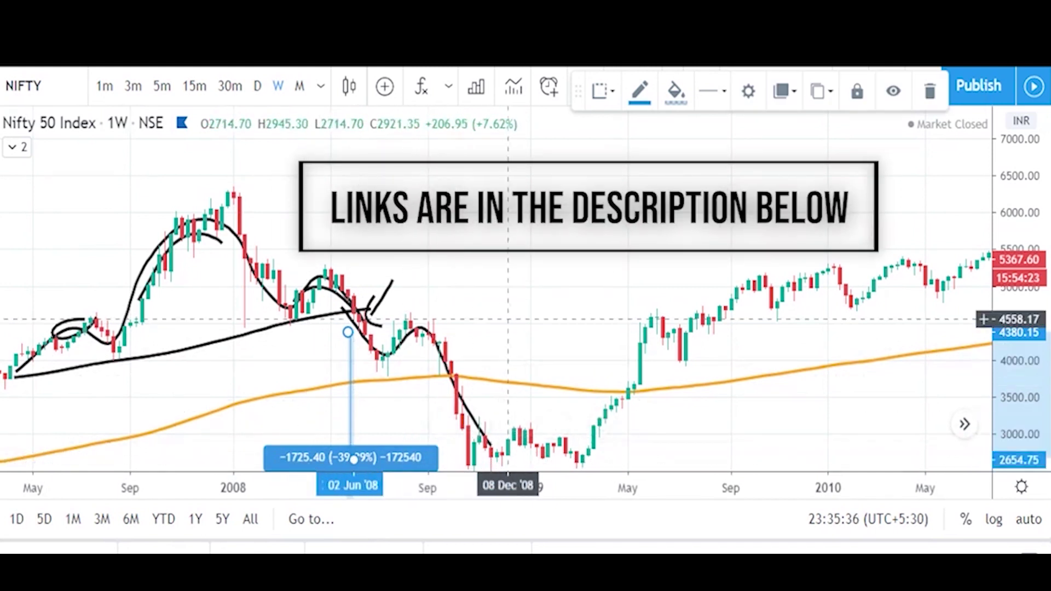
left_click(511, 311)
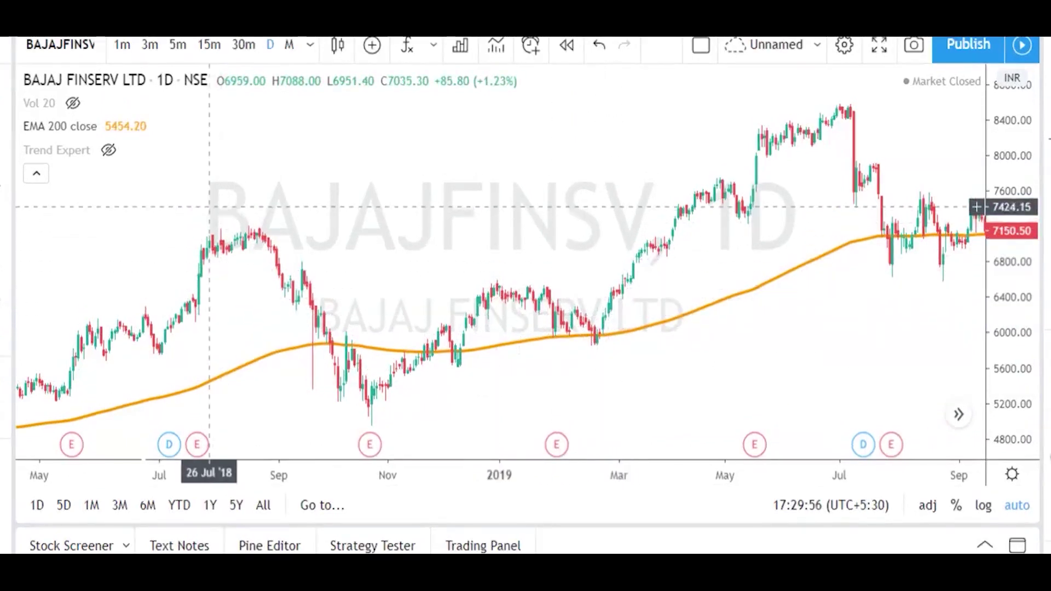
mouse_move(118, 154)
mouse_move(50, 137)
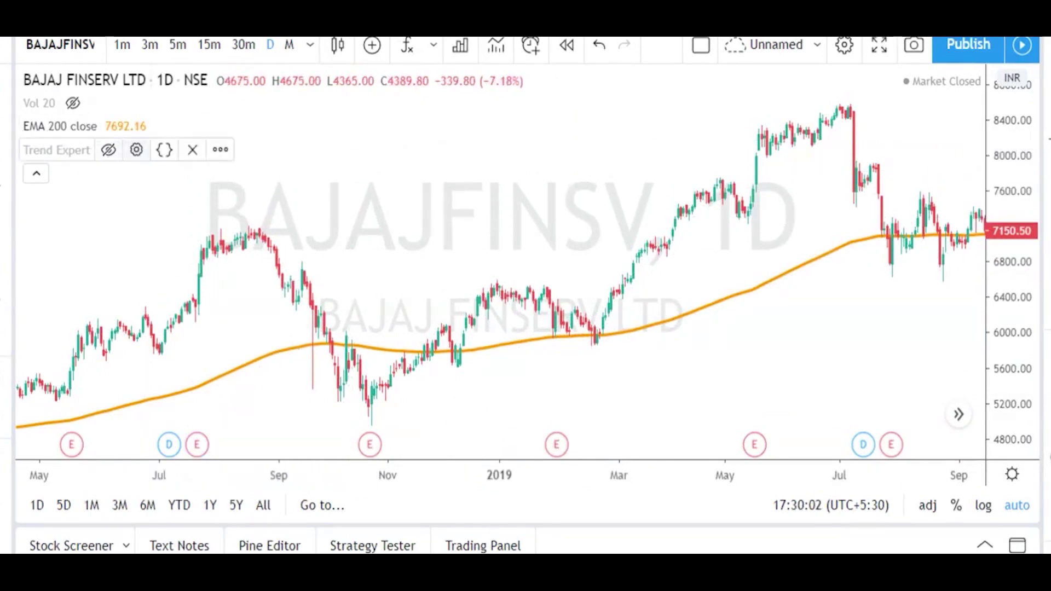
left_click(109, 151)
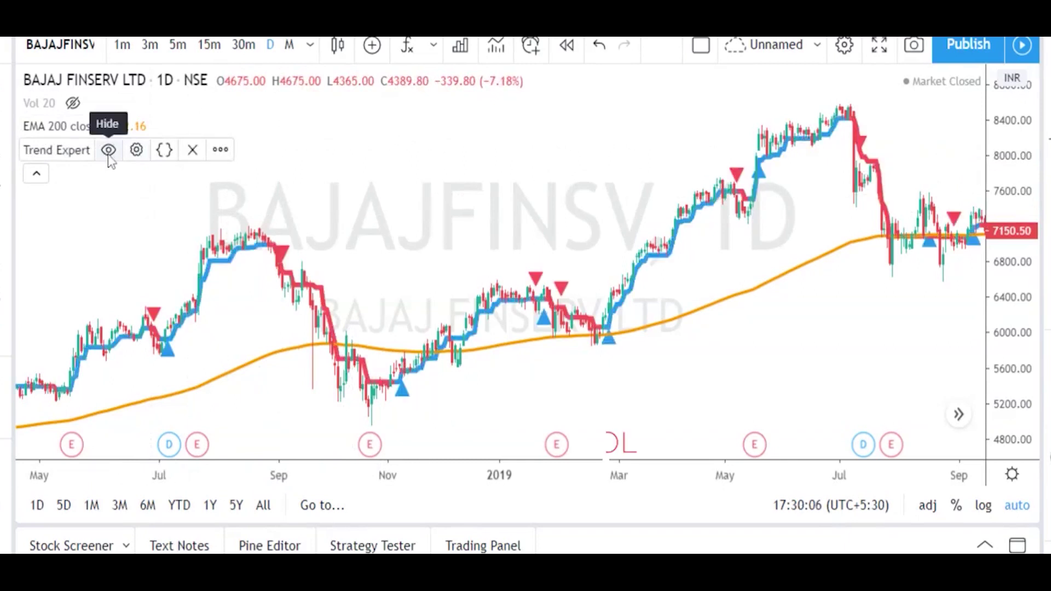
left_click(109, 154)
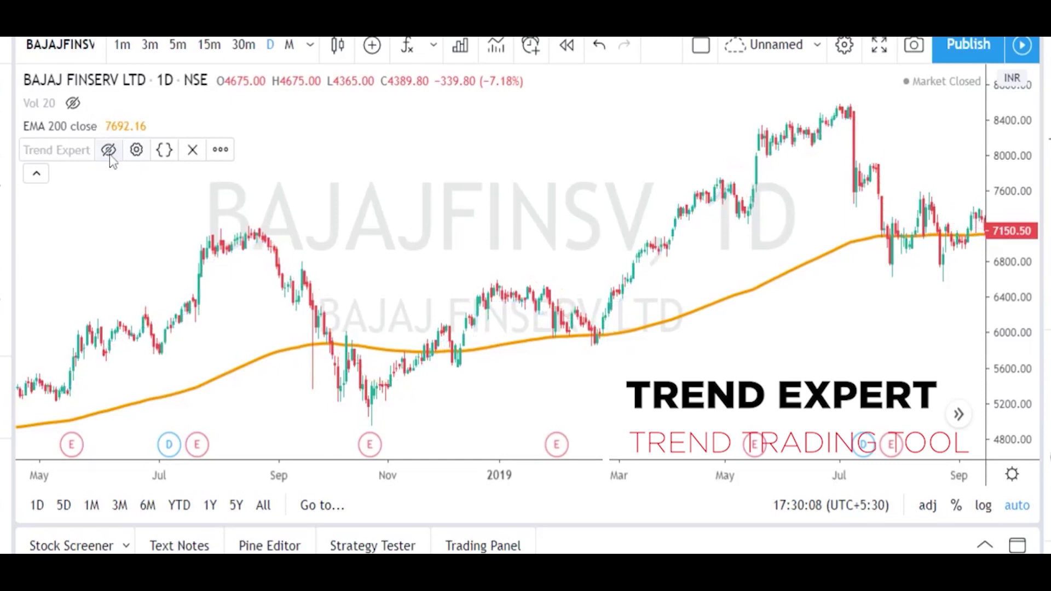
scroll(274, 241, "up", 4)
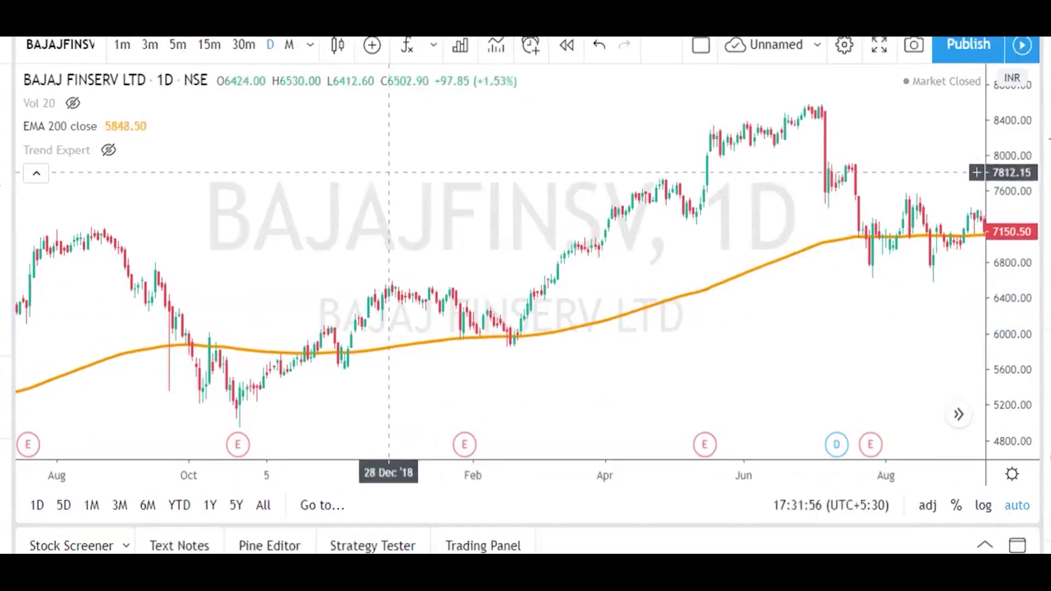
Switch Bajaj Finserv to monthly candles and pan back to the 2008–2012 period.
scroll(438, 224, "up", 2)
scroll(438, 220, "up", 1)
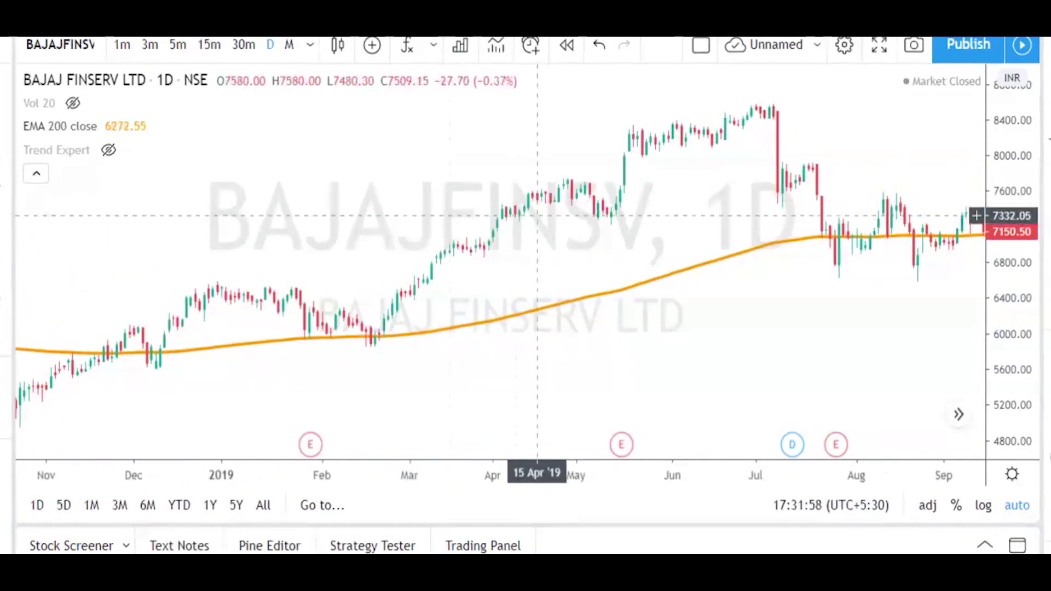
left_click(289, 45)
scroll(605, 304, "up", 5)
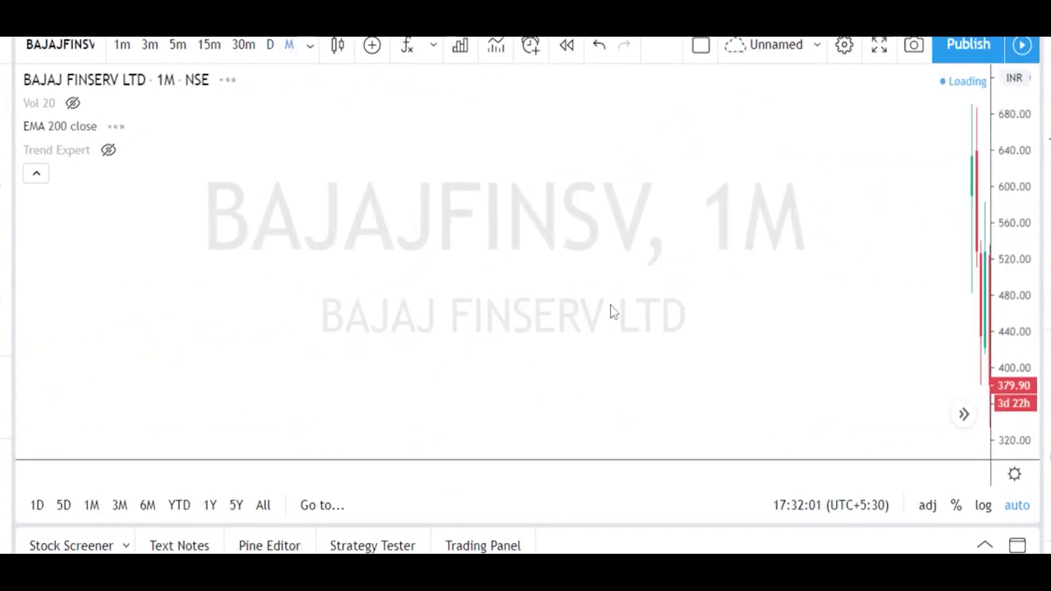
left_click_drag(623, 286, 7, 251)
Return to daily candles and pan forward to the sharp March 2020 decline.
left_click(271, 45)
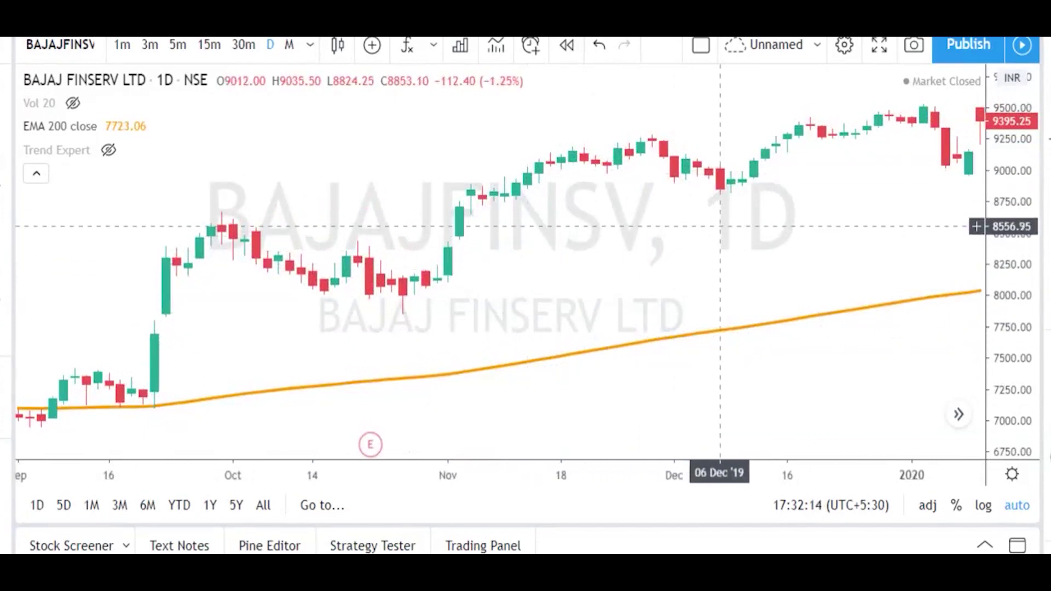
left_click_drag(706, 239, 440, 333)
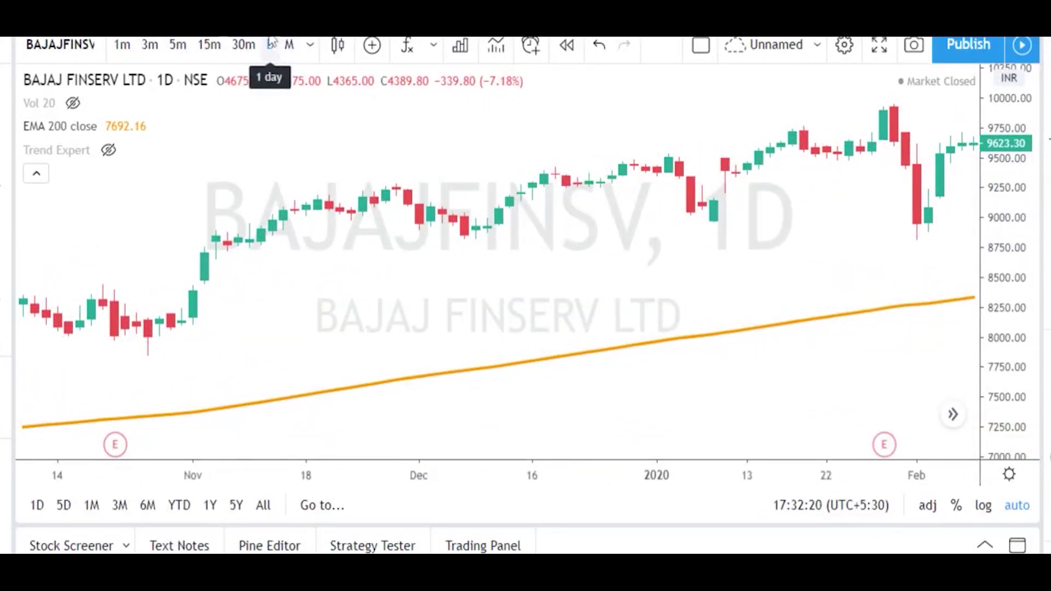
scroll(744, 264, "up", 1)
left_click_drag(744, 264, 389, 305)
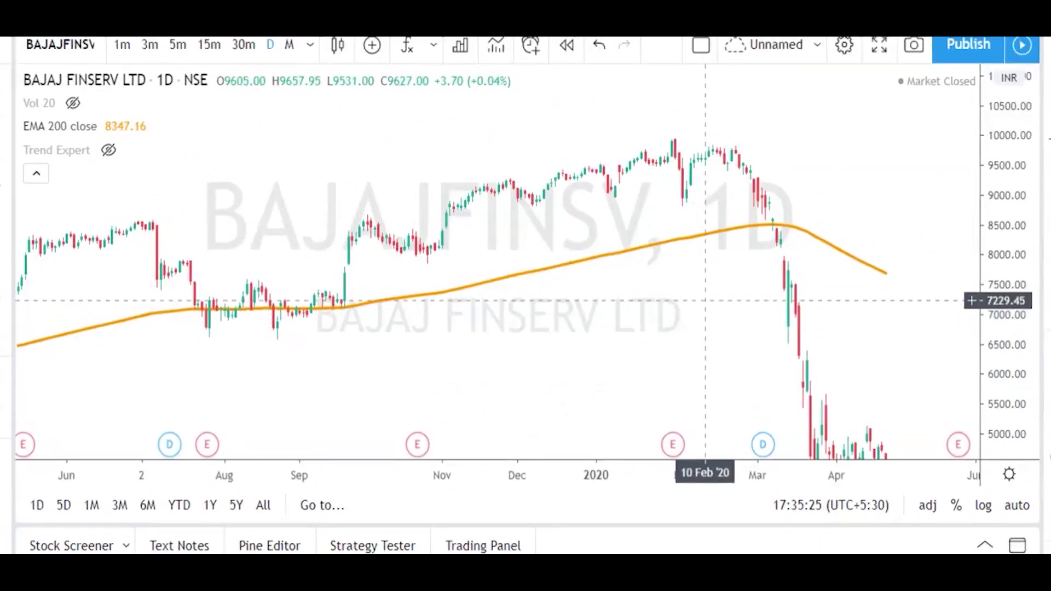
scroll(704, 300, "up", 2)
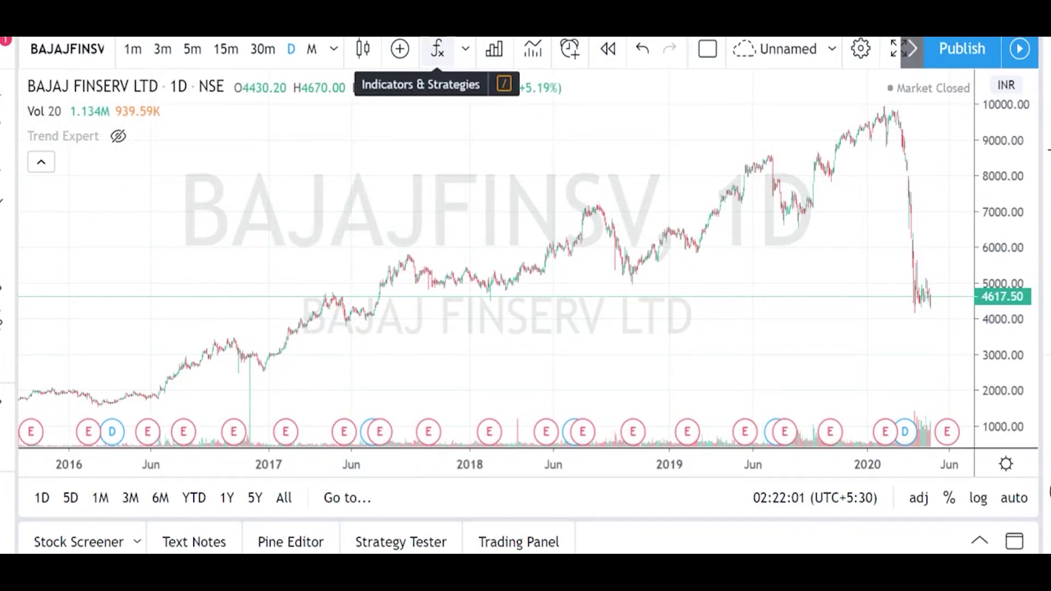
Add a Moving Average Exponential indicator, found by searching 'movi', to the Bajaj Finserv chart.
left_click(438, 61)
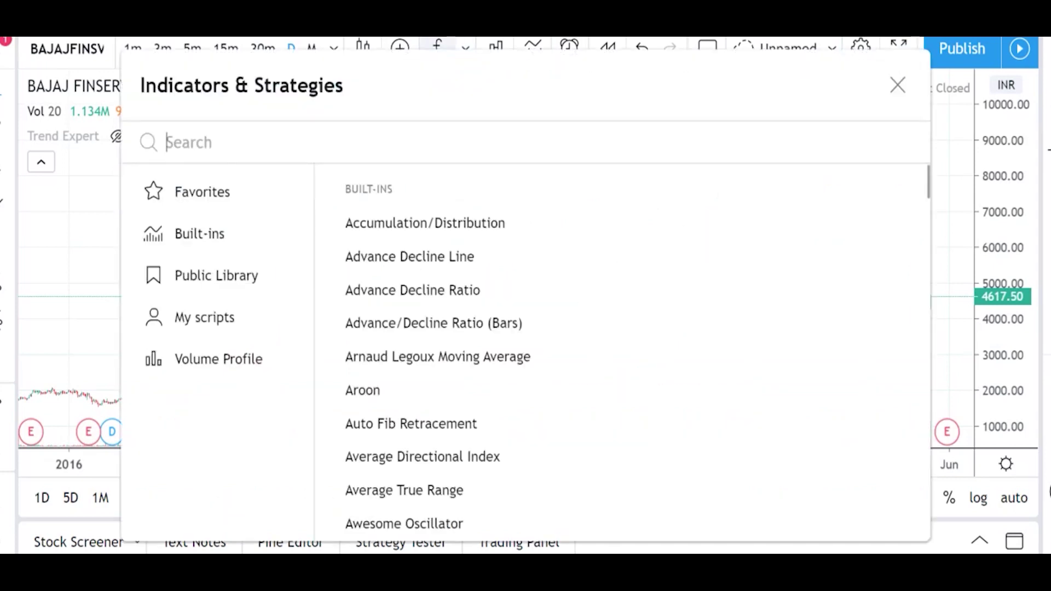
type("moving")
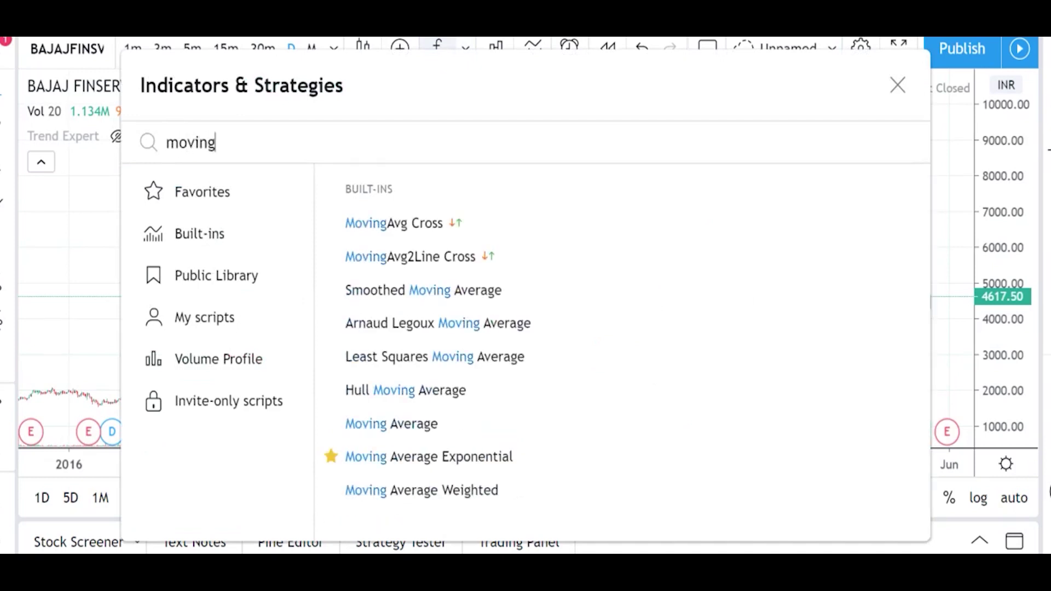
scroll(418, 461, "down", 1)
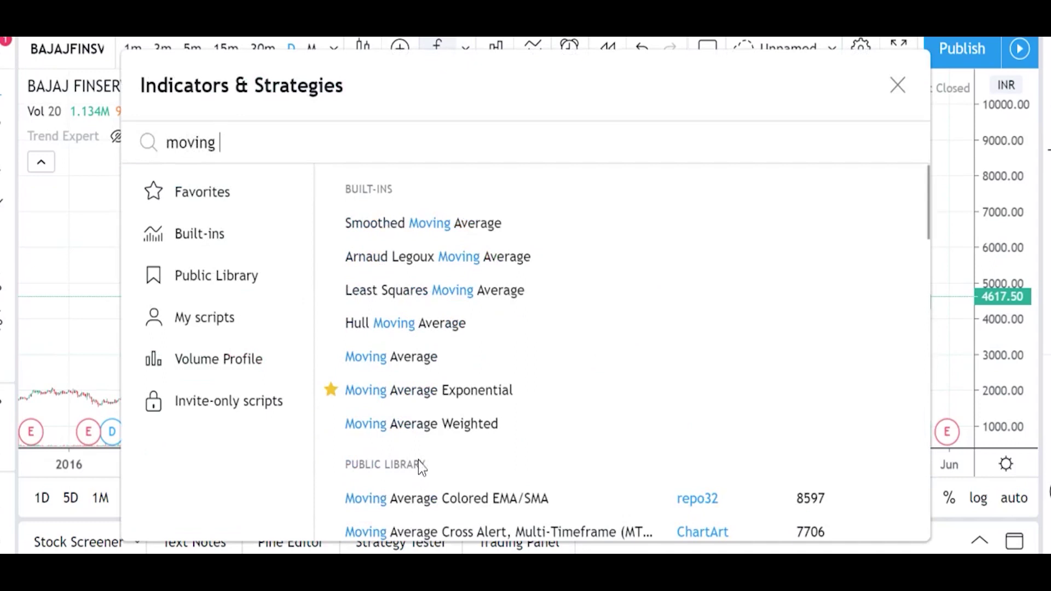
left_click(416, 392)
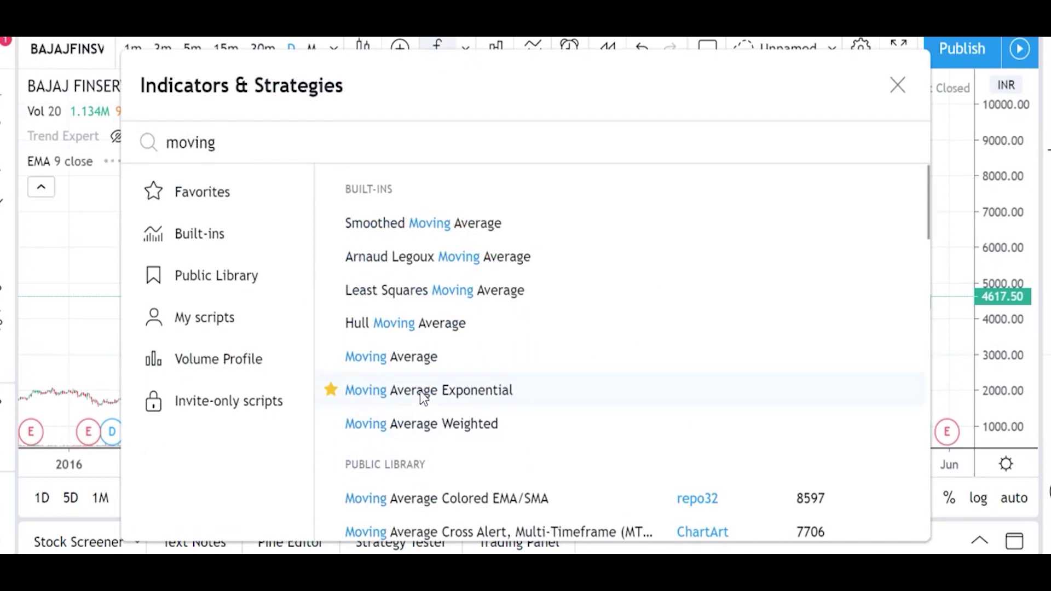
left_click(432, 389)
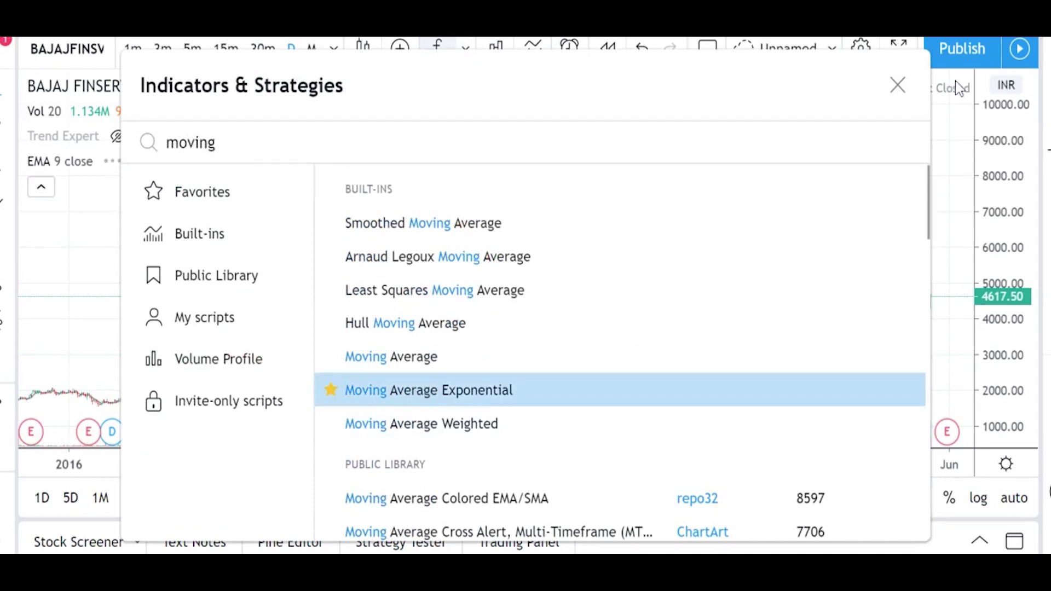
left_click(898, 87)
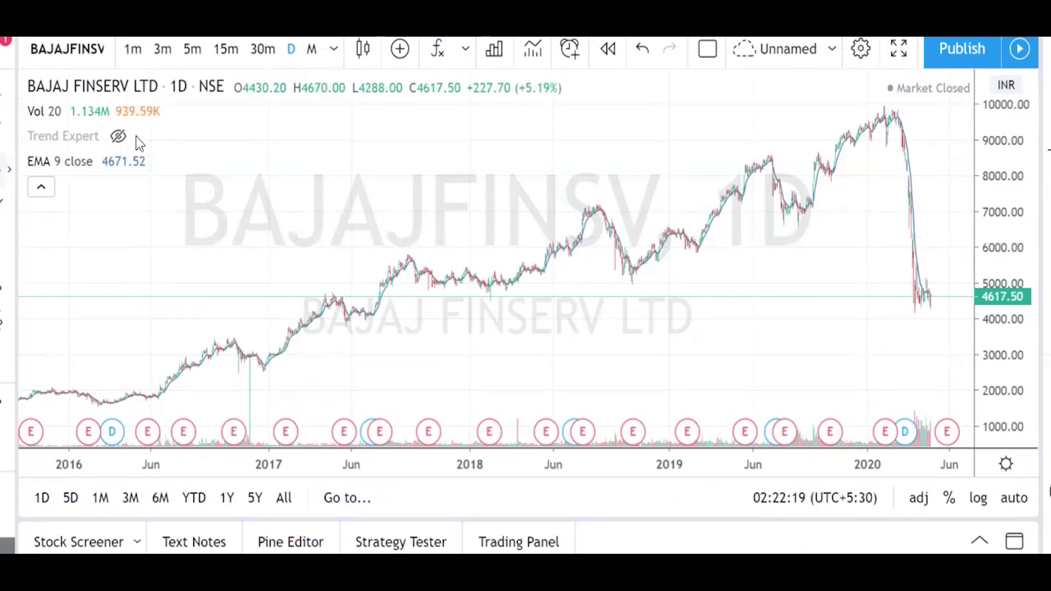
Change the EMA length from 9 to 200 and draw it as a thicker orange line.
left_click(142, 161)
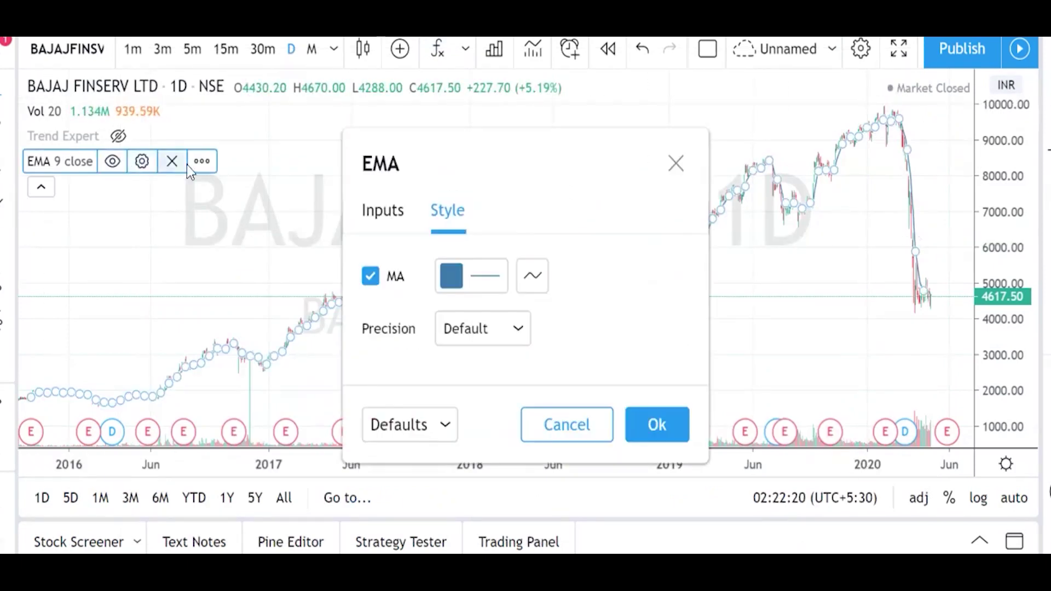
left_click(390, 225)
left_click(462, 276)
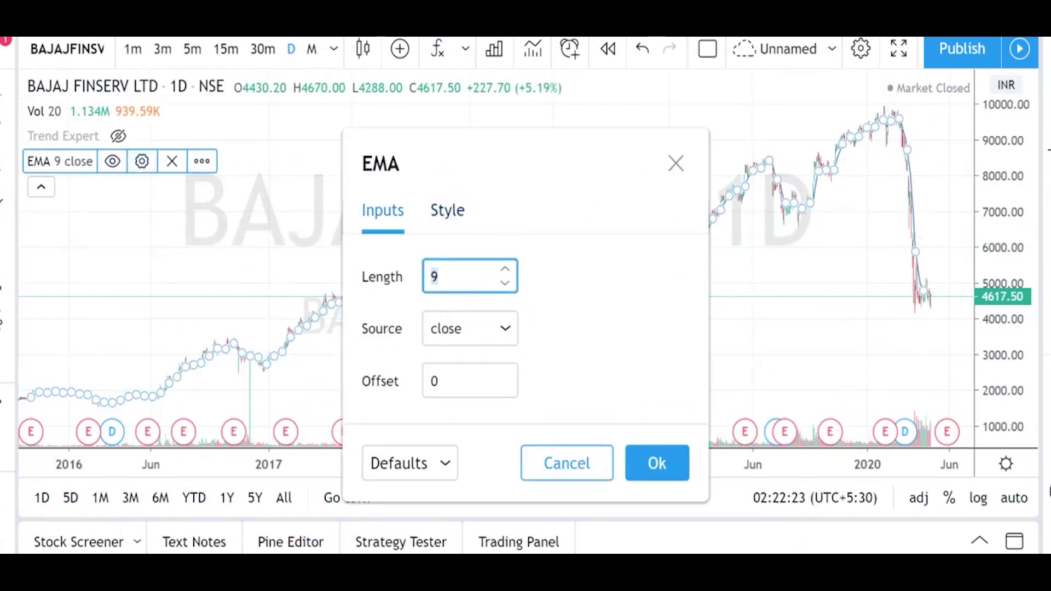
type("200")
left_click(441, 213)
left_click(491, 291)
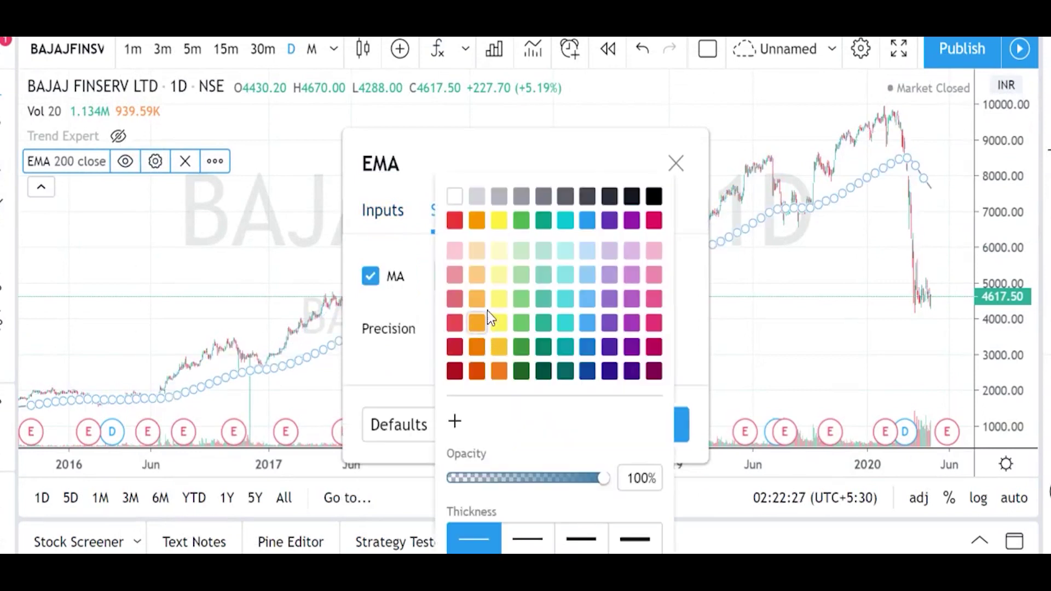
left_click(476, 326)
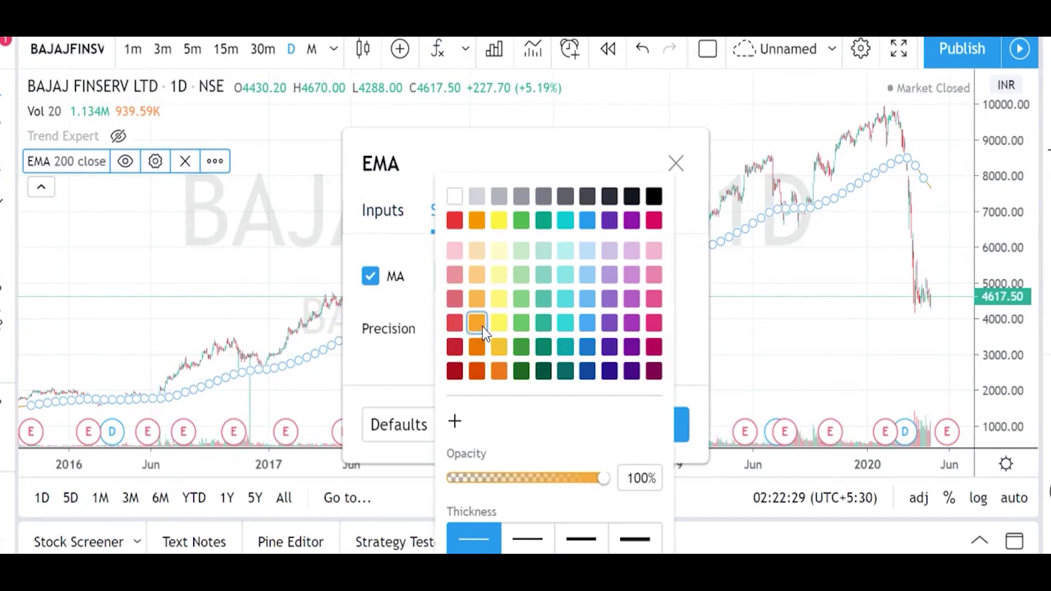
left_click(584, 538)
left_click(696, 362)
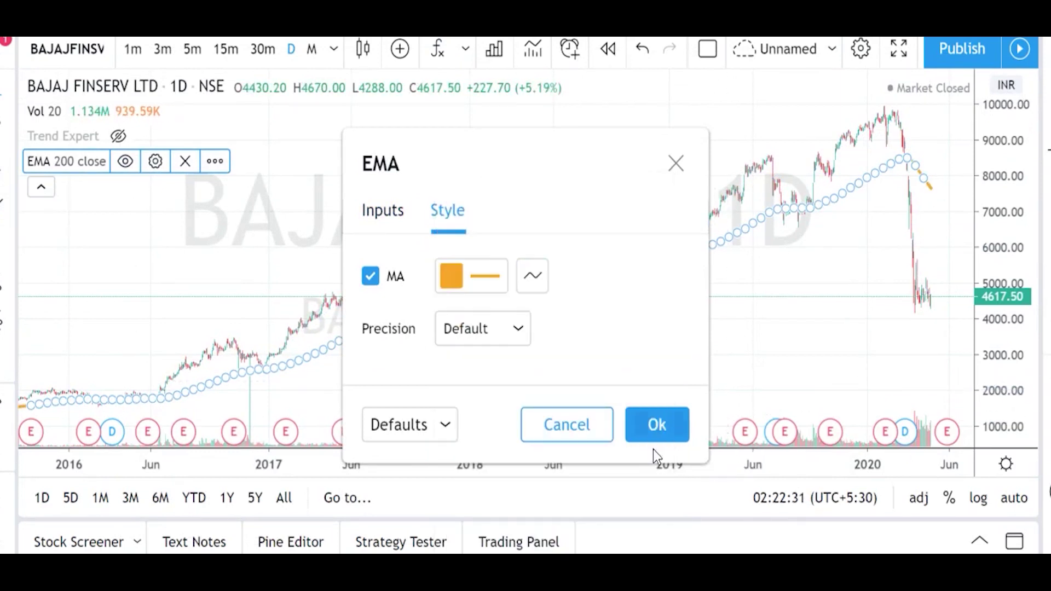
left_click(659, 427)
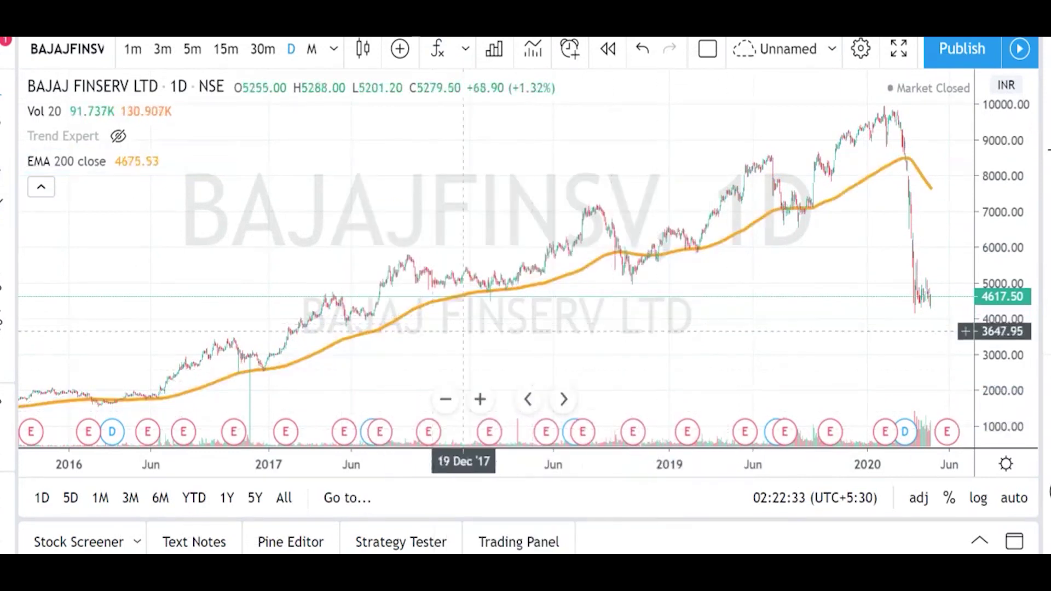
scroll(450, 305, "down", 4)
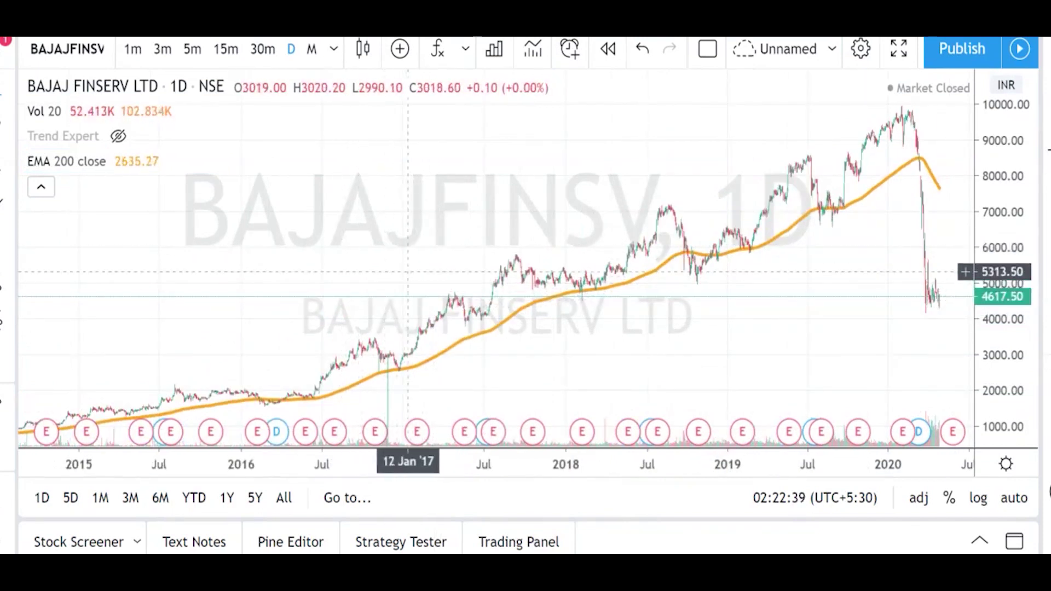
Zoom the Bajaj Finserv chart and select the Brush from the left toolbar's freehand flyout.
scroll(411, 291, "up", 3)
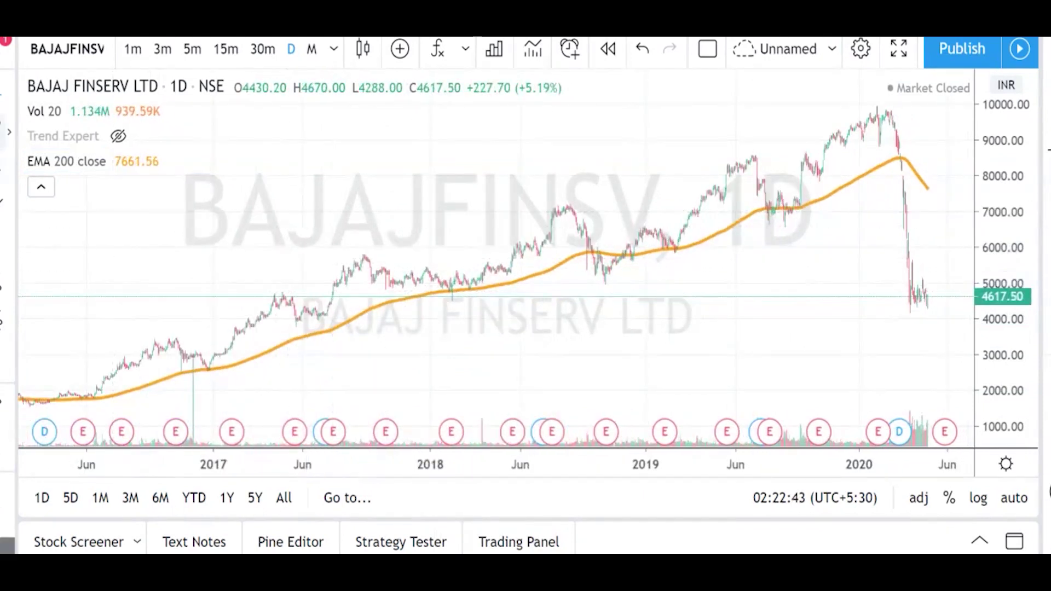
left_click(11, 136)
left_click(8, 218)
left_click(8, 211)
left_click(78, 216)
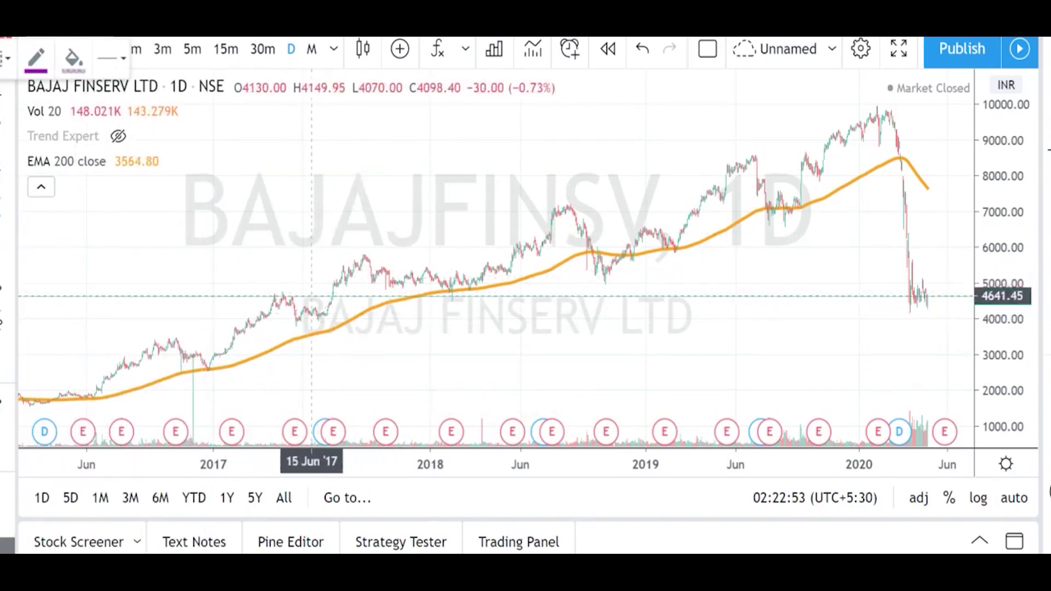
Box the 2017–2018 band near 4600–4900 and the mid-2018 to late-2019 band near 7000.
mouse_move(256, 286)
left_mouse_down()
mouse_move(563, 301)
mouse_move(559, 289)
left_mouse_up()
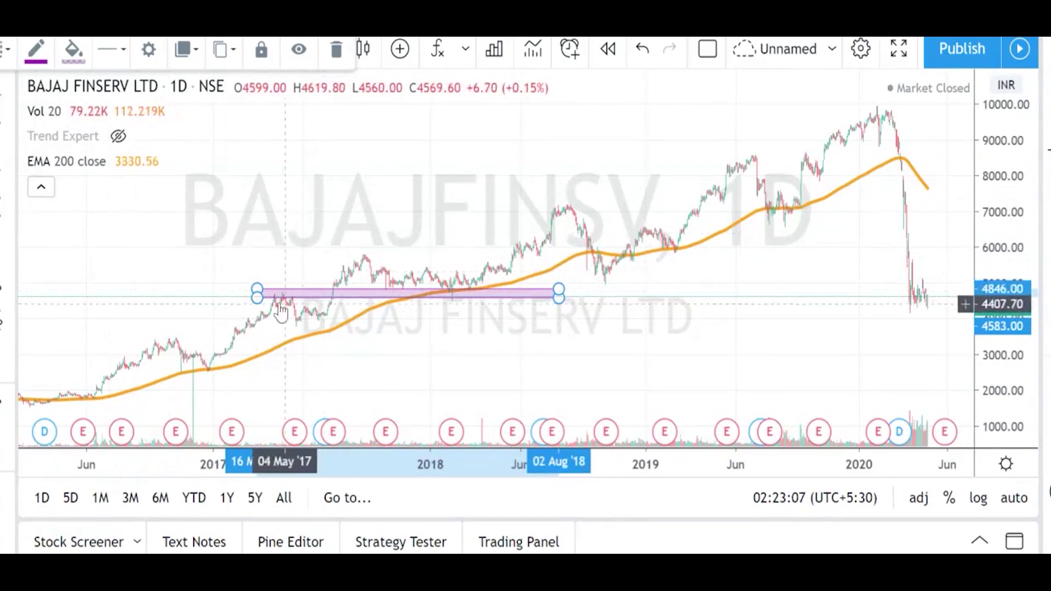
left_click(331, 247)
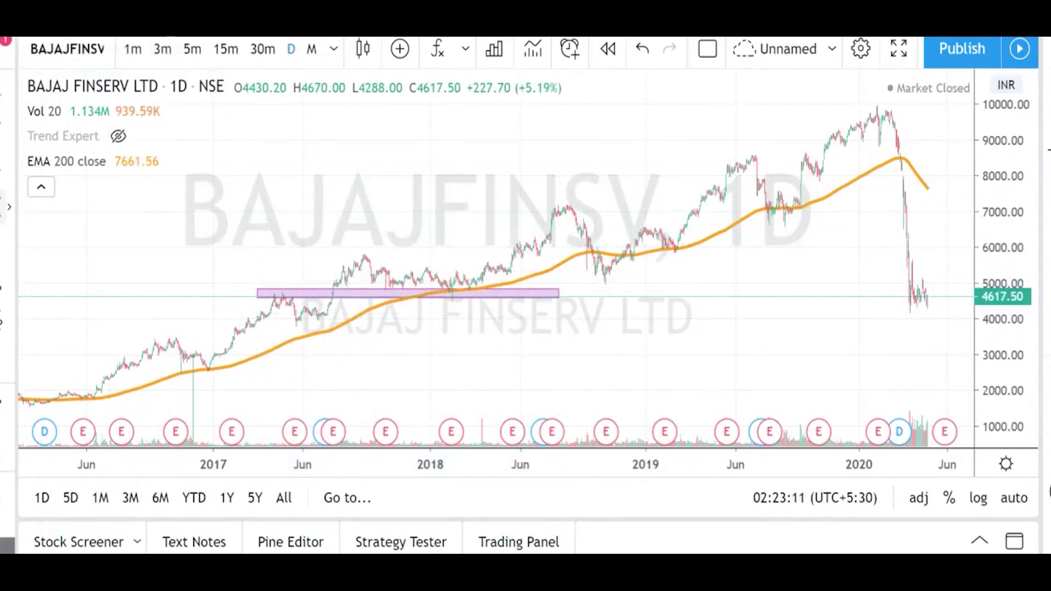
mouse_move(552, 206)
left_mouse_down()
mouse_move(753, 226)
mouse_move(850, 216)
left_mouse_up()
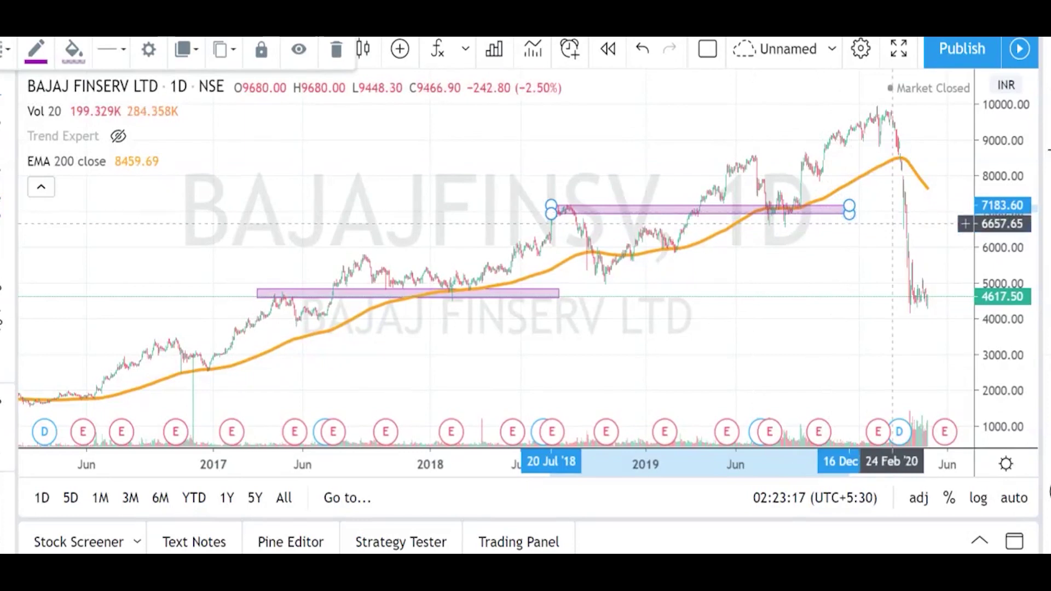
Draw a horizontal line from 26 Jun '19 extending to 25 Nov '19.
left_click(3, 138)
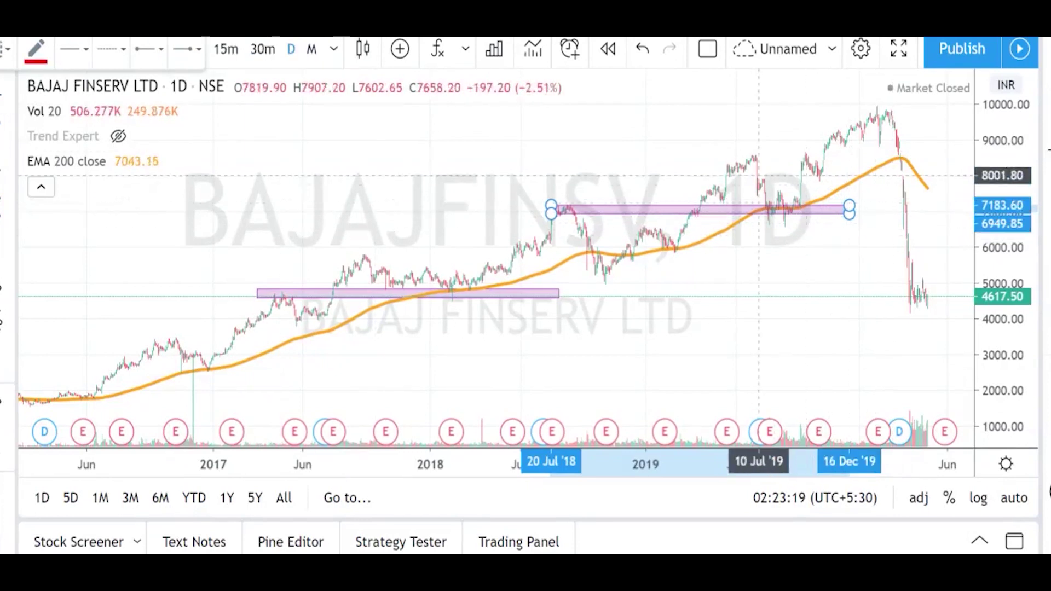
left_click(749, 181)
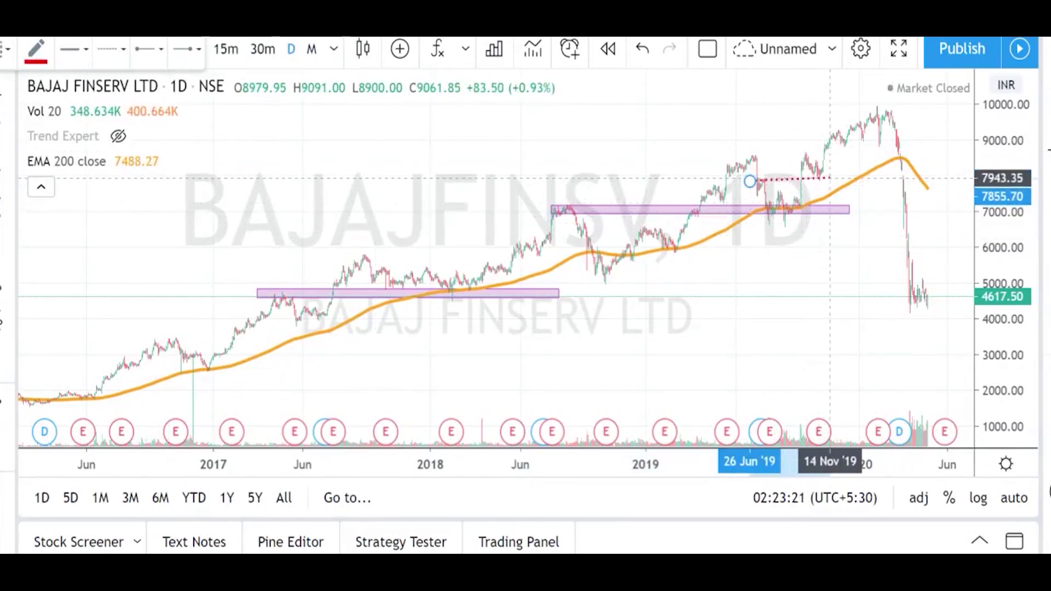
key("Escape")
left_click(1, 222)
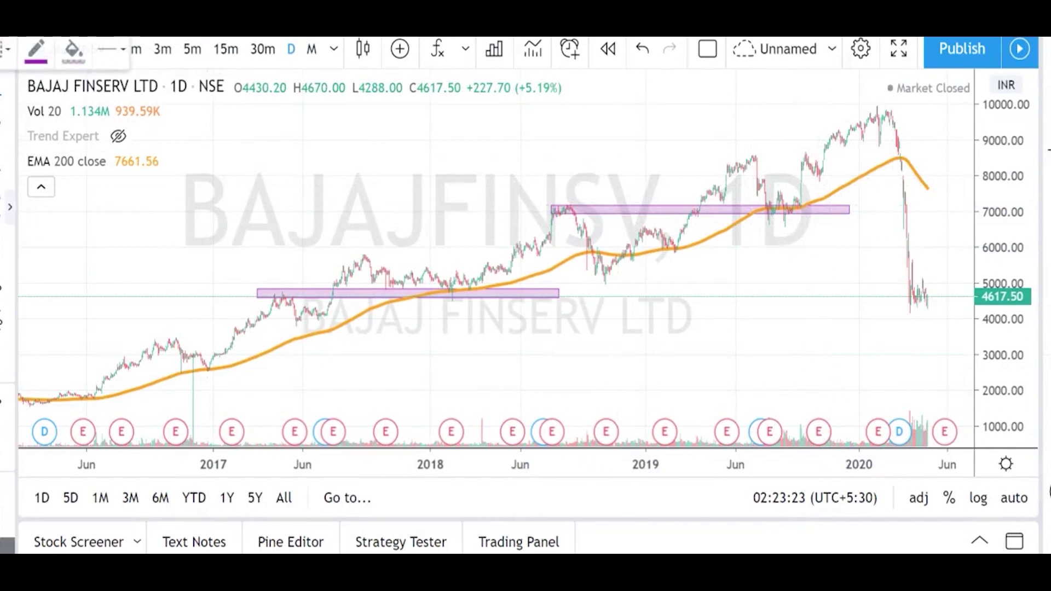
left_click(749, 182)
left_click(824, 183)
left_click_drag(824, 183, 839, 183)
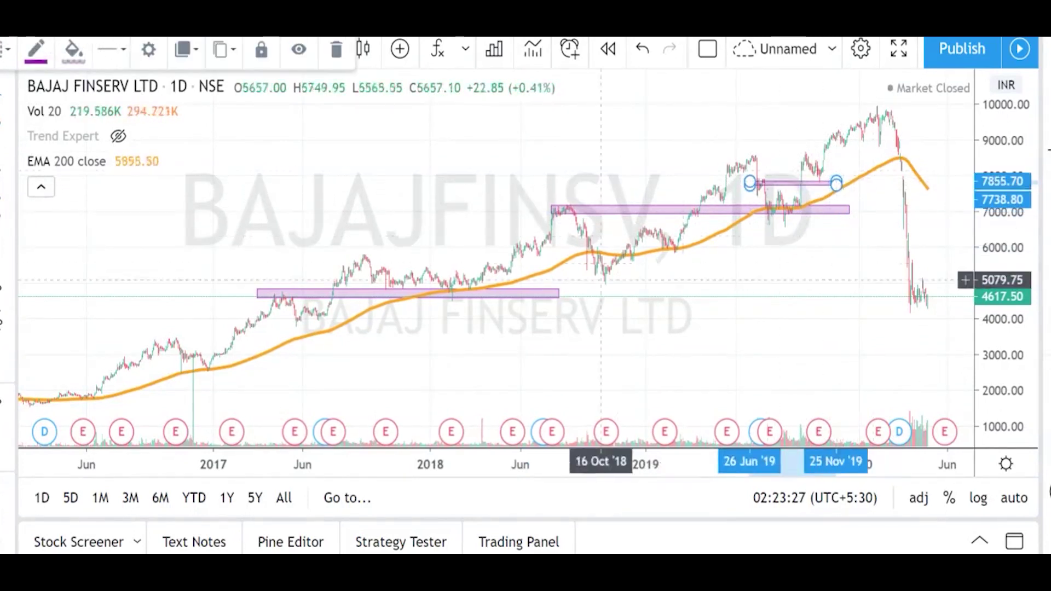
Box the Dec '16–Jan '17 dip, the late-2018 pullback and the early-2019 range to 11 Mar '19.
scroll(641, 272, "down", 3)
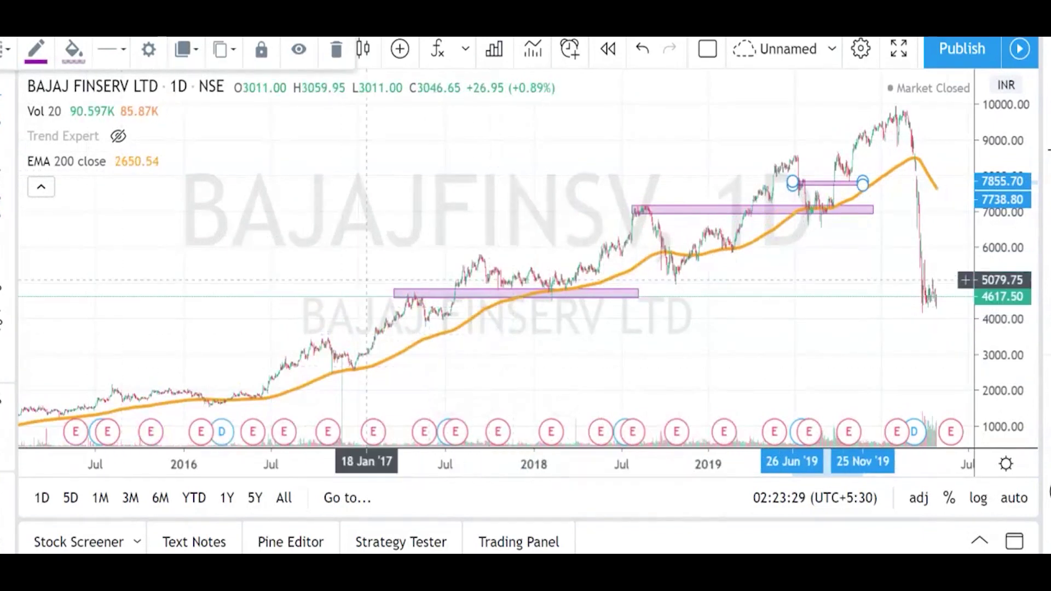
scroll(474, 289, "up", 2)
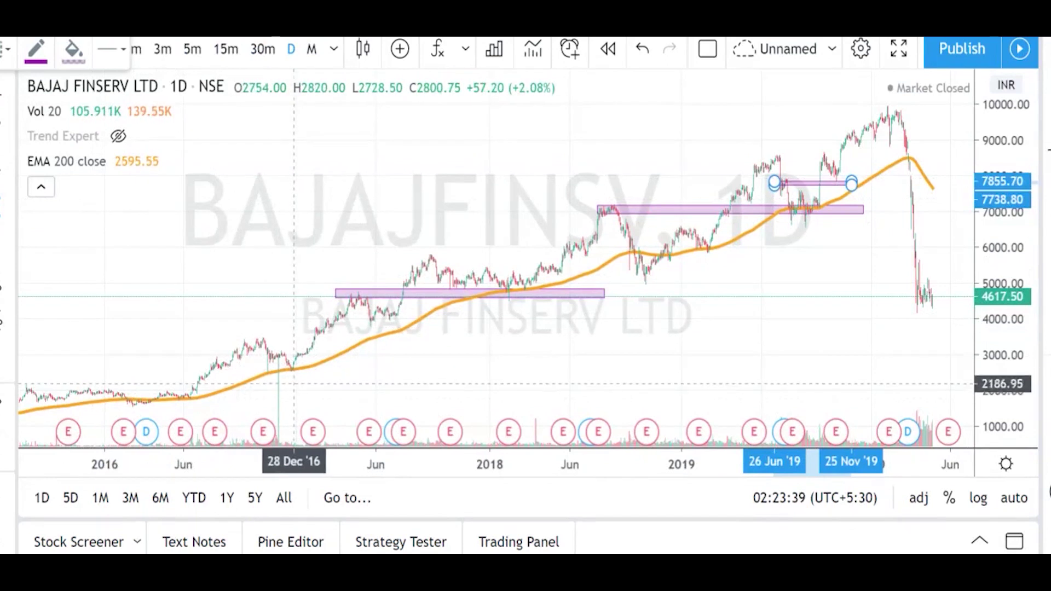
left_click_drag(281, 360, 306, 379)
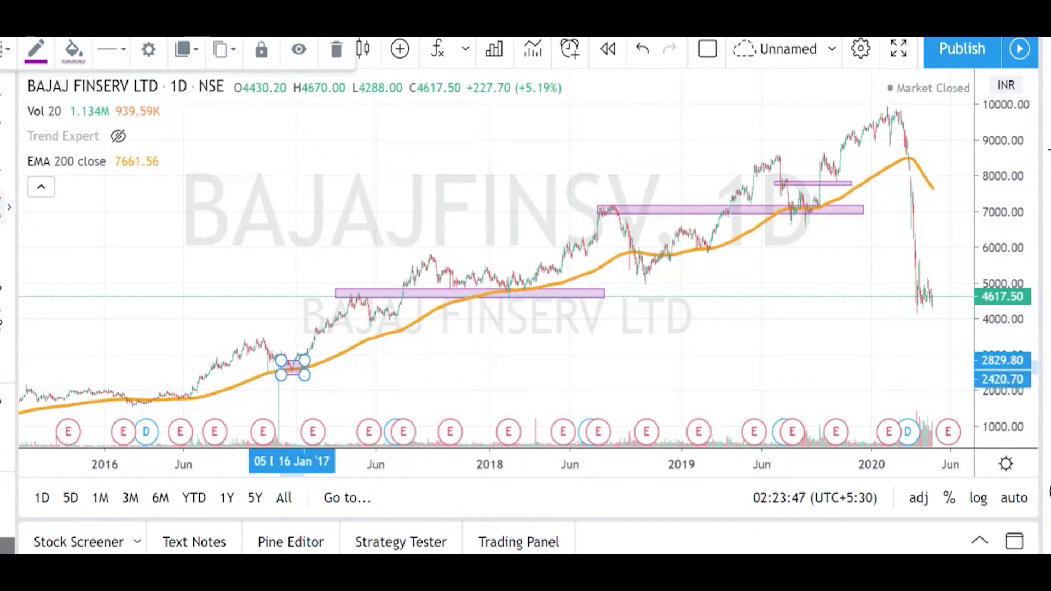
left_click_drag(625, 248, 664, 283)
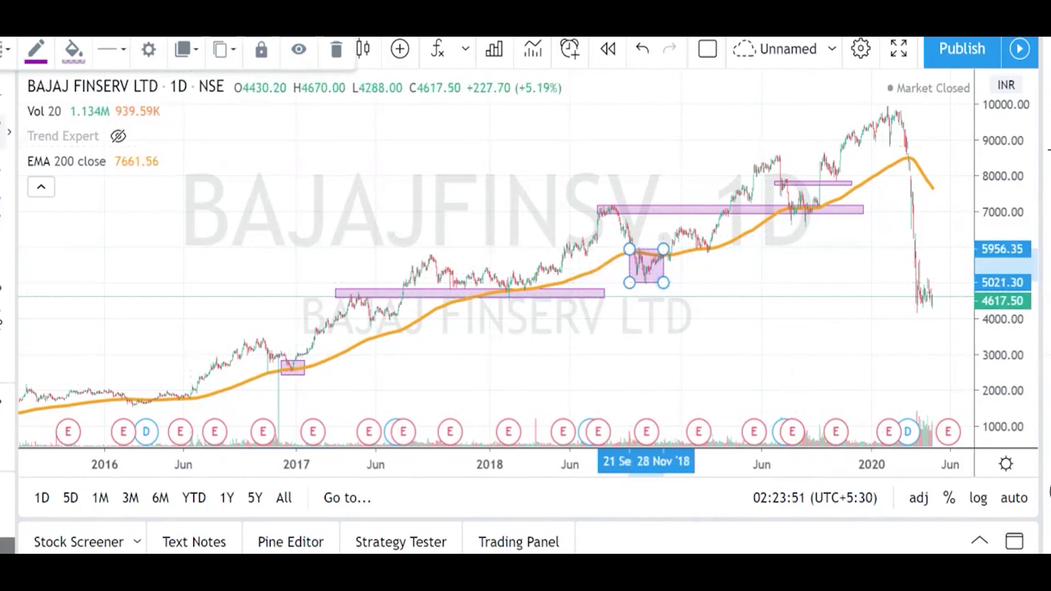
left_click(694, 236)
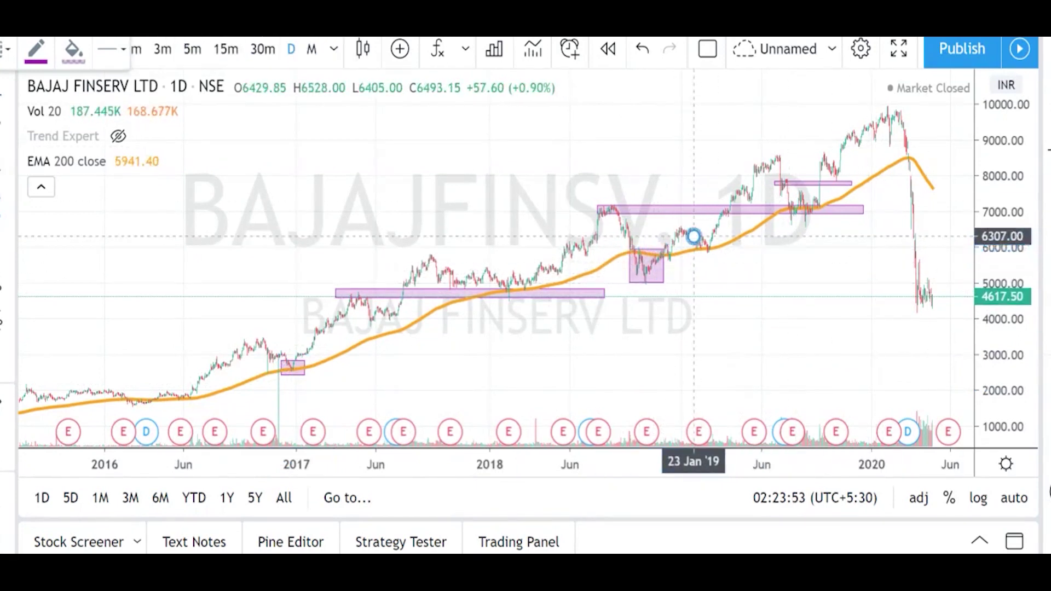
left_click_drag(693, 236, 721, 261)
left_click(720, 260)
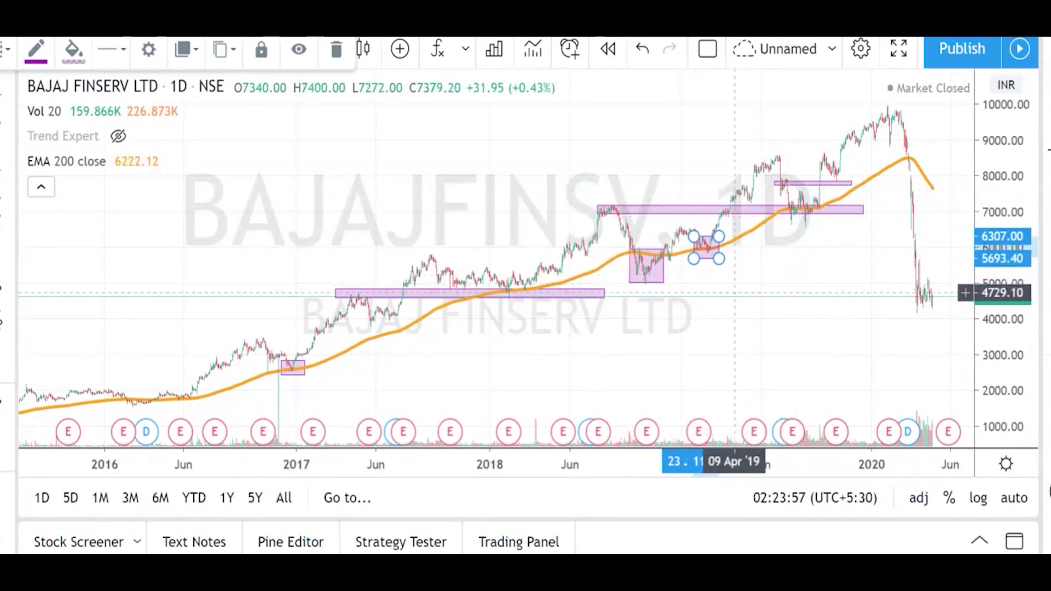
Move the drawing style toolbar out of the way of the chart.
scroll(714, 305, "down", 1)
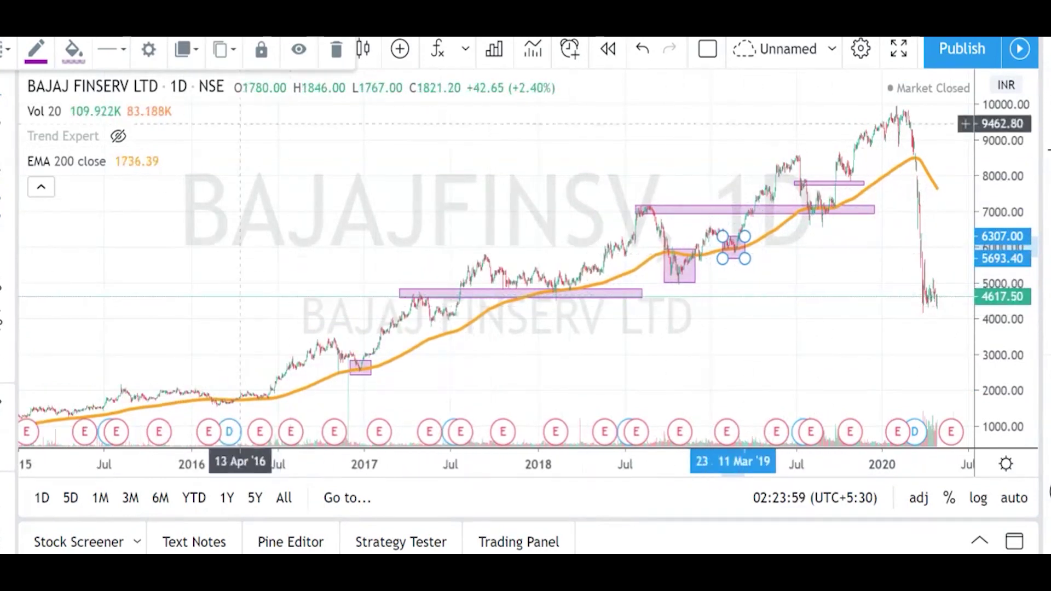
scroll(508, 161, "up", 2)
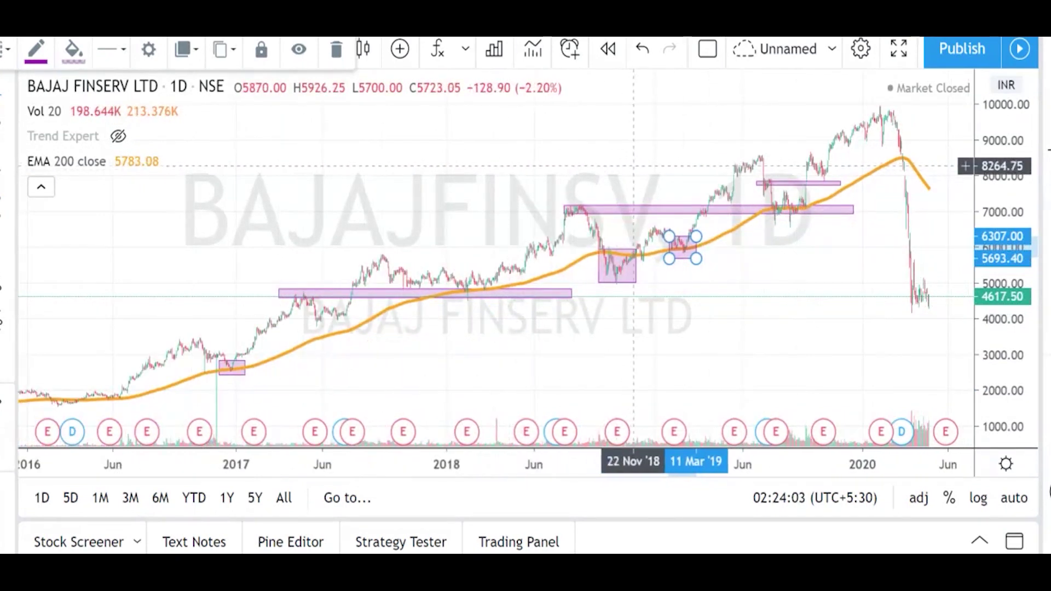
scroll(642, 158, "down", 1)
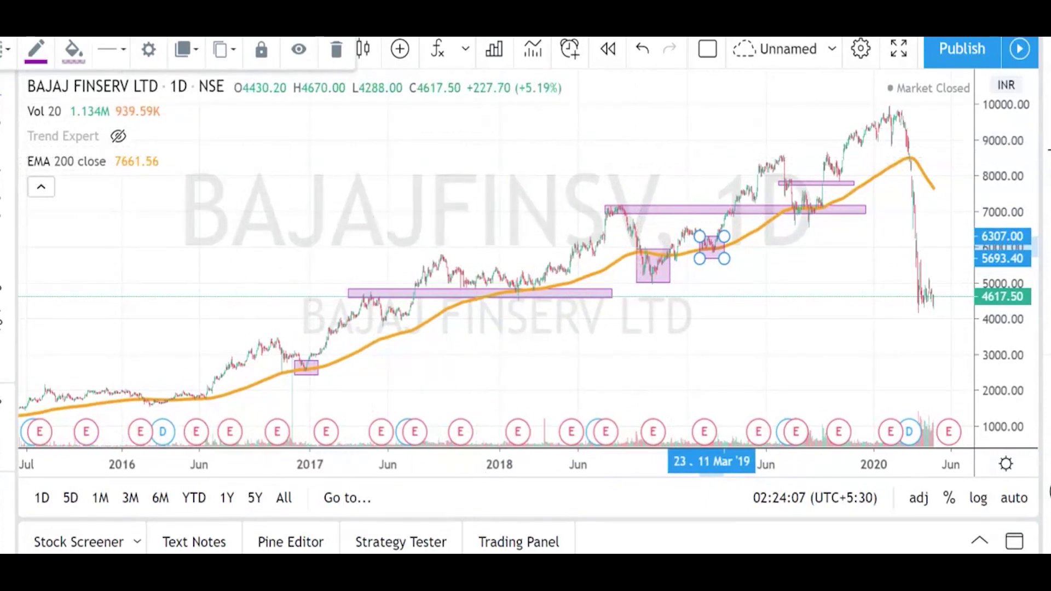
left_click_drag(5, 49, 575, 49)
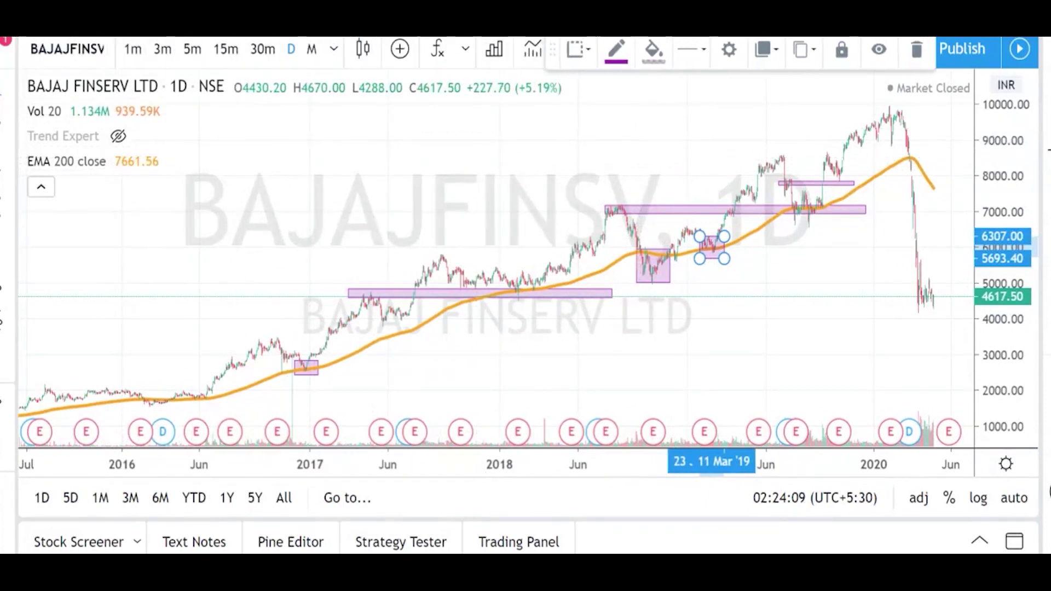
left_click(312, 59)
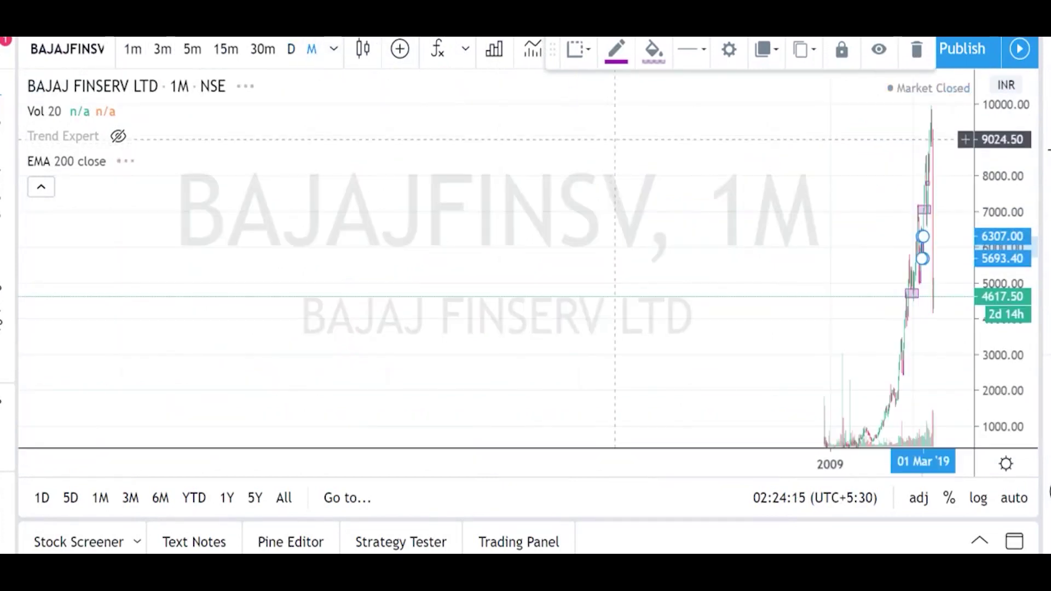
scroll(937, 159, "up", 3)
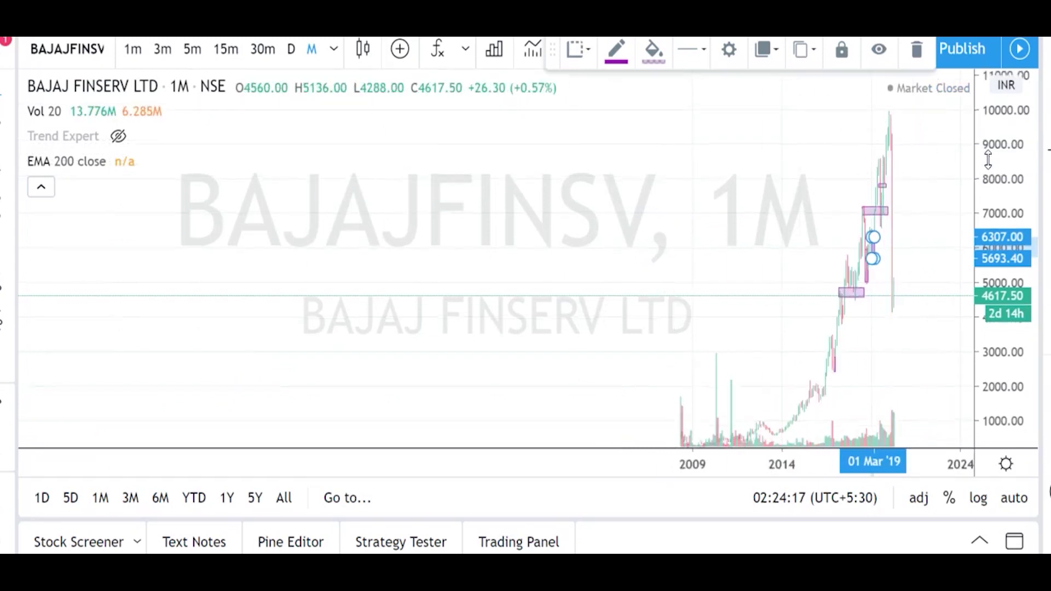
scroll(803, 231, "up", 3)
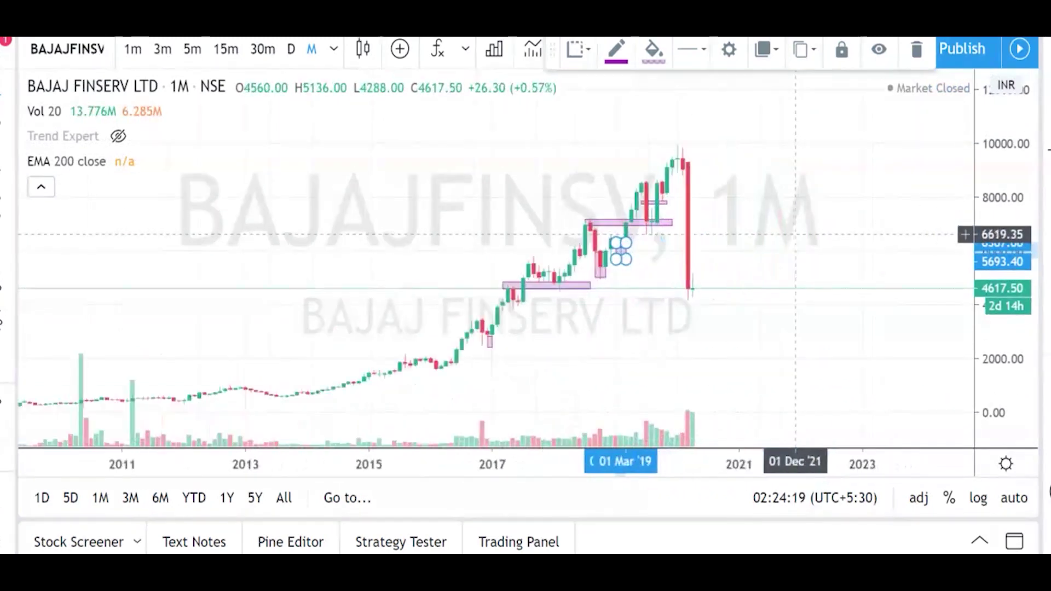
scroll(797, 234, "up", 2)
left_click_drag(665, 230, 822, 213)
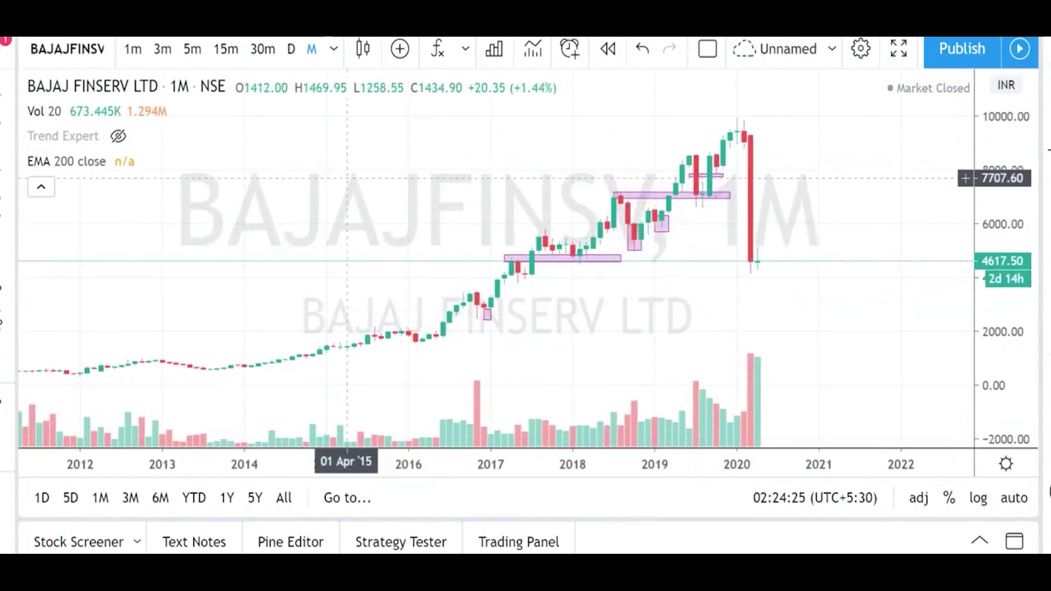
mouse_move(120, 137)
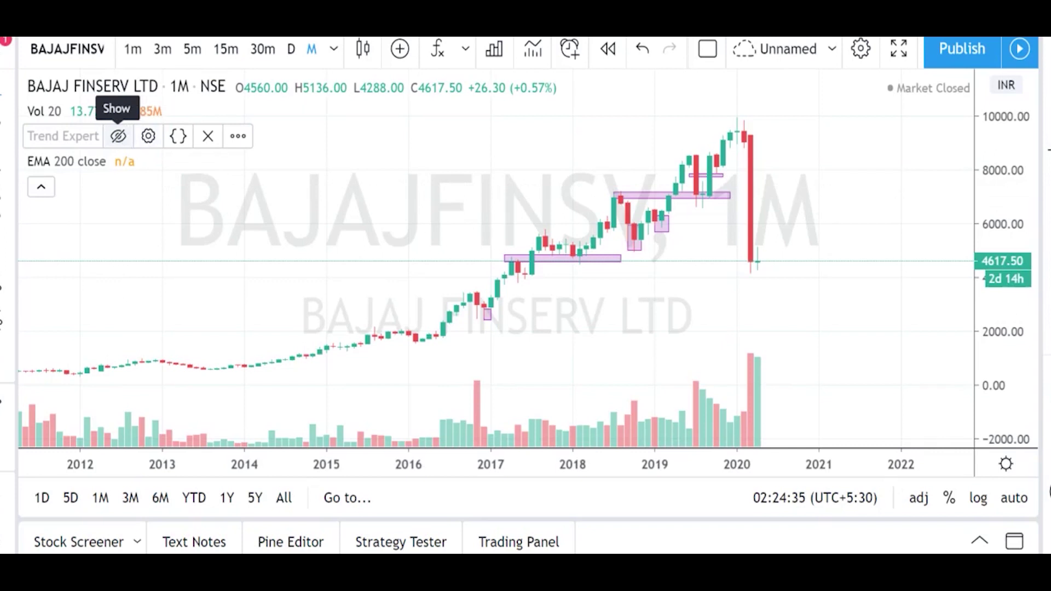
Make the Trend Expert signals visible and anchor a rectangle at the Apr 2014 low.
left_click(119, 139)
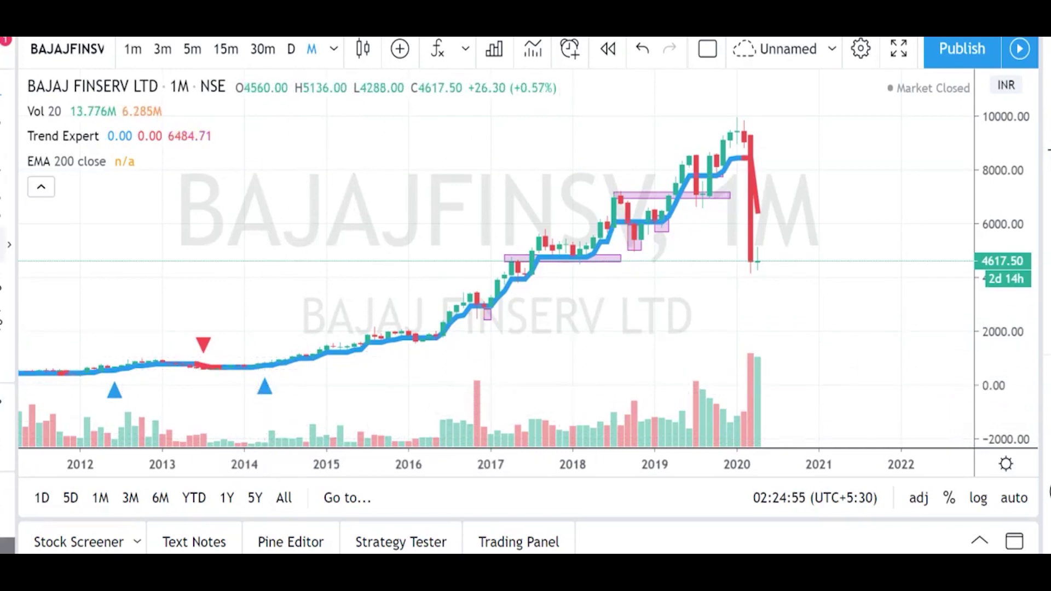
left_click(264, 119)
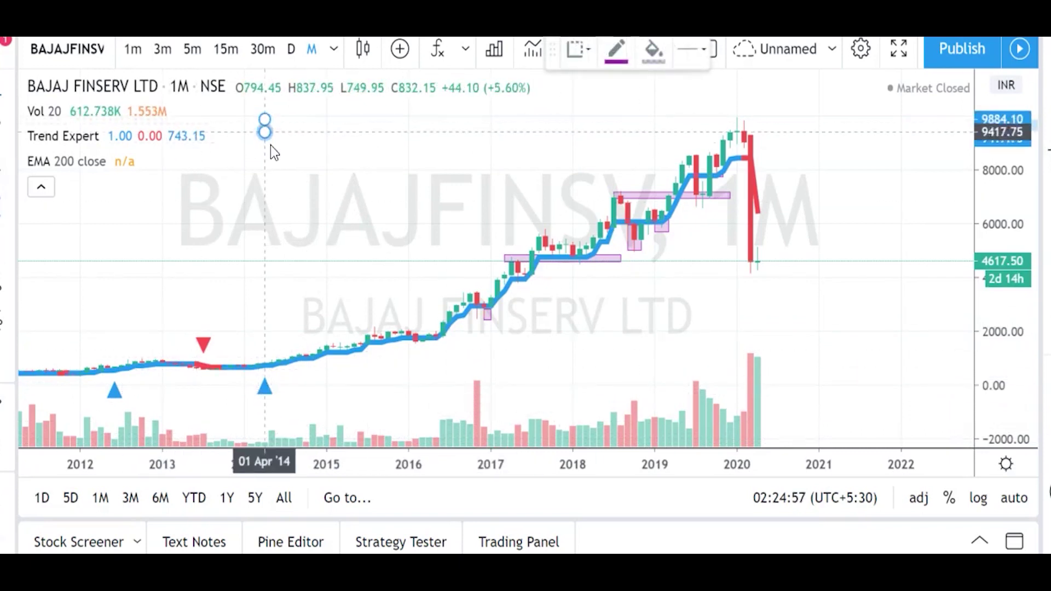
Finish the rectangle near early 2020, pull its right edge back to Feb 2020, and deselect it.
left_click(798, 393)
left_click_drag(784, 395, 743, 393)
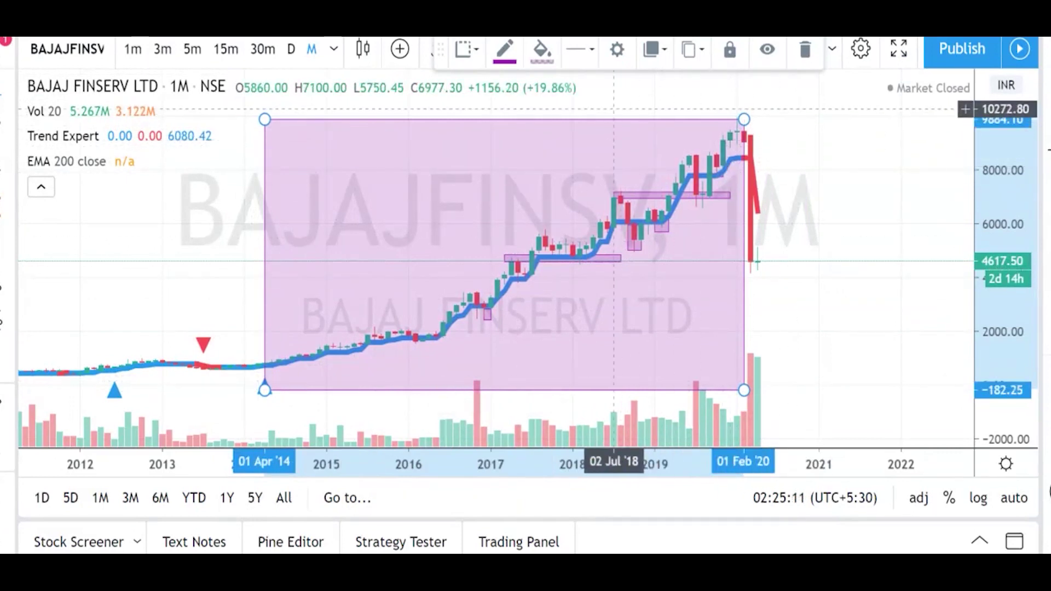
left_click(614, 107)
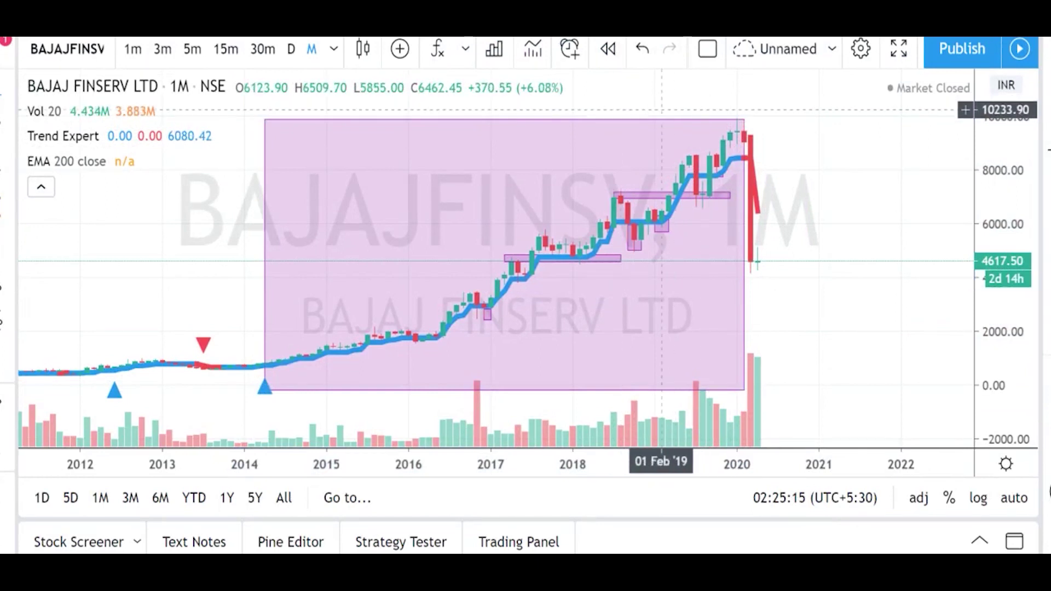
Switch the Bajaj Finserv chart to the daily (D) interval and zoom to fit.
left_click(286, 57)
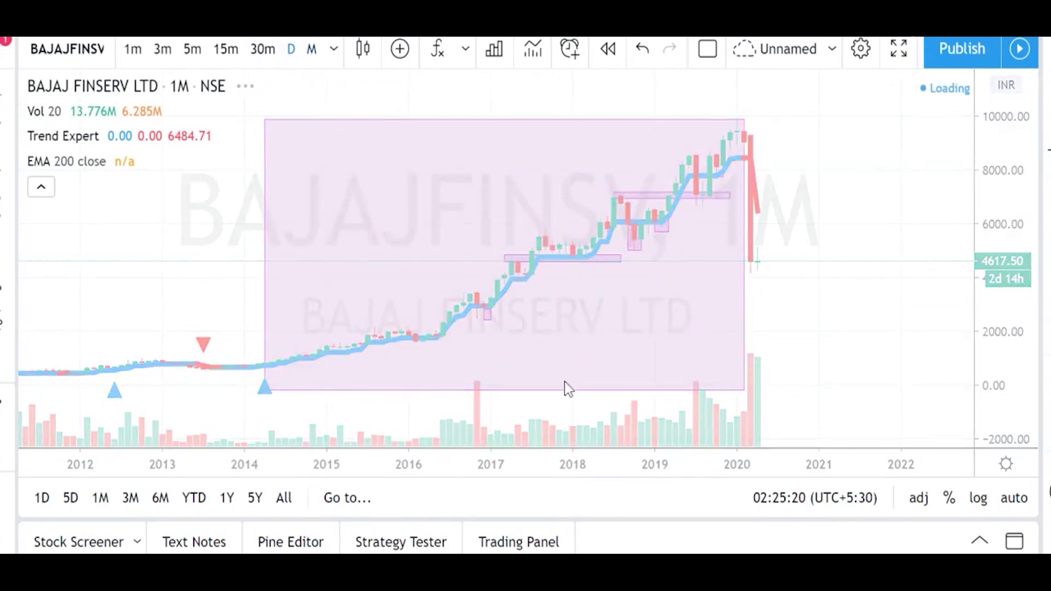
scroll(553, 181, "down", 5)
scroll(547, 182, "down", 5)
scroll(538, 171, "down", 5)
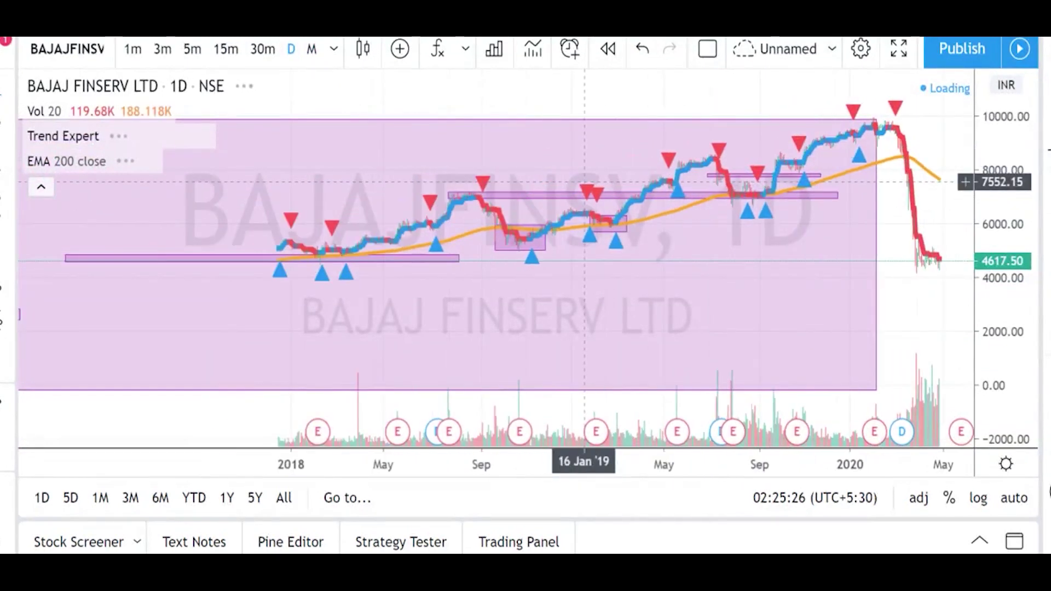
scroll(257, 304, "down", 2)
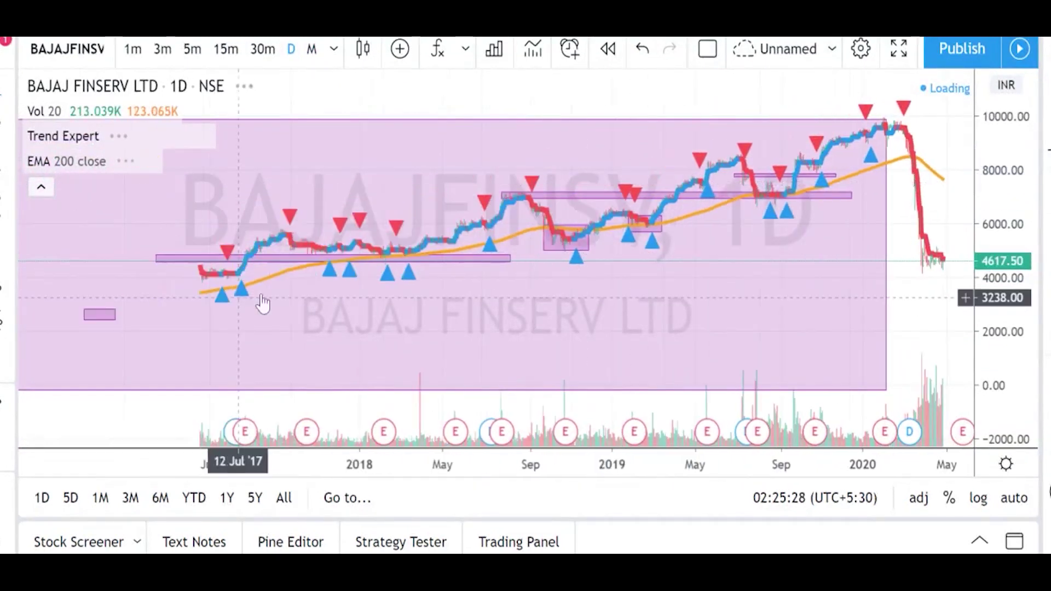
scroll(258, 304, "down", 1)
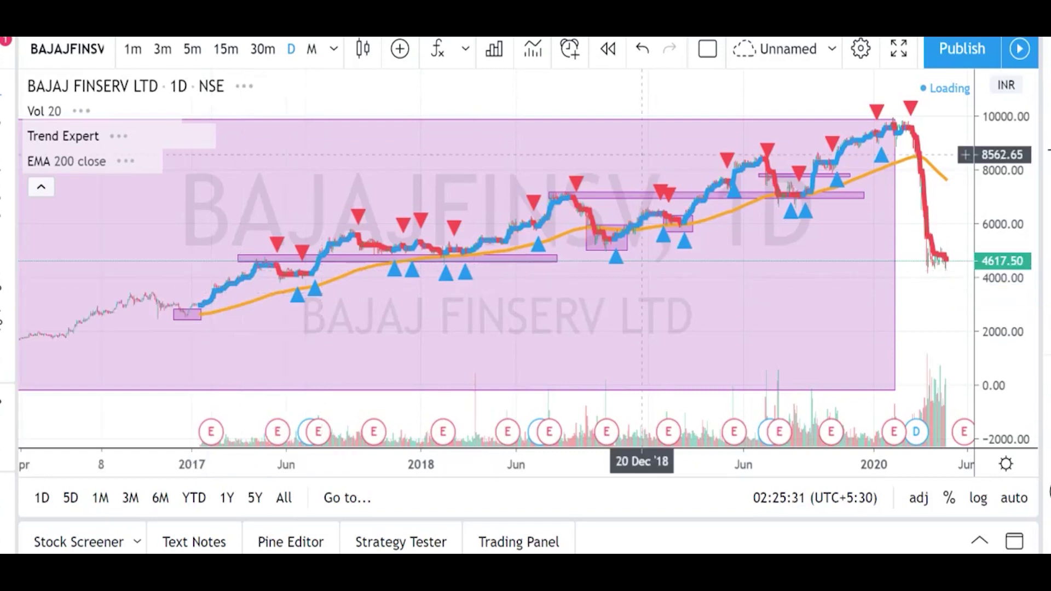
scroll(305, 321, "down", 1)
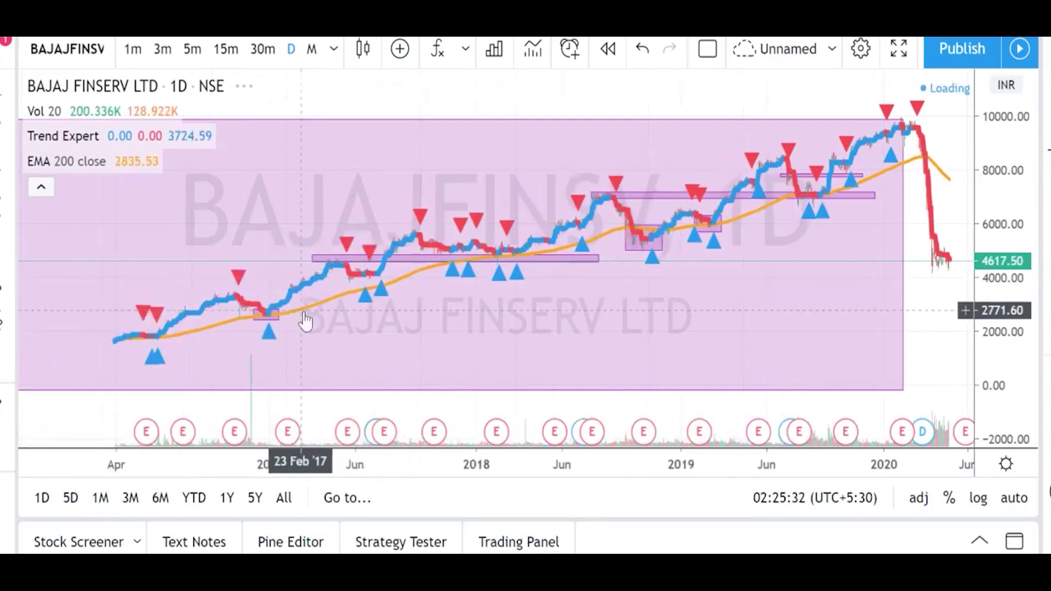
scroll(305, 320, "down", 1)
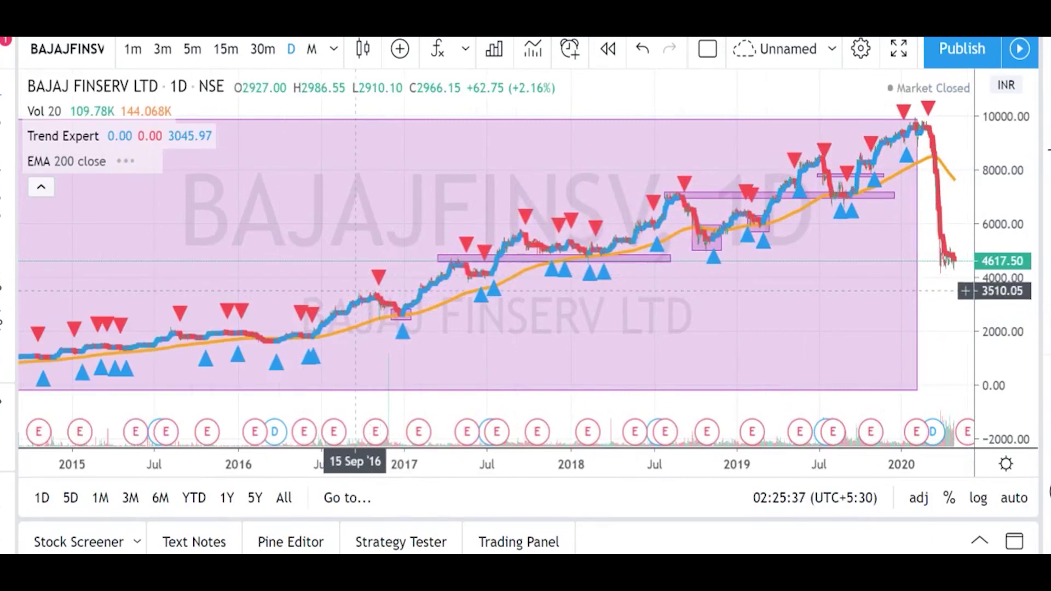
scroll(355, 290, "down", 2)
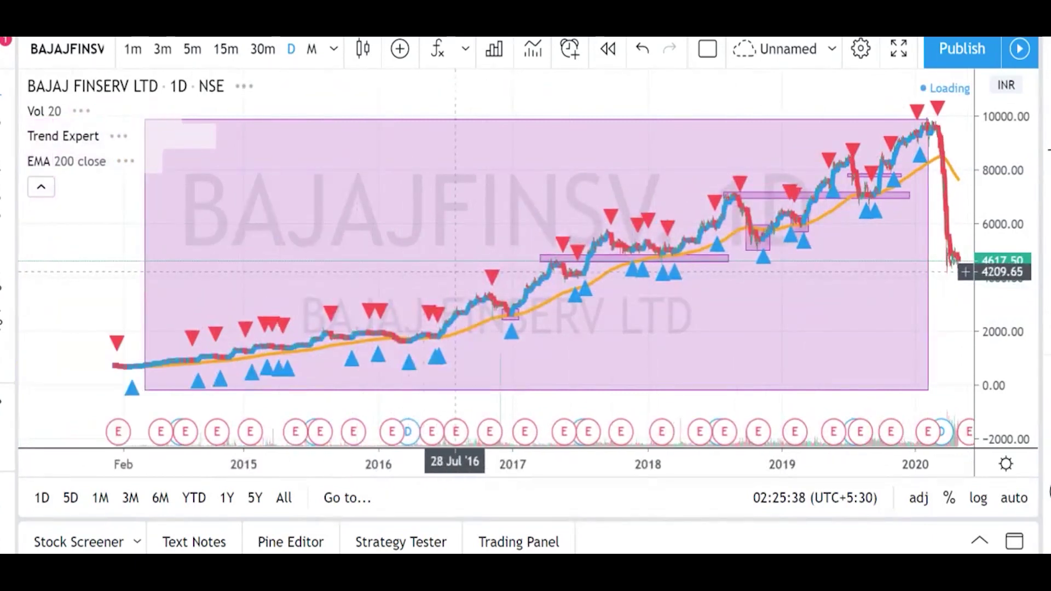
scroll(482, 272, "up", 3)
scroll(575, 267, "up", 2)
scroll(322, 270, "up", 1)
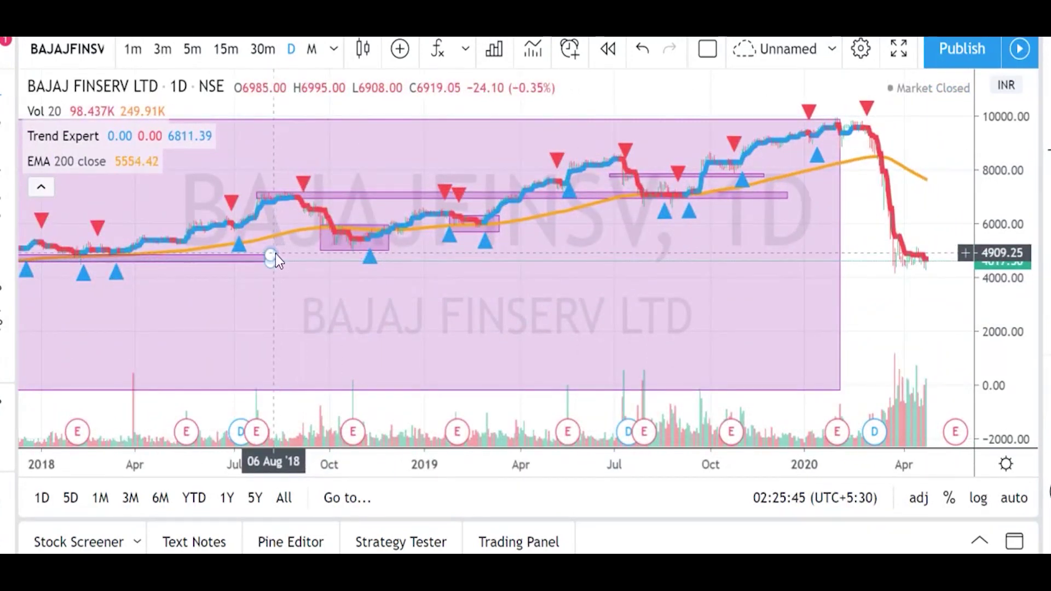
scroll(255, 251, "down", 2)
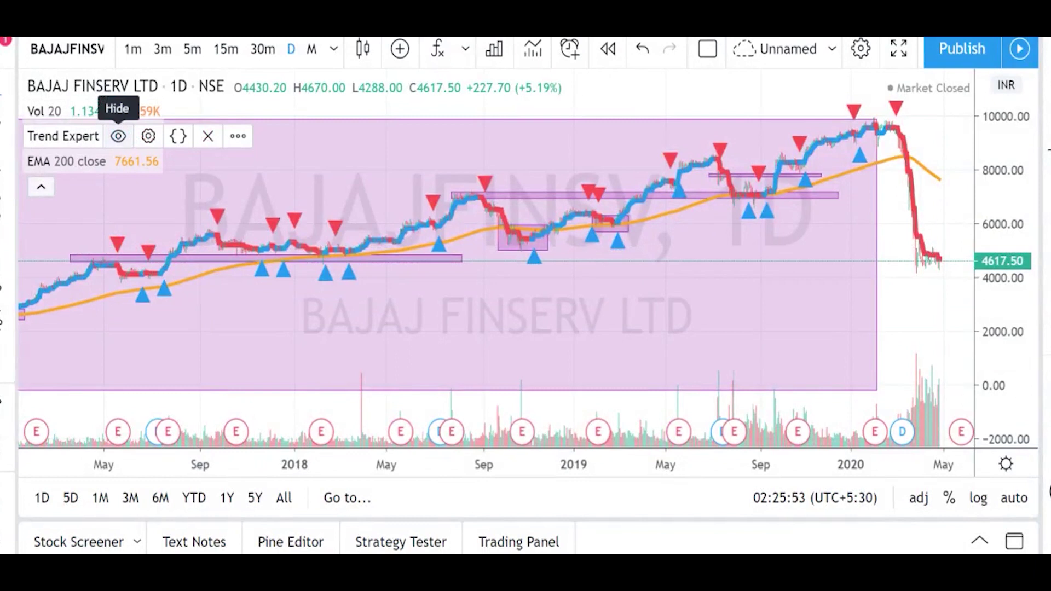
Hide Trend Expert and delete the large Apr 2014–Feb 2020 rectangle.
left_click(118, 137)
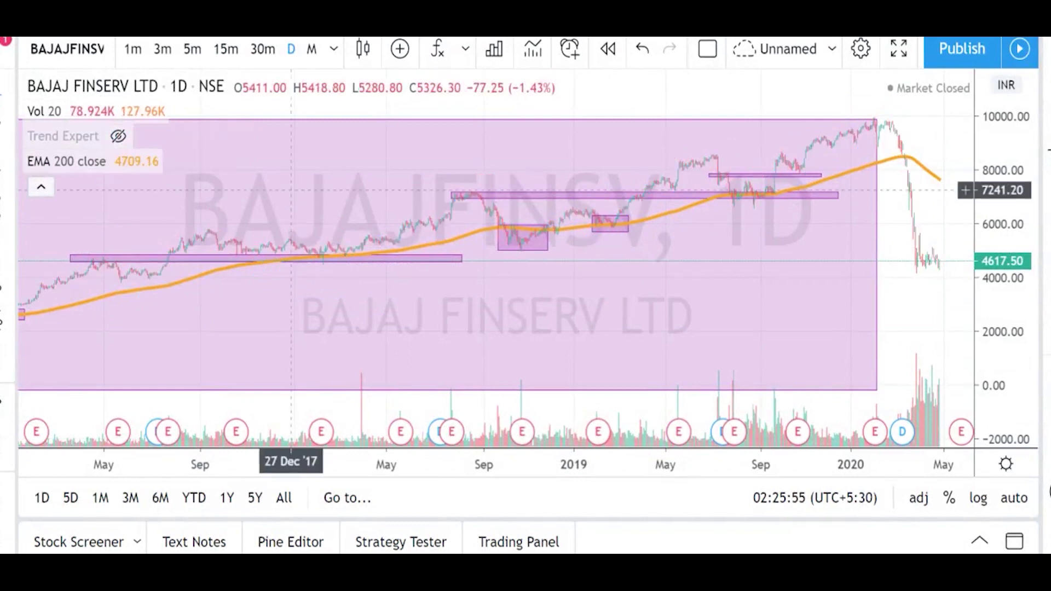
left_click(481, 129)
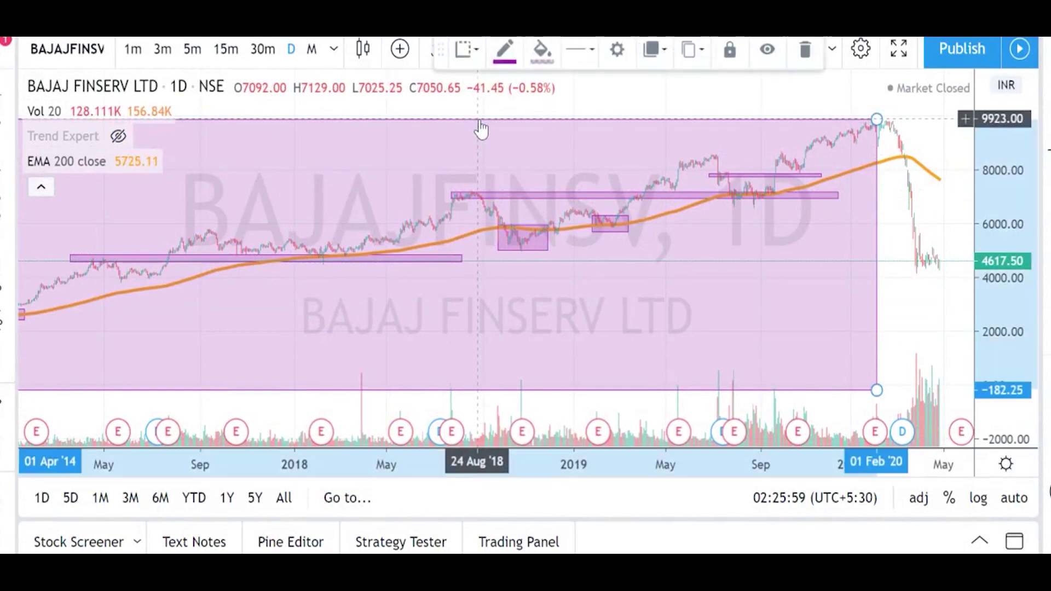
left_click(810, 53)
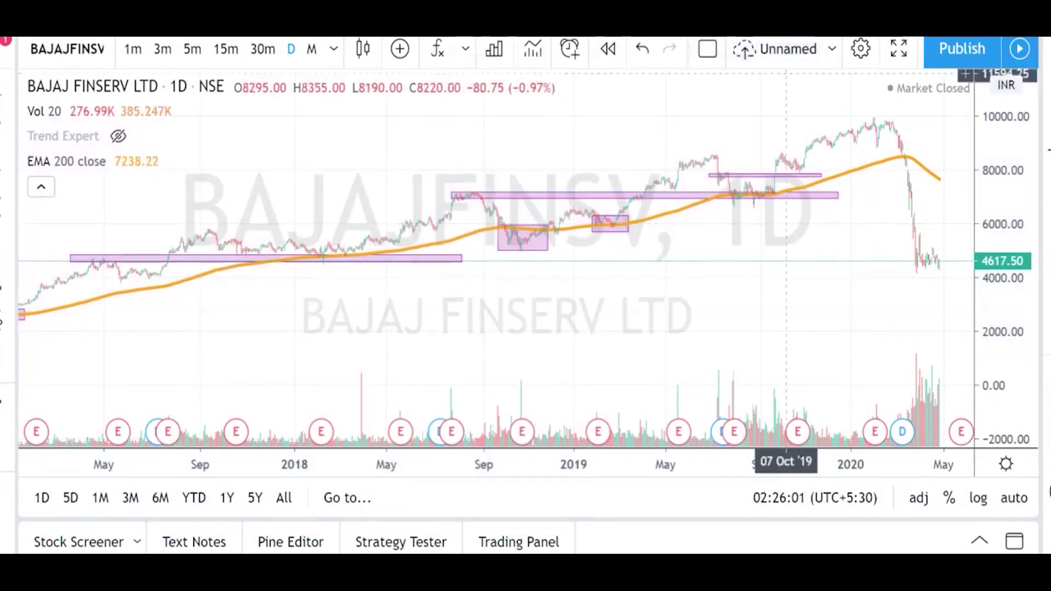
With the Brush, mark the 2017 box with an arrow and add short marks near the 2018 and 2019 boxes.
scroll(285, 271, "down", 5)
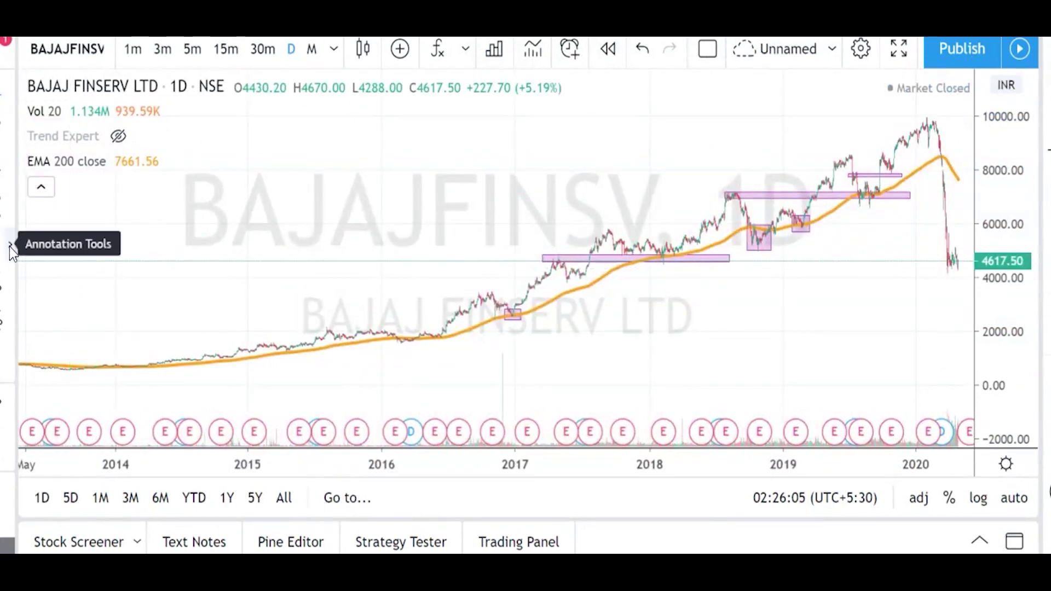
left_click(11, 210)
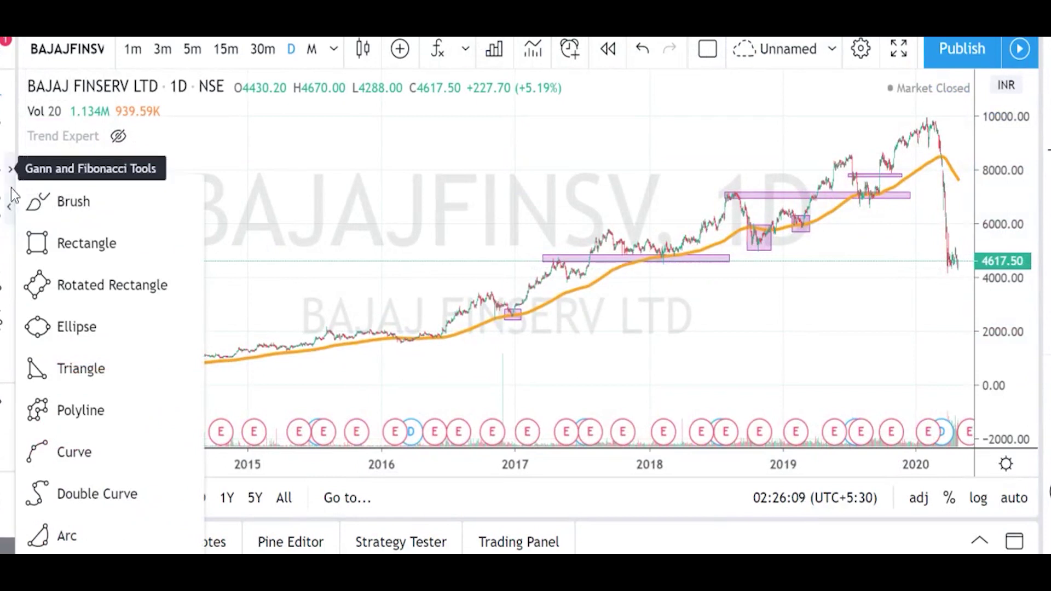
left_click(51, 204)
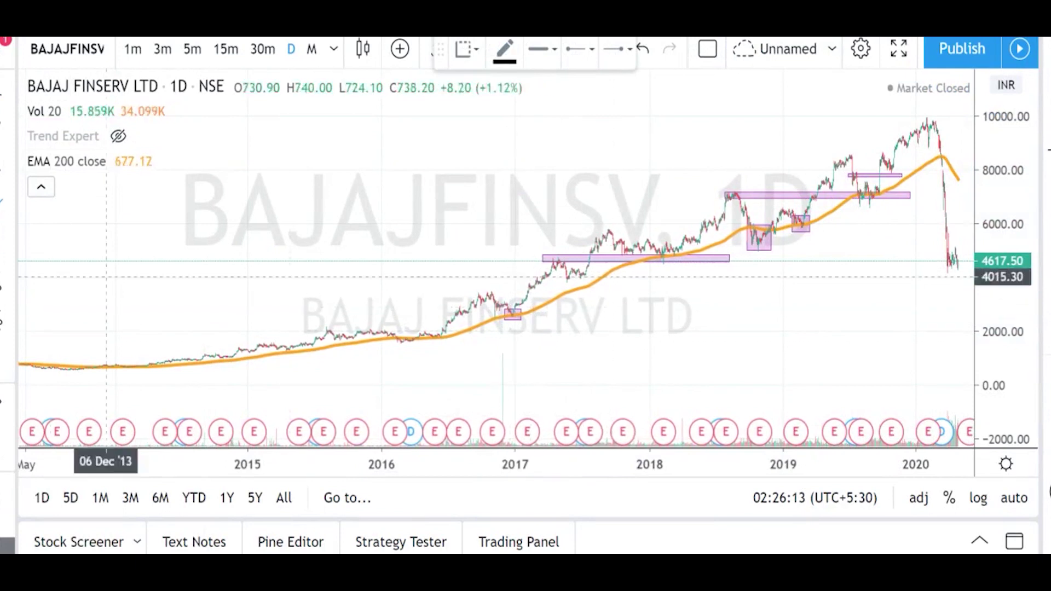
left_click_drag(528, 316, 553, 322)
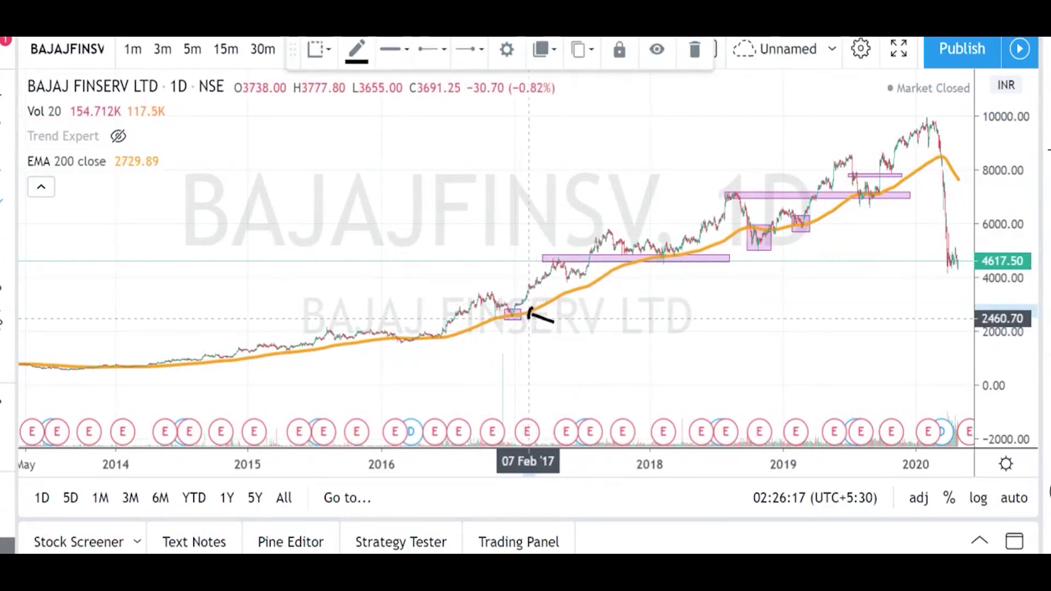
scroll(630, 295, "up", 2)
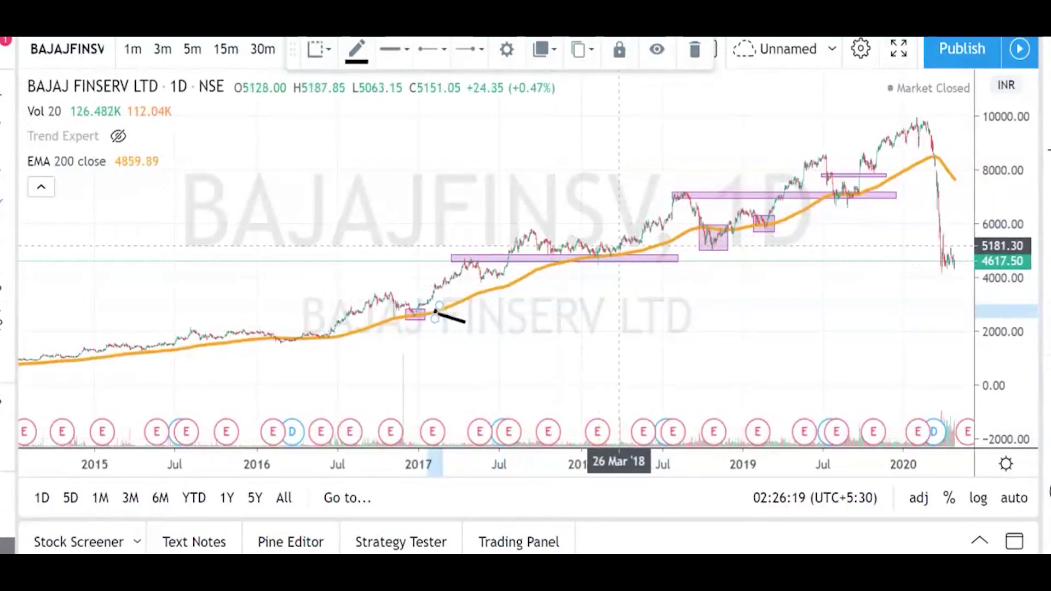
left_click_drag(629, 250, 615, 245)
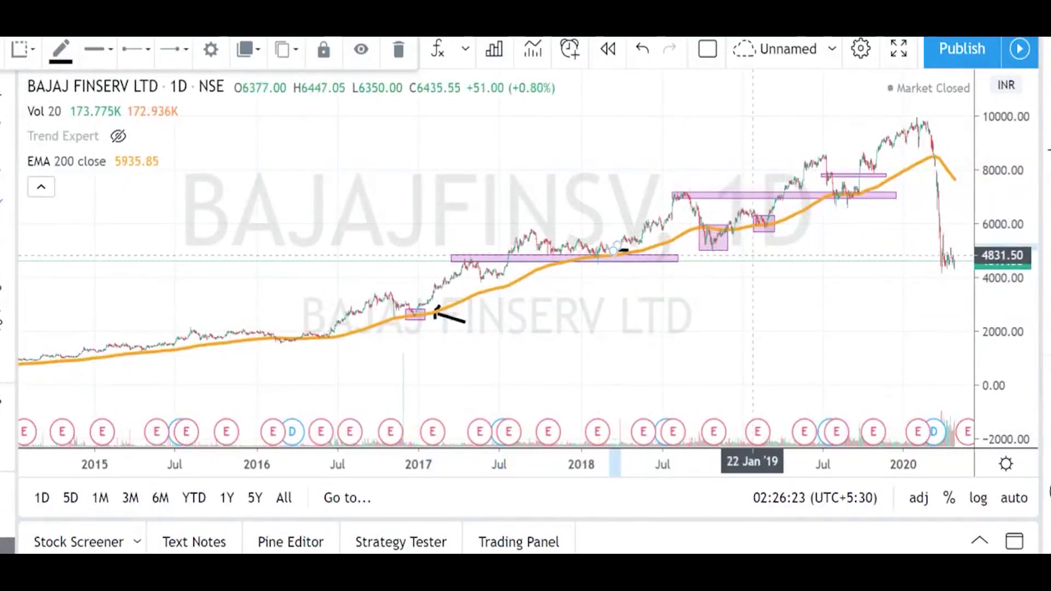
scroll(712, 241, "up", 2)
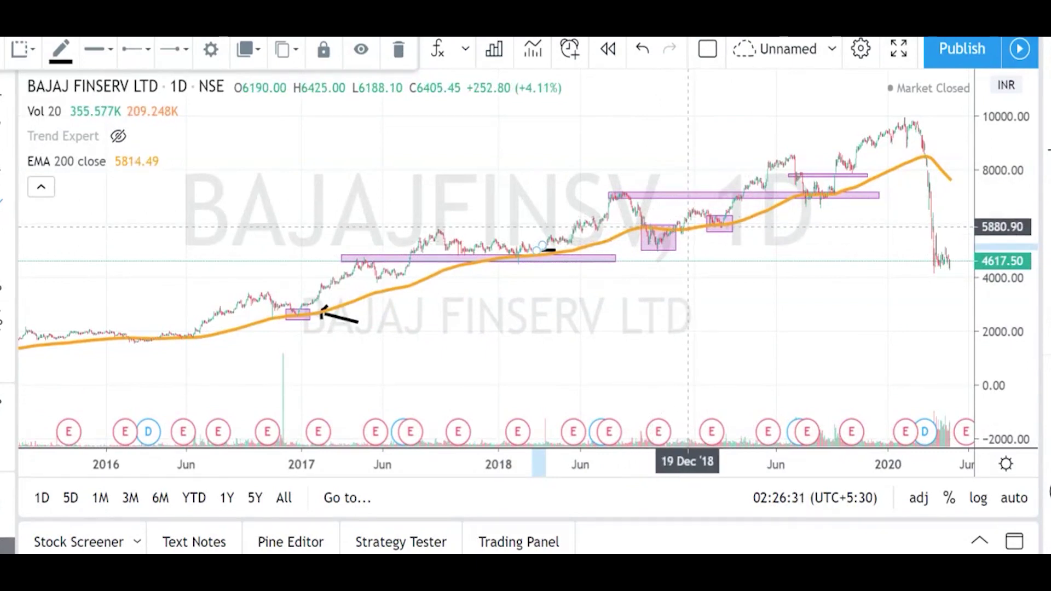
mouse_move(747, 213)
left_mouse_down()
mouse_move(766, 209)
mouse_move(691, 231)
left_mouse_up()
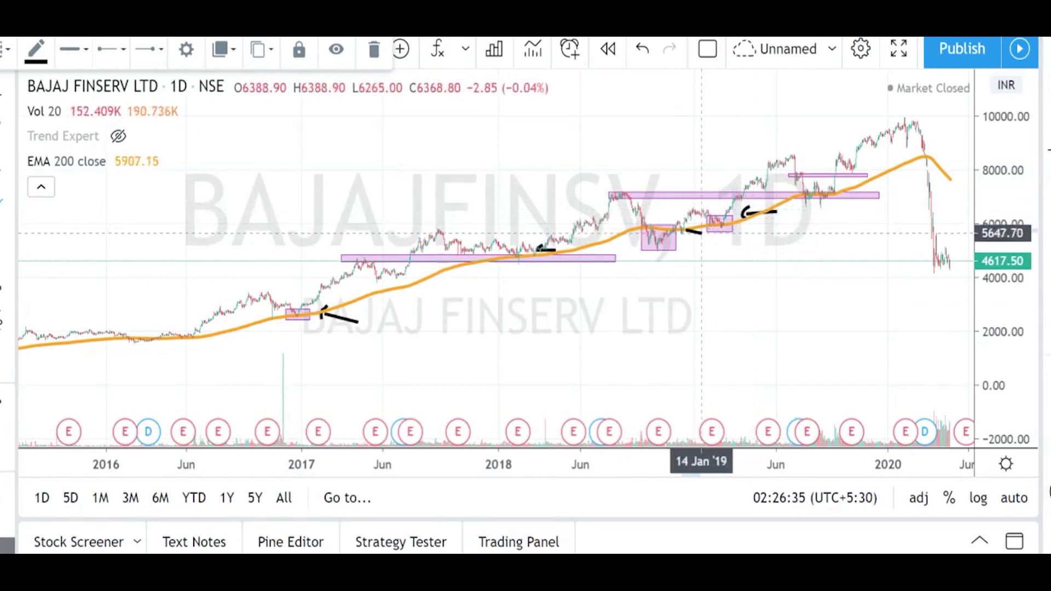
Brush a W-shaped curve into the mid-2019 range with a horizontal line across it.
scroll(699, 219, "up", 4)
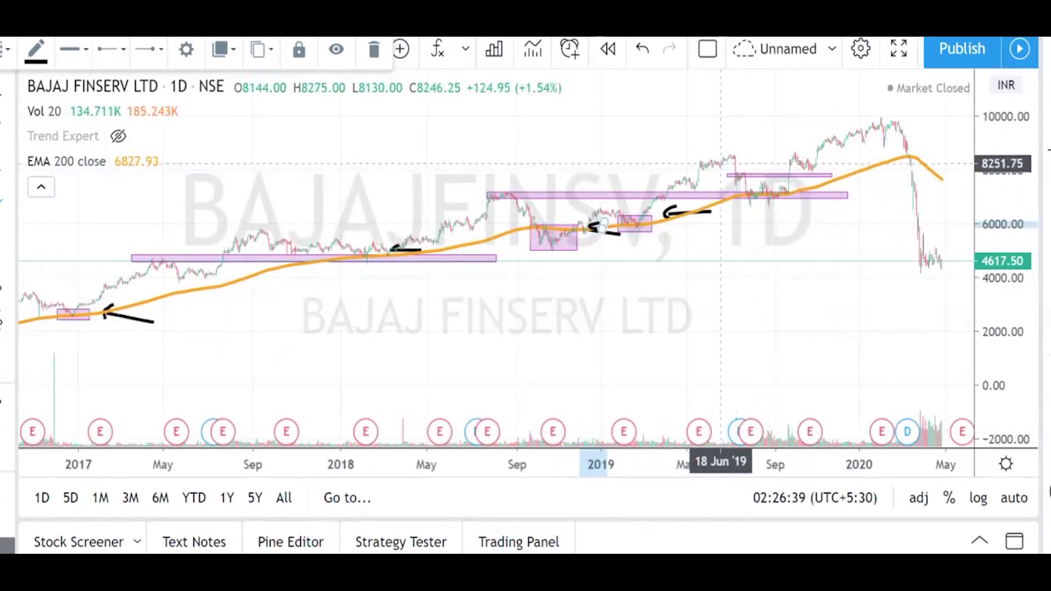
mouse_move(734, 156)
left_mouse_down()
mouse_move(748, 203)
mouse_move(762, 185)
left_mouse_up()
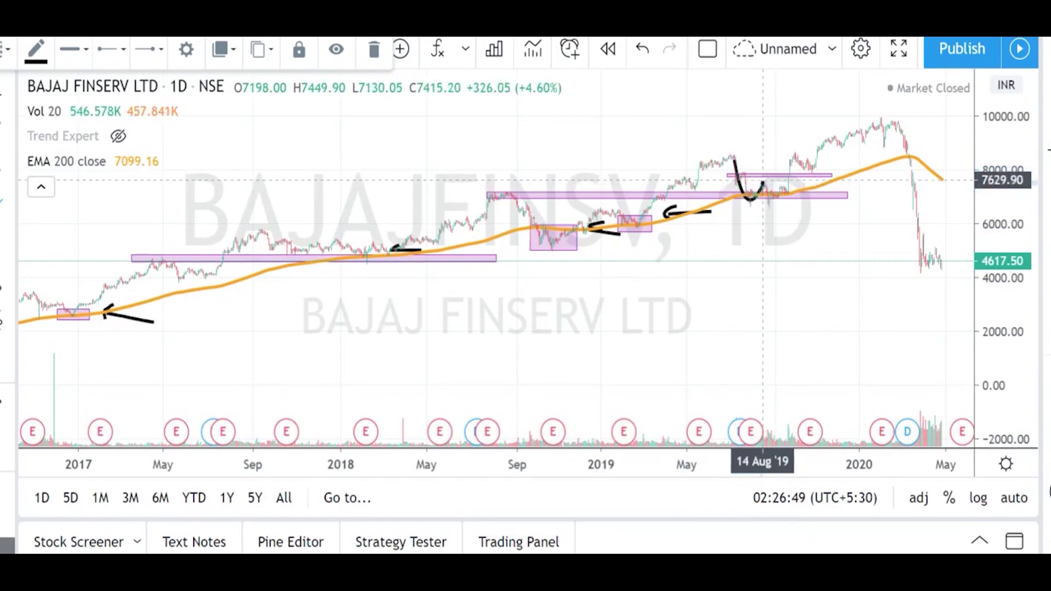
mouse_move(764, 174)
left_mouse_down()
mouse_move(774, 201)
mouse_move(788, 159)
left_mouse_up()
mouse_move(726, 181)
left_mouse_down()
mouse_move(833, 165)
mouse_move(795, 161)
left_mouse_up()
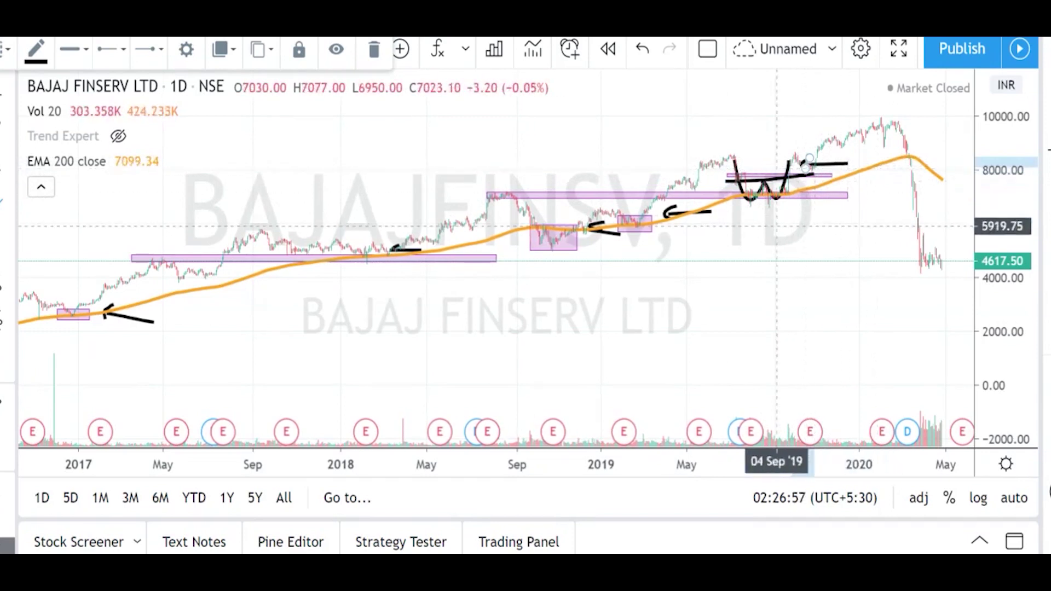
Draw a freehand arc over the 2016 rally.
scroll(819, 200, "down", 1)
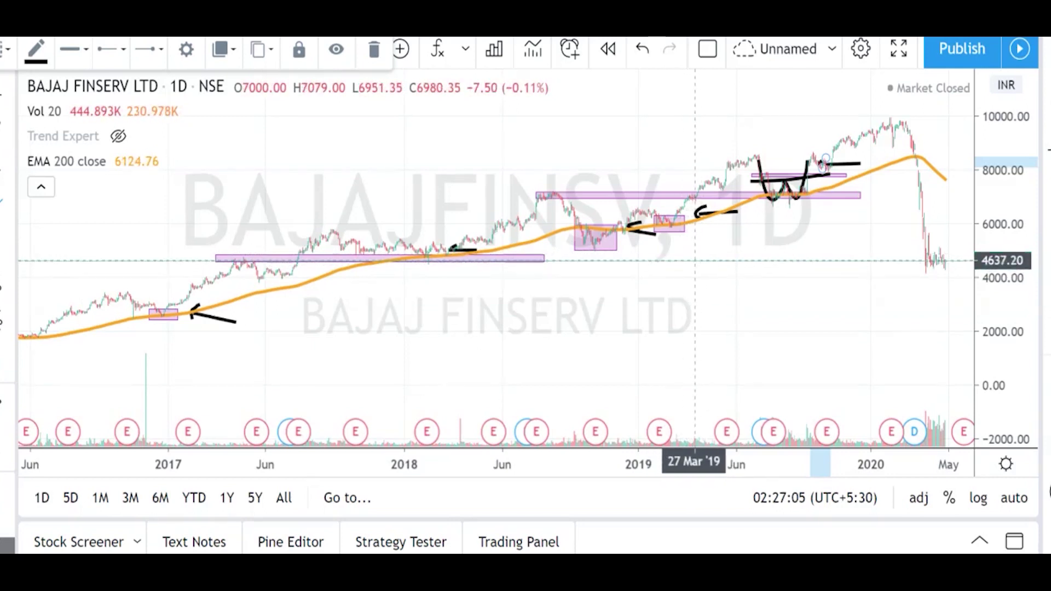
scroll(639, 273, "down", 2)
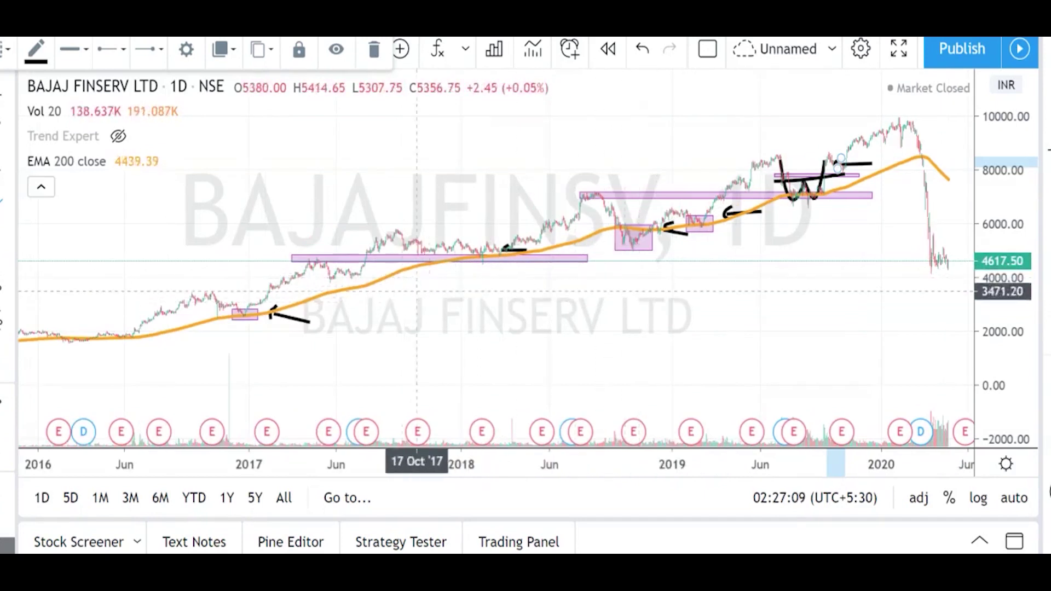
scroll(156, 316, "down", 1)
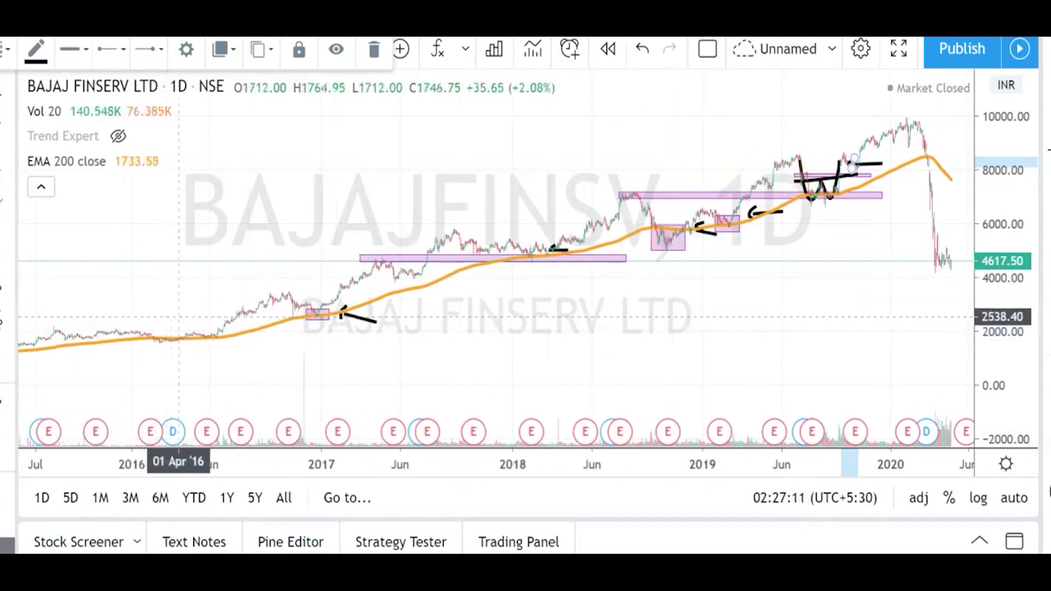
mouse_move(229, 325)
left_mouse_down()
mouse_move(268, 289)
mouse_move(315, 315)
left_mouse_up()
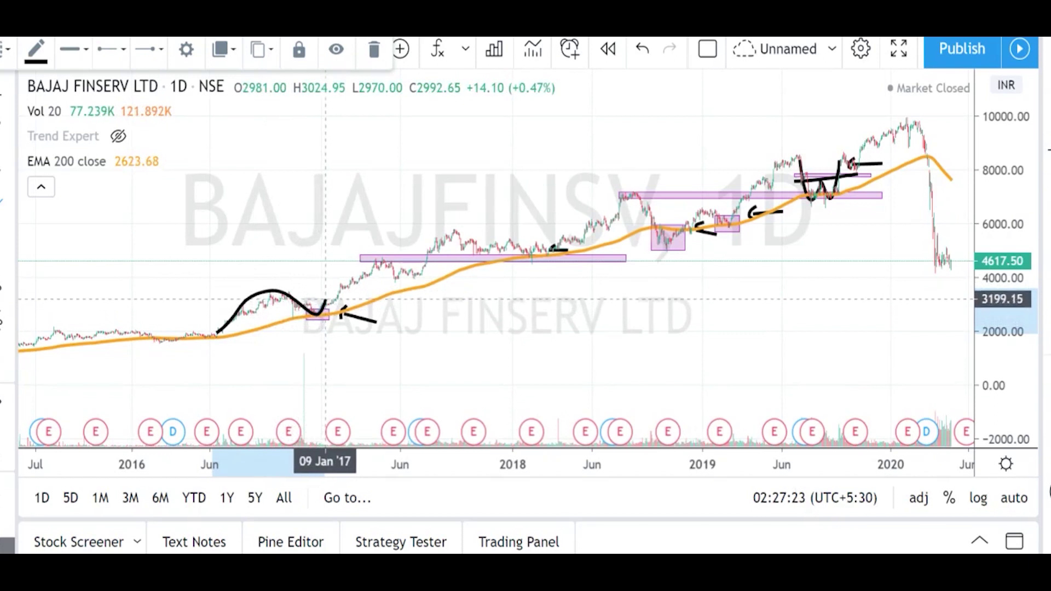
left_click(349, 304)
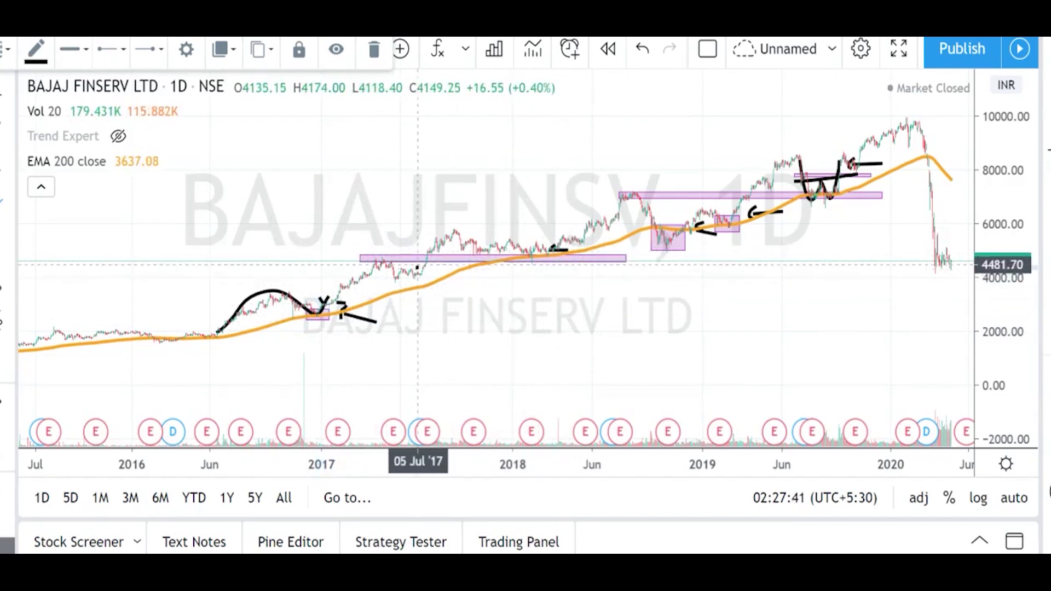
Brush arches over the 2017–2018 hump and mid-2018 peak, plus a tick beside the 2018 low.
left_click_drag(454, 234, 495, 237)
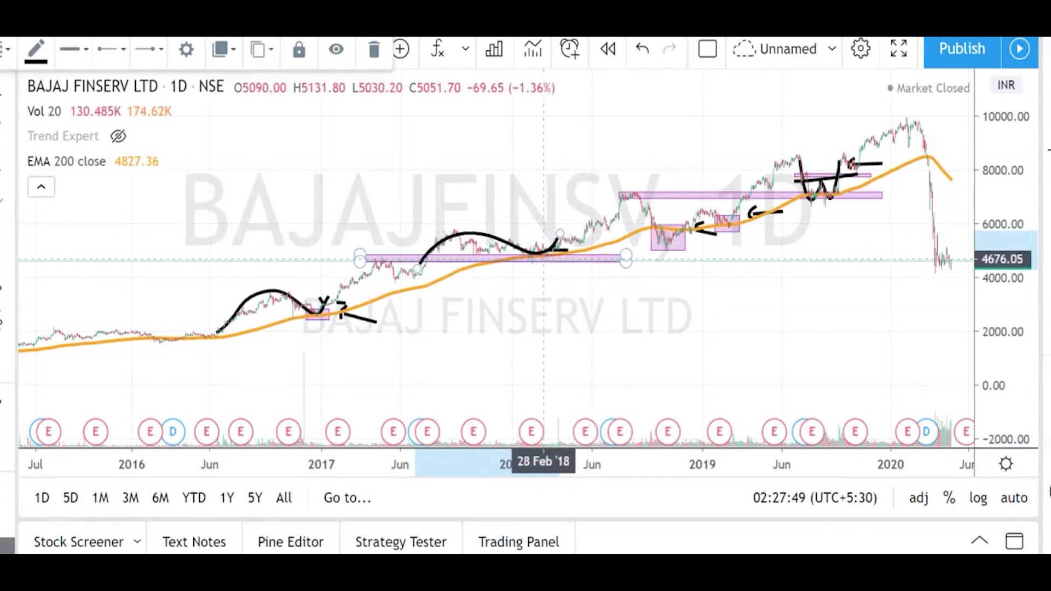
left_click_drag(560, 235, 561, 228)
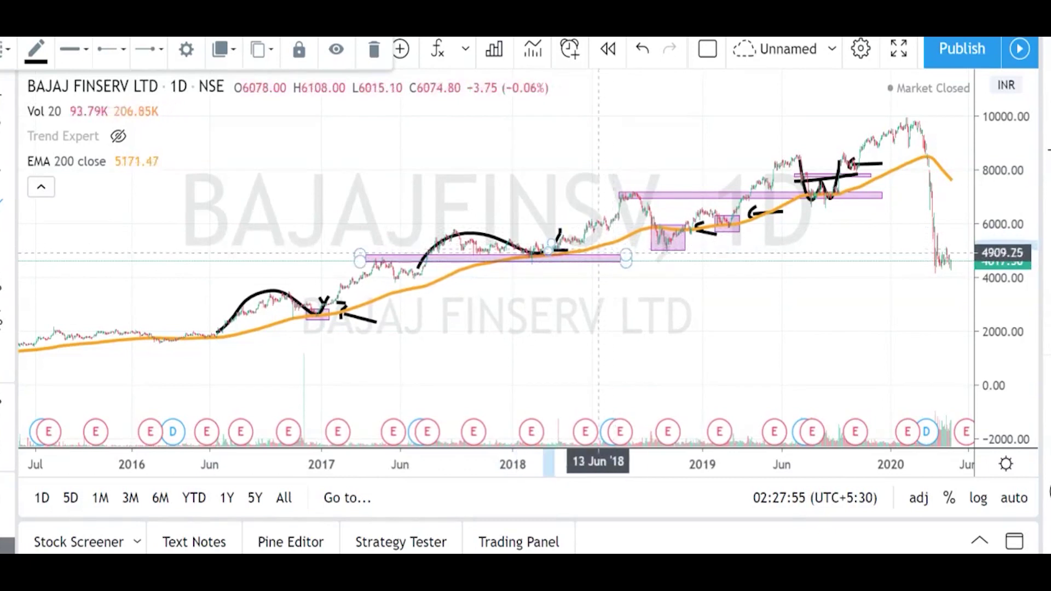
scroll(651, 254, "down", 1)
scroll(695, 263, "down", 1)
scroll(695, 263, "up", 1)
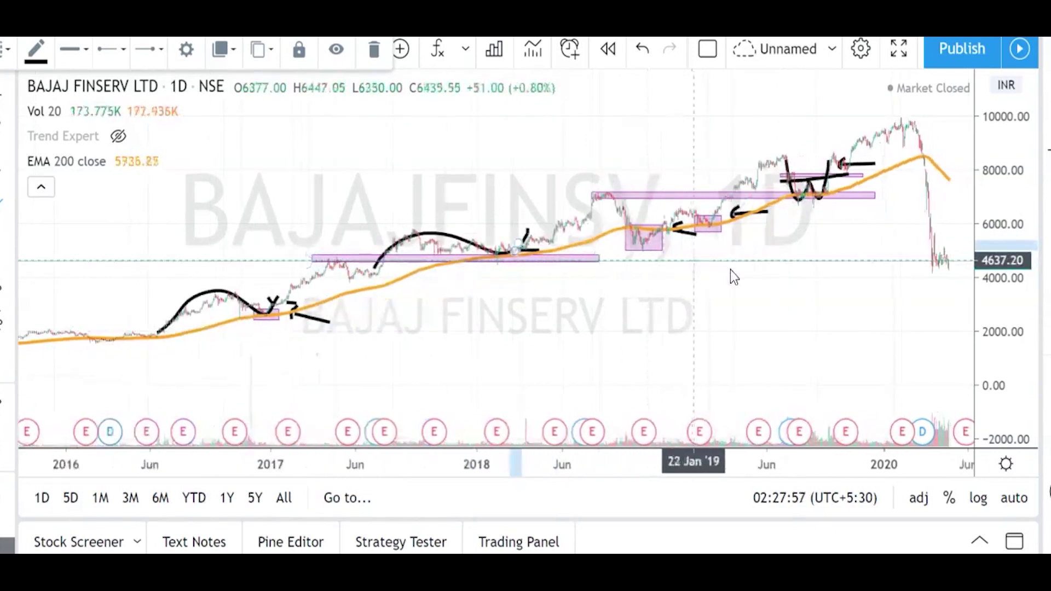
mouse_move(570, 226)
left_mouse_down()
mouse_move(606, 195)
mouse_move(655, 228)
left_mouse_up()
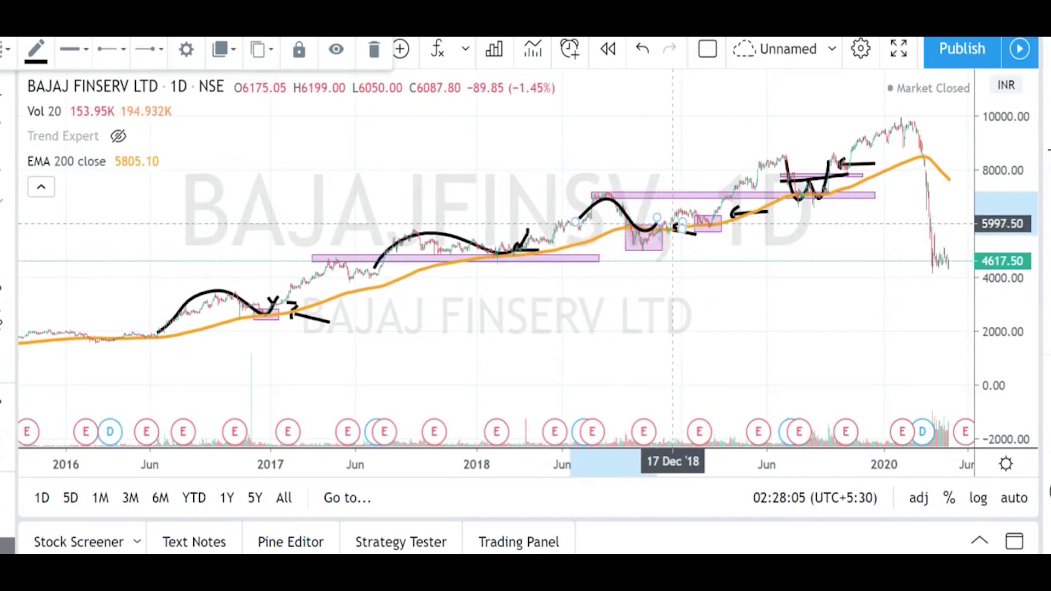
scroll(737, 230, "up", 3)
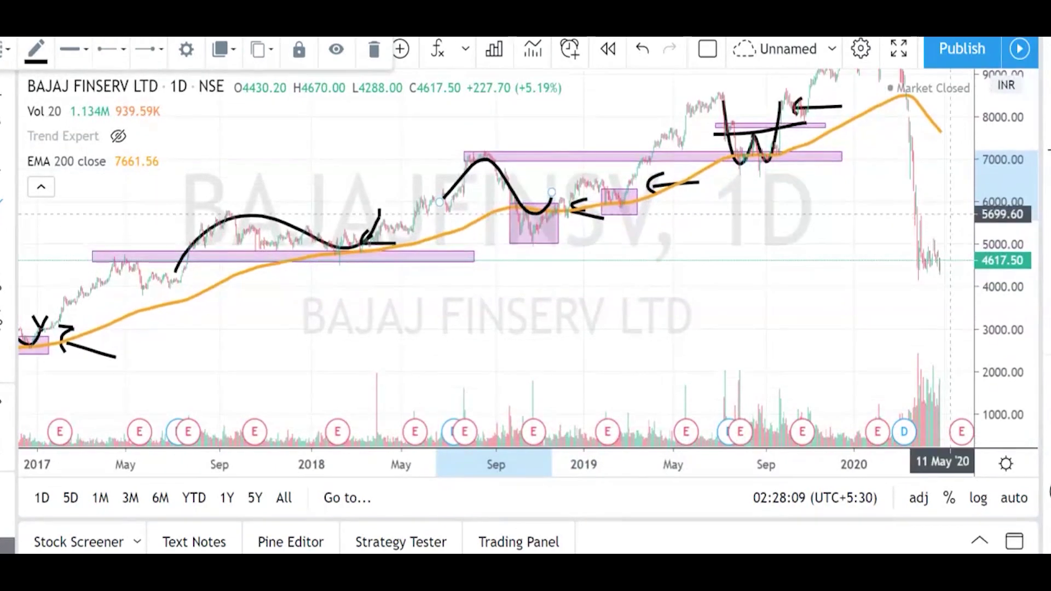
scroll(945, 223, "down", 3)
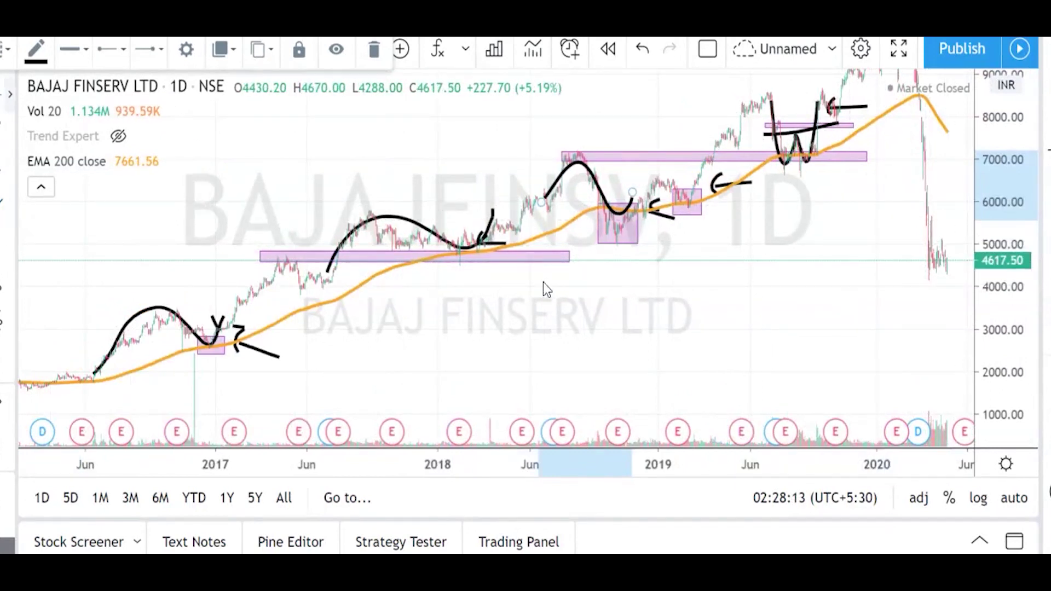
mouse_move(782, 250)
left_mouse_down()
mouse_move(775, 283)
mouse_move(736, 289)
left_mouse_up()
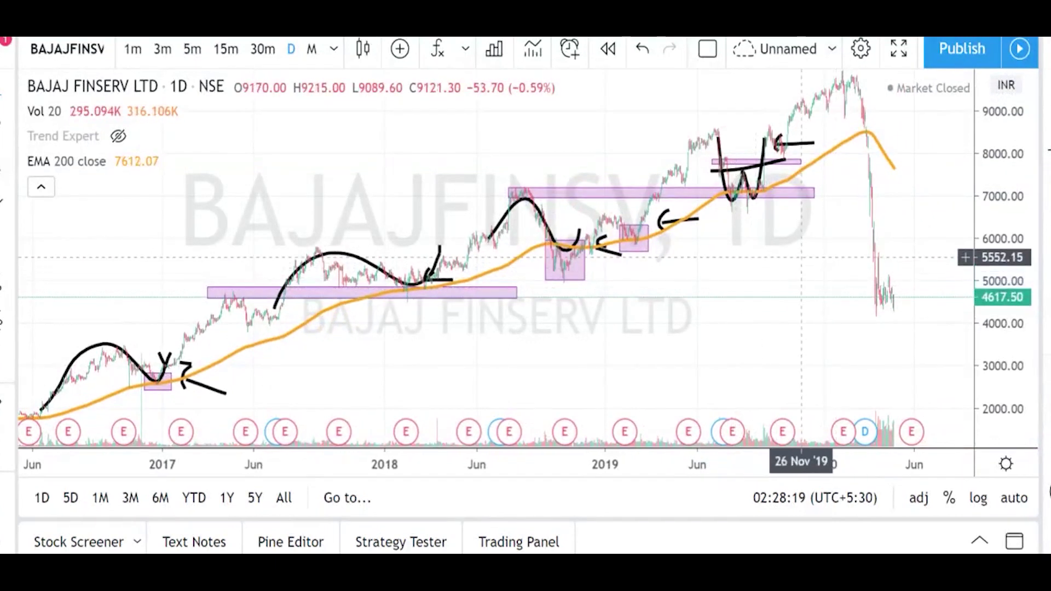
Delete the short black horizontal line near 8200.
left_click(787, 160)
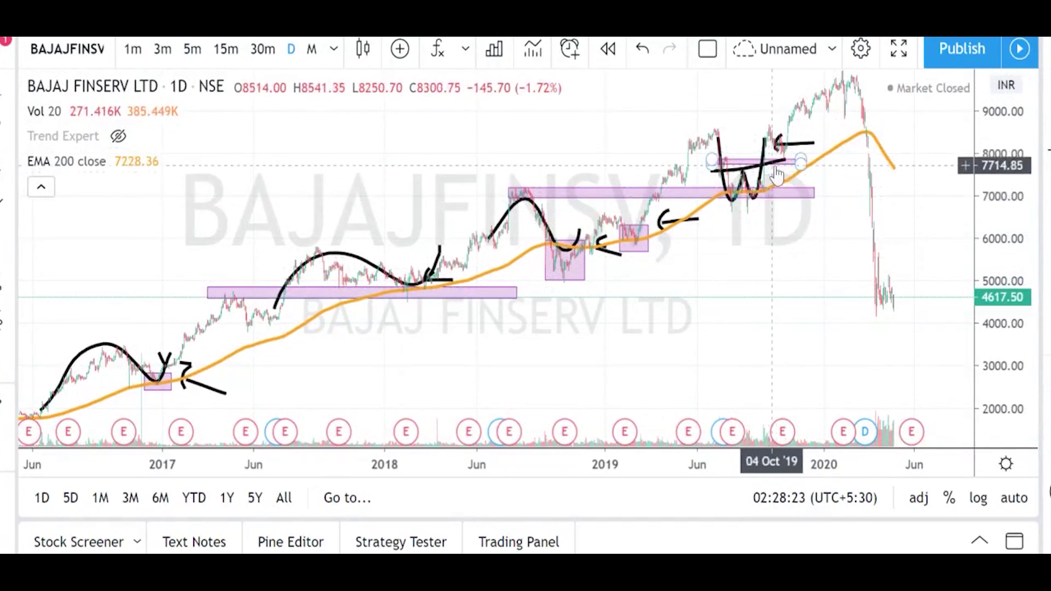
left_click(804, 144)
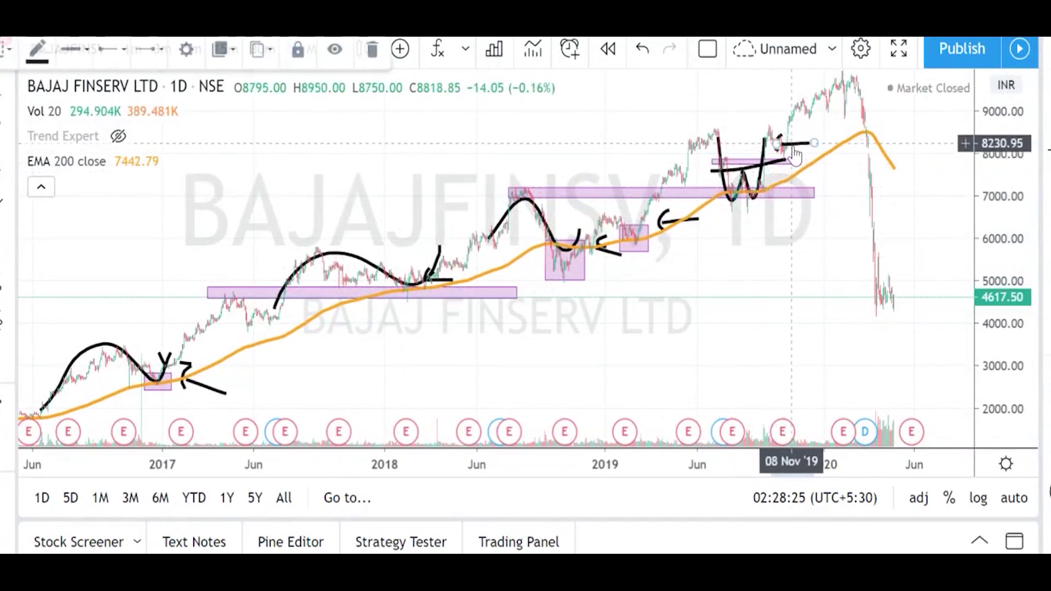
left_click(374, 50)
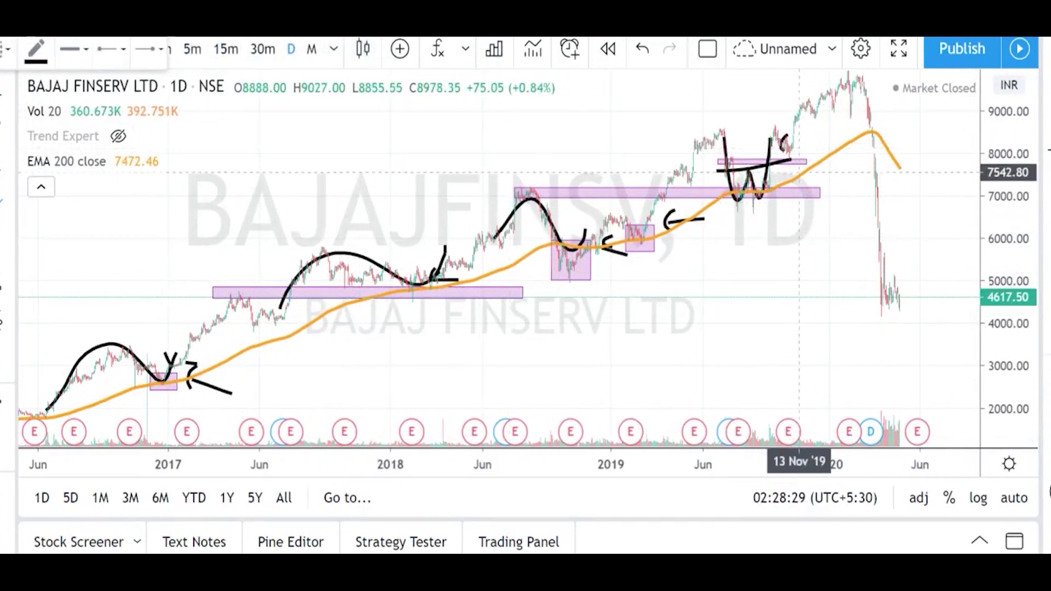
Unhide the Trend Expert indicator to show its buy and sell signals again.
left_click(793, 162)
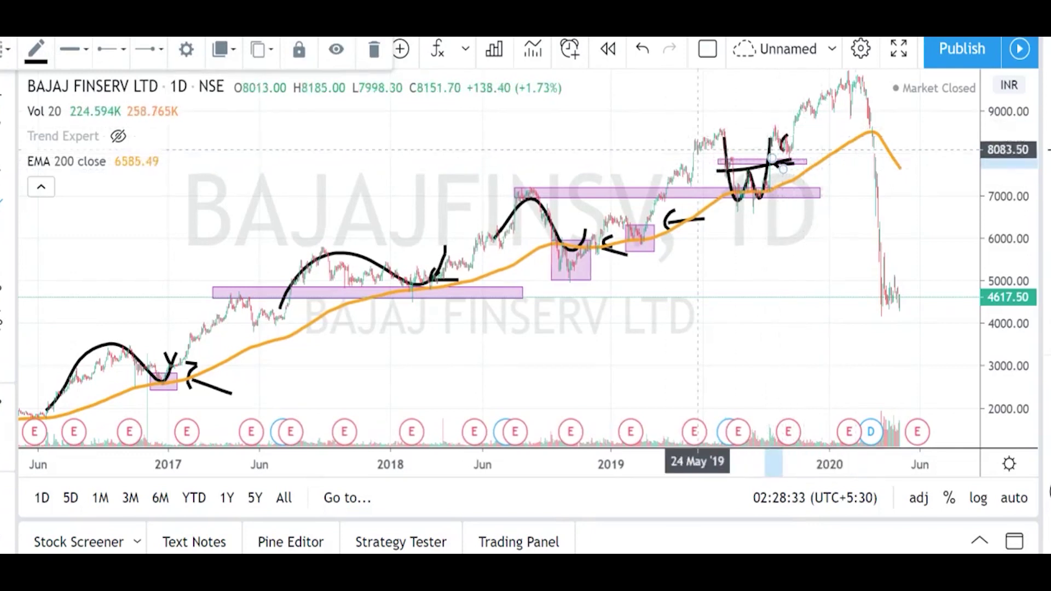
mouse_move(120, 170)
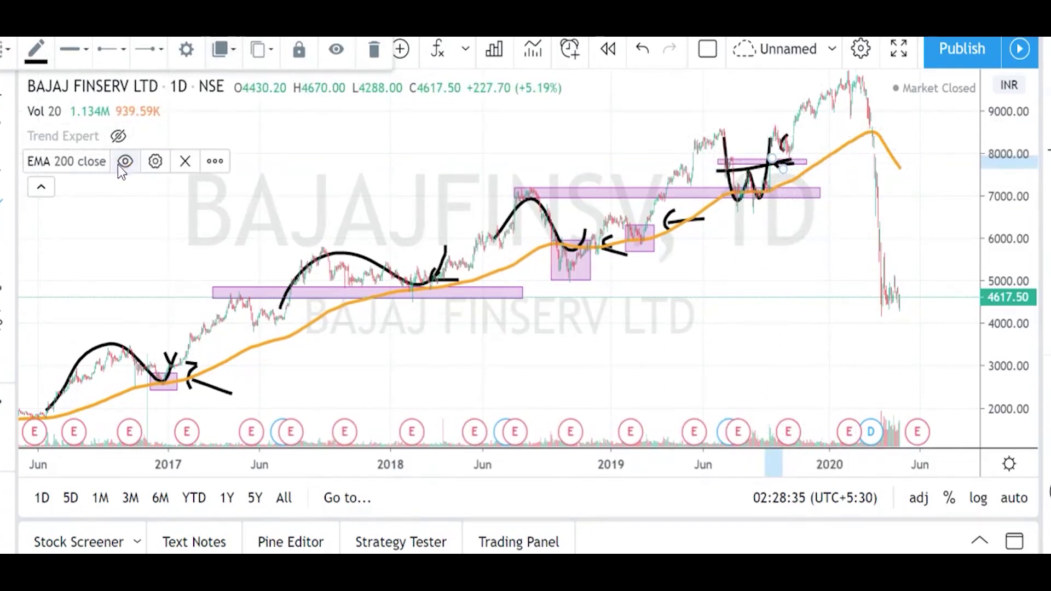
left_click(120, 144)
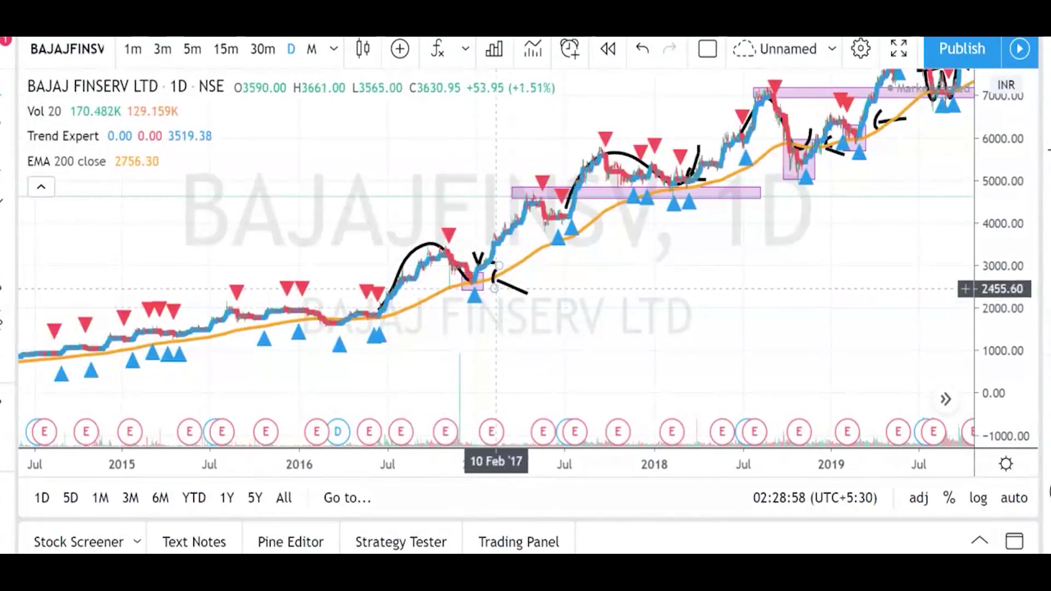
Zoom and pan to center the December 2016 rectangle and its blue buy triangle.
left_click(6, 170)
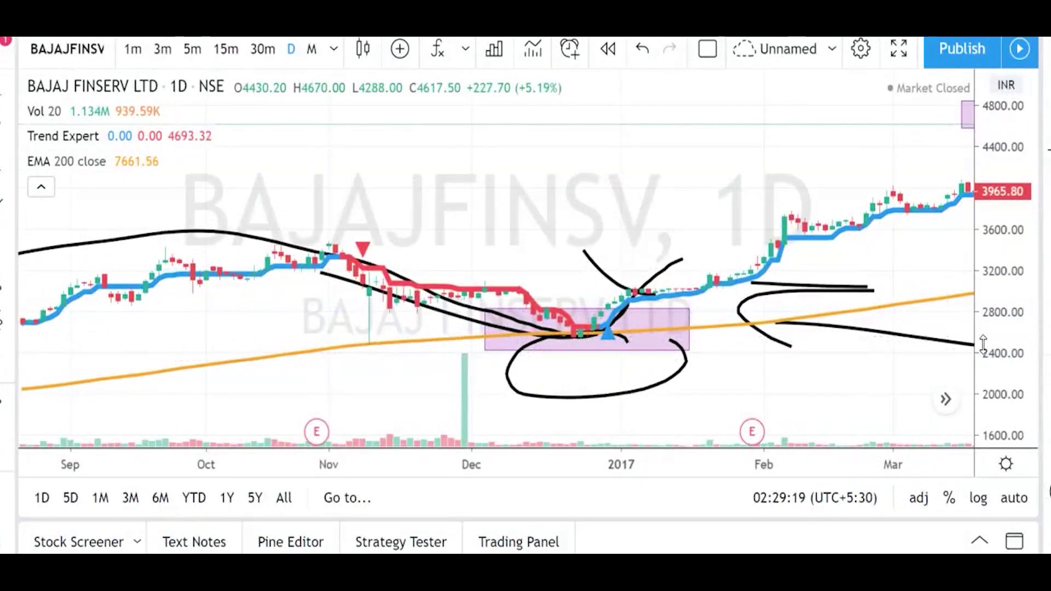
left_click_drag(778, 412, 770, 383)
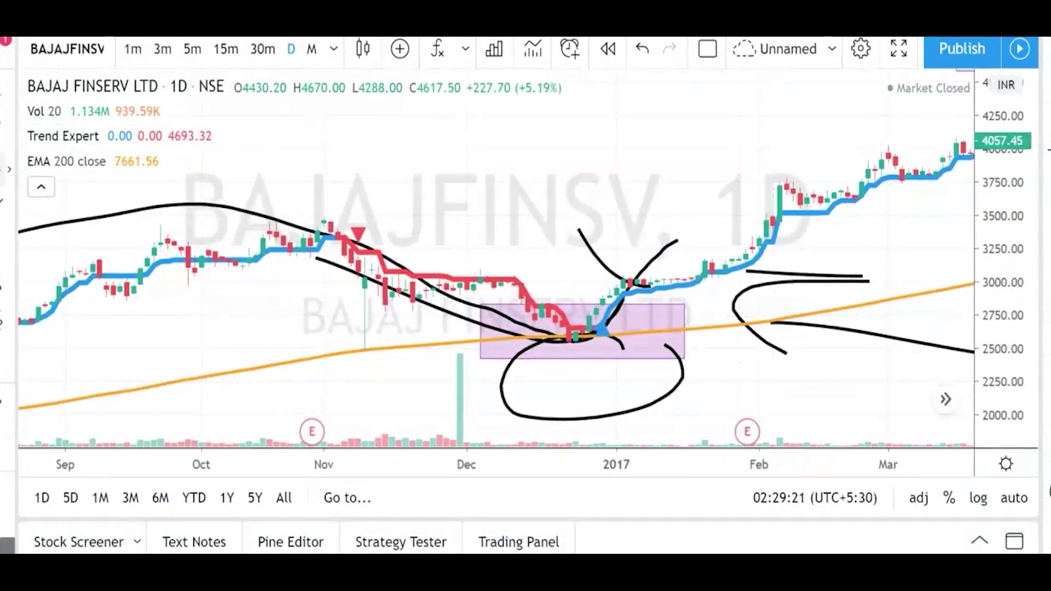
left_click(600, 306)
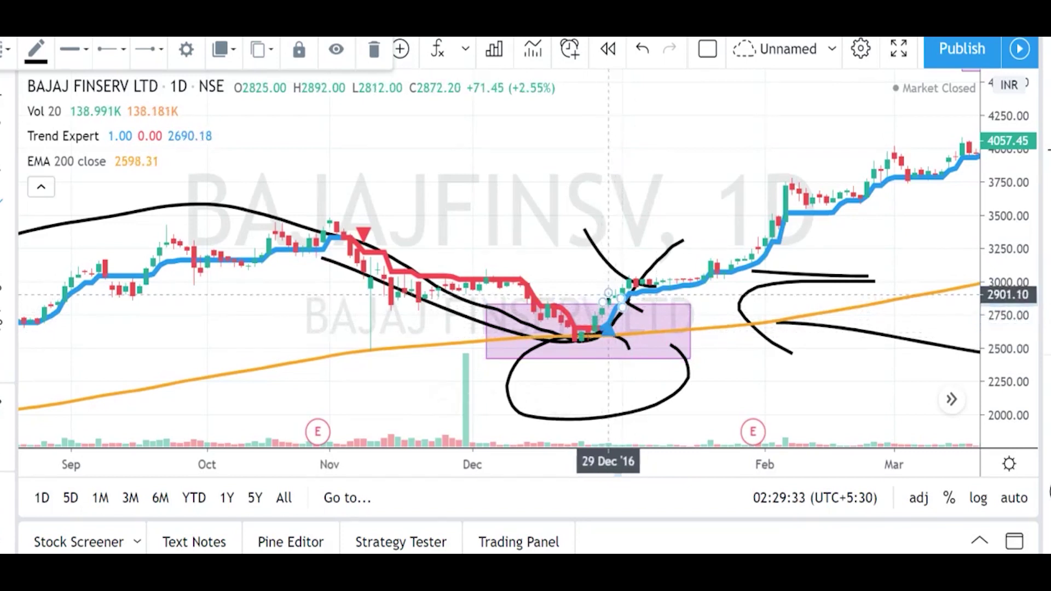
scroll(608, 294, "up", 2)
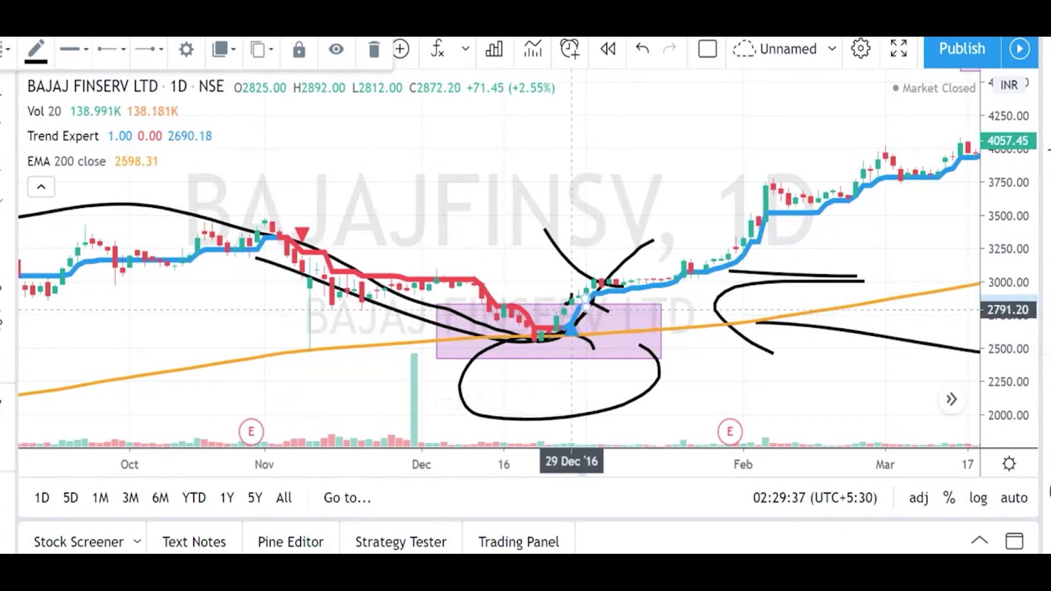
scroll(575, 307, "down", 2)
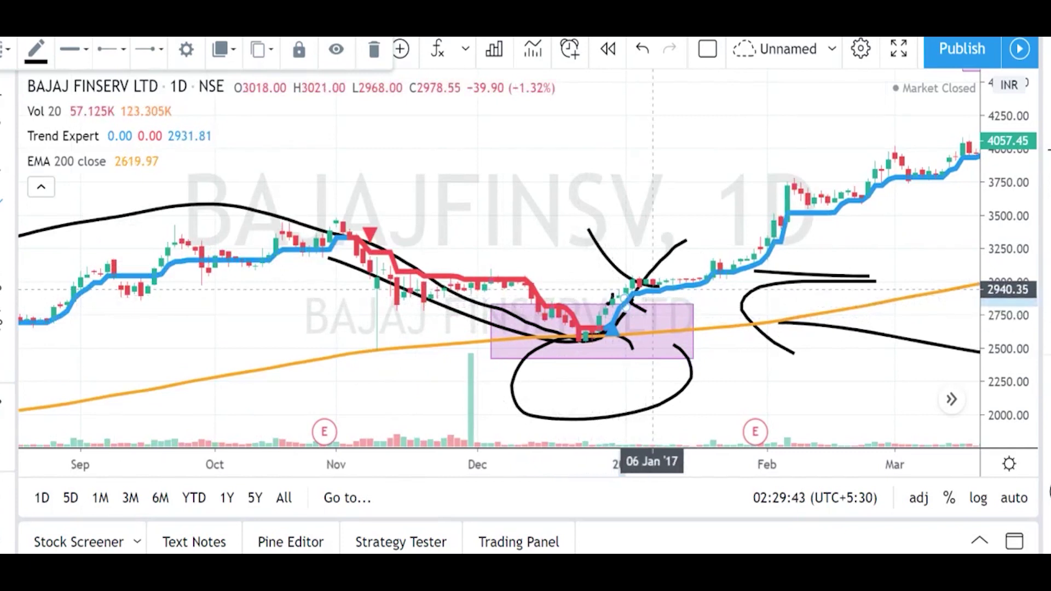
scroll(712, 306, "down", 3)
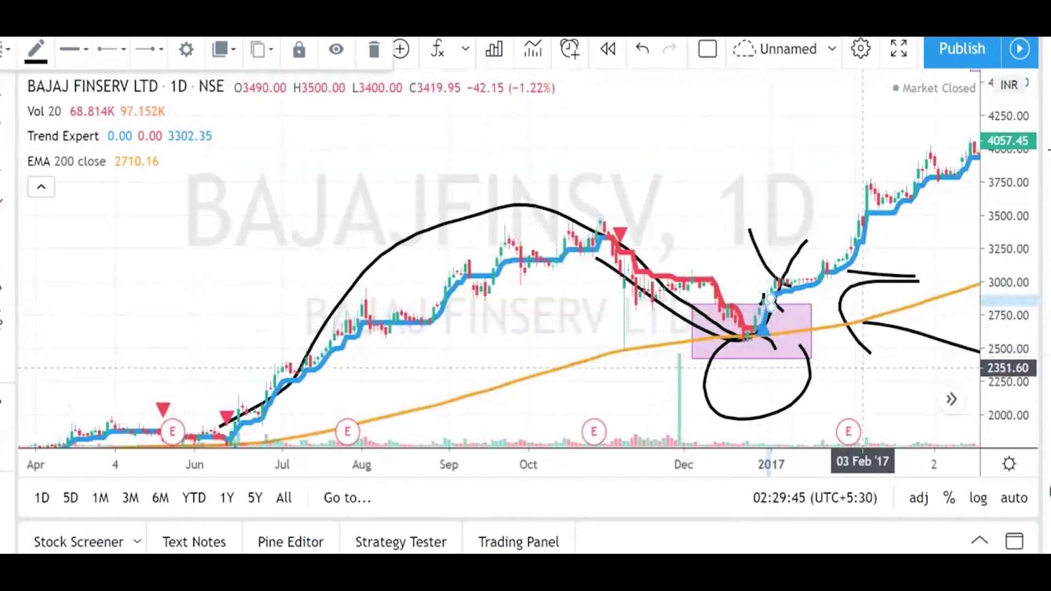
mouse_move(955, 264)
left_mouse_down()
mouse_move(794, 293)
mouse_move(545, 293)
left_mouse_up()
scroll(544, 293, "down", 2)
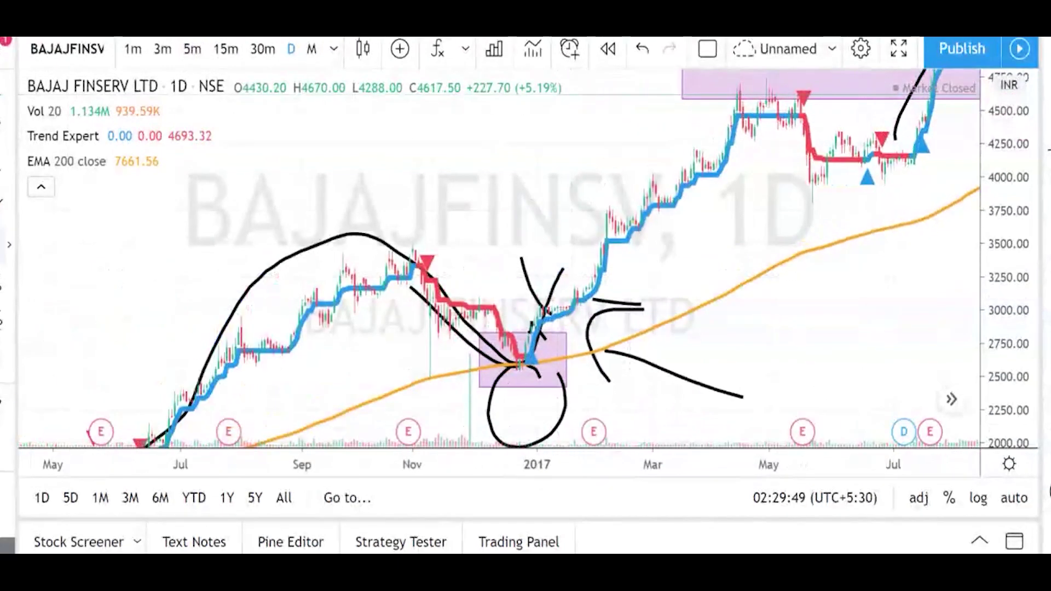
Add a Price Range from the 23 Dec '16 low up to near 4384, reading 1695.60 (63.05%).
left_click(10, 323)
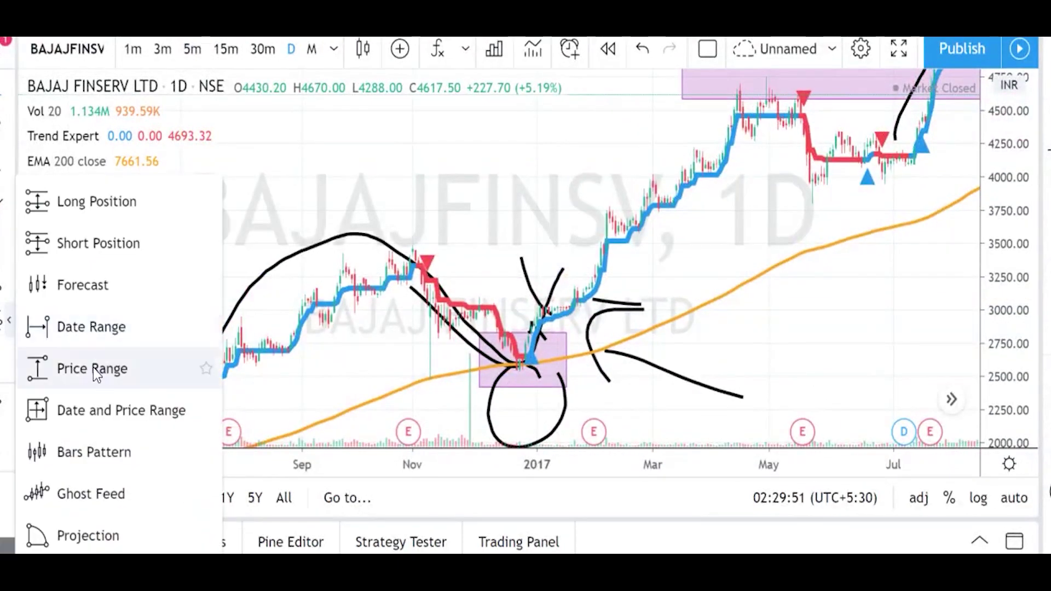
left_click(92, 362)
left_click(521, 352)
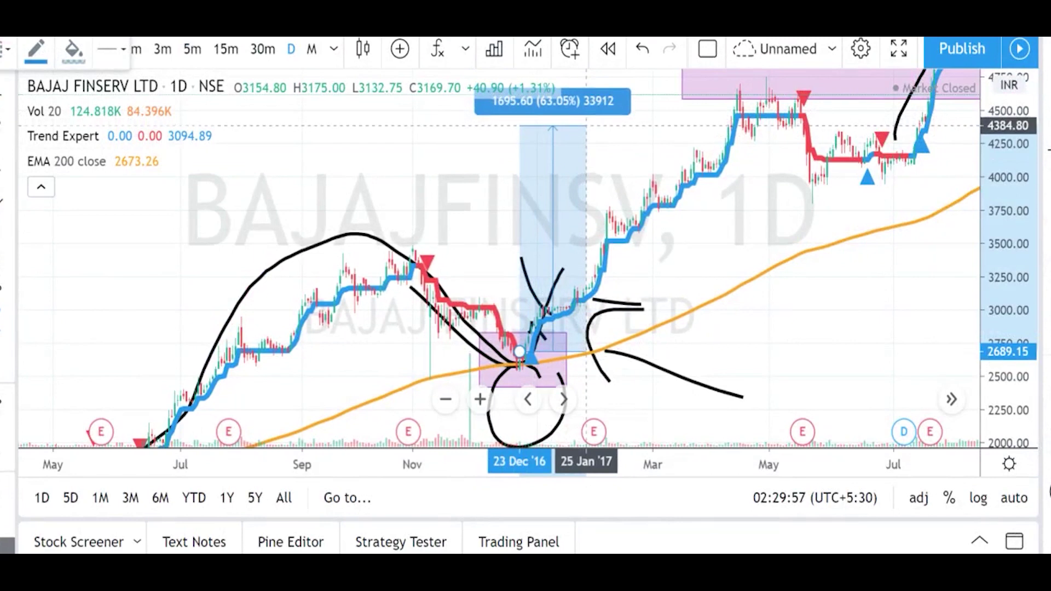
left_click(586, 125)
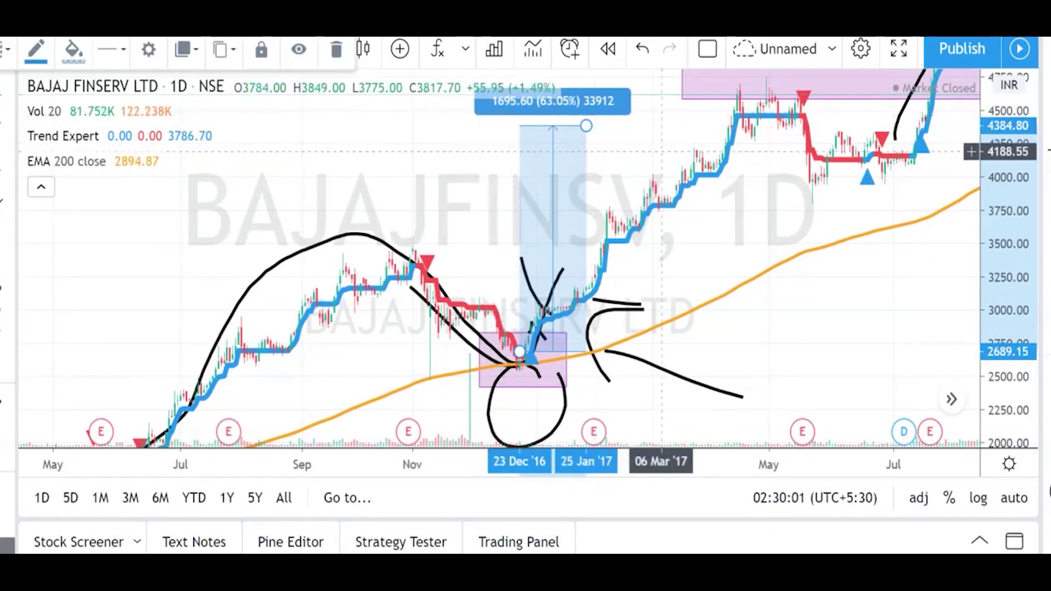
scroll(788, 258, "down", 2)
Frame 2017 through mid-2018 and brush a circle around the March 2018 buy signal.
mouse_move(922, 315)
left_mouse_down()
mouse_move(829, 299)
mouse_move(616, 321)
left_mouse_up()
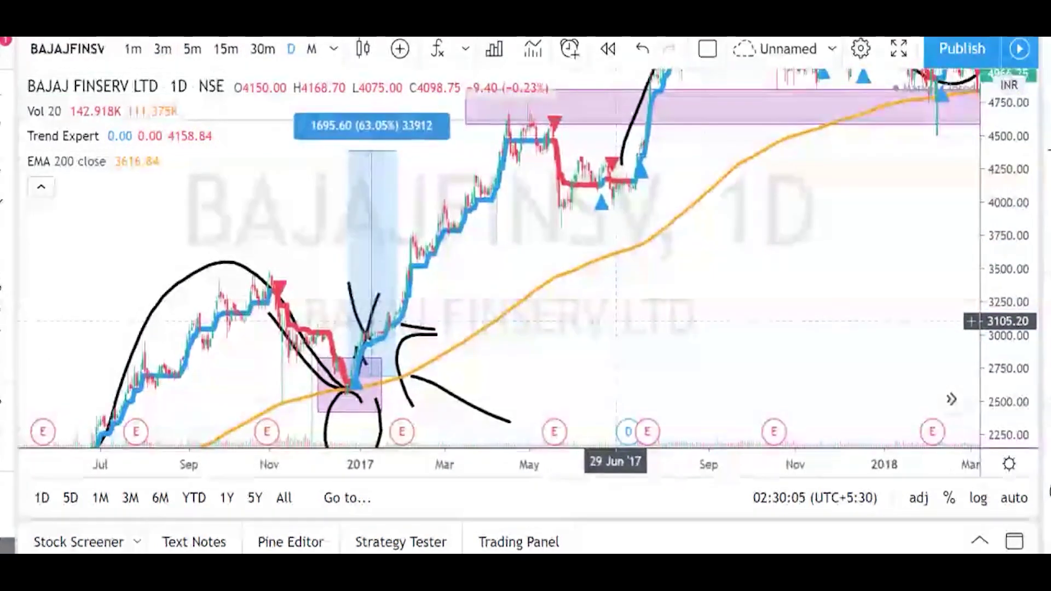
left_click_drag(1007, 175, 971, 279)
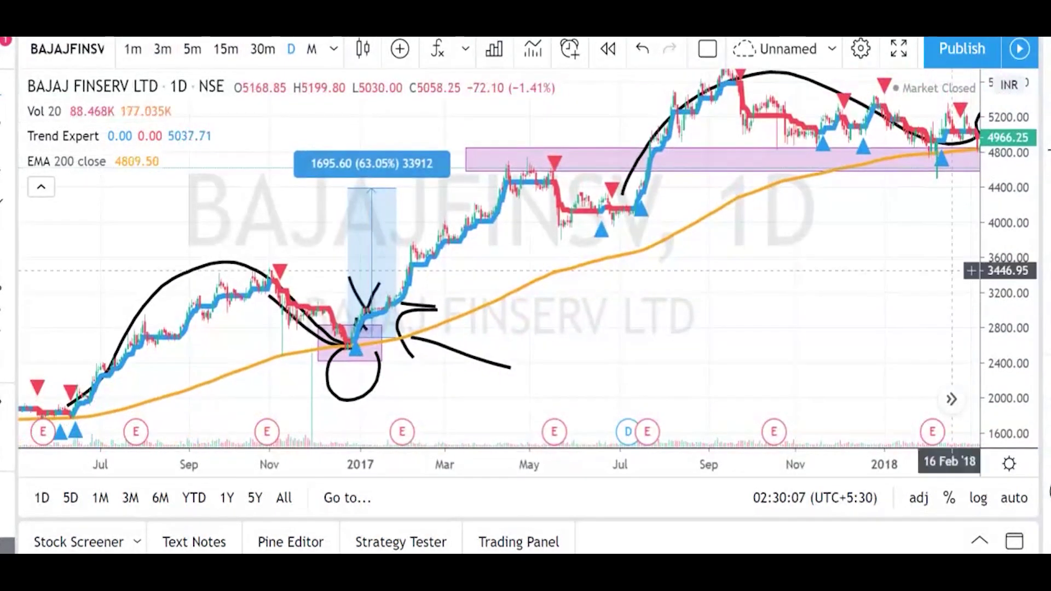
scroll(602, 257, "up", 3)
left_click_drag(635, 274, 347, 340)
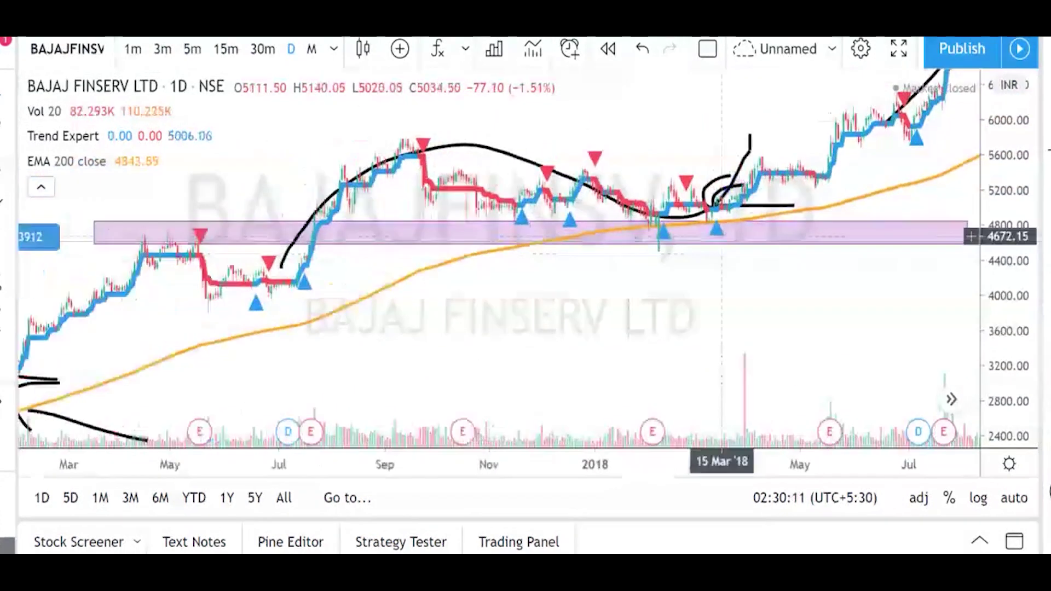
scroll(721, 236, "down", 5)
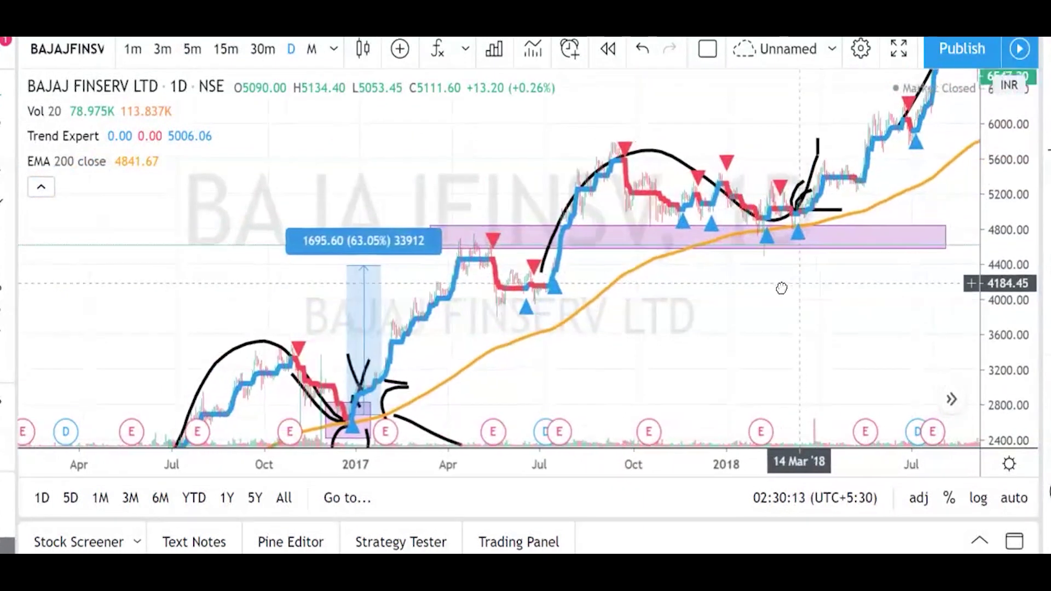
left_click_drag(791, 287, 764, 291)
left_click(7, 206)
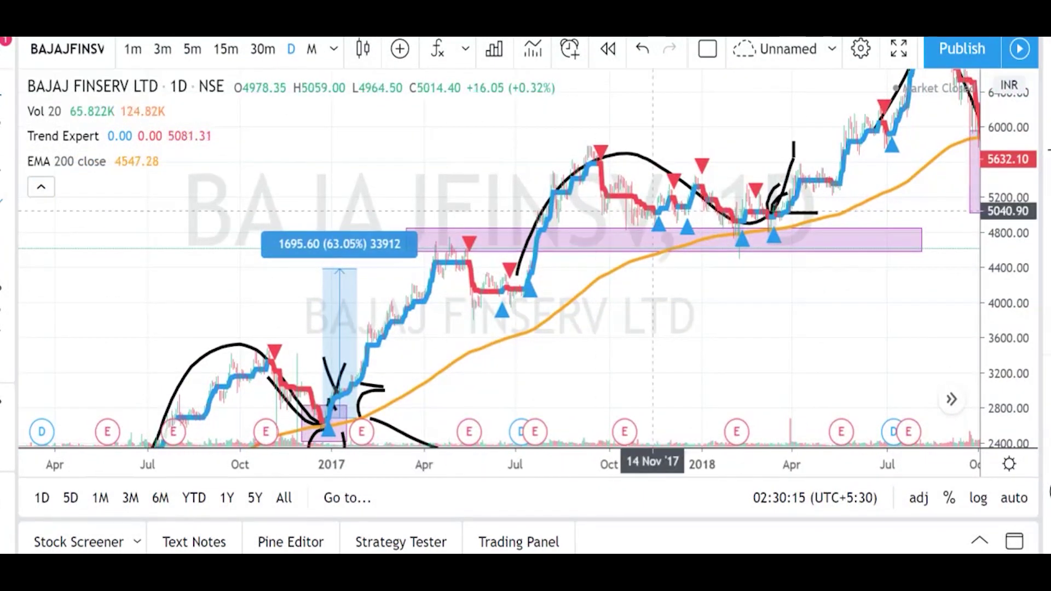
mouse_move(731, 202)
left_mouse_down()
mouse_move(755, 225)
mouse_move(783, 207)
mouse_move(796, 179)
mouse_move(785, 229)
mouse_move(759, 223)
mouse_move(761, 244)
left_mouse_up()
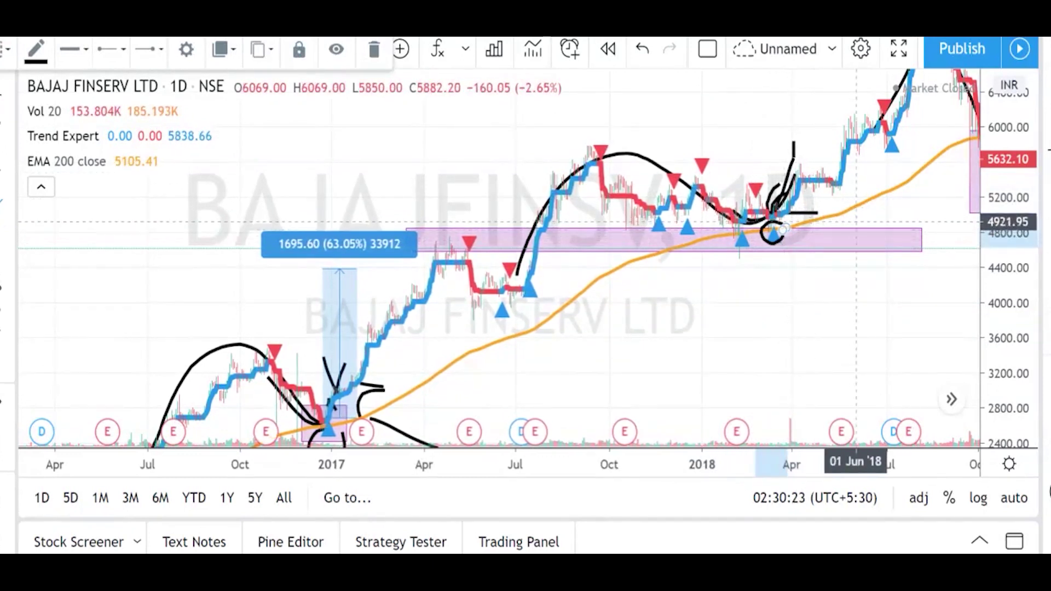
Pan forward to March 2019 and brush a curve over the October–November 2018 dip.
scroll(857, 221, "up", 2)
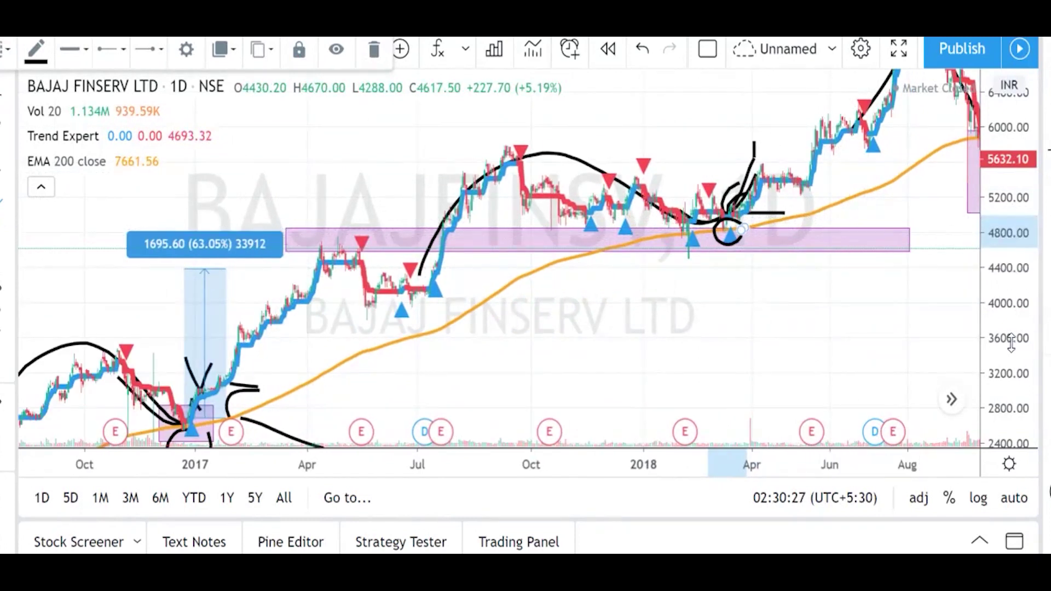
scroll(1012, 342, "up", 1)
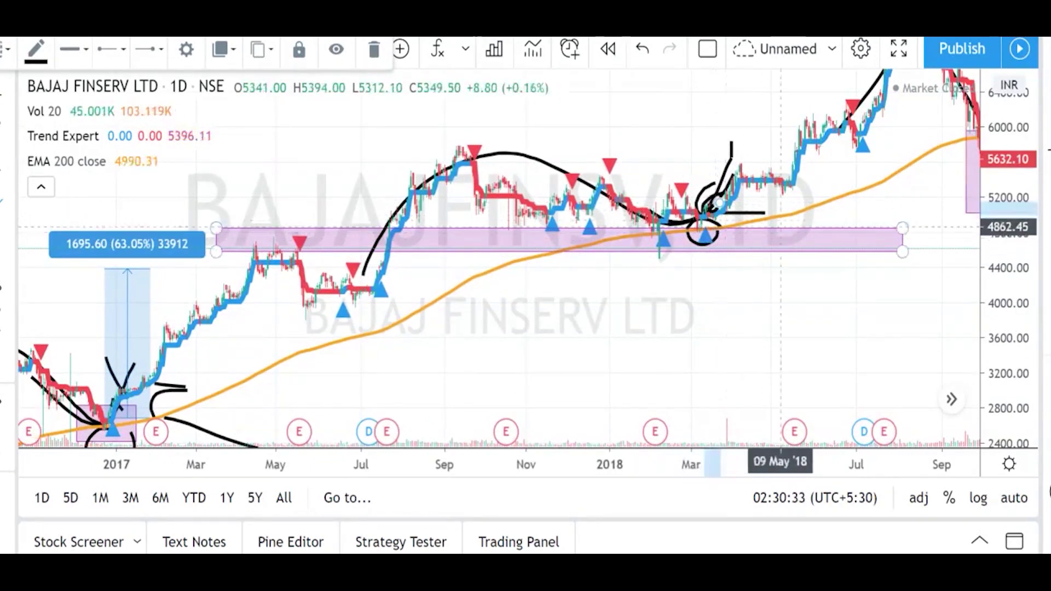
mouse_move(856, 312)
left_mouse_down()
mouse_move(789, 352)
mouse_move(603, 400)
left_mouse_up()
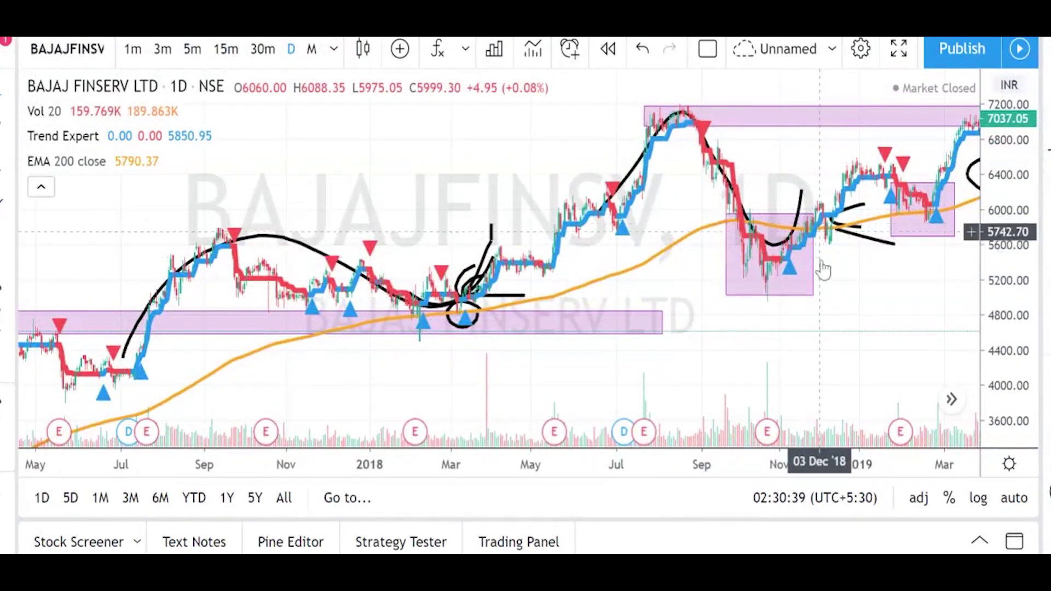
scroll(751, 305, "up", 3)
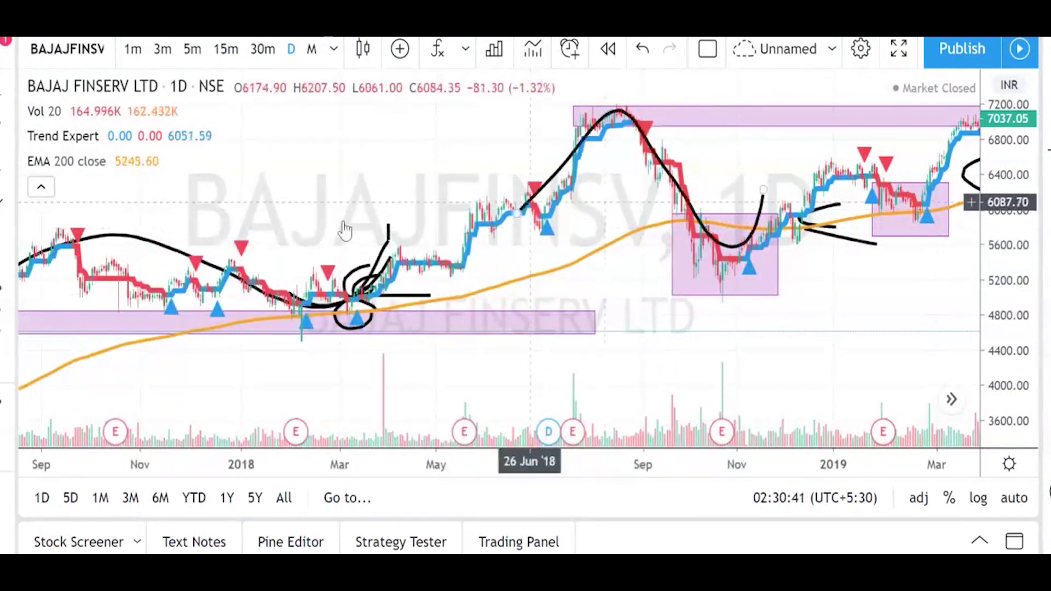
left_click(691, 203)
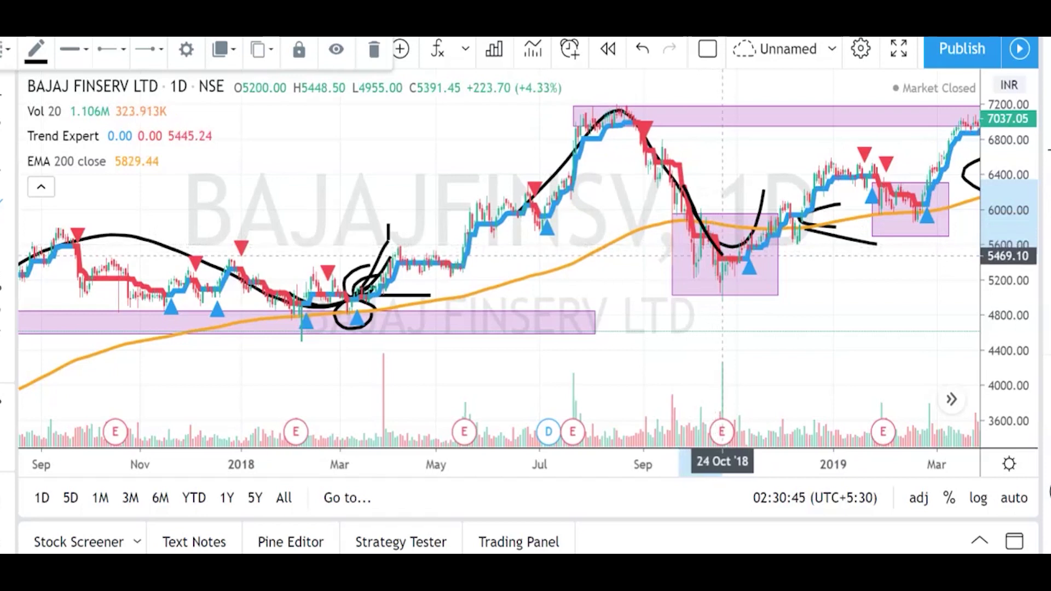
mouse_move(722, 257)
left_mouse_down()
mouse_move(755, 250)
mouse_move(775, 223)
left_mouse_up()
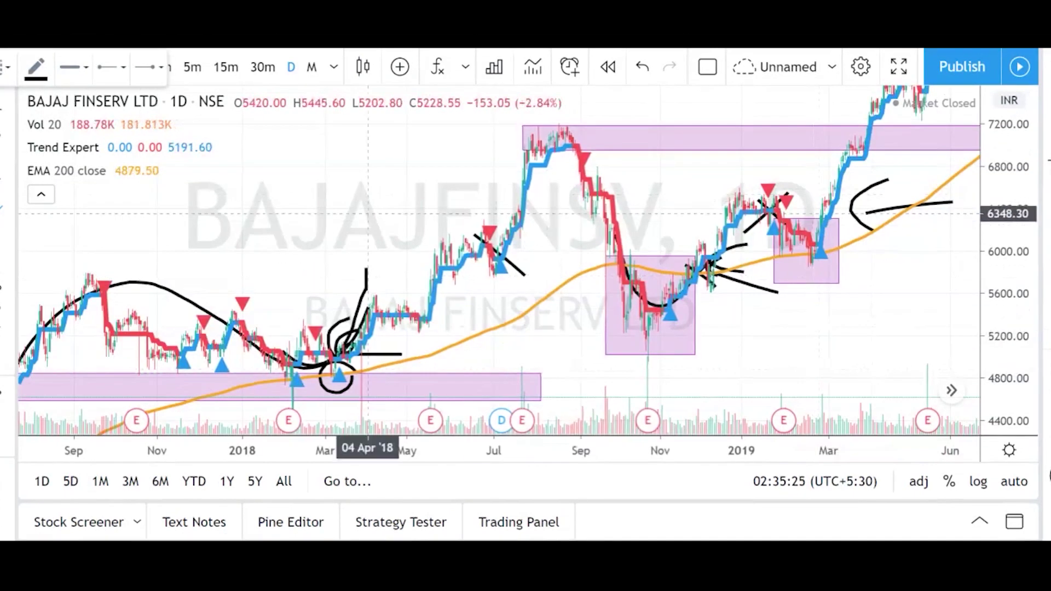
Brush a small C at the November 2018 buy signal and start a price range there.
left_click(615, 233)
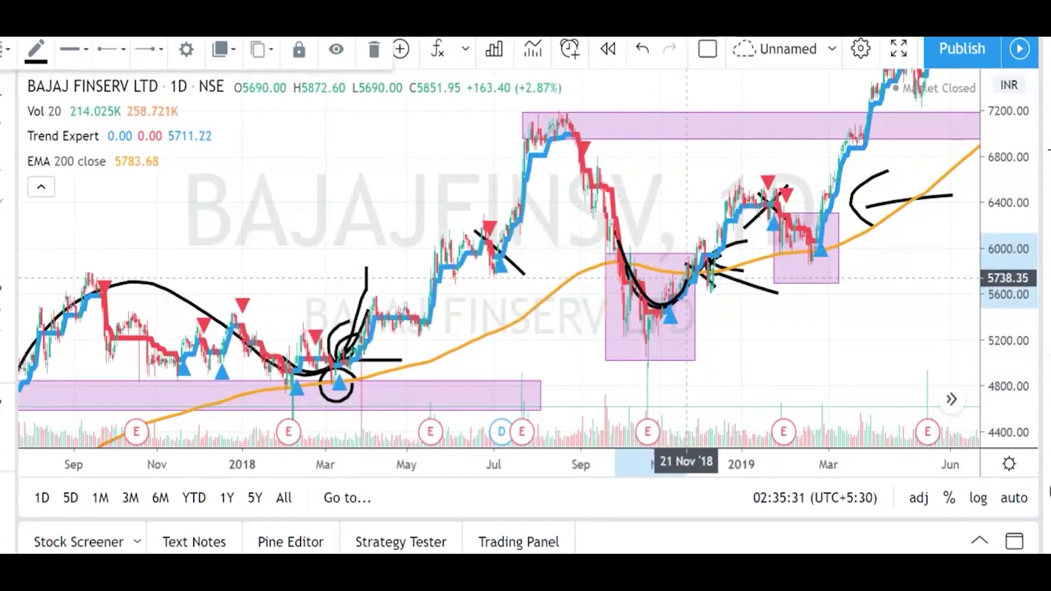
mouse_move(675, 314)
left_mouse_down()
mouse_move(667, 326)
mouse_move(677, 325)
left_mouse_up()
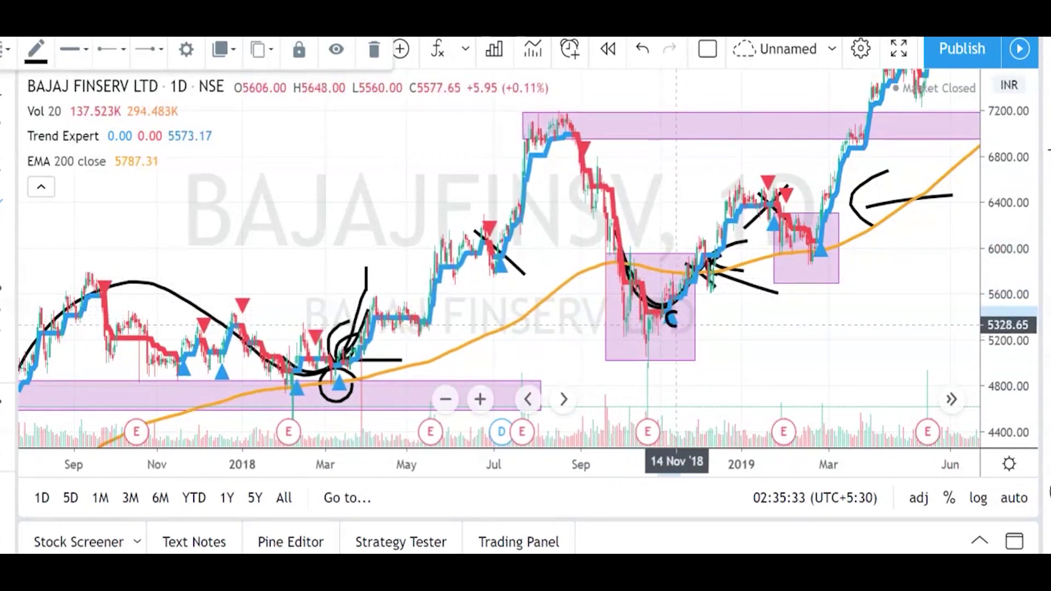
scroll(673, 309, "up", 1)
scroll(673, 306, "up", 1)
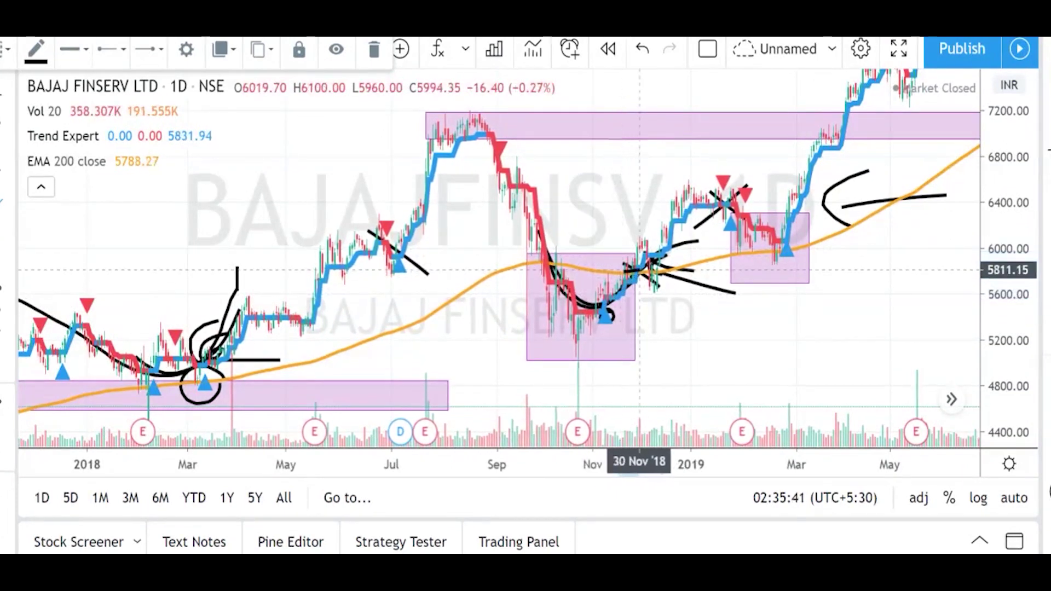
scroll(638, 265, "up", 1)
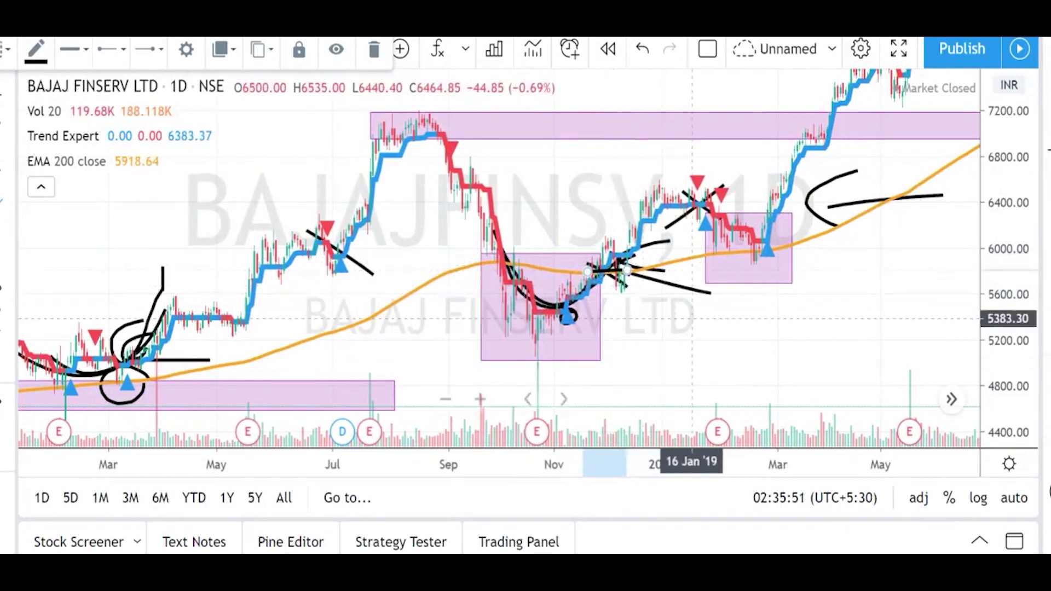
scroll(630, 306, "down", 2)
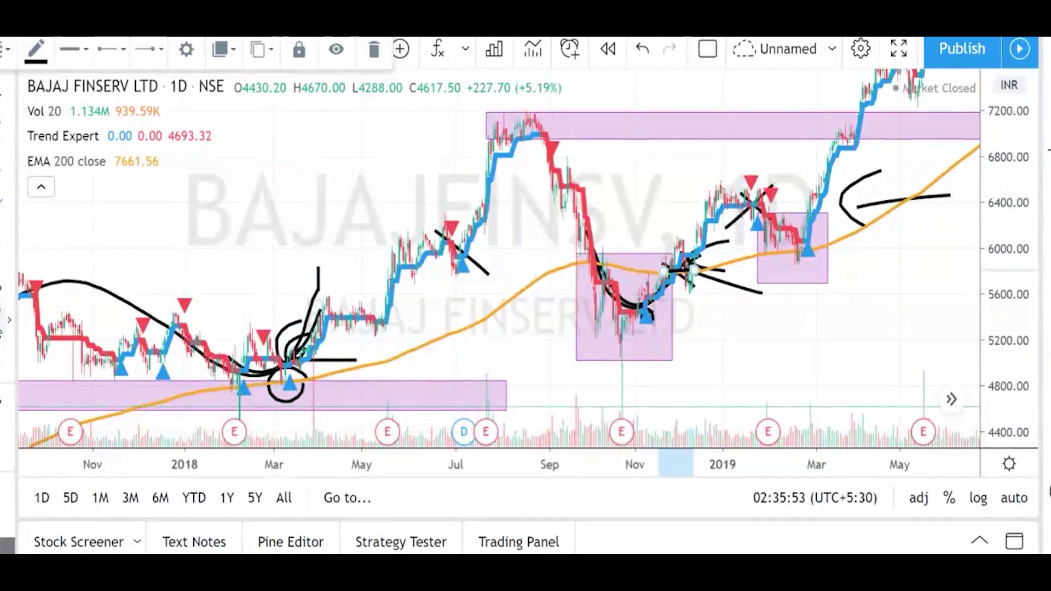
left_click(673, 268)
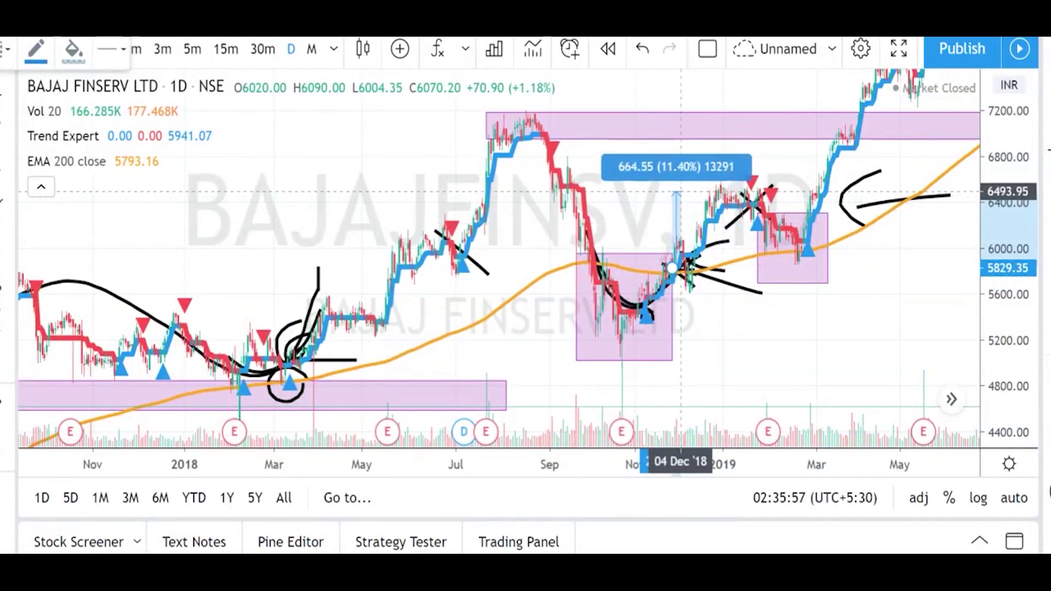
Finish the late-November 2018 price range at 6530.35, reading 701.00 (12.03%).
left_click(680, 188)
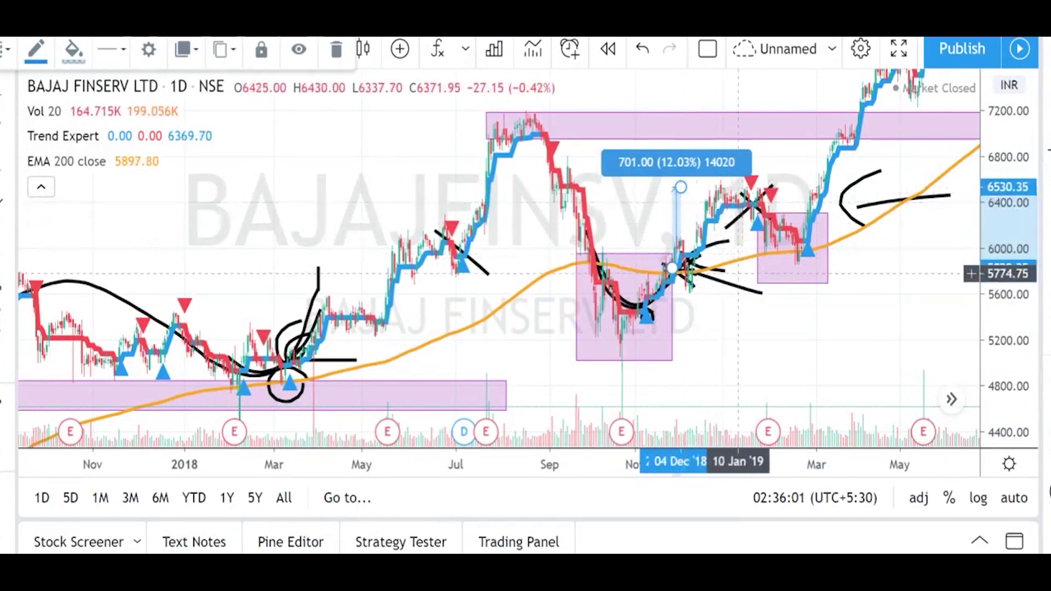
scroll(756, 274, "up", 3)
scroll(952, 321, "down", 3)
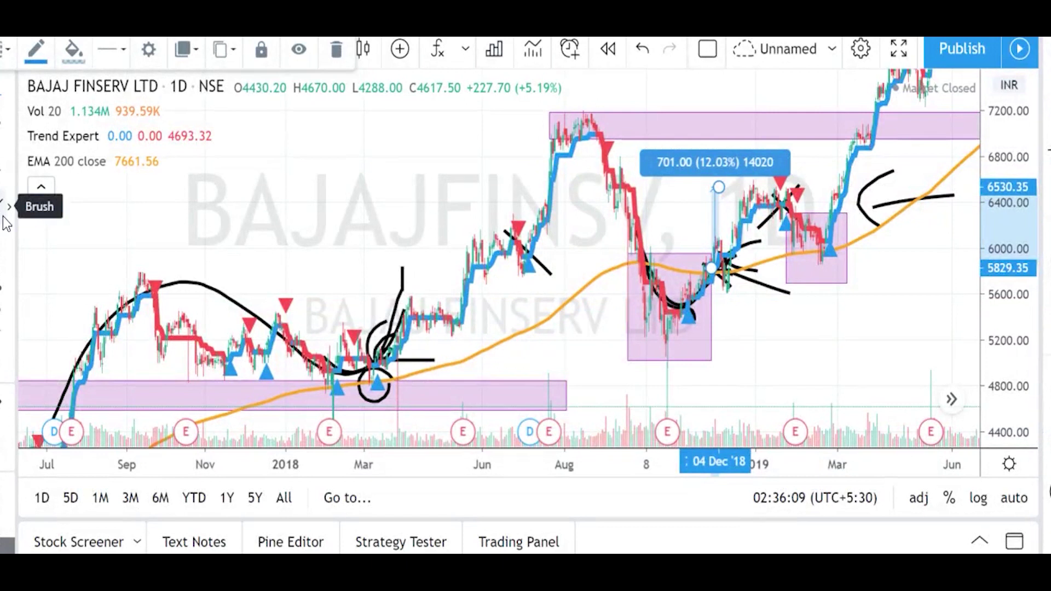
Brush a curve around the February 2019 buy signal.
scroll(715, 276, "up", 1)
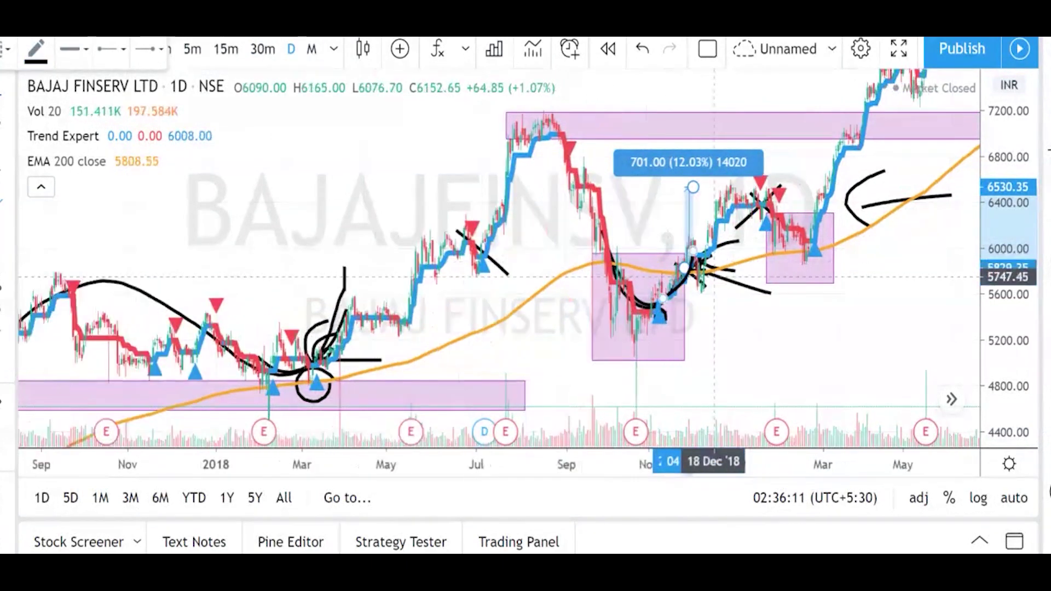
scroll(712, 277, "up", 2)
mouse_move(635, 201)
left_mouse_down()
mouse_move(703, 249)
mouse_move(724, 206)
mouse_move(720, 245)
mouse_move(707, 259)
mouse_move(720, 245)
left_mouse_up()
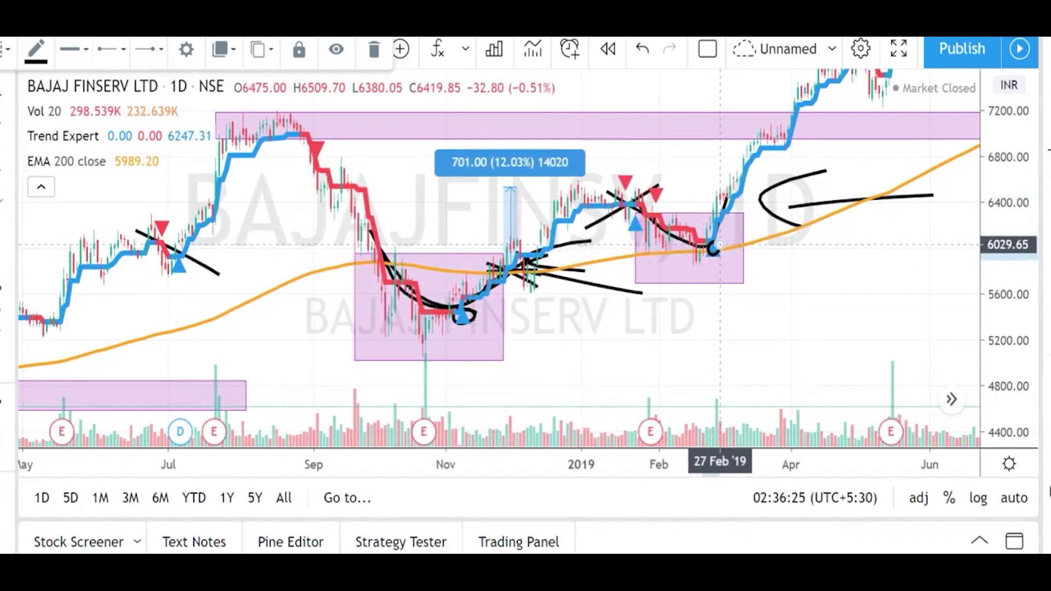
scroll(748, 251, "up", 2)
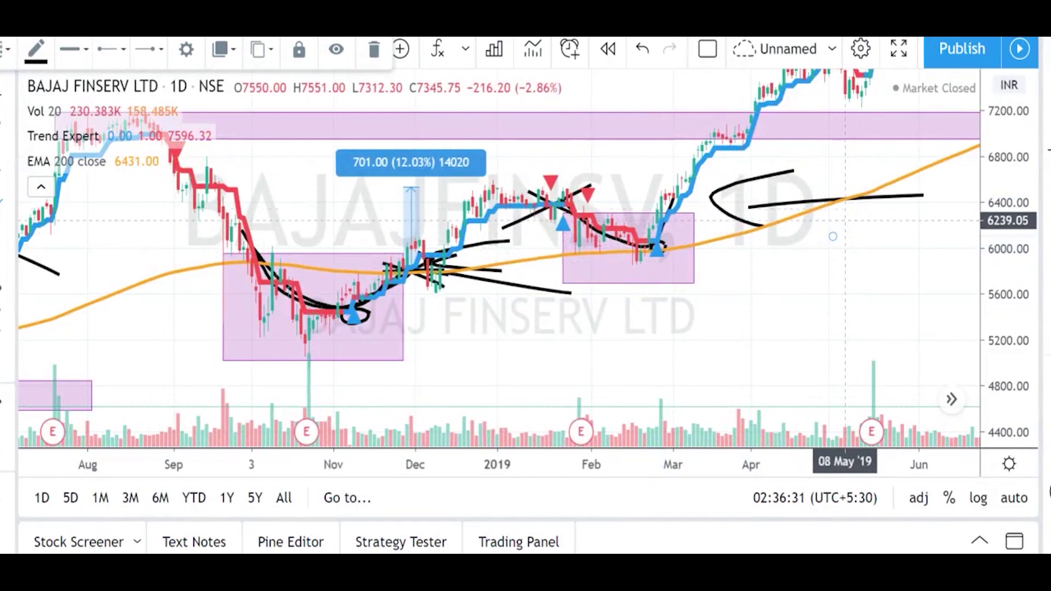
left_click_drag(876, 162, 878, 170)
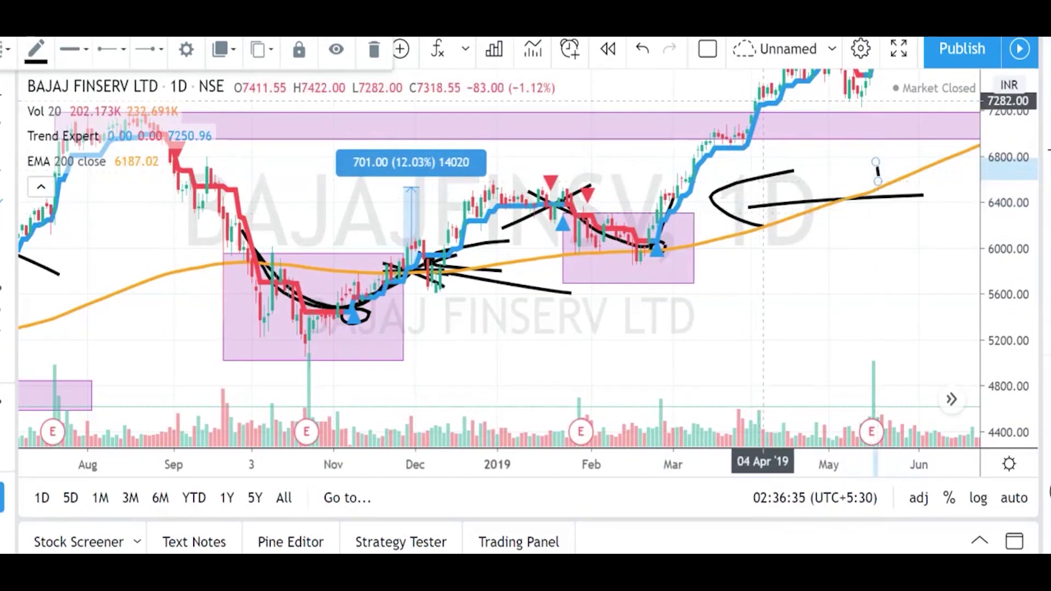
key("ctrl+z")
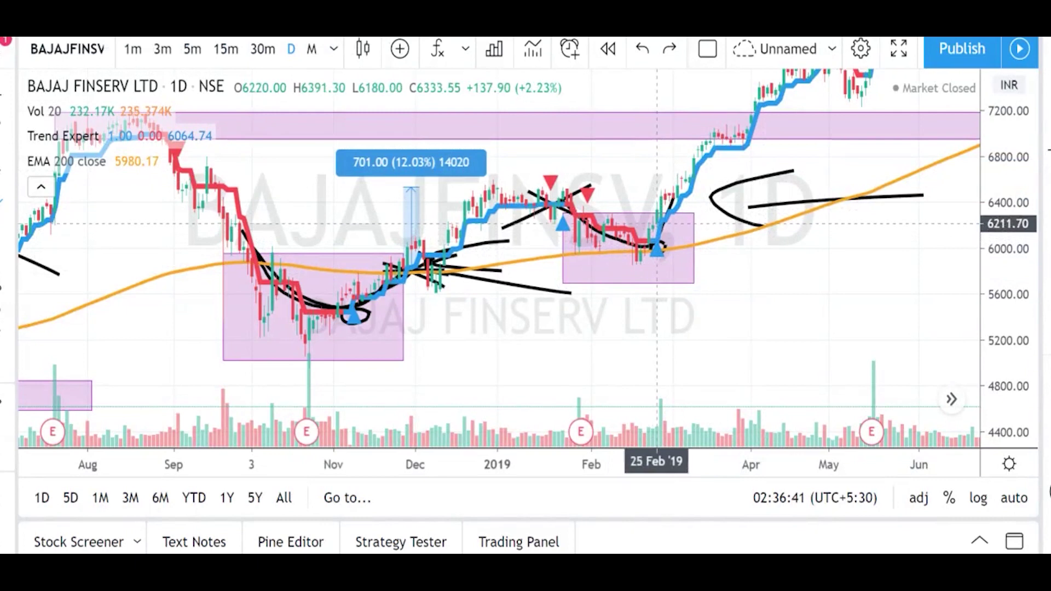
left_click(657, 212)
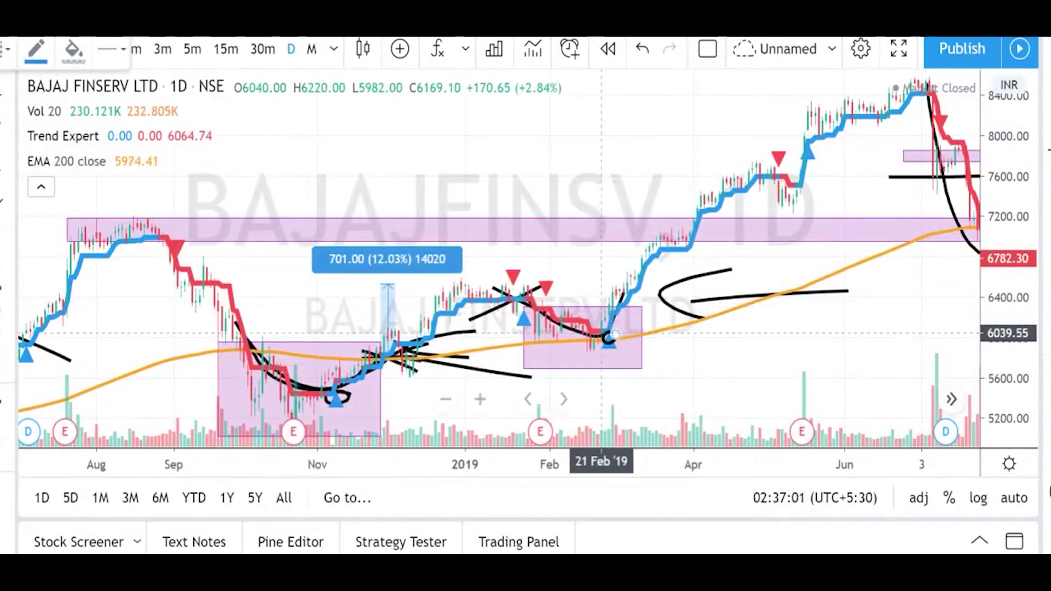
Measure a 1355.00 (21.62%) price range up from the February 2019 buy signal.
left_click(609, 311)
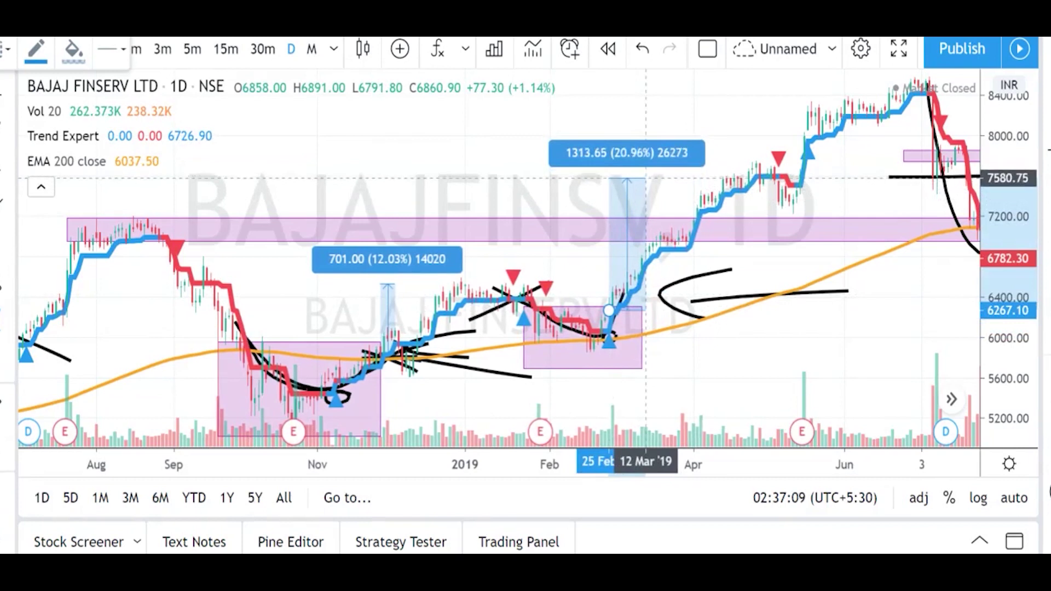
left_click(646, 174)
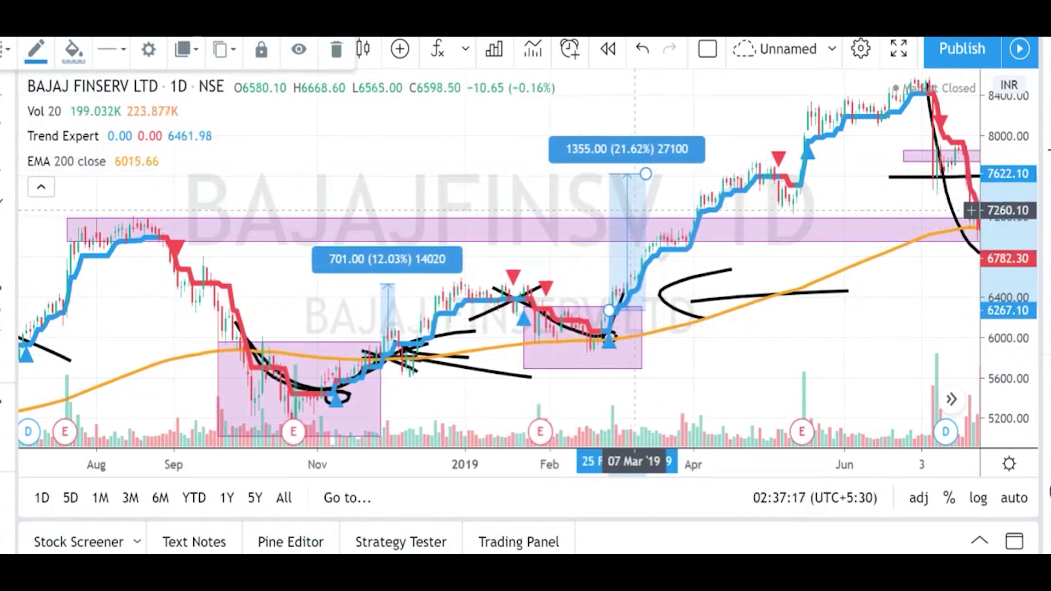
scroll(750, 253, "up", 1)
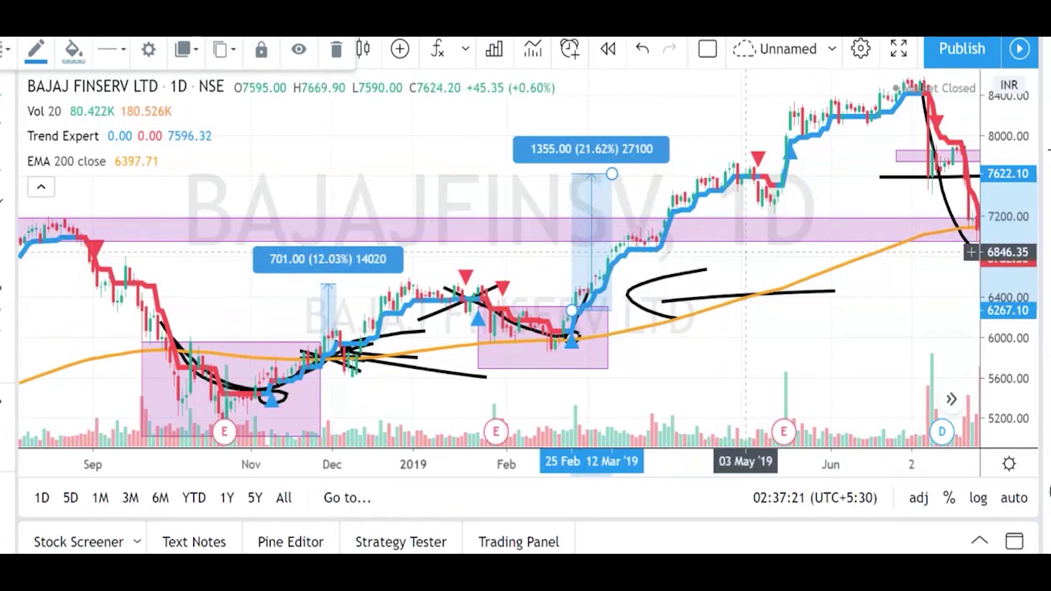
scroll(690, 230, "down", 1)
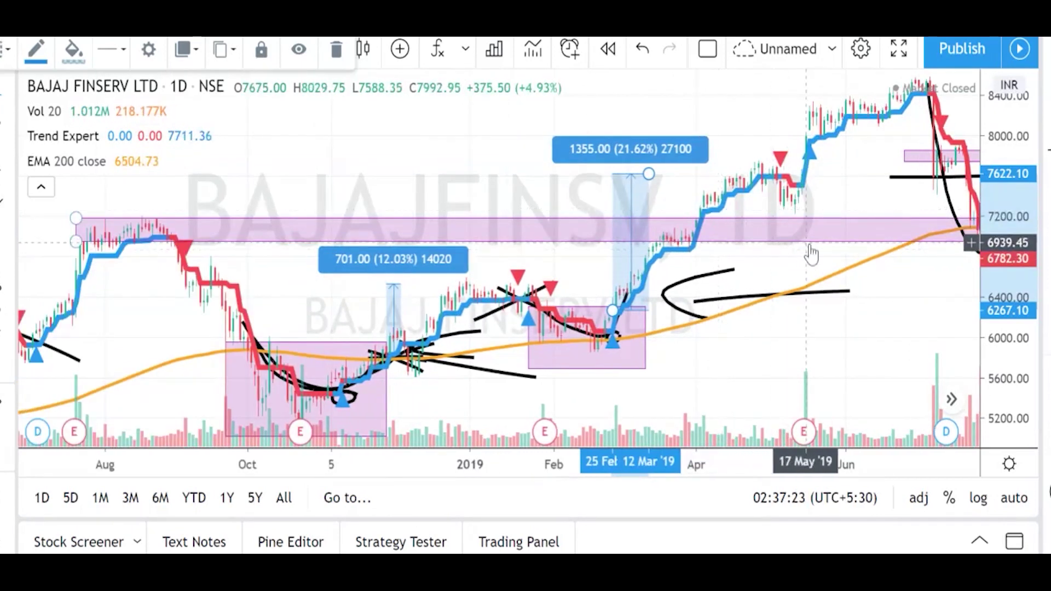
Cross out the May 2019 sell signal and the January 2019 signals with brush strokes.
left_click(800, 274)
mouse_move(801, 274)
left_mouse_down()
mouse_move(778, 301)
mouse_move(599, 329)
left_mouse_up()
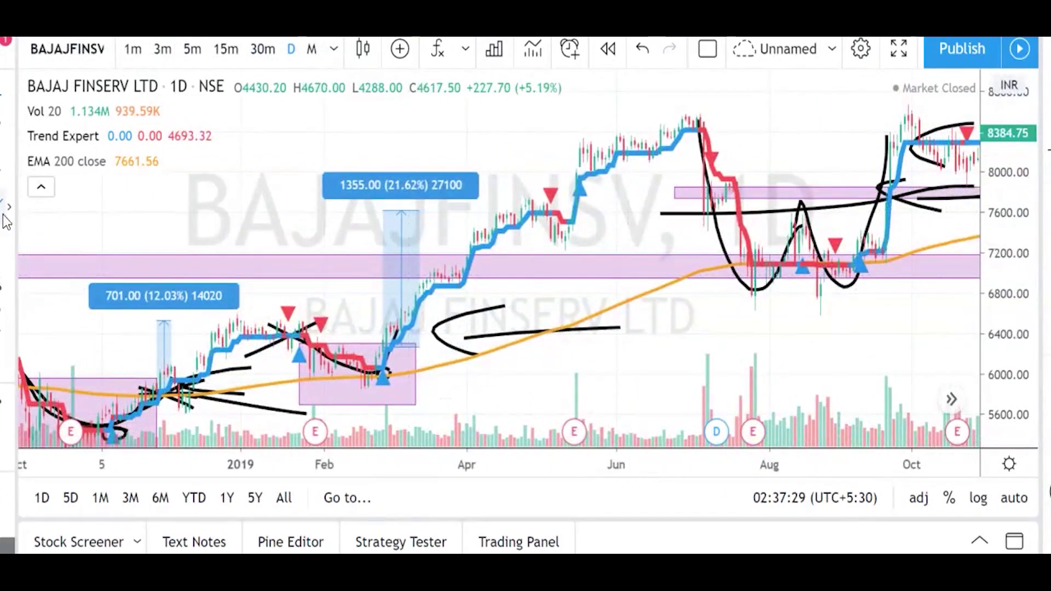
left_click_drag(552, 194, 571, 219)
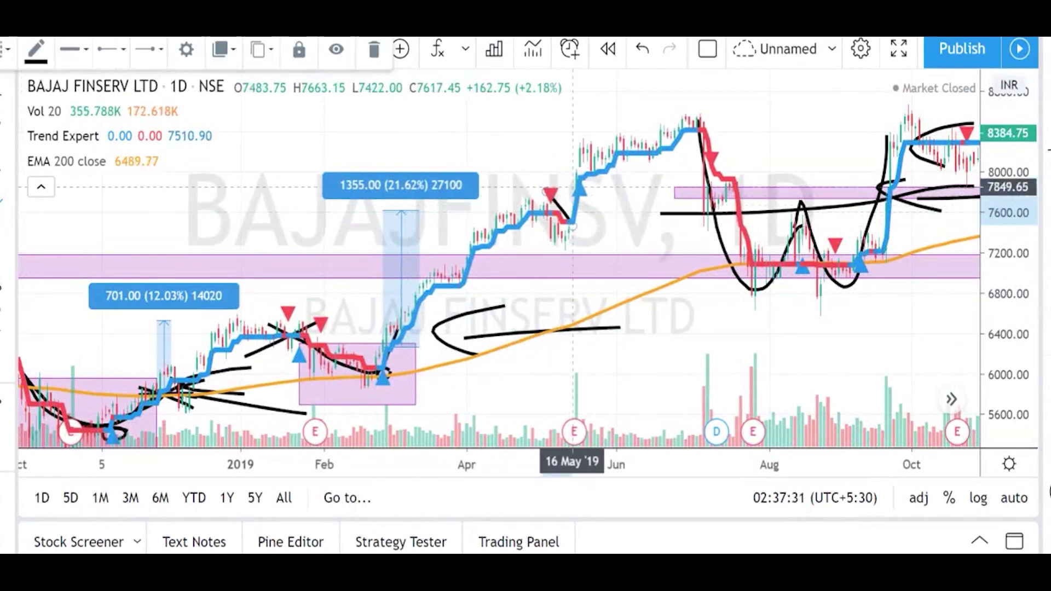
scroll(624, 193, "down", 1)
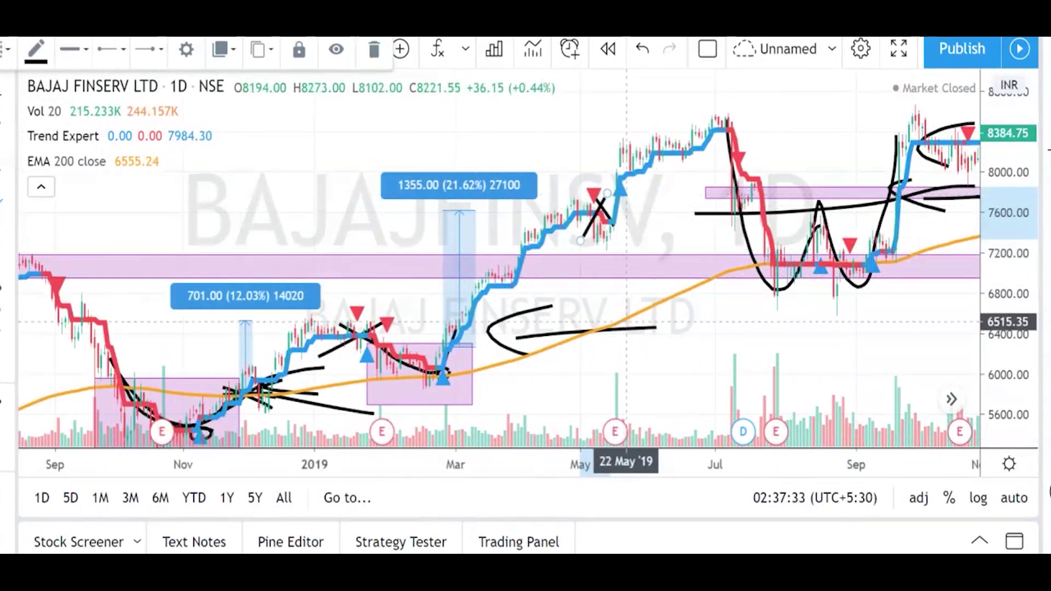
scroll(585, 359, "down", 1)
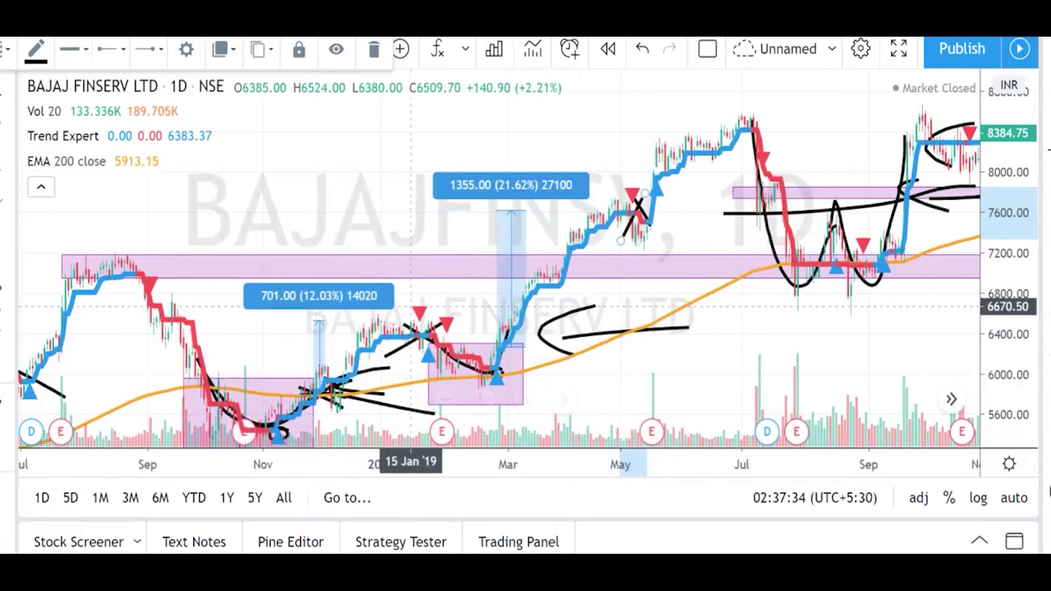
left_click_drag(423, 333, 448, 305)
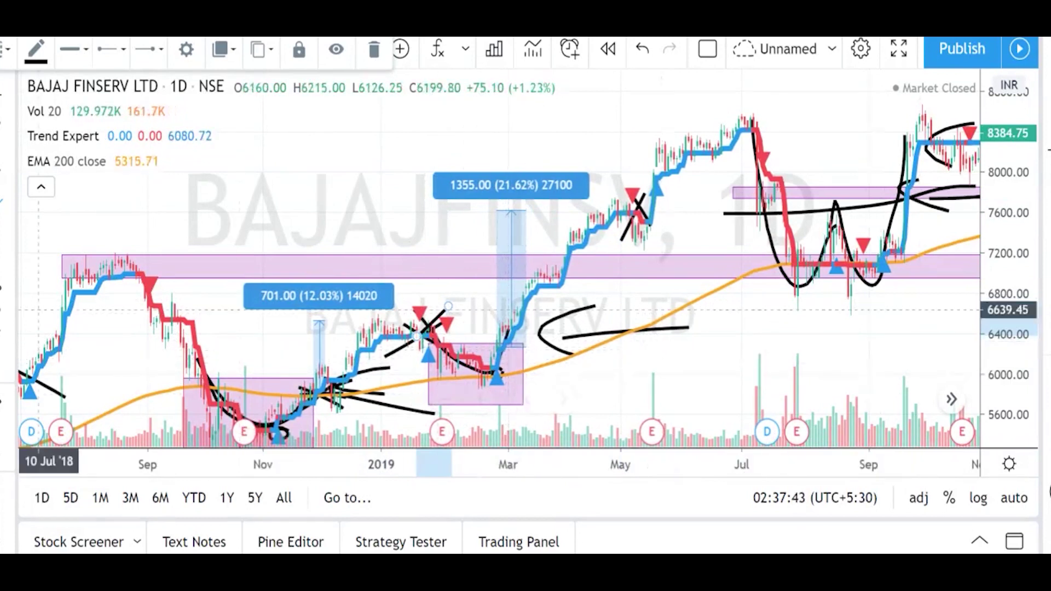
Pan into 2020 and brush left-pointing arrows by the 7000 zone and a line by the upper purple zone.
left_click(6, 211)
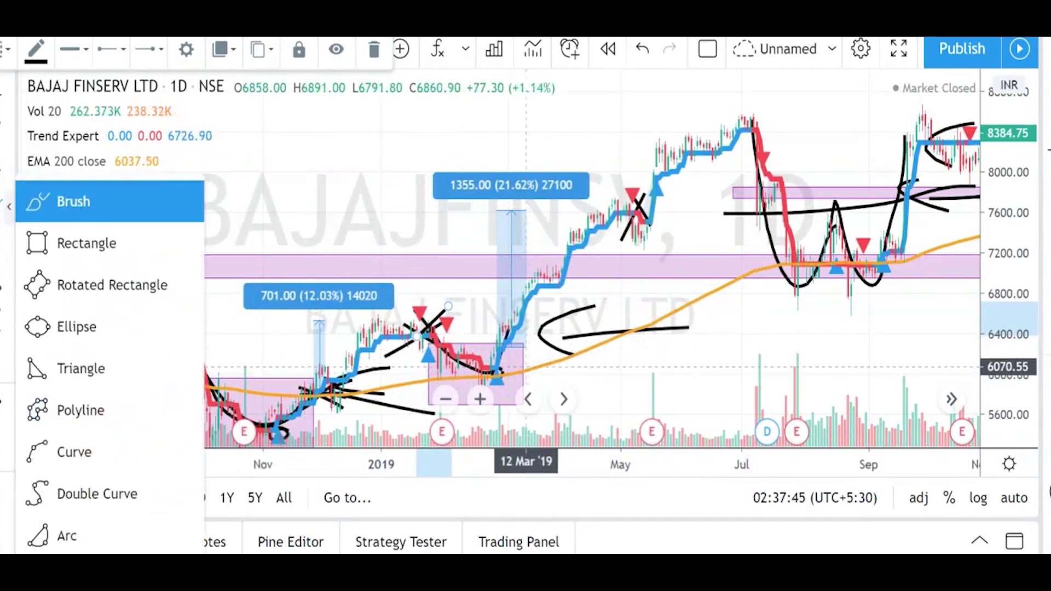
left_click(520, 370)
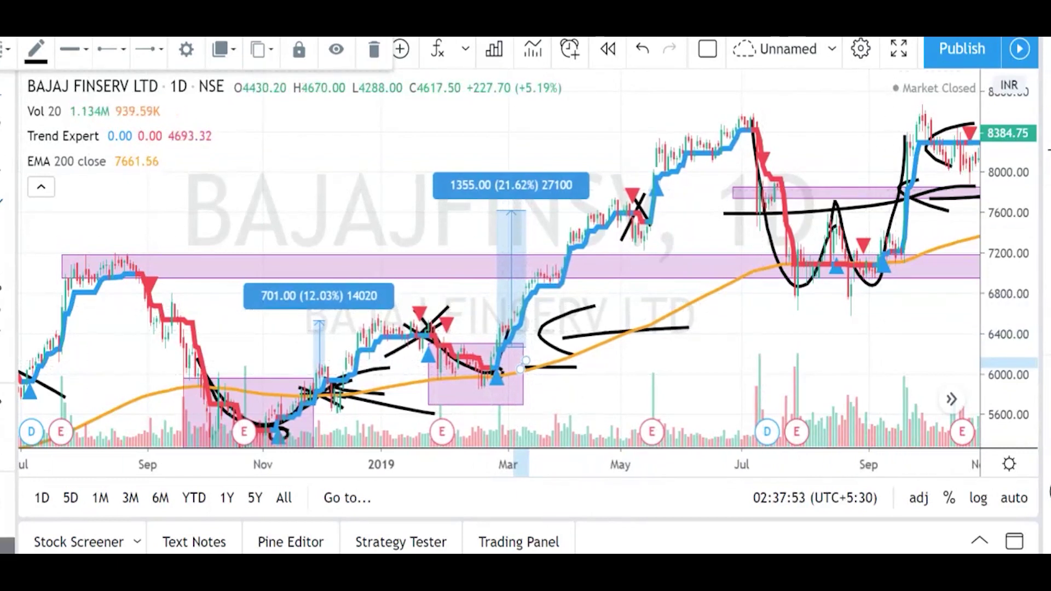
left_click_drag(897, 340, 648, 363)
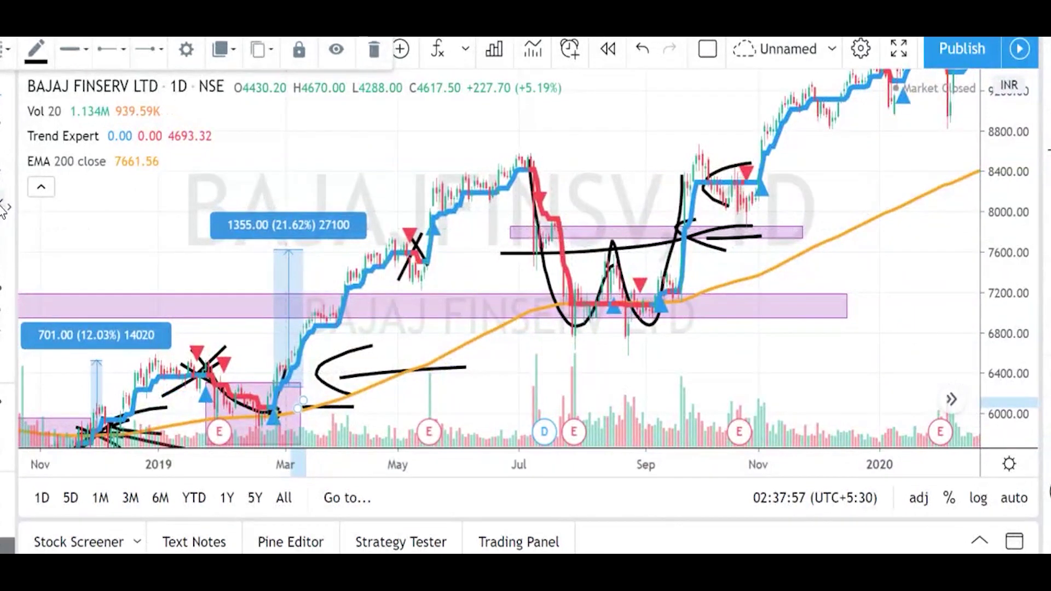
left_click_drag(901, 309, 821, 312)
left_click_drag(848, 301, 814, 315)
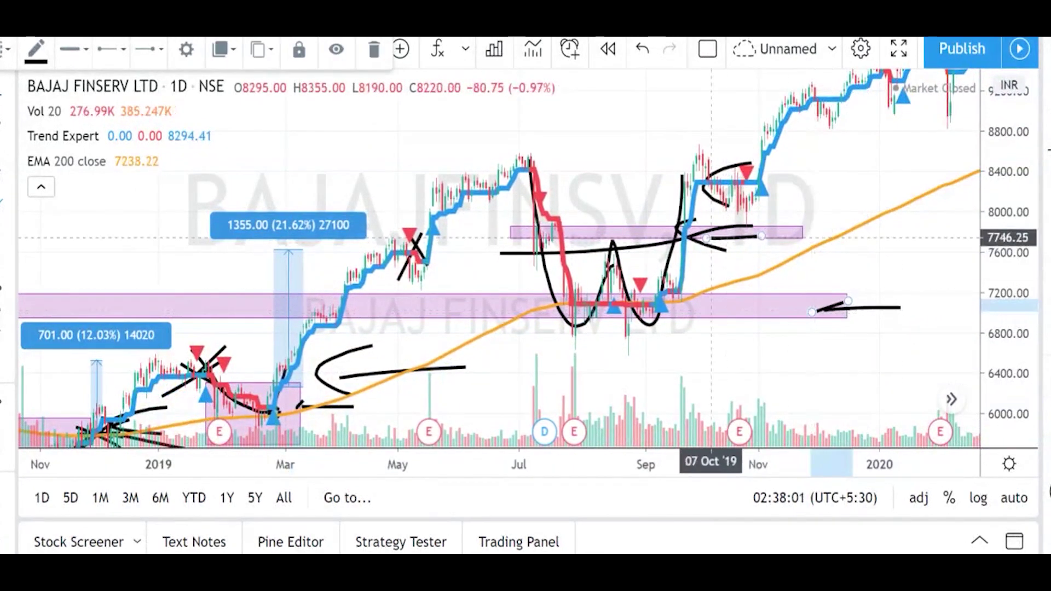
left_click_drag(868, 233, 794, 232)
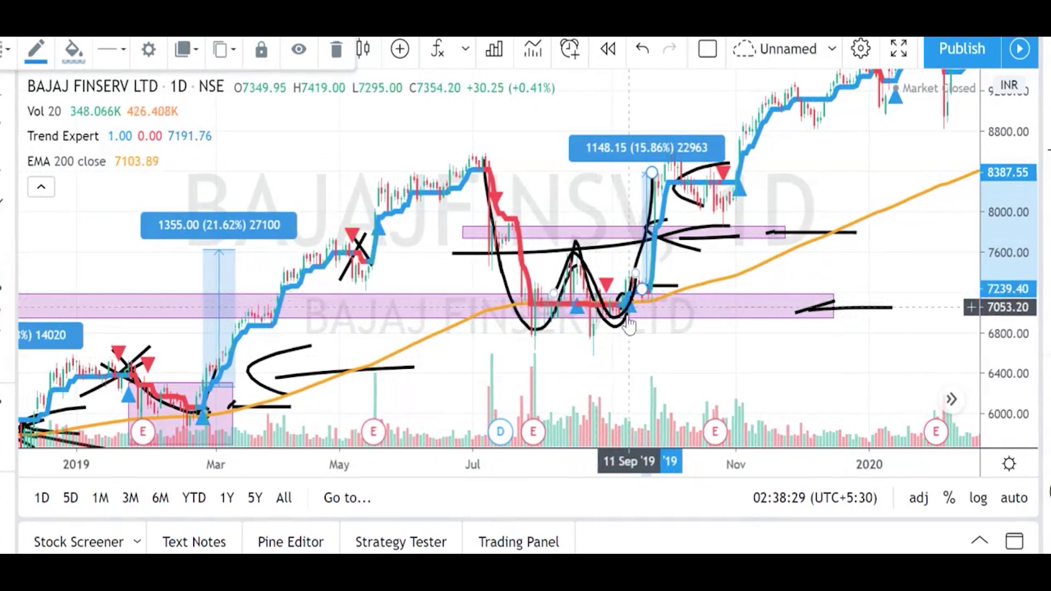
Pan and zoom the Bajaj Finserv chart back through its 2018–2020 history to review earlier dates.
left_click_drag(616, 328, 640, 323)
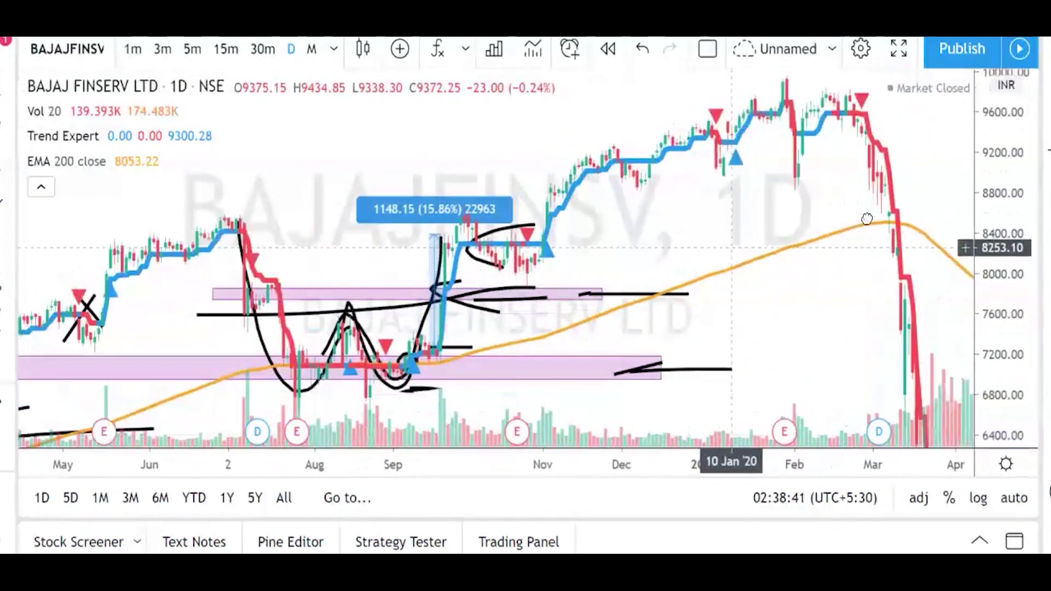
left_click_drag(728, 247, 857, 215)
scroll(606, 263, "down", 2)
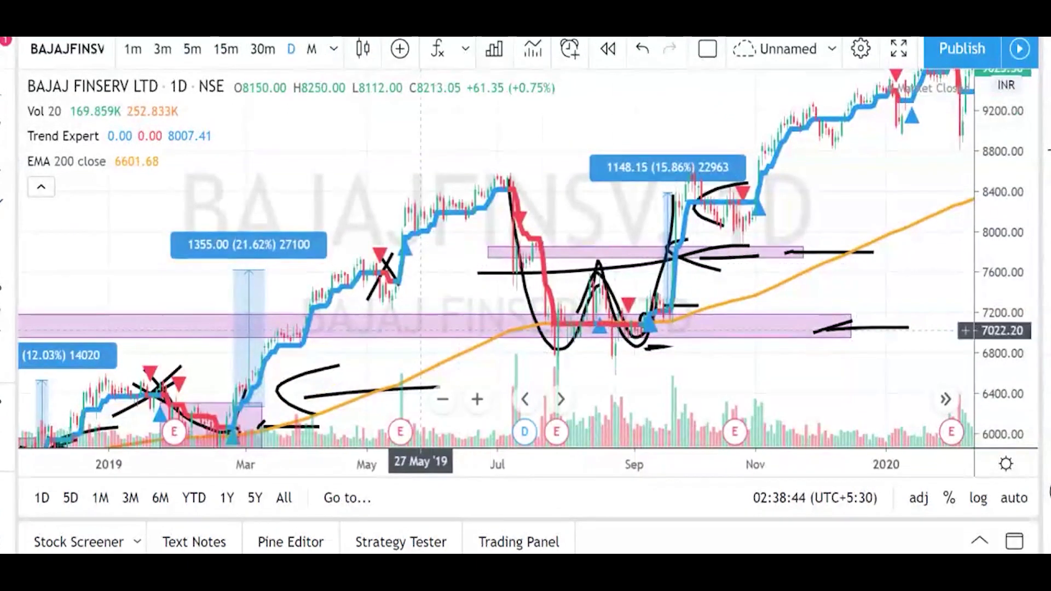
left_click_drag(384, 348, 562, 244)
scroll(563, 244, "down", 5)
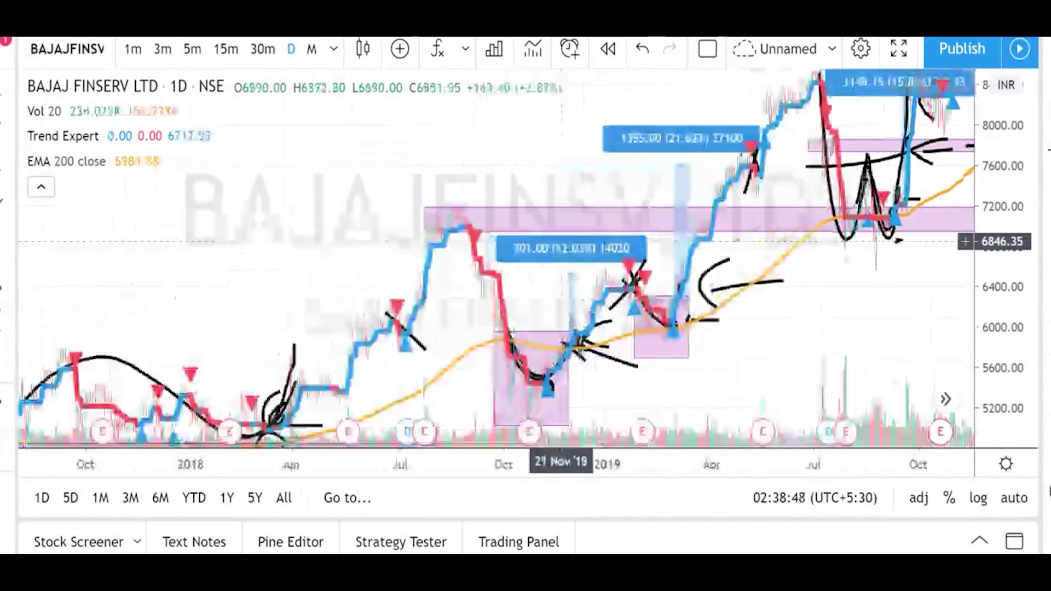
left_click_drag(306, 312, 356, 260)
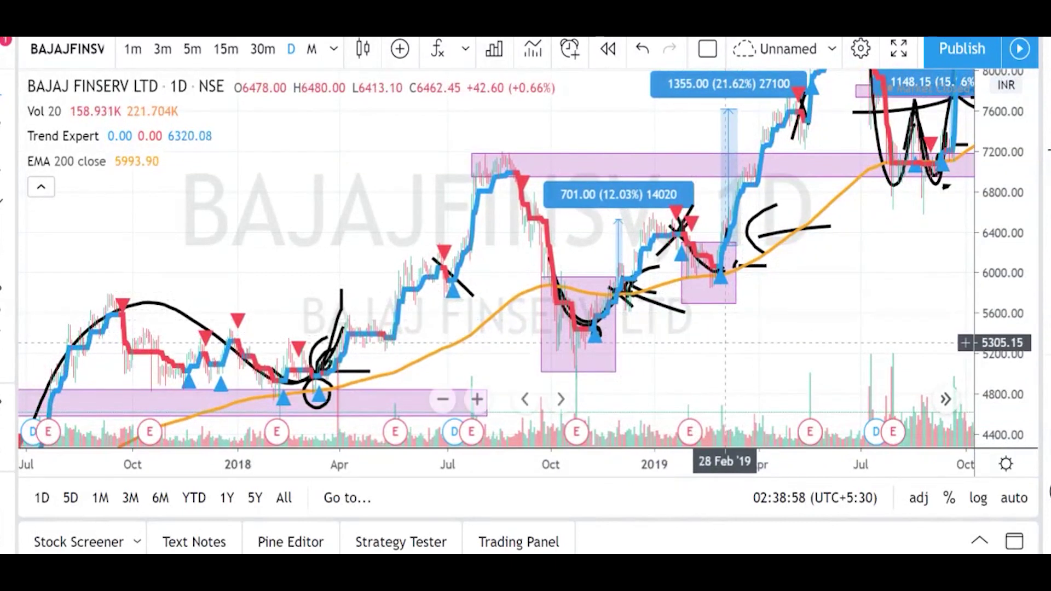
scroll(723, 340, "down", 1)
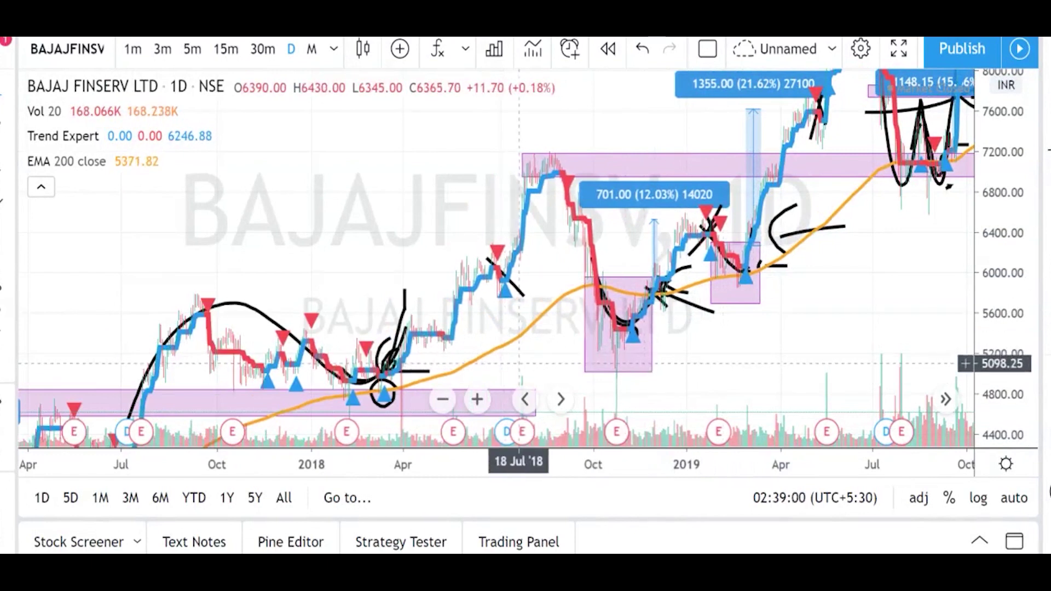
left_click_drag(519, 364, 603, 246)
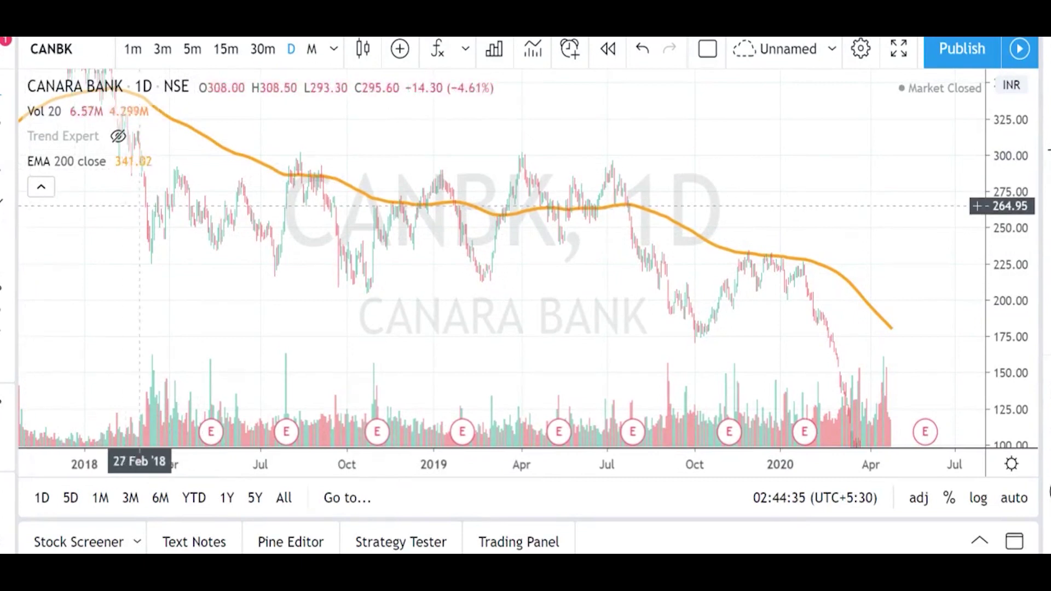
Draw thin rectangles along Canara Bank's range top near 295 and range bottom near 220.
scroll(193, 209, "down", 1)
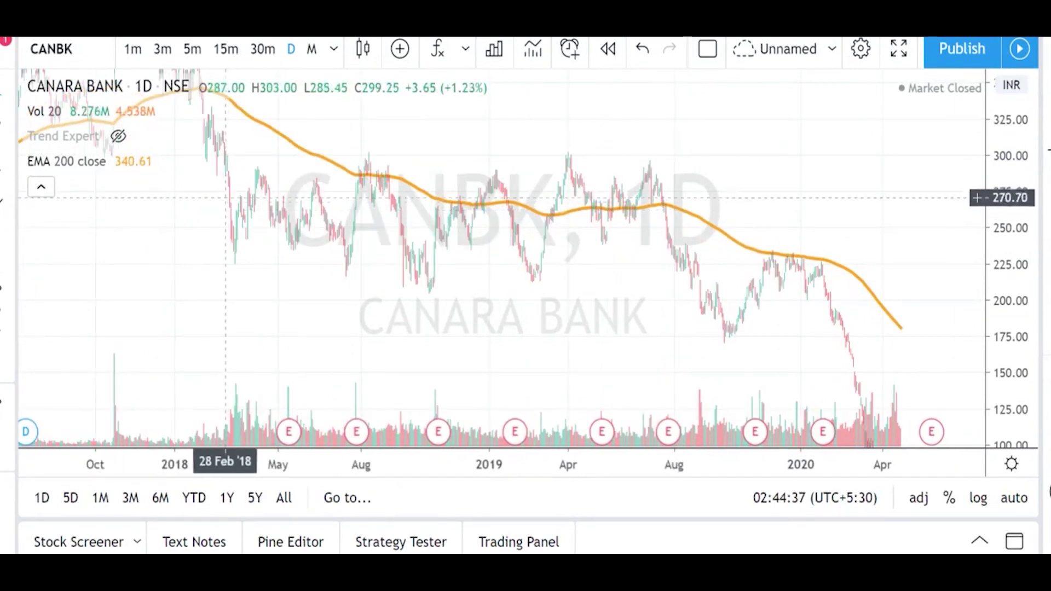
left_click(8, 209)
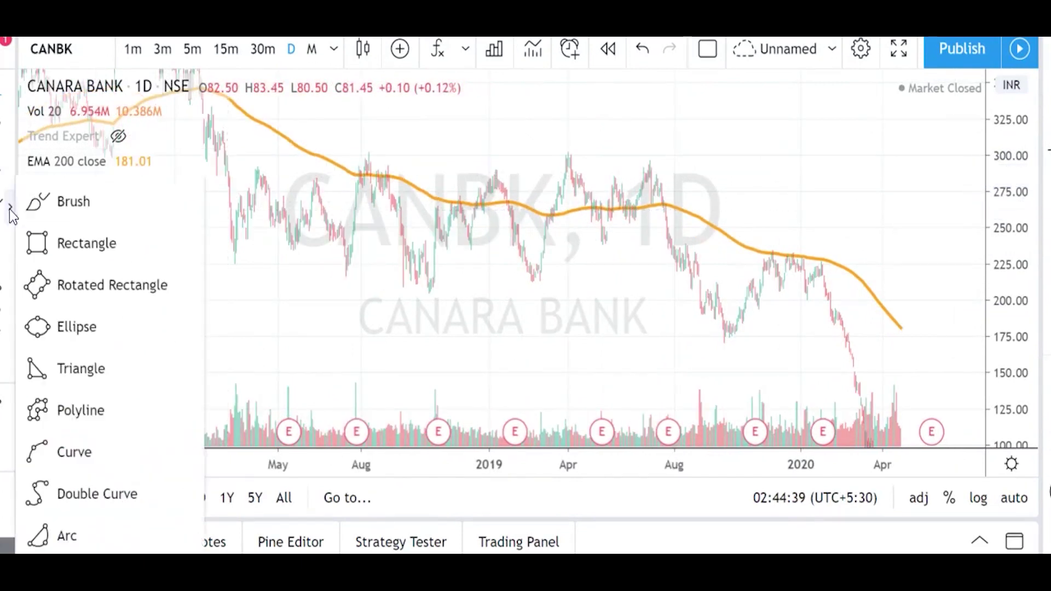
left_click(57, 238)
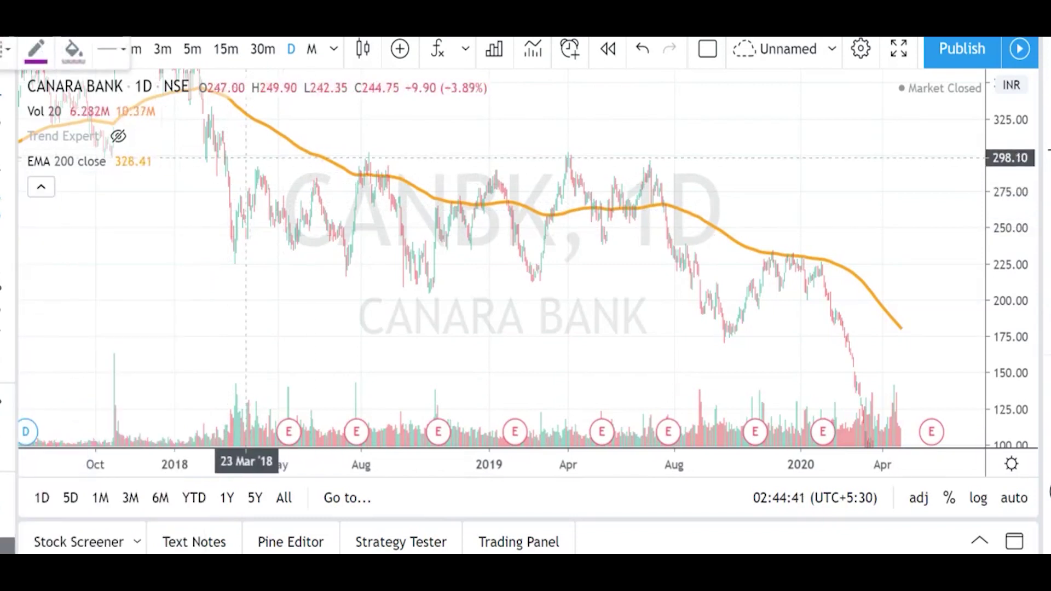
mouse_move(240, 161)
left_mouse_down()
mouse_move(272, 173)
mouse_move(665, 172)
left_mouse_up()
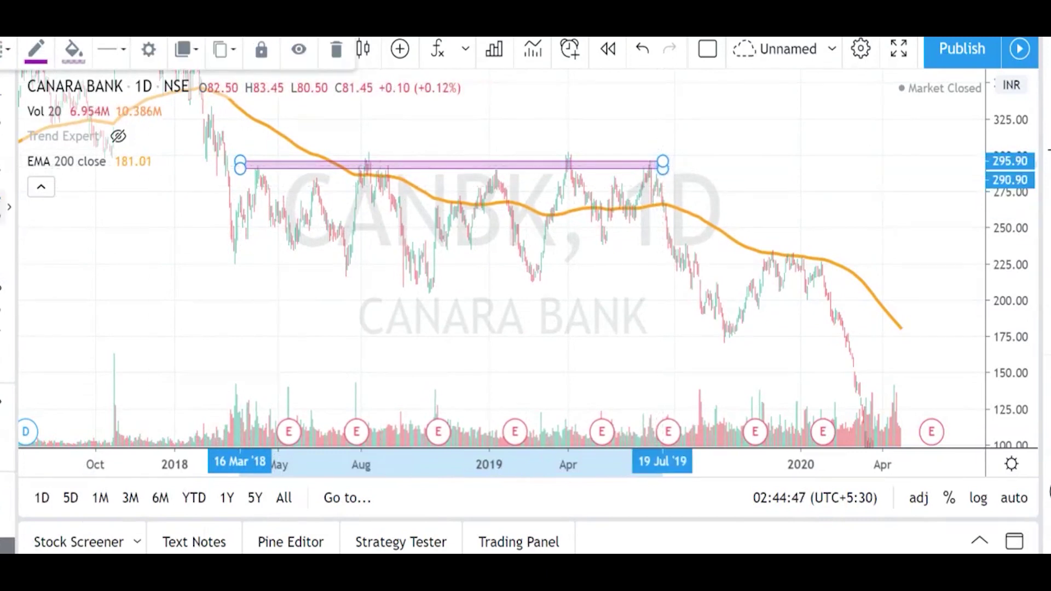
mouse_move(228, 268)
left_mouse_down()
mouse_move(669, 269)
mouse_move(699, 271)
mouse_move(699, 282)
left_mouse_up()
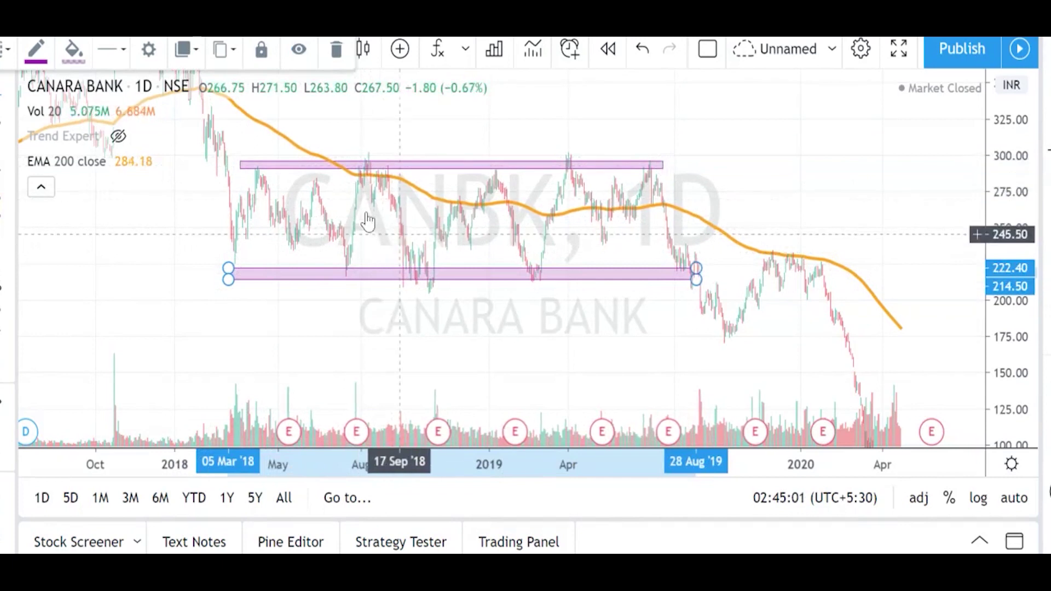
left_click(199, 201)
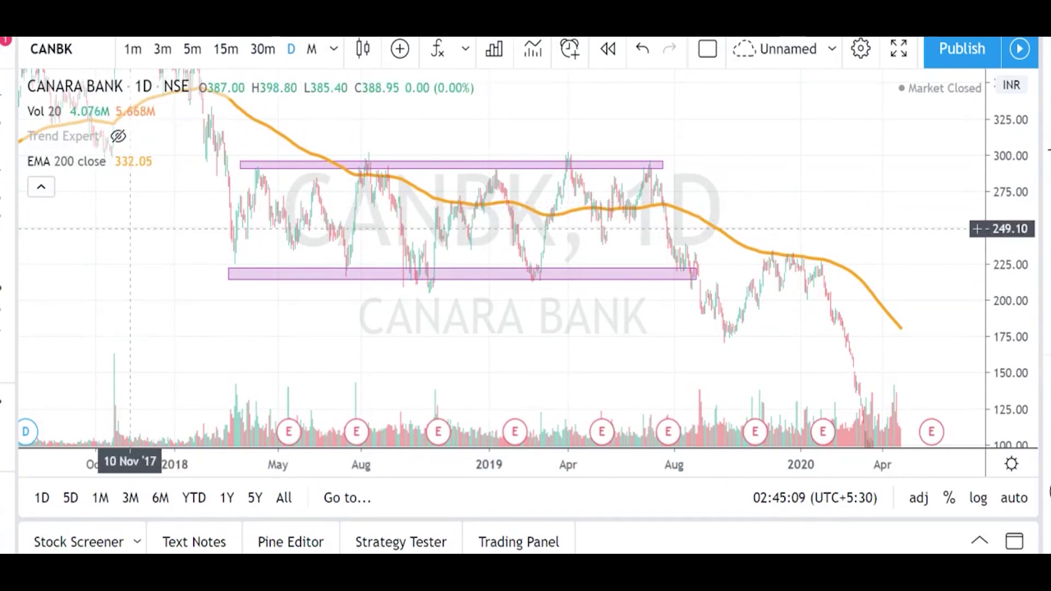
With the Brush, draw two downward strokes over Canara Bank's early and mid-2018 prices.
mouse_move(63, 135)
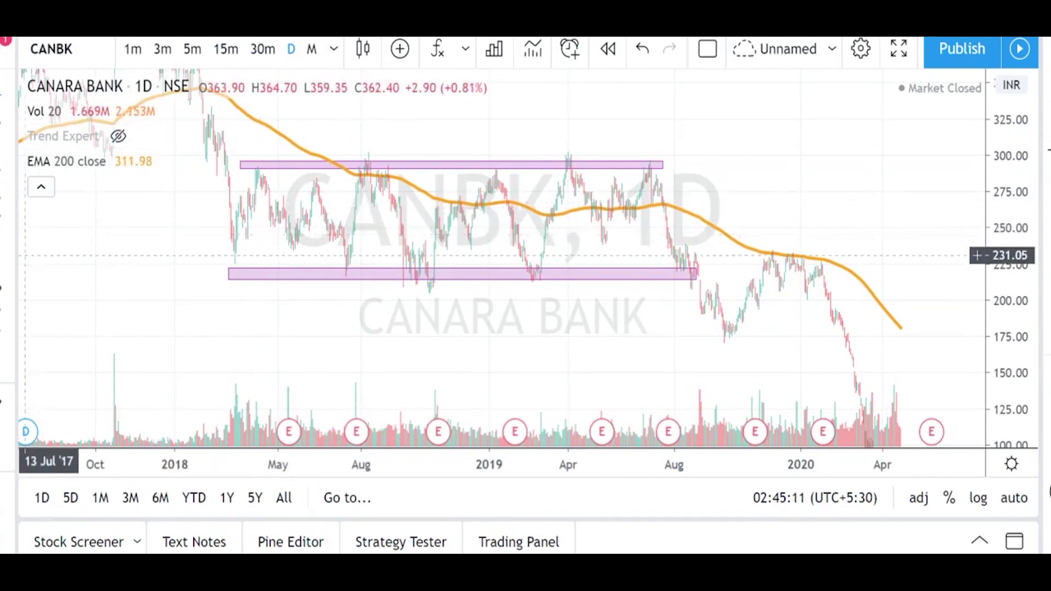
scroll(63, 231, "down", 1)
mouse_move(135, 139)
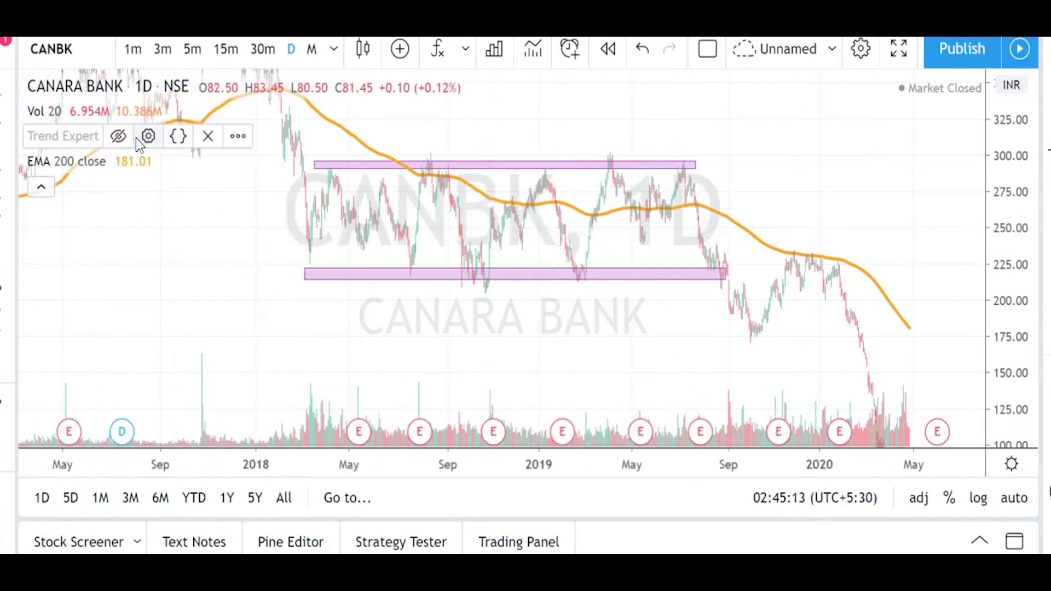
scroll(207, 236, "down", 3)
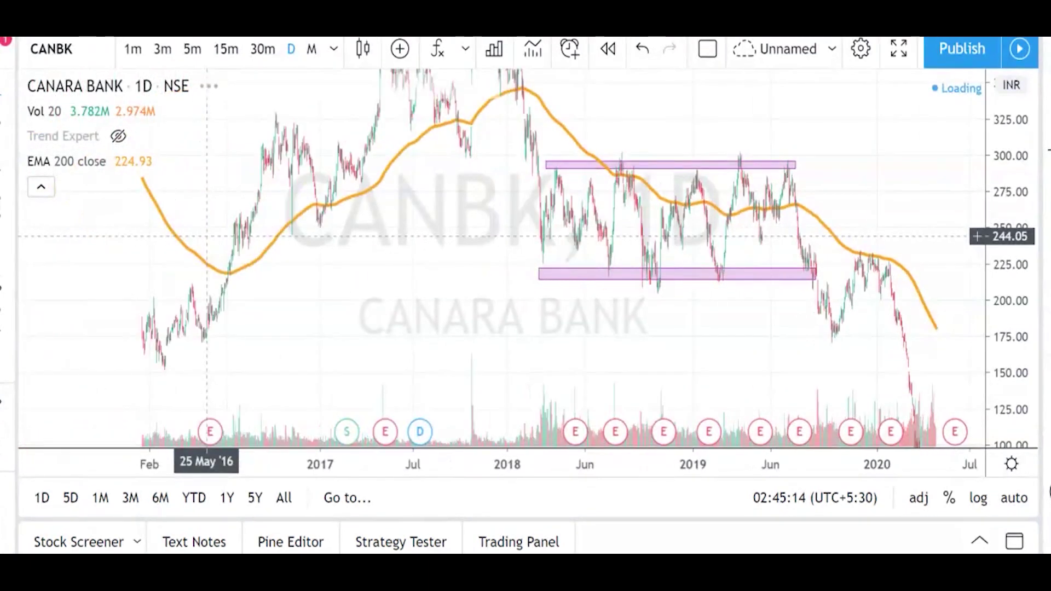
scroll(454, 182, "up", 1)
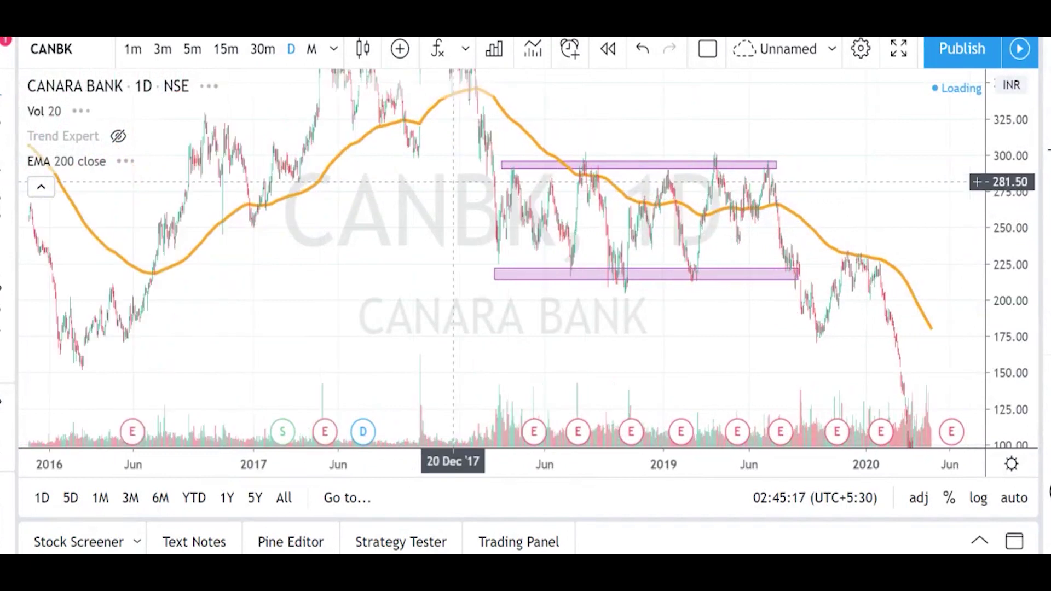
scroll(453, 182, "up", 3)
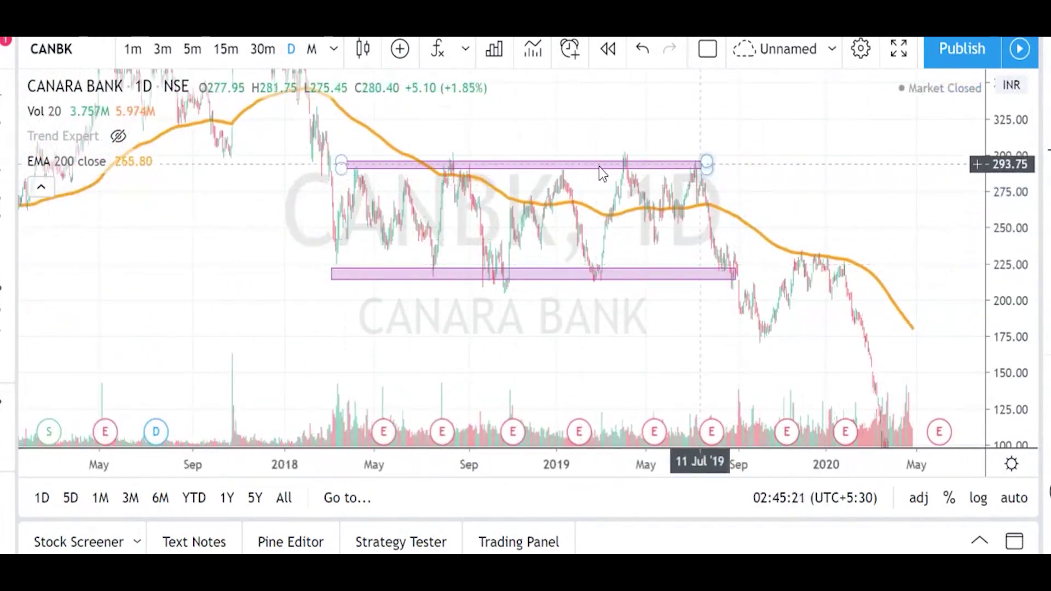
left_click(9, 210)
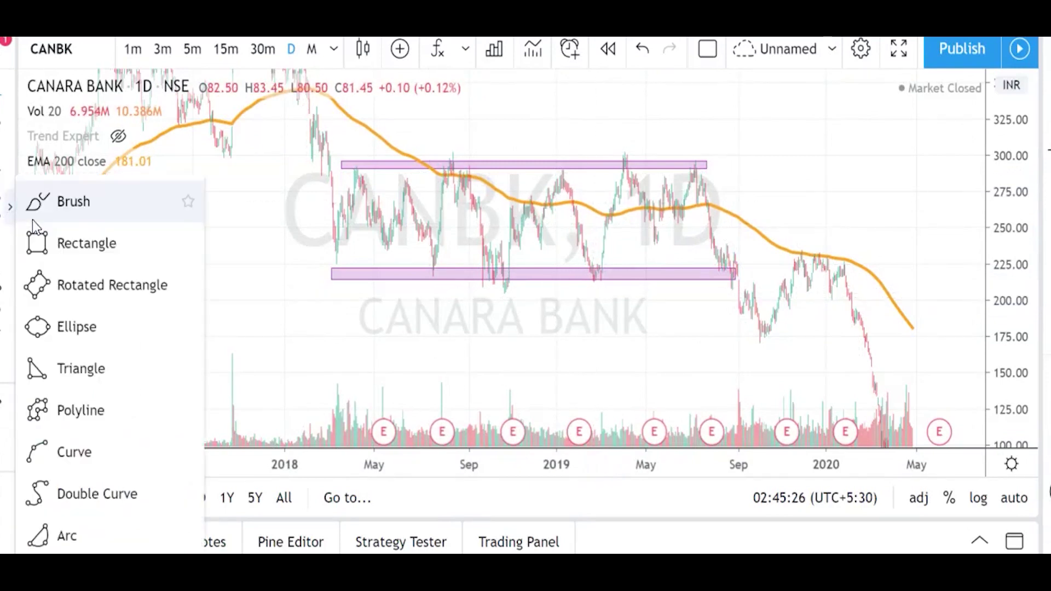
left_click(77, 211)
mouse_move(326, 152)
left_mouse_down()
mouse_move(345, 238)
mouse_move(361, 173)
mouse_move(387, 244)
left_mouse_up()
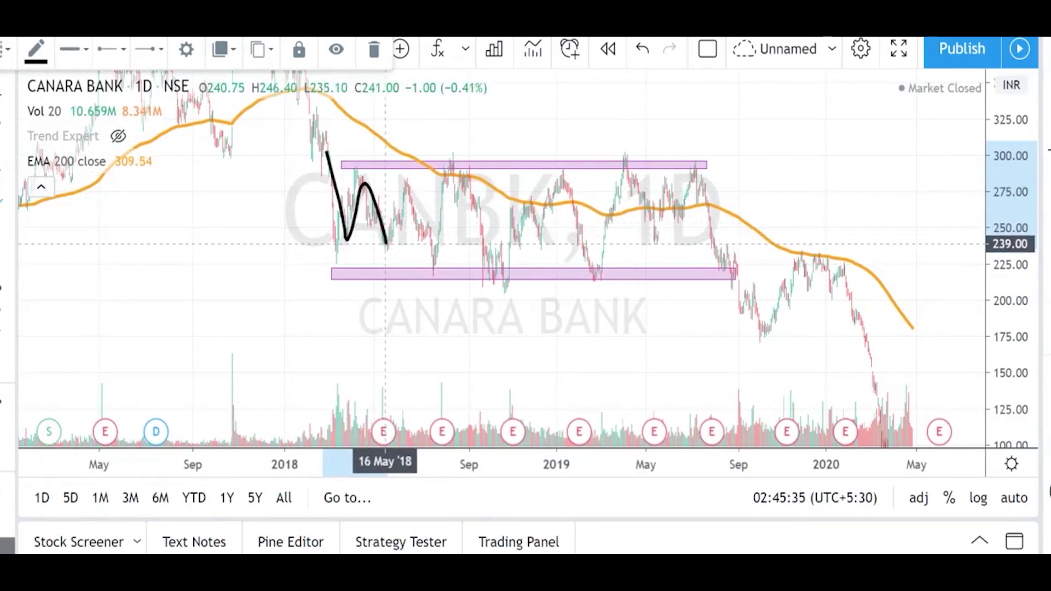
left_click_drag(383, 144, 392, 275)
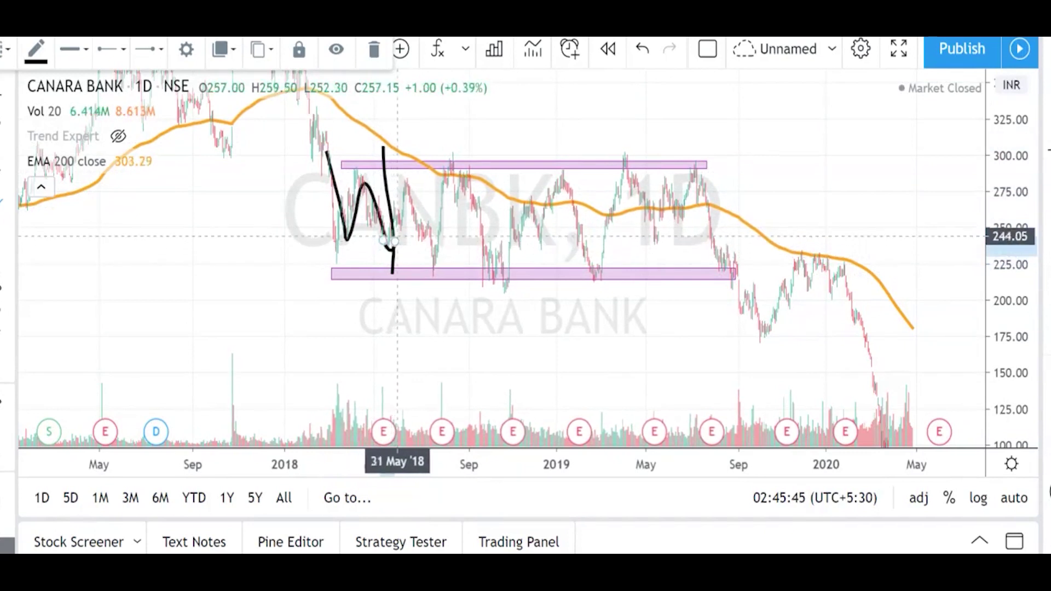
Brush dashes and arrows at each bounce off the upper and lower range boxes through 2019.
scroll(383, 219, "up", 2)
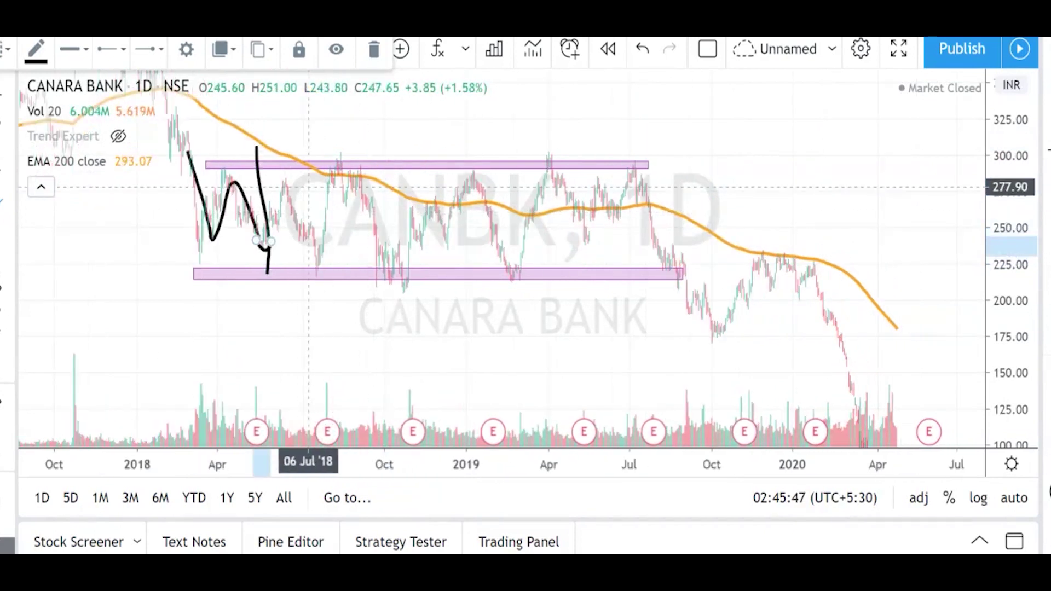
left_click_drag(299, 186, 340, 186)
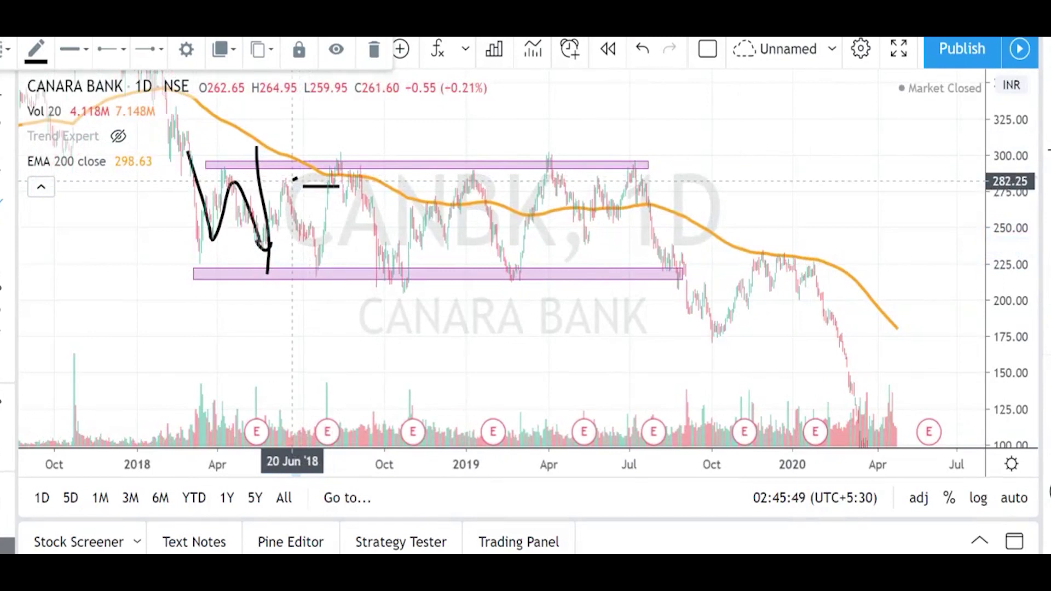
mouse_move(270, 250)
left_mouse_down()
mouse_move(285, 191)
mouse_move(297, 212)
left_mouse_up()
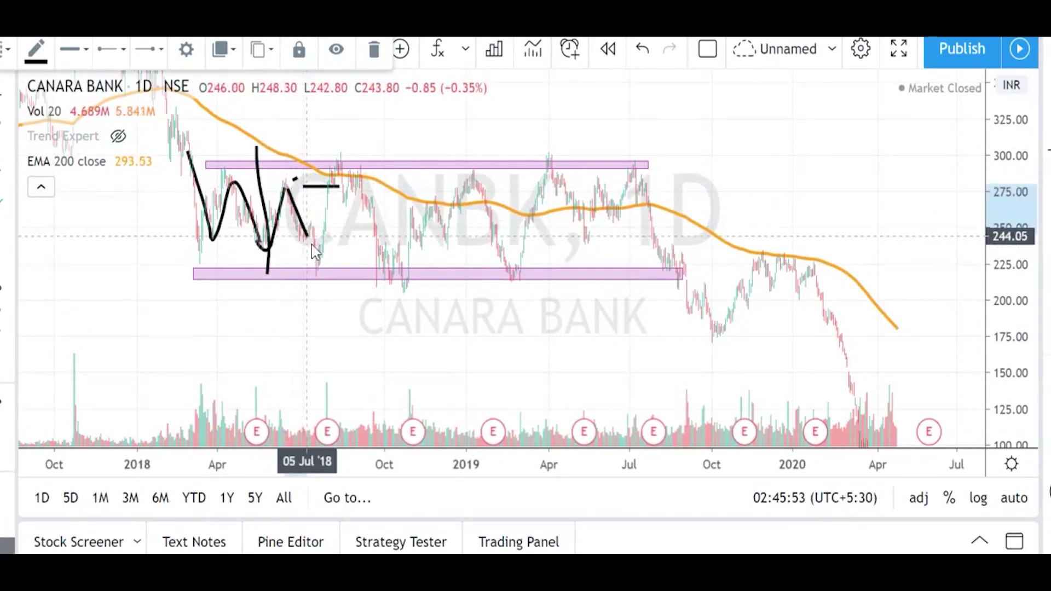
left_click_drag(310, 261, 326, 262)
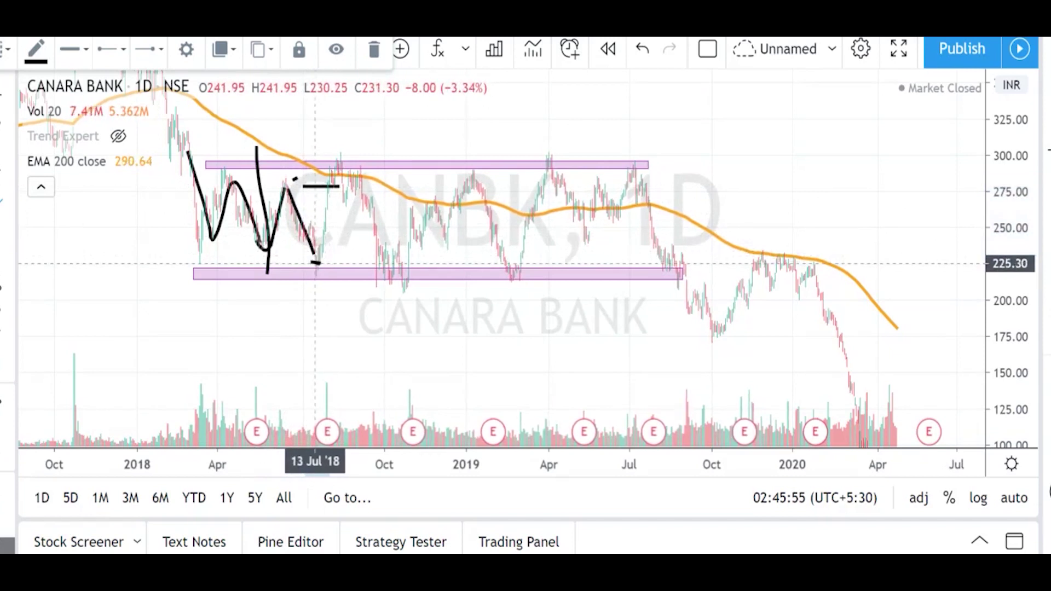
left_click_drag(315, 263, 367, 249)
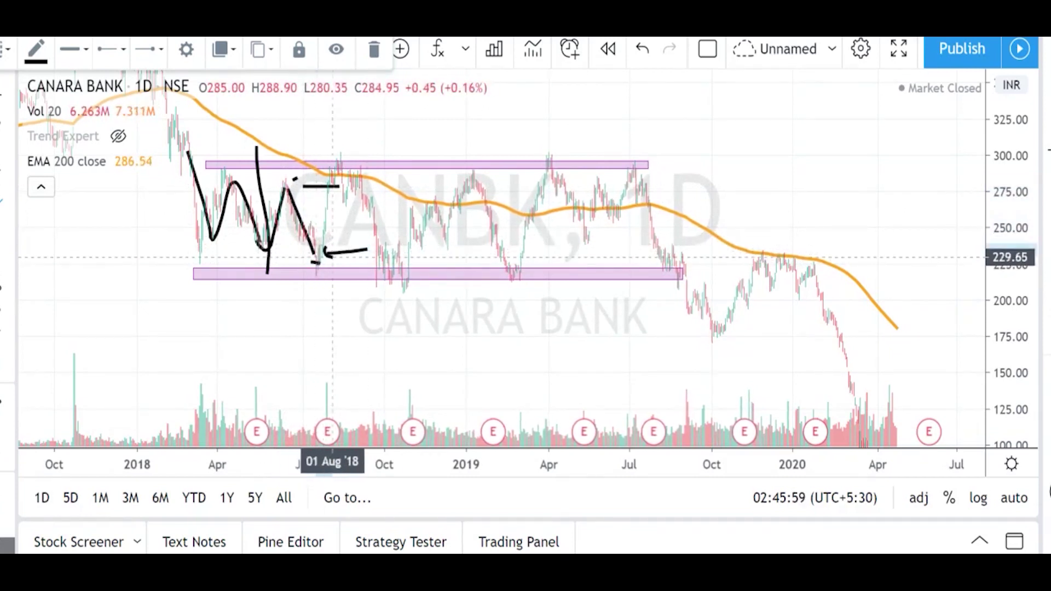
mouse_move(375, 180)
left_mouse_down()
mouse_move(408, 167)
mouse_move(382, 186)
left_mouse_up()
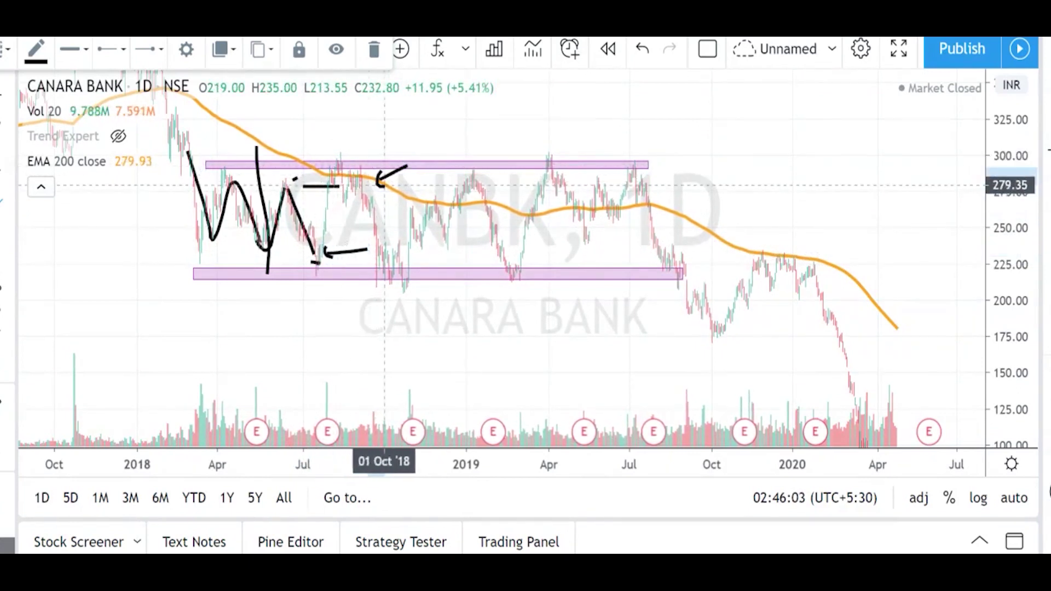
mouse_move(427, 256)
left_mouse_down()
mouse_move(457, 252)
mouse_move(413, 260)
mouse_move(434, 262)
left_mouse_up()
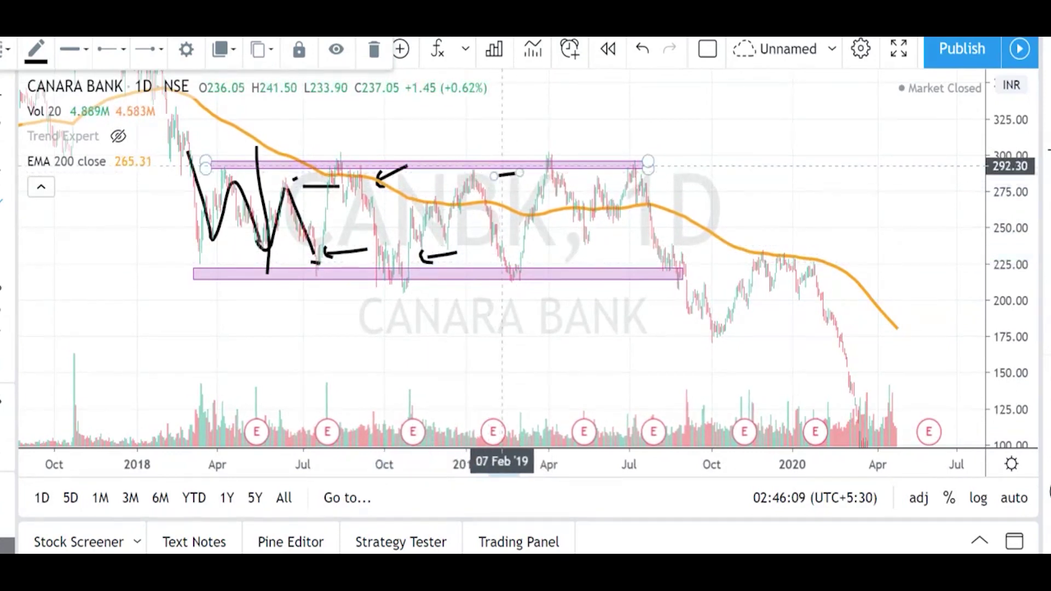
left_click_drag(518, 173, 493, 183)
mouse_move(543, 257)
left_mouse_down()
mouse_move(582, 251)
mouse_move(530, 256)
left_mouse_up()
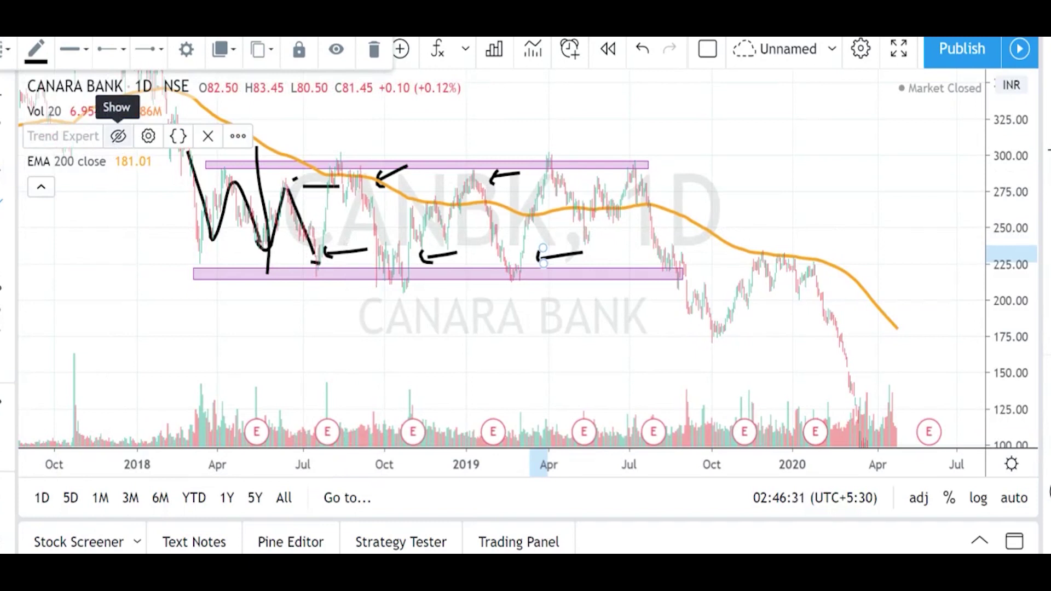
Show the hidden Trend Expert indicator and circle its buy signal at the lower range line.
left_click(113, 144)
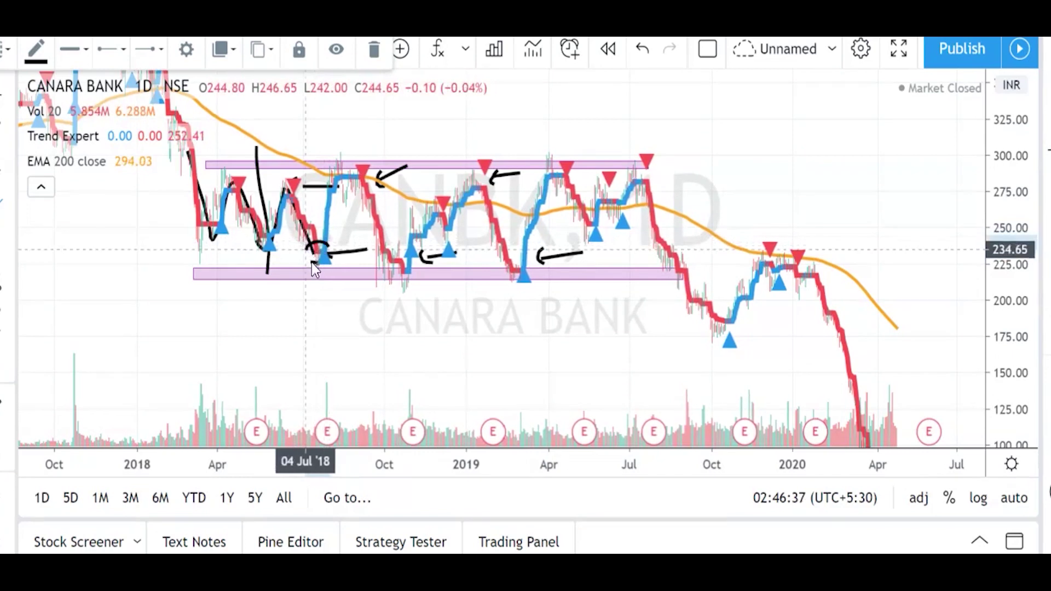
left_click_drag(333, 261, 334, 253)
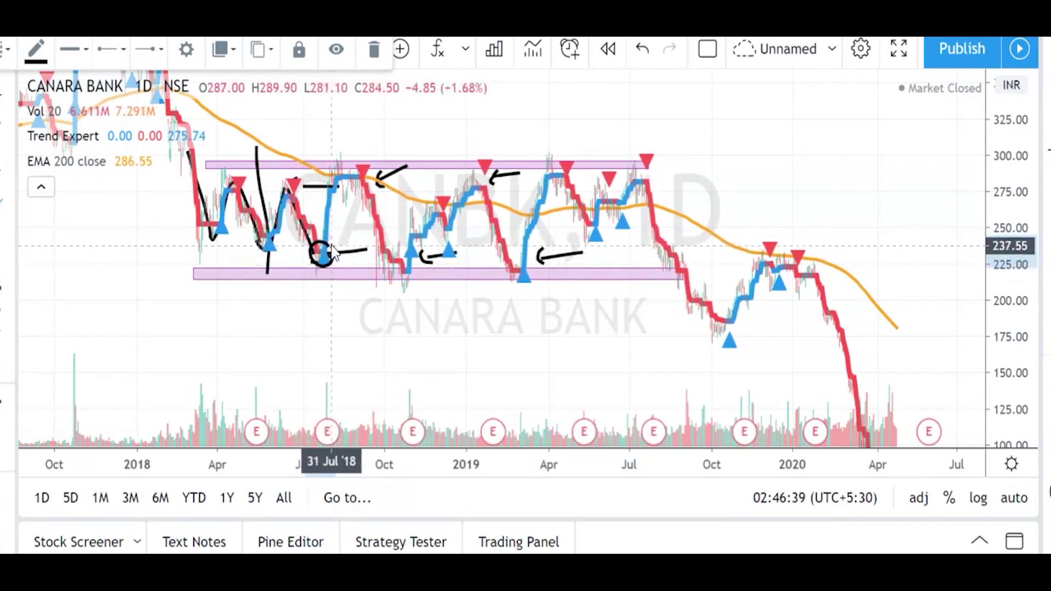
scroll(320, 241, "down", 3)
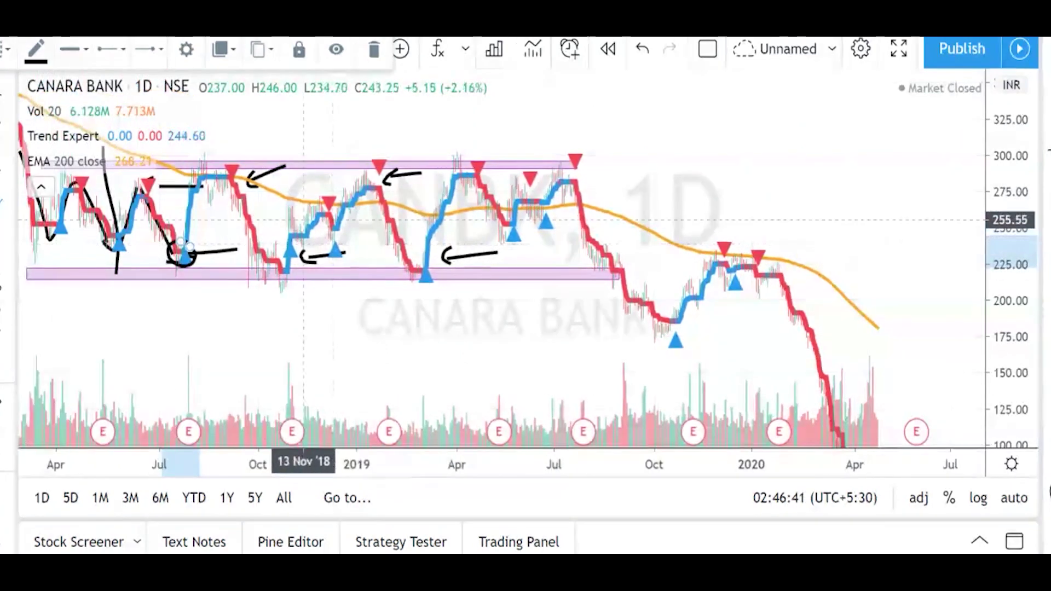
scroll(241, 185, "up", 3)
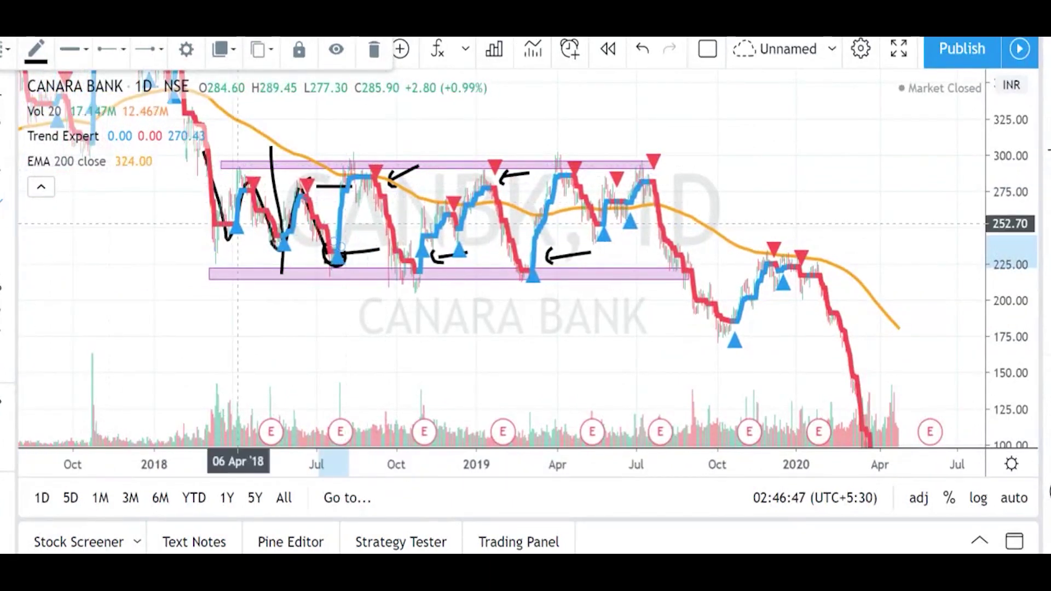
Mark the sell signals near the 295 range top and the 2019 buy signal with brush strokes.
mouse_move(378, 179)
left_mouse_down()
mouse_move(378, 164)
mouse_move(357, 168)
mouse_move(376, 195)
mouse_move(381, 185)
left_mouse_up()
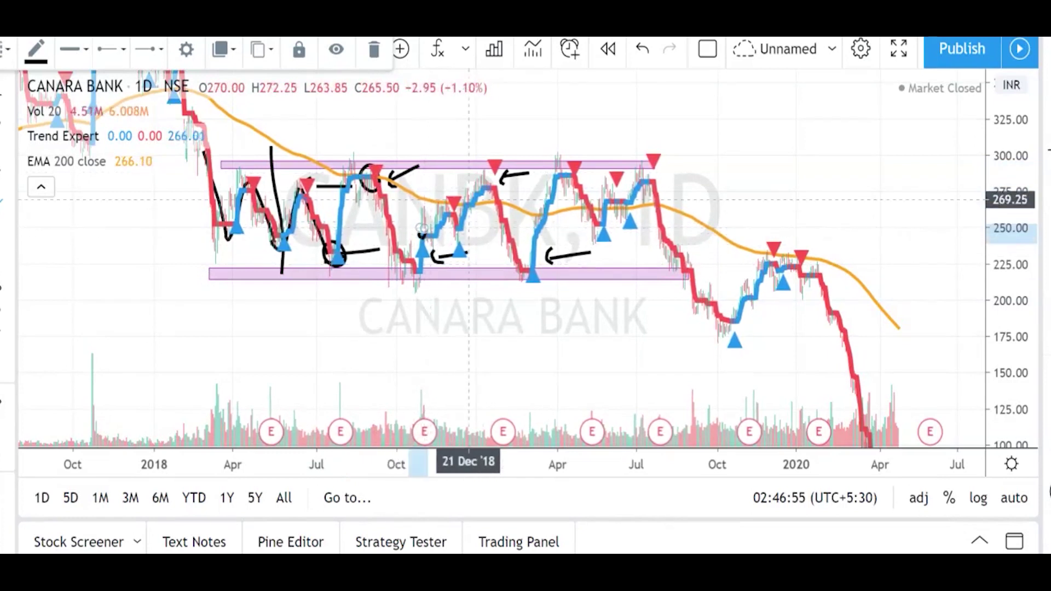
left_click_drag(502, 179, 506, 183)
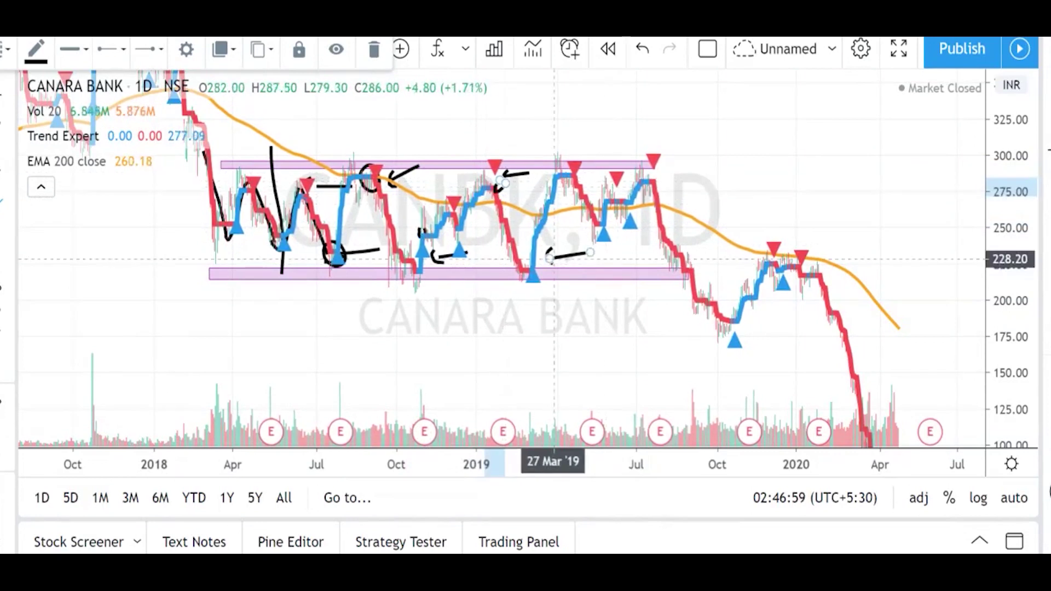
mouse_move(540, 263)
left_mouse_down()
mouse_move(524, 262)
mouse_move(546, 281)
mouse_move(550, 259)
left_mouse_up()
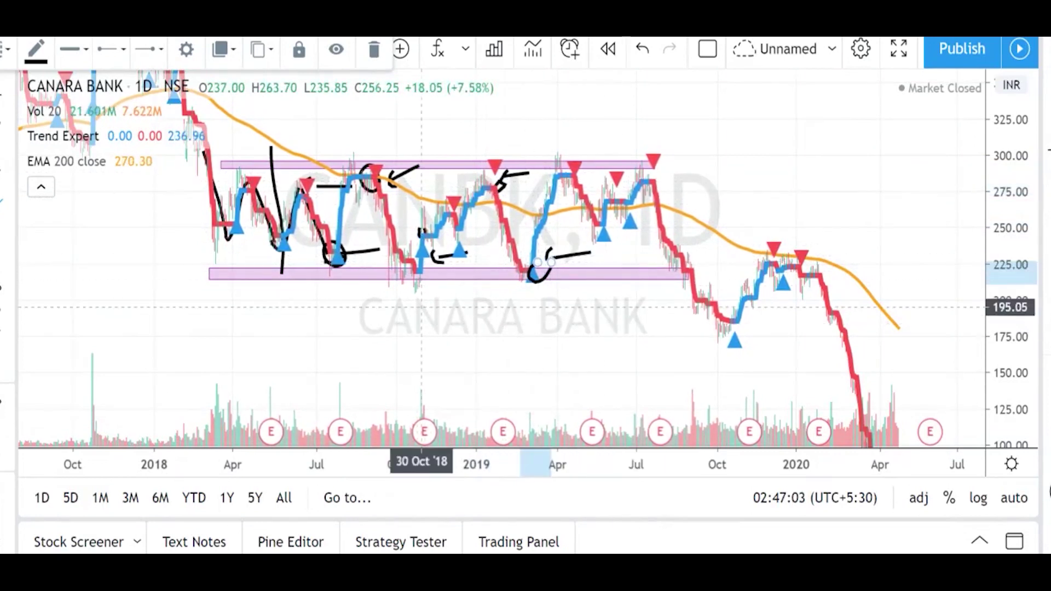
scroll(419, 307, "up", 1)
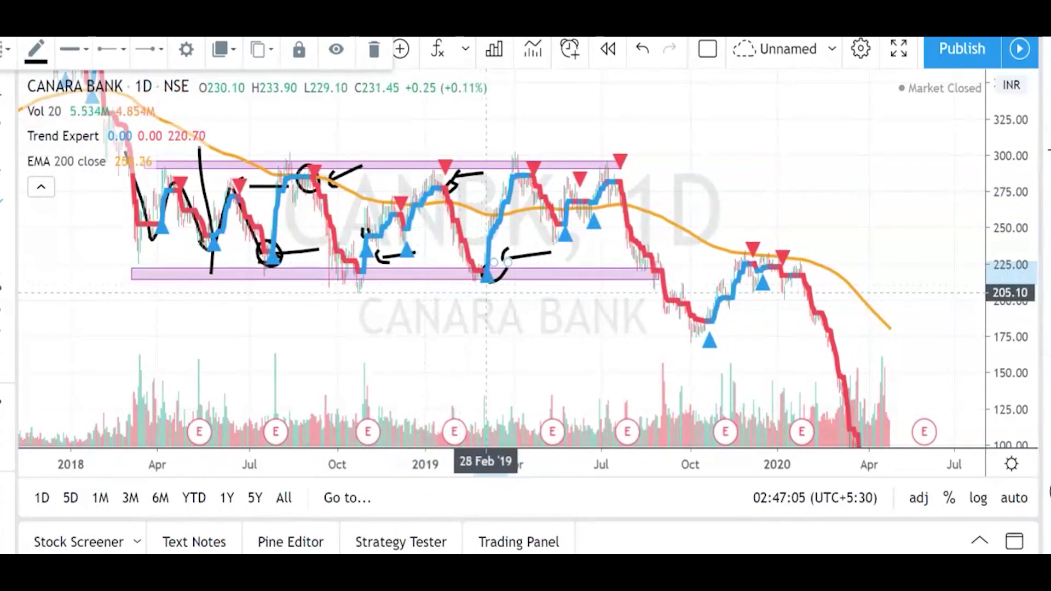
scroll(460, 299, "up", 3)
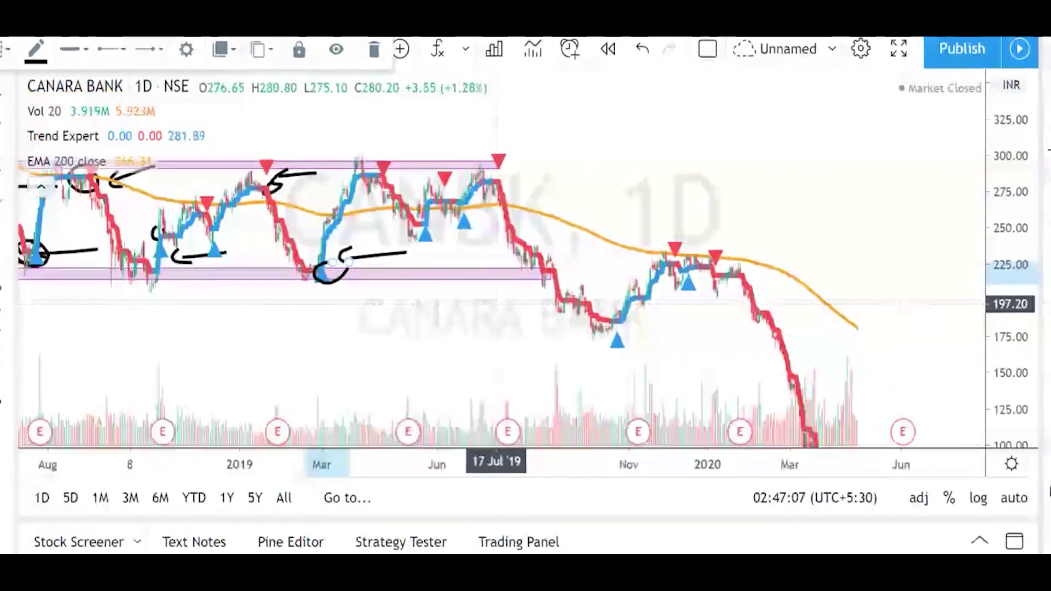
scroll(548, 334, "down", 2)
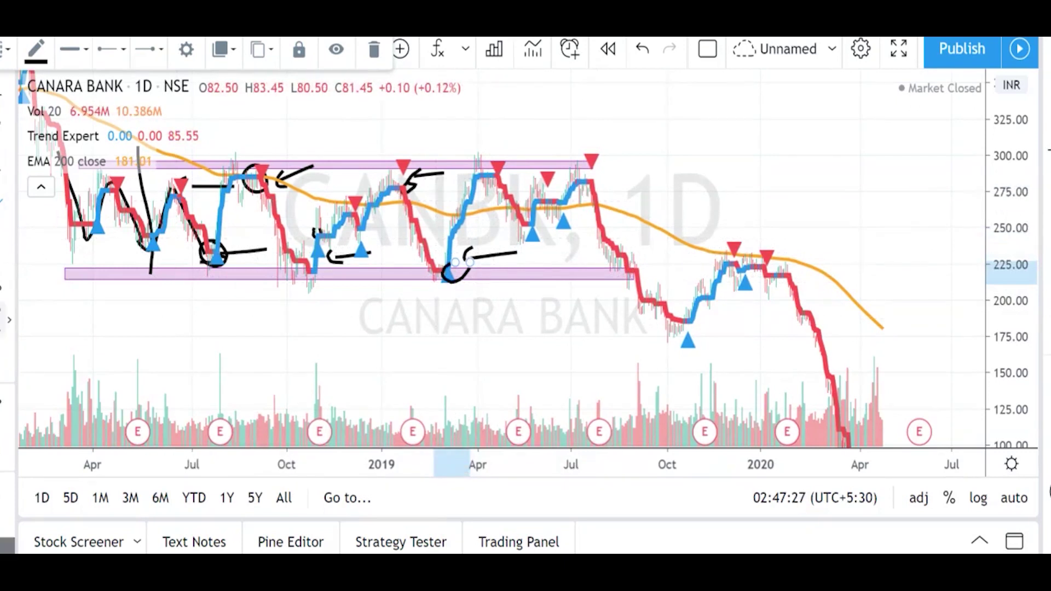
Complete a 60.55 (26.87%) price range from the early-2019 low up to the upper box.
key("Escape")
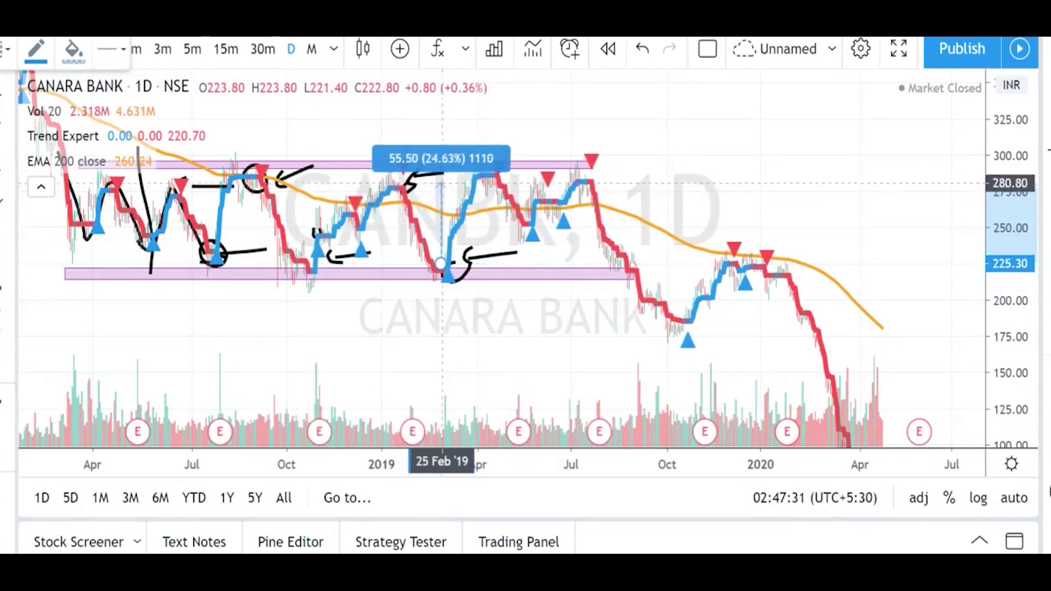
left_click(443, 175)
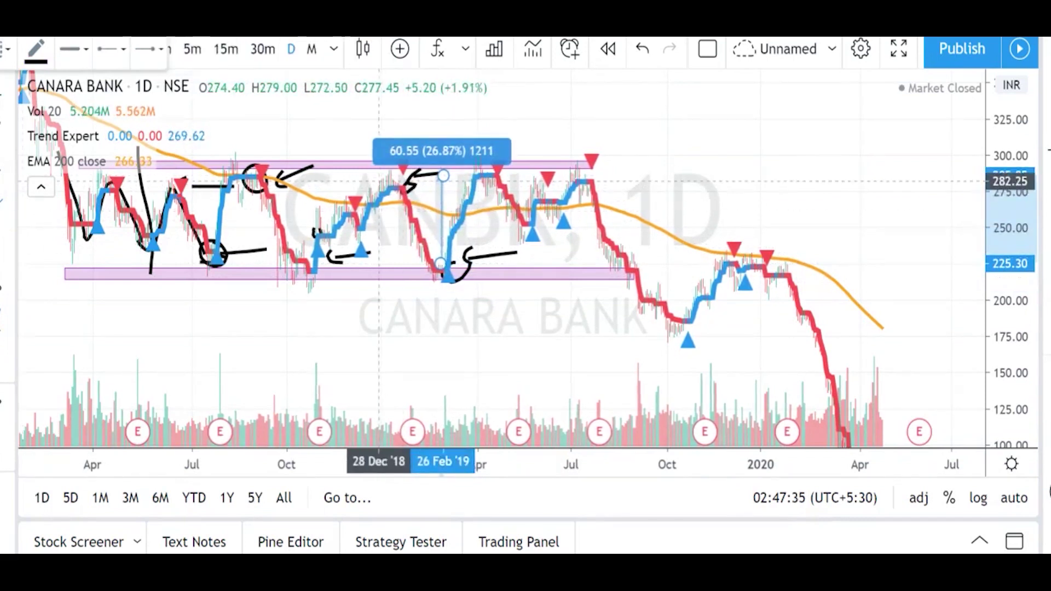
left_click(403, 185)
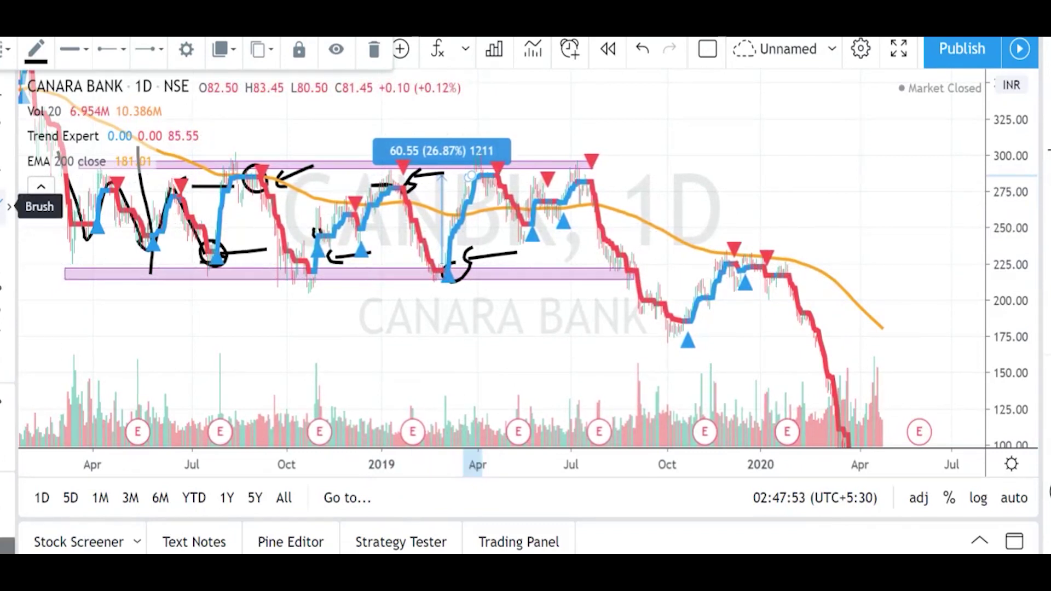
Brush a line under the early-2019 low and pan the chart to show later bars.
left_click_drag(434, 286, 472, 286)
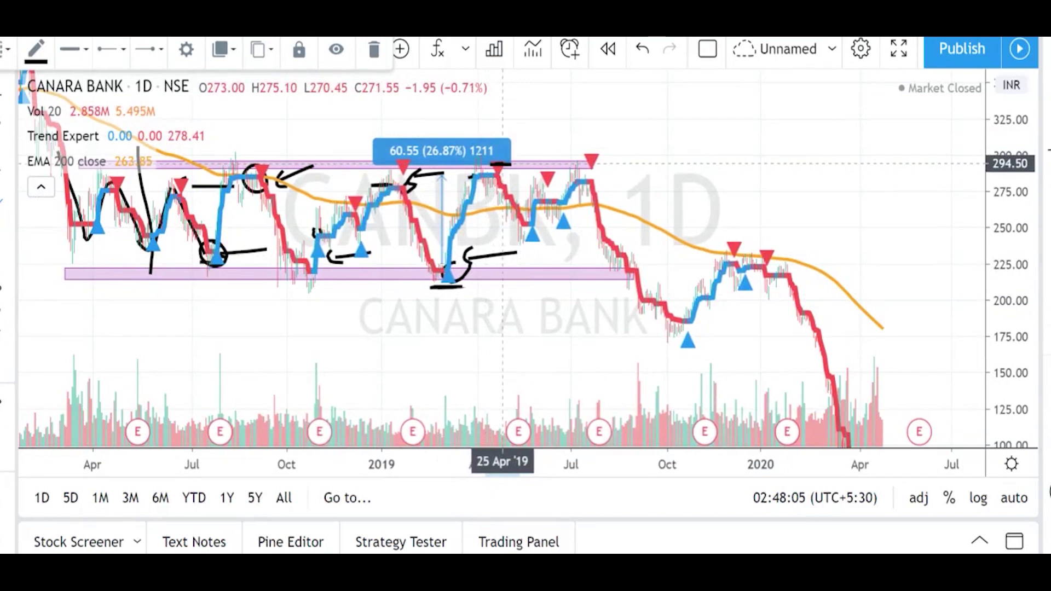
scroll(586, 286, "down", 1)
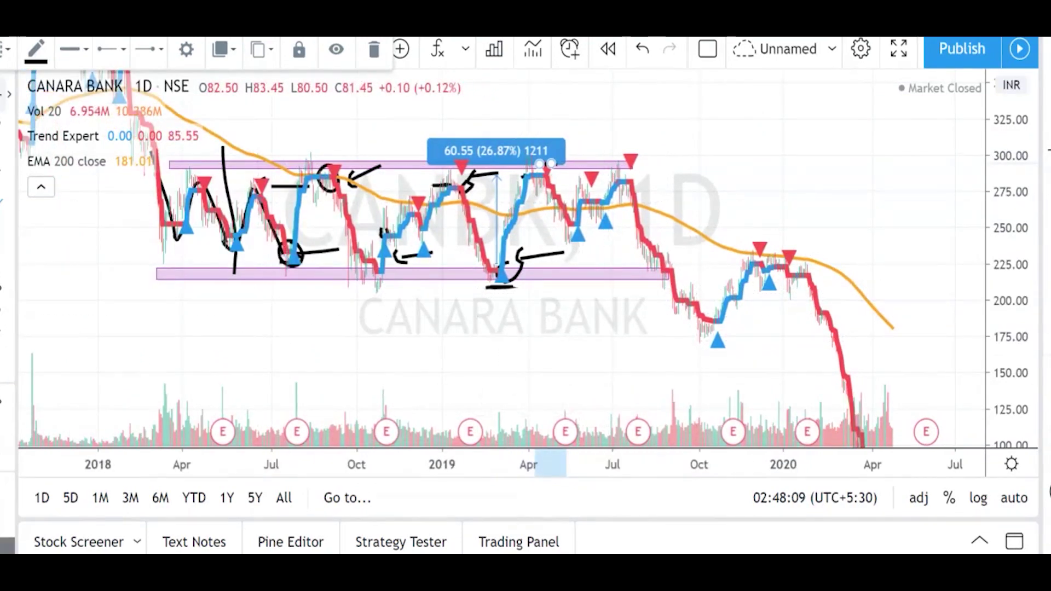
left_click_drag(635, 355, 563, 301)
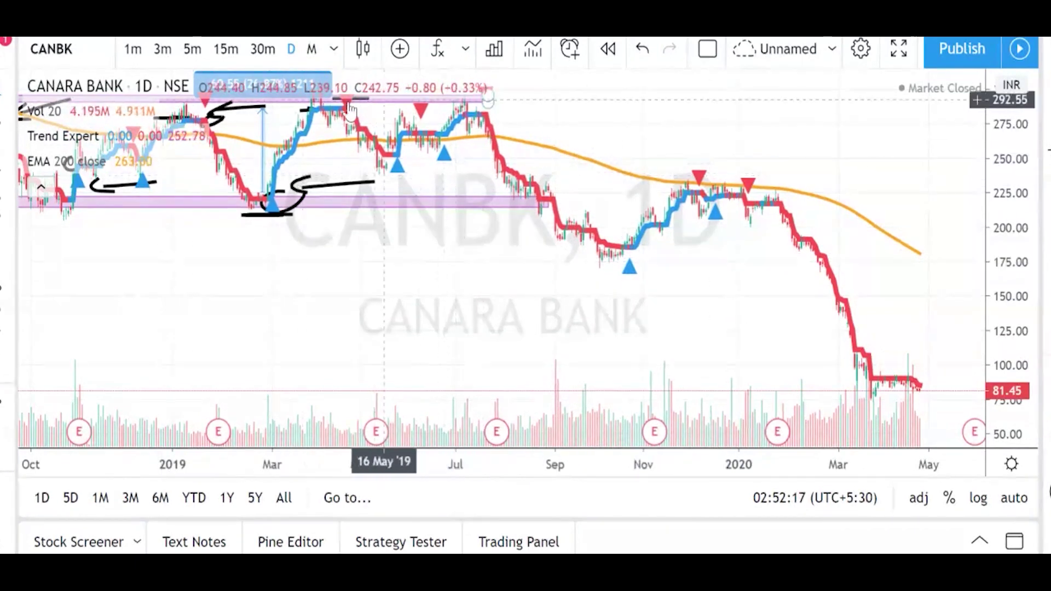
Switch Canara Bank to the monthly timeframe and compress the price scale to fit all prices.
left_click(312, 50)
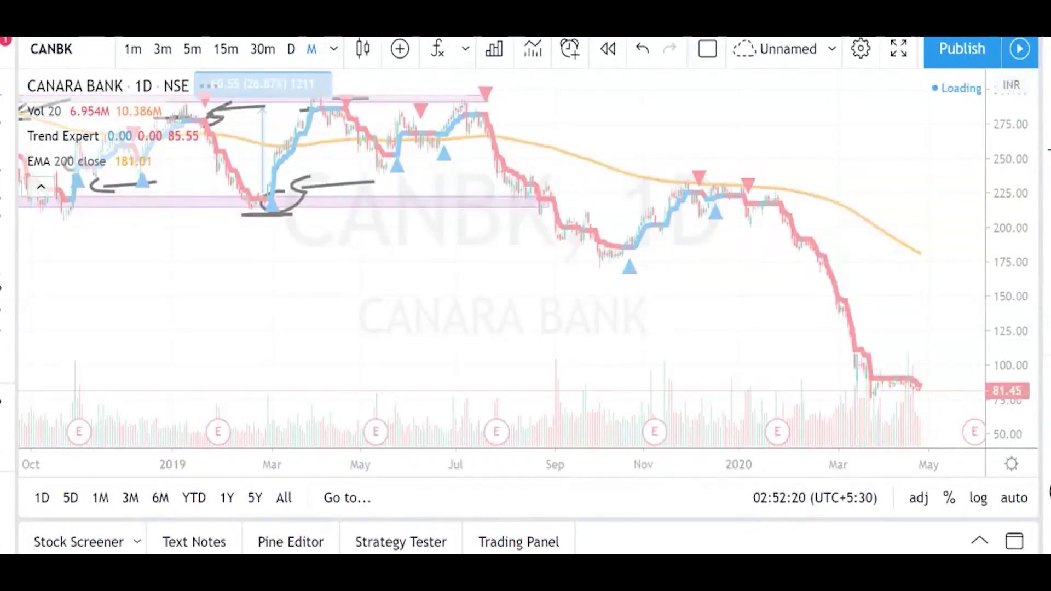
scroll(712, 211, "up", 5)
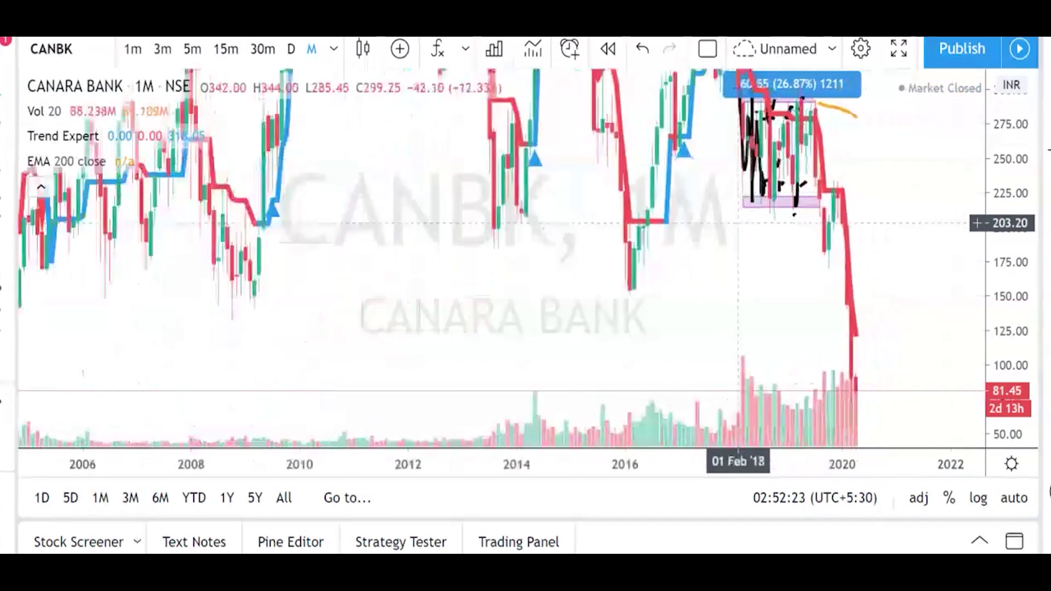
left_click_drag(984, 156, 984, 181)
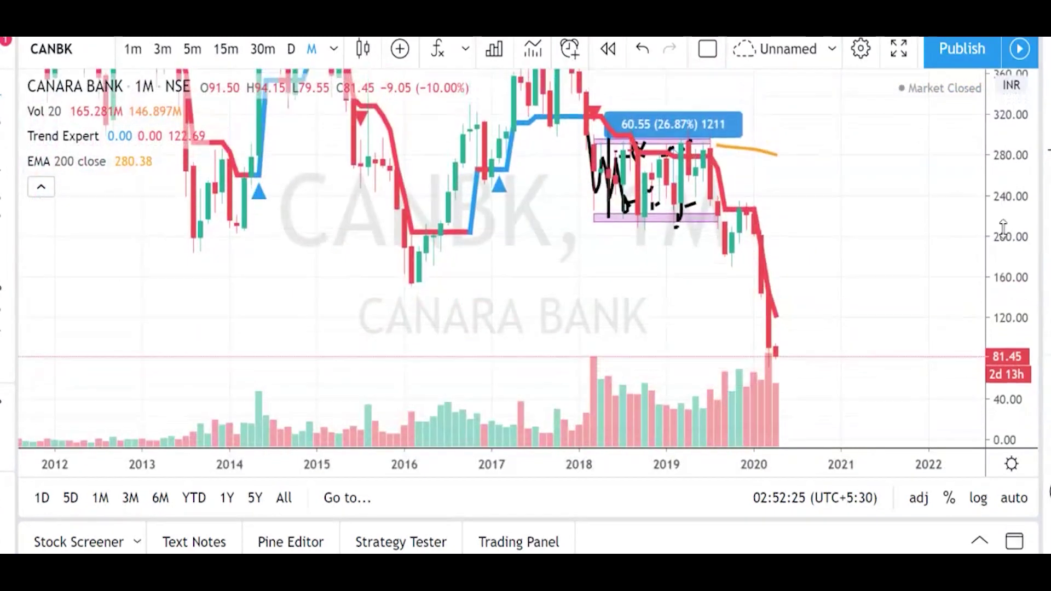
scroll(882, 217, "up", 2)
scroll(767, 214, "up", 3)
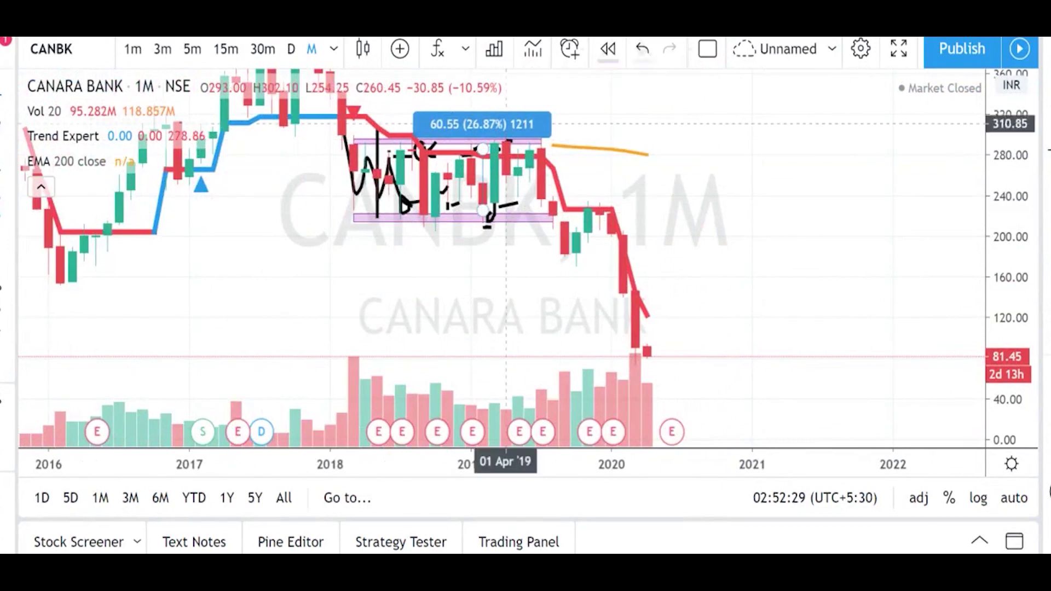
Box the slide from the Mar '19 high to the 2020 lows, then return to daily candles.
key("alt+shift+r")
left_click(494, 137)
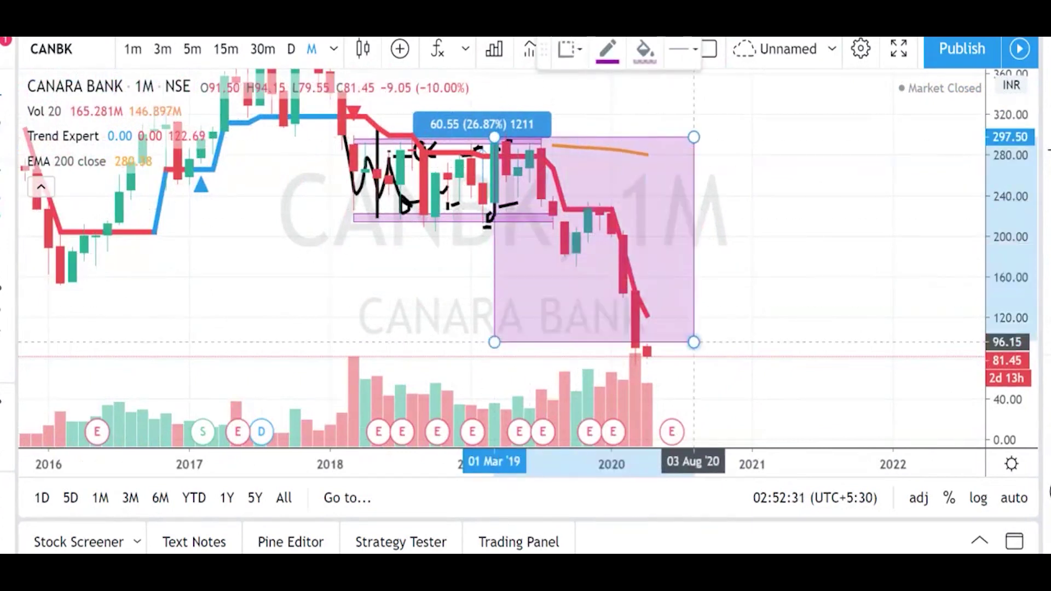
left_click(706, 364)
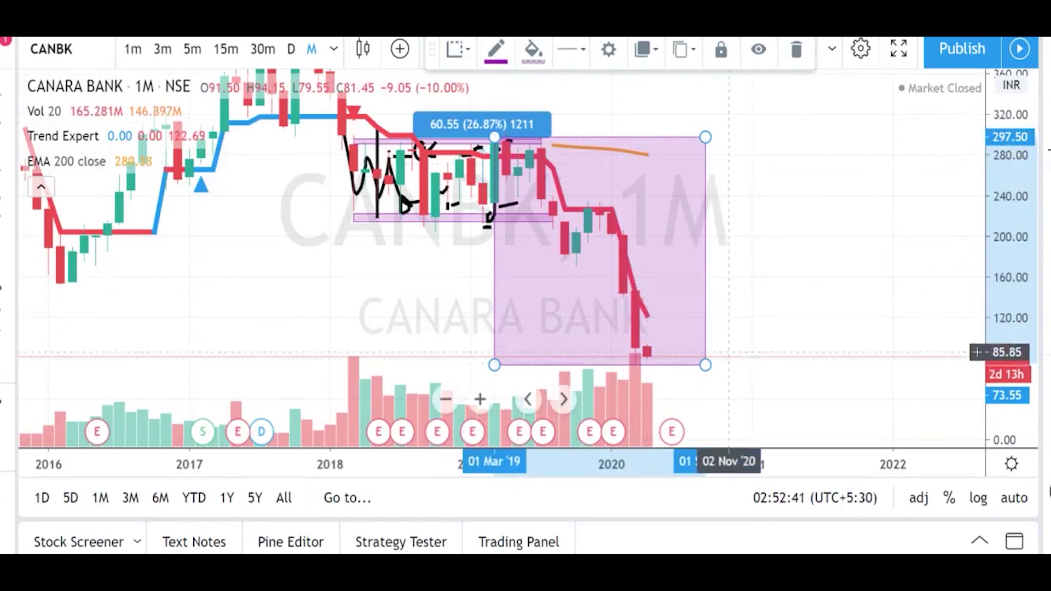
scroll(635, 148, "down", 1)
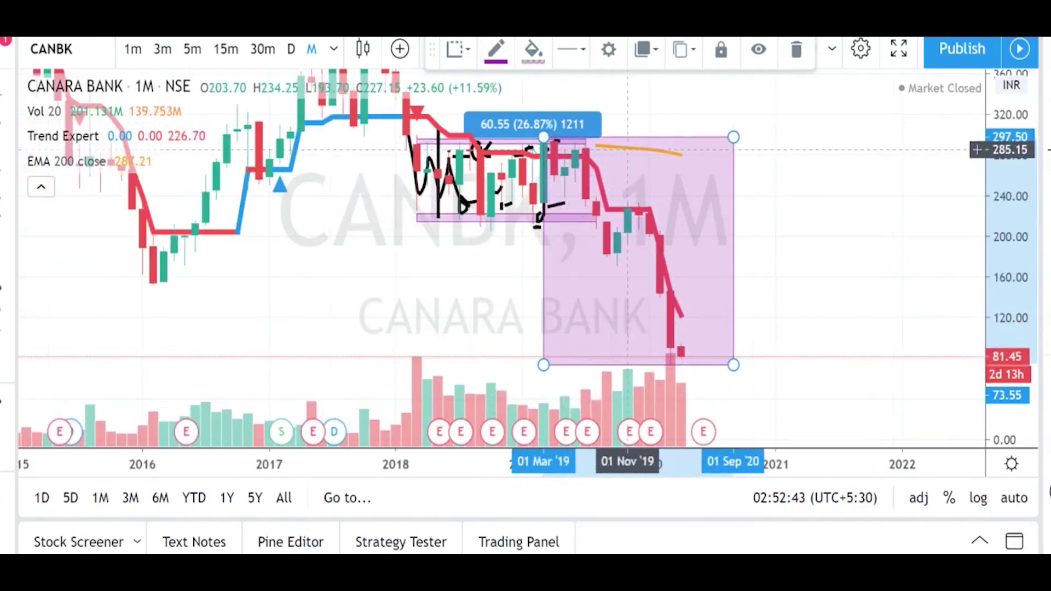
left_click(288, 50)
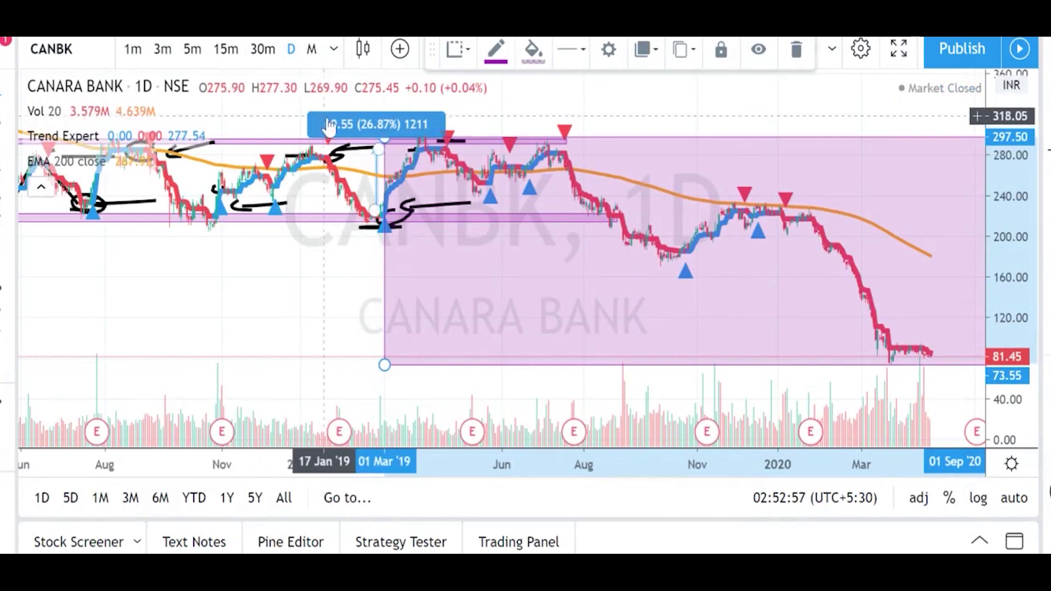
scroll(327, 127, "up", 2)
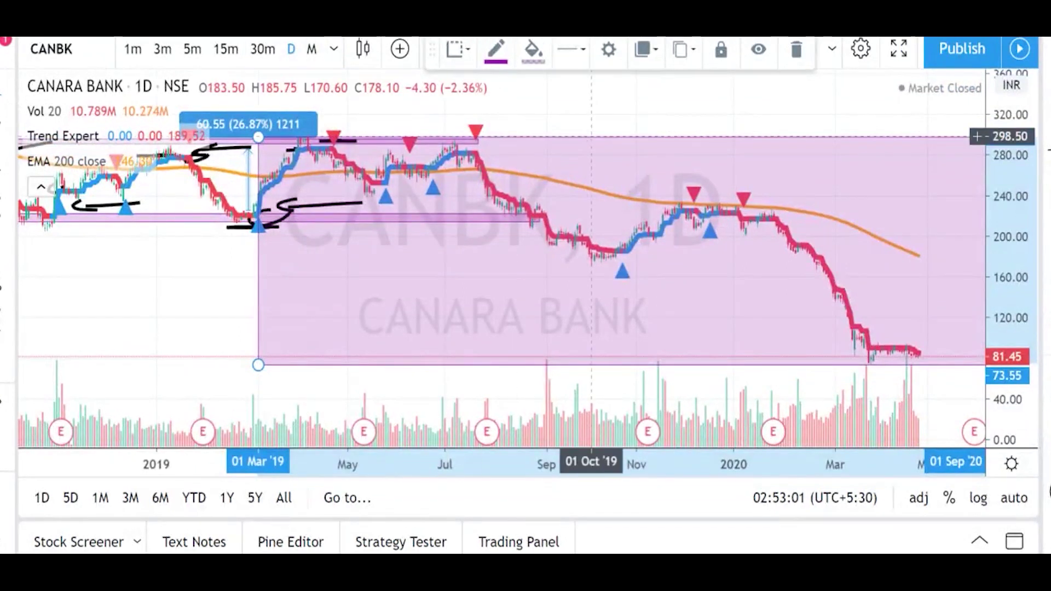
scroll(599, 143, "up", 2)
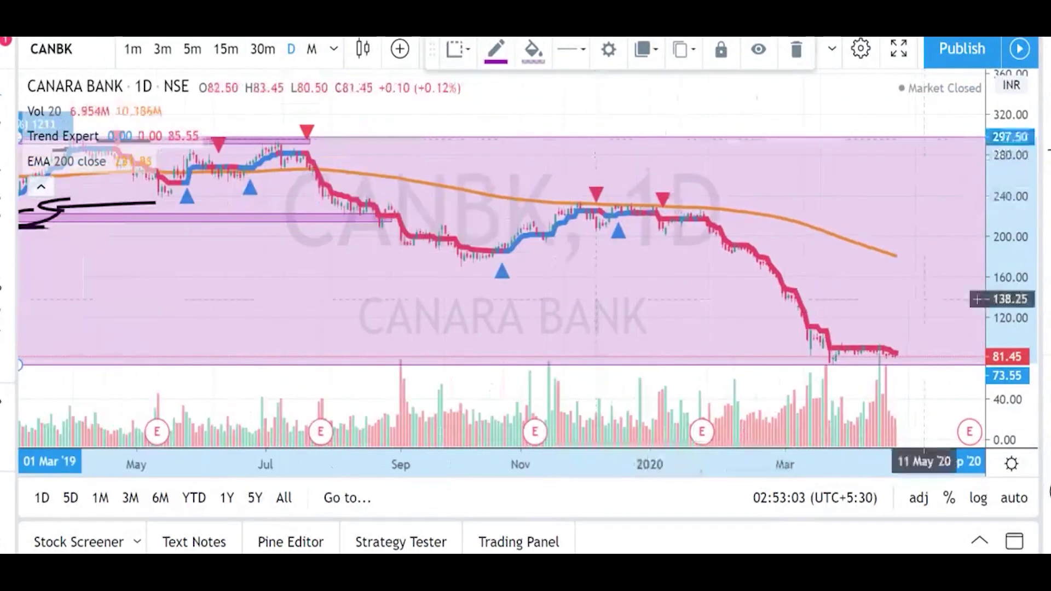
left_click_drag(1032, 394, 1014, 336)
scroll(880, 283, "down", 2)
scroll(880, 283, "down", 1)
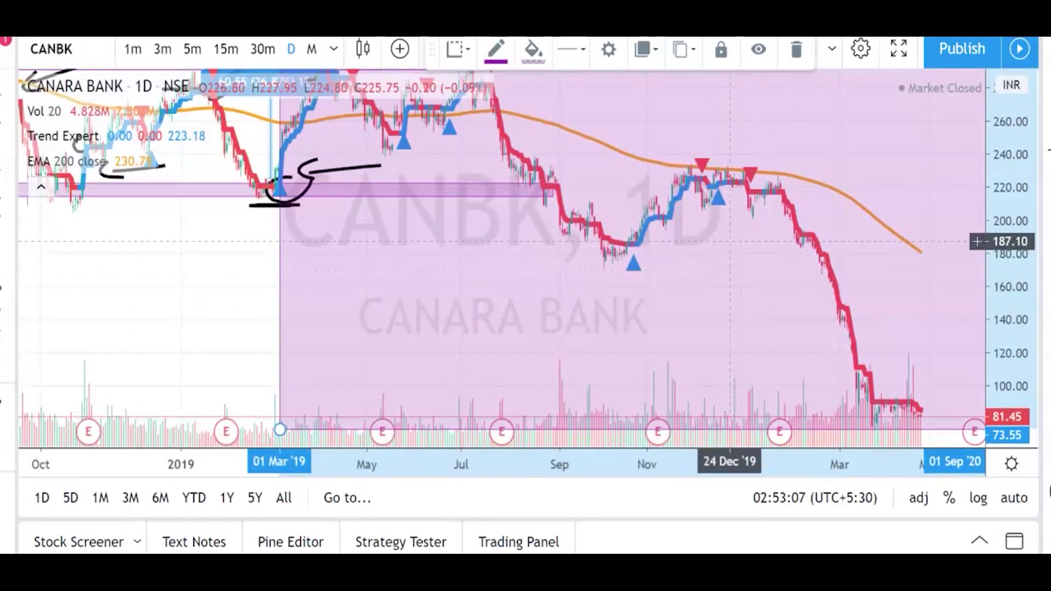
scroll(730, 241, "up", 1)
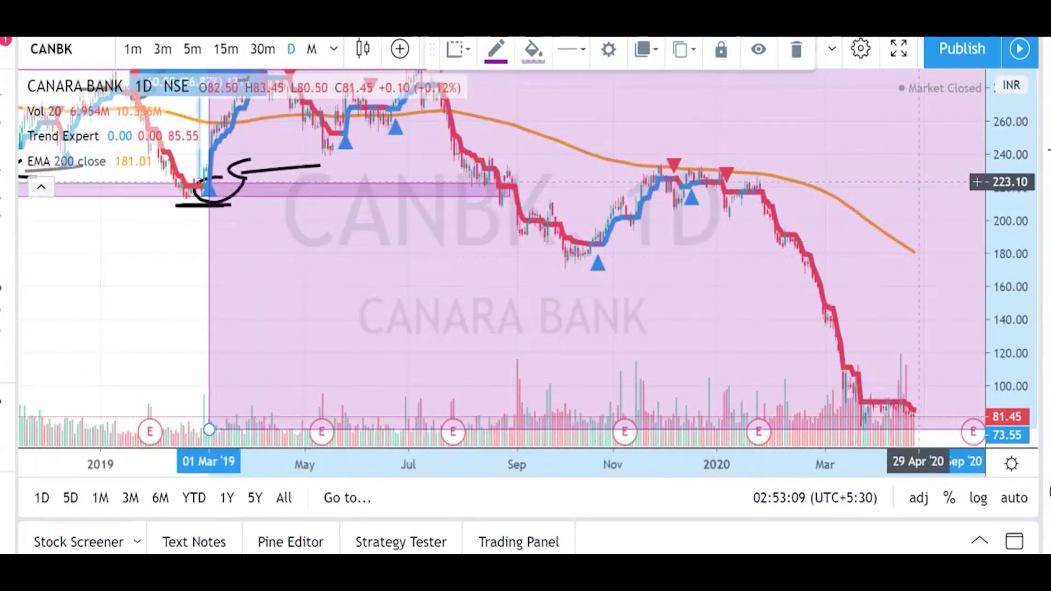
left_click_drag(890, 188, 789, 185)
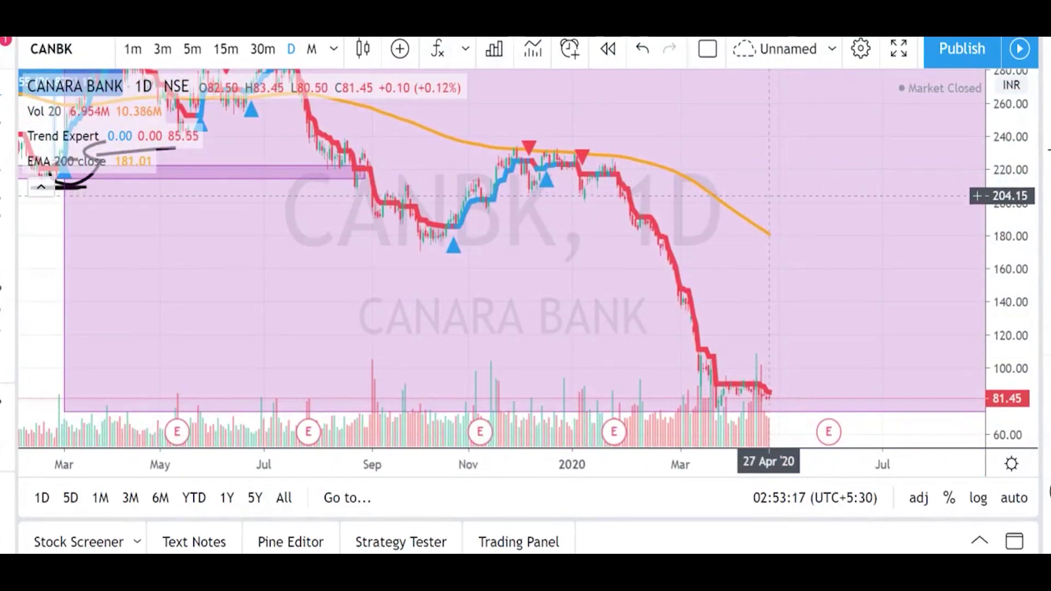
scroll(816, 196, "down", 2)
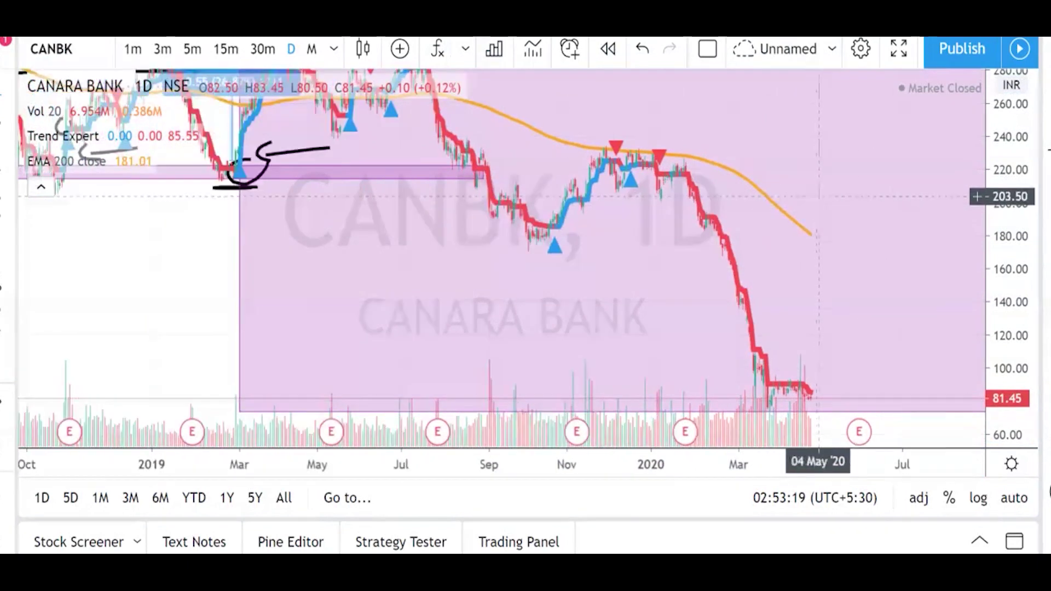
left_click_drag(842, 211, 756, 230)
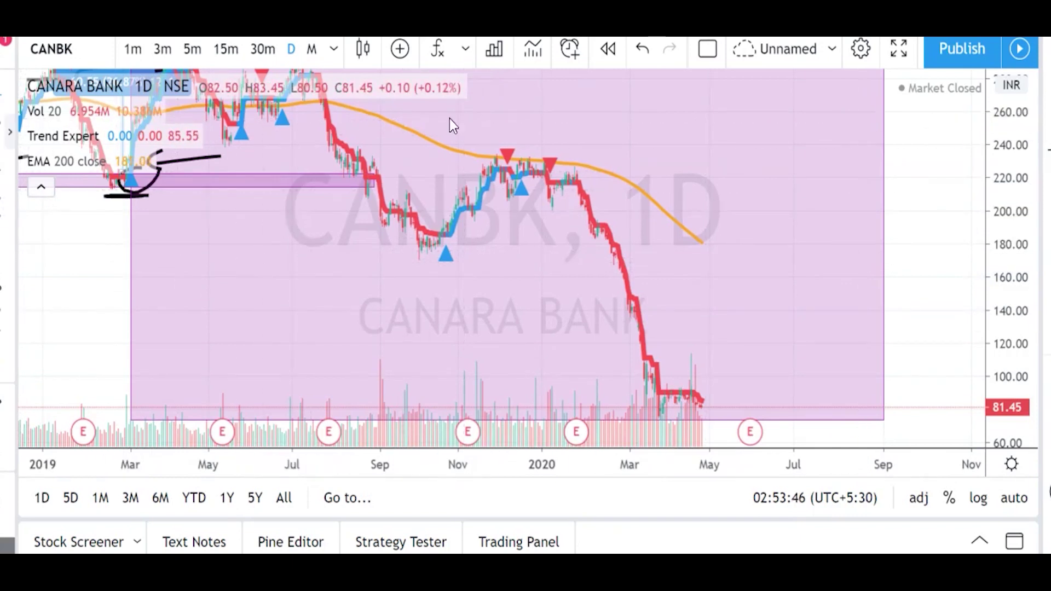
Delete the pink rectangle from the Canara Bank chart.
right_click(883, 138)
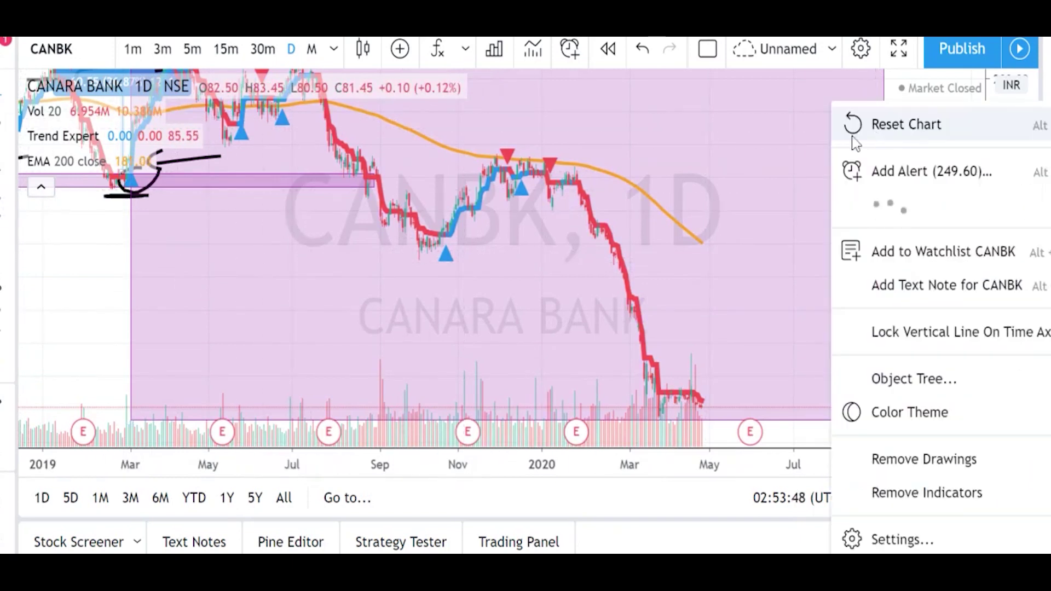
left_click(883, 139)
left_click(885, 143)
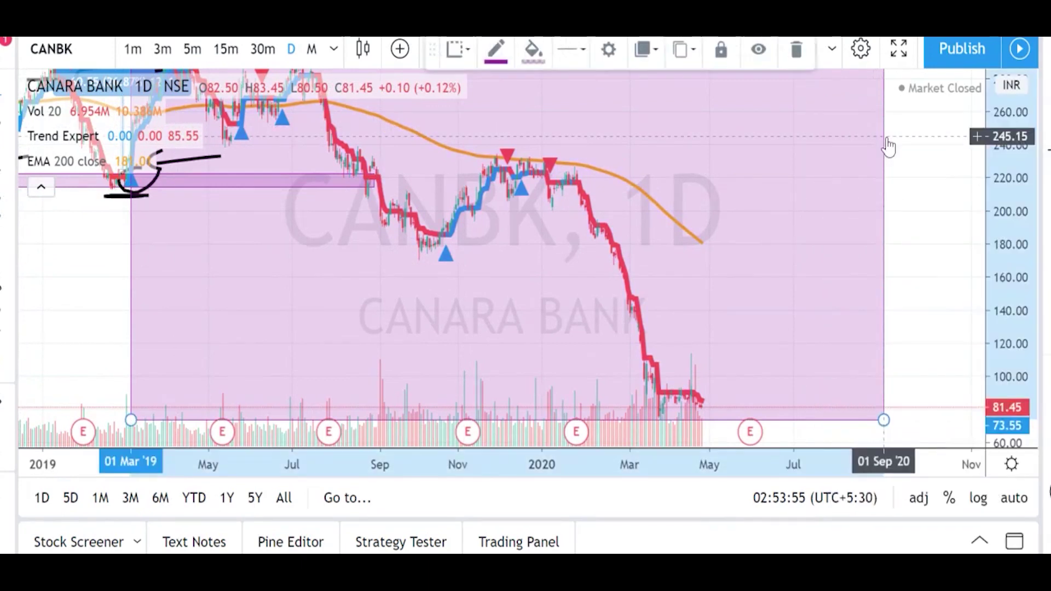
key("Delete")
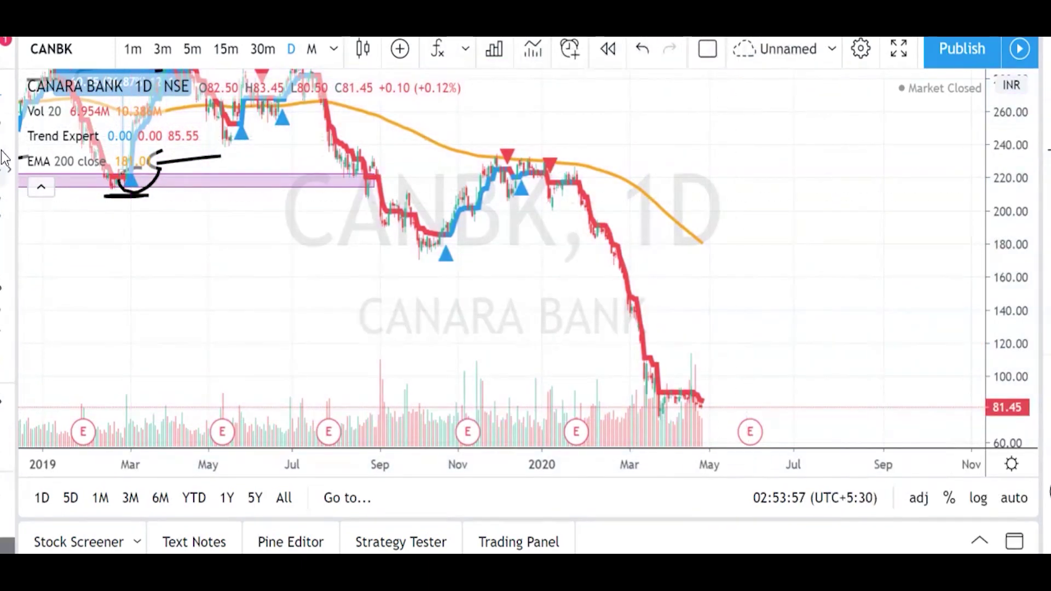
Brush black strokes over the late-2019 rise, the Jan '20 top and the 2020 fall.
left_click(152, 177)
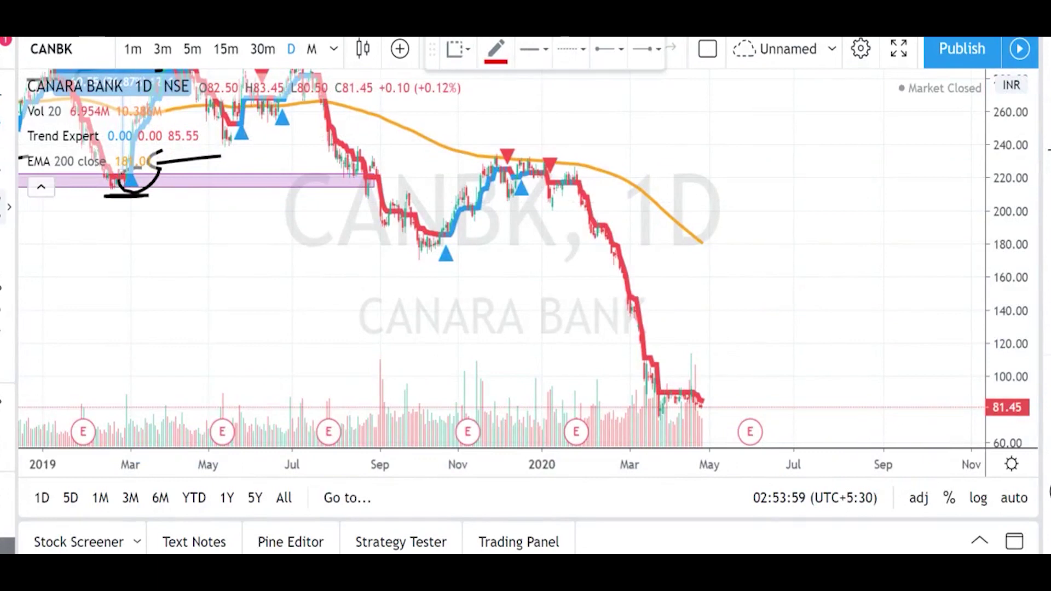
left_click(18, 209)
left_click(37, 200)
mouse_move(420, 239)
left_mouse_down()
mouse_move(437, 233)
mouse_move(481, 174)
mouse_move(516, 159)
mouse_move(544, 160)
mouse_move(569, 183)
left_mouse_up()
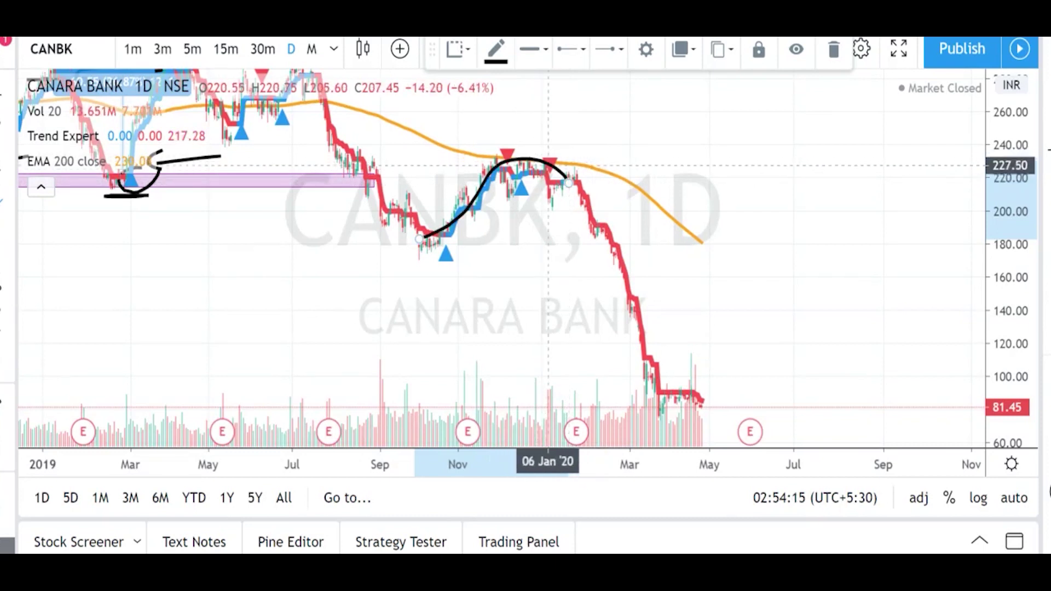
left_click_drag(551, 174, 631, 161)
mouse_move(553, 165)
left_mouse_down()
mouse_move(539, 178)
mouse_move(563, 159)
mouse_move(548, 153)
mouse_move(545, 176)
mouse_move(560, 165)
mouse_move(599, 218)
mouse_move(615, 289)
mouse_move(665, 364)
left_mouse_up()
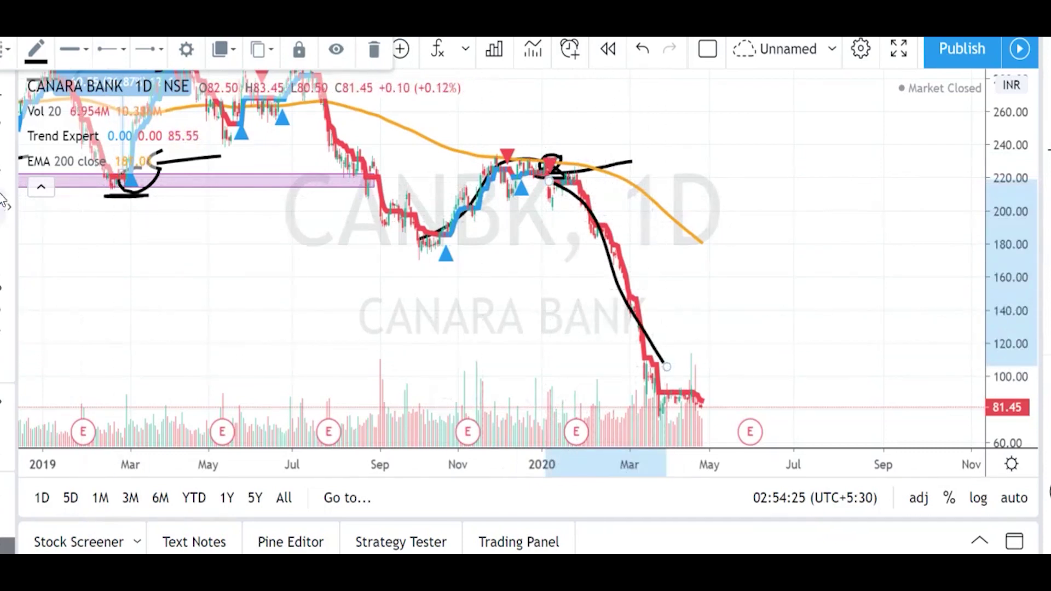
left_click(8, 323)
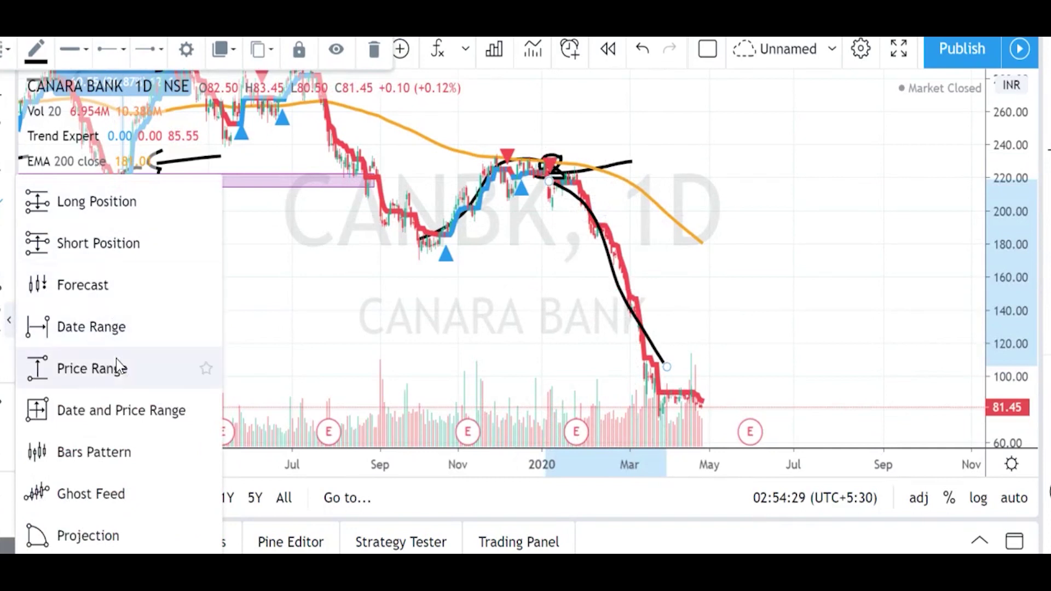
Measure the fall from the Jan '20 peak to 88.65 as a −127.50 (−58.98%) price range.
left_click(150, 367)
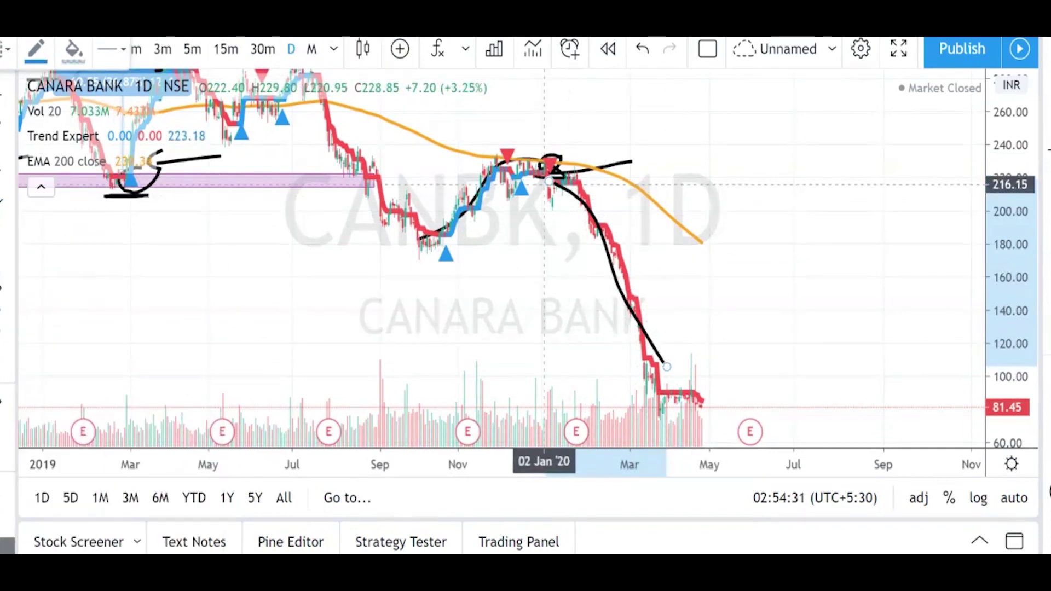
left_click(545, 185)
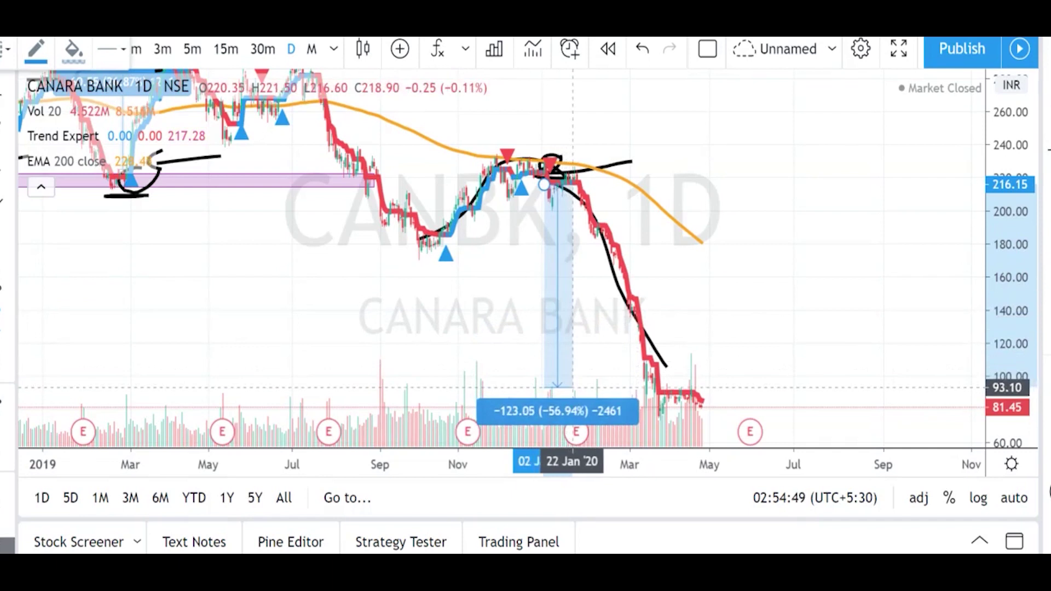
left_click(574, 395)
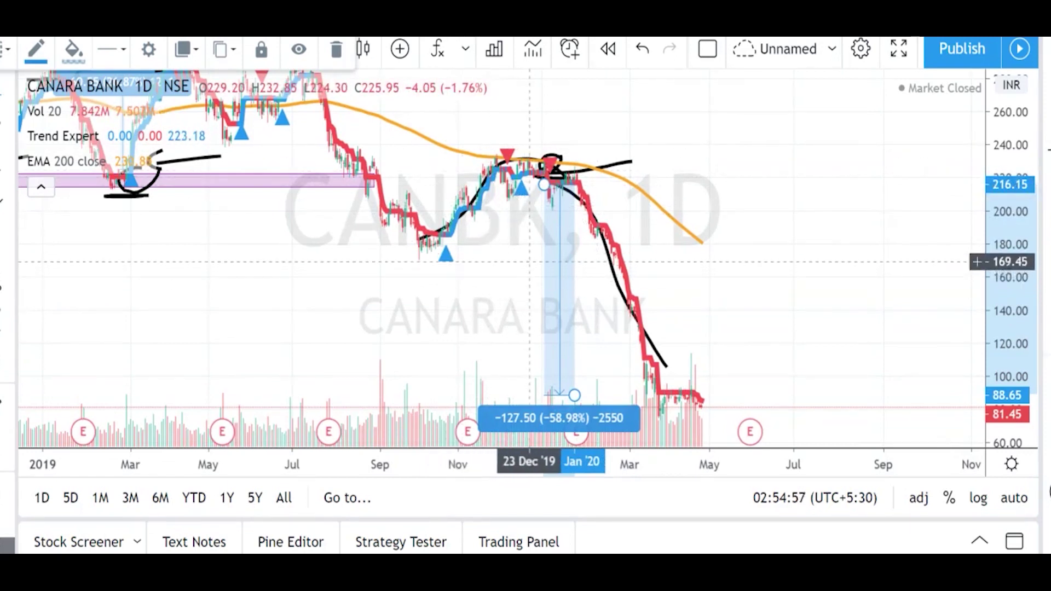
scroll(524, 237, "up", 2)
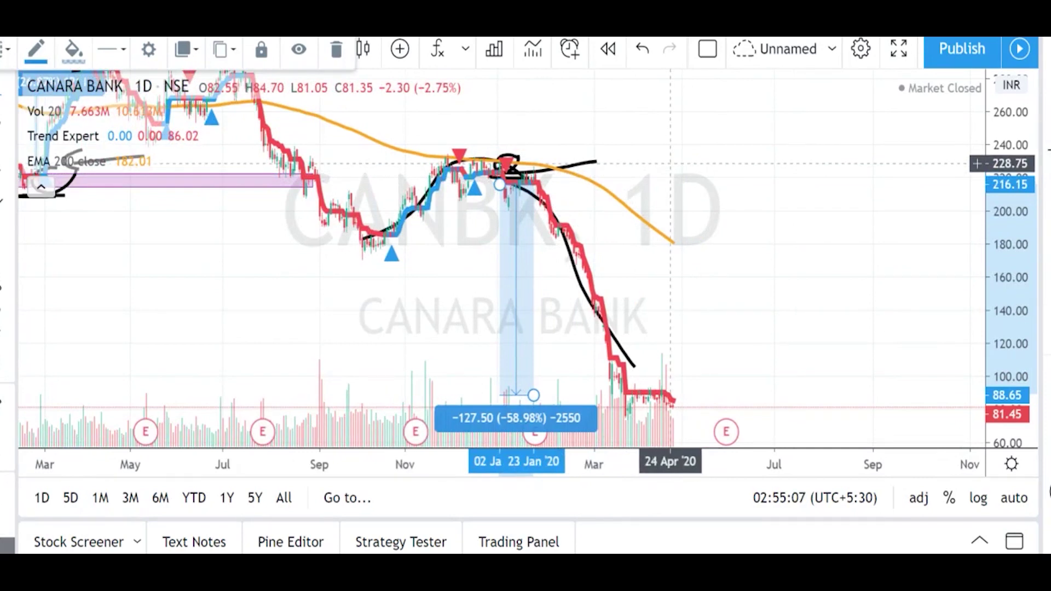
scroll(667, 190, "down", 2)
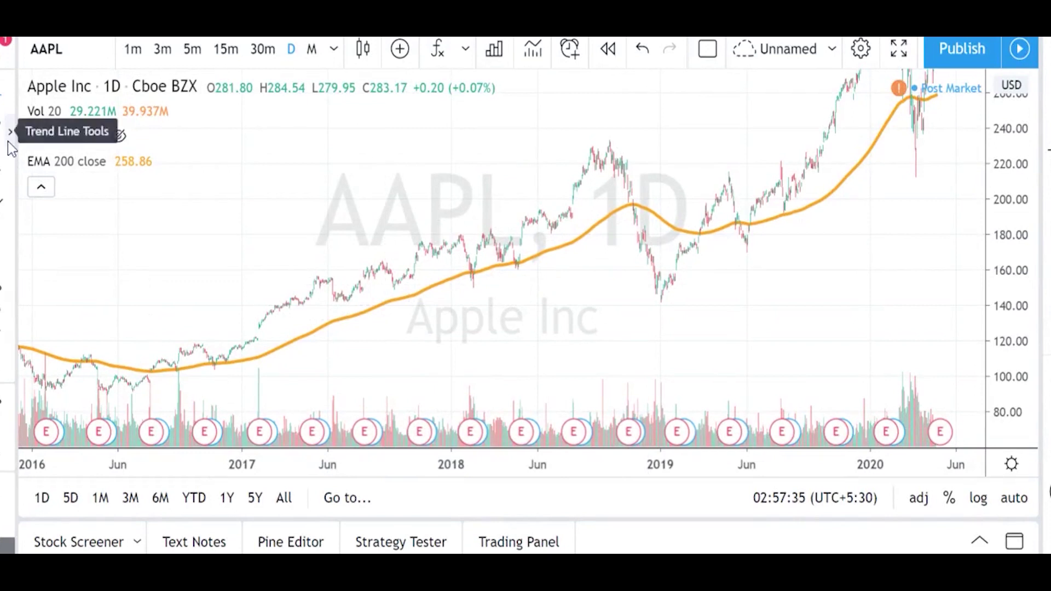
Draw small rectangles over Apple's Jan–Feb '18 and May '18 pullbacks onto the 200 EMA.
left_click(8, 141)
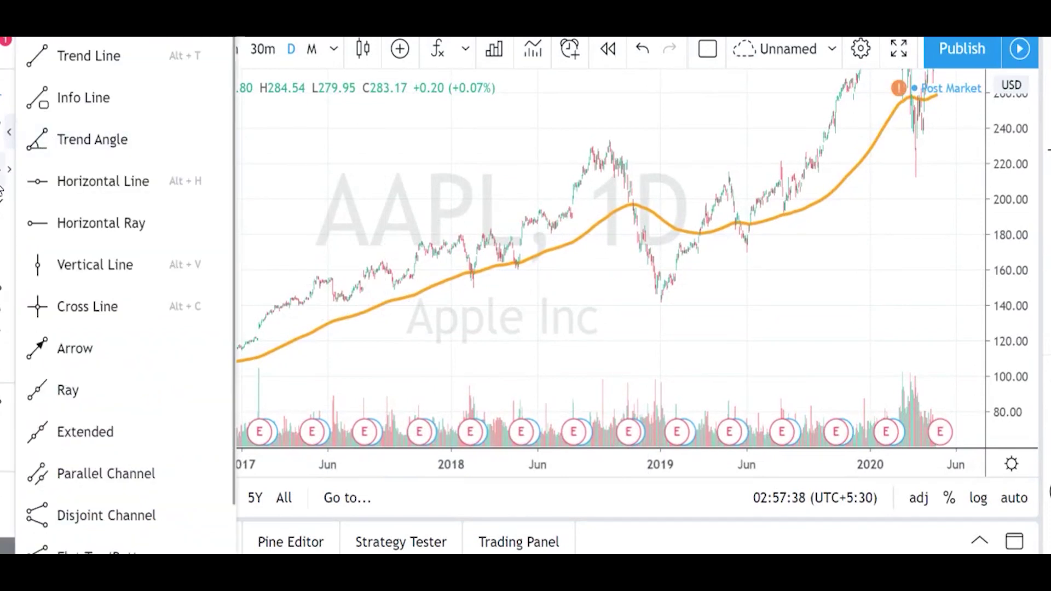
left_click(7, 218)
left_click(12, 213)
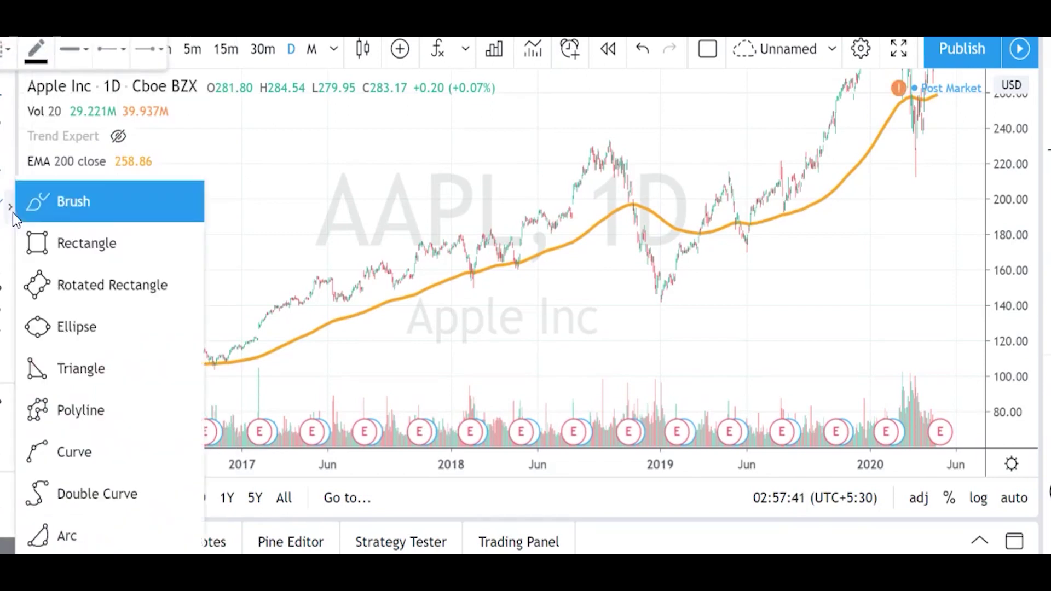
left_click(104, 247)
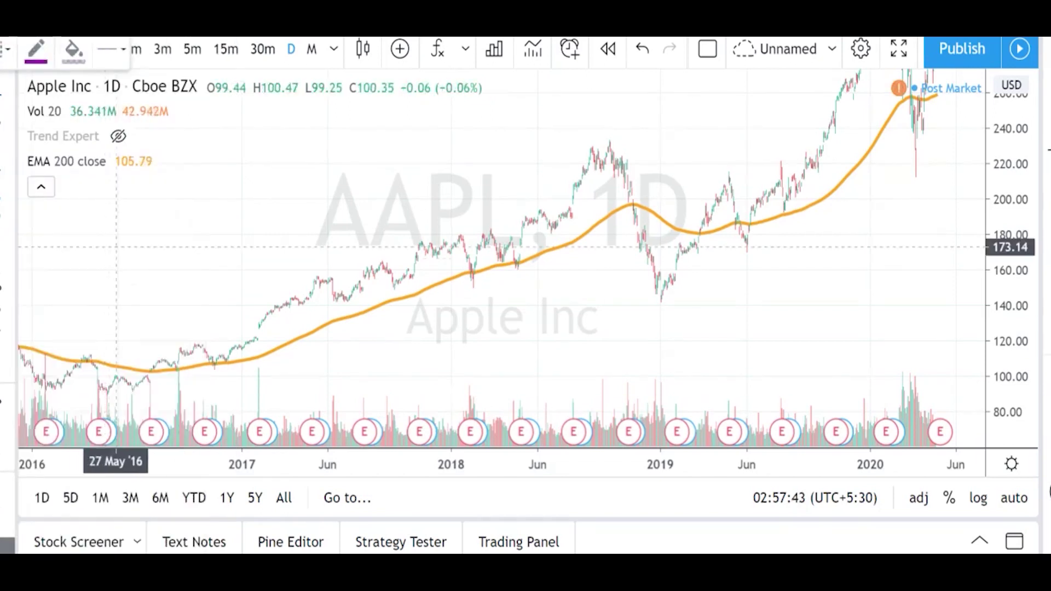
left_click(463, 269)
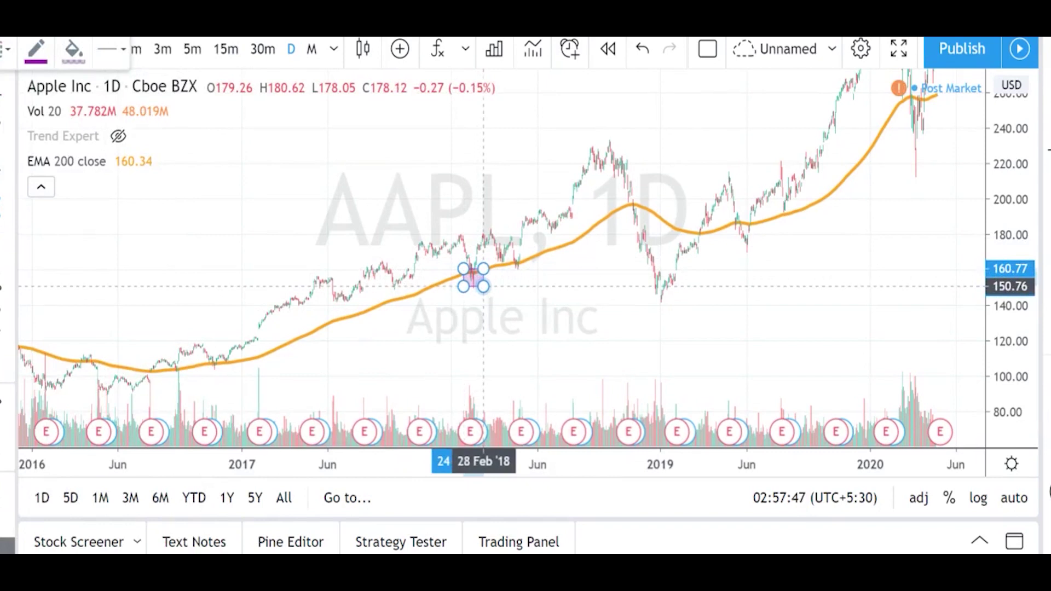
left_click(479, 291)
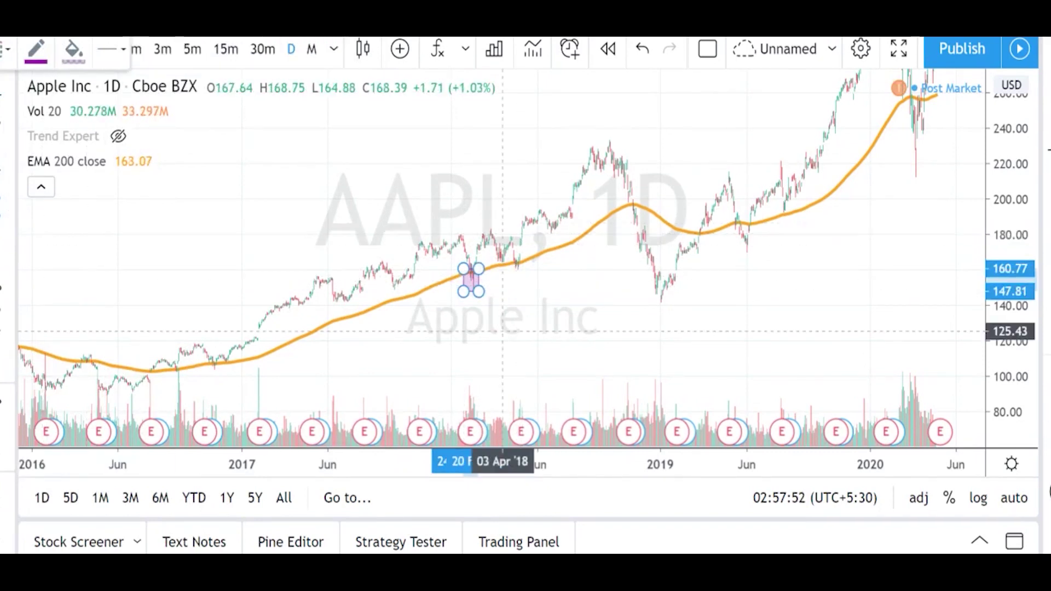
left_click(513, 257)
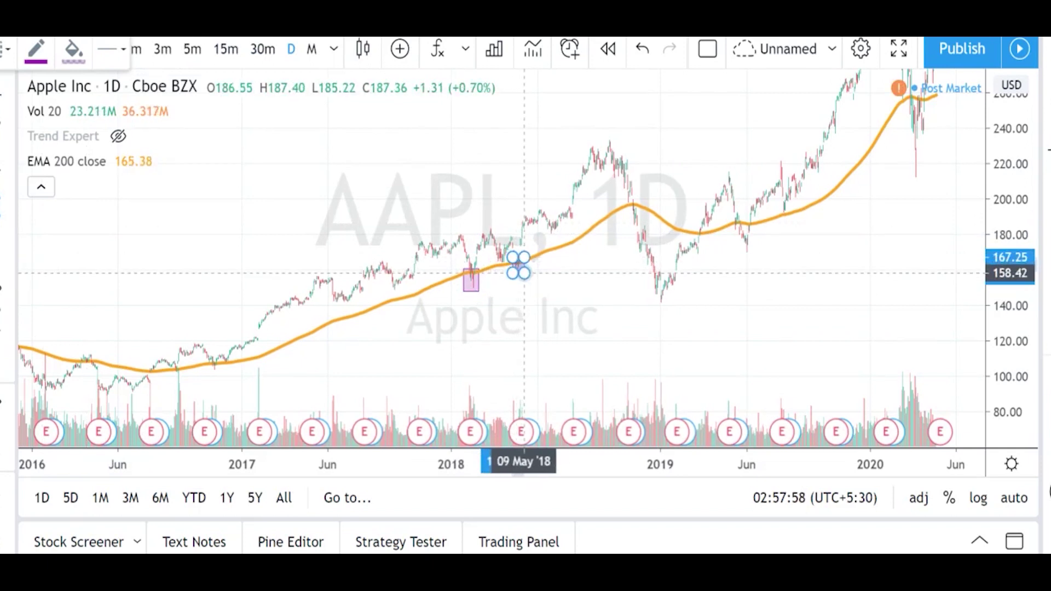
left_click(526, 275)
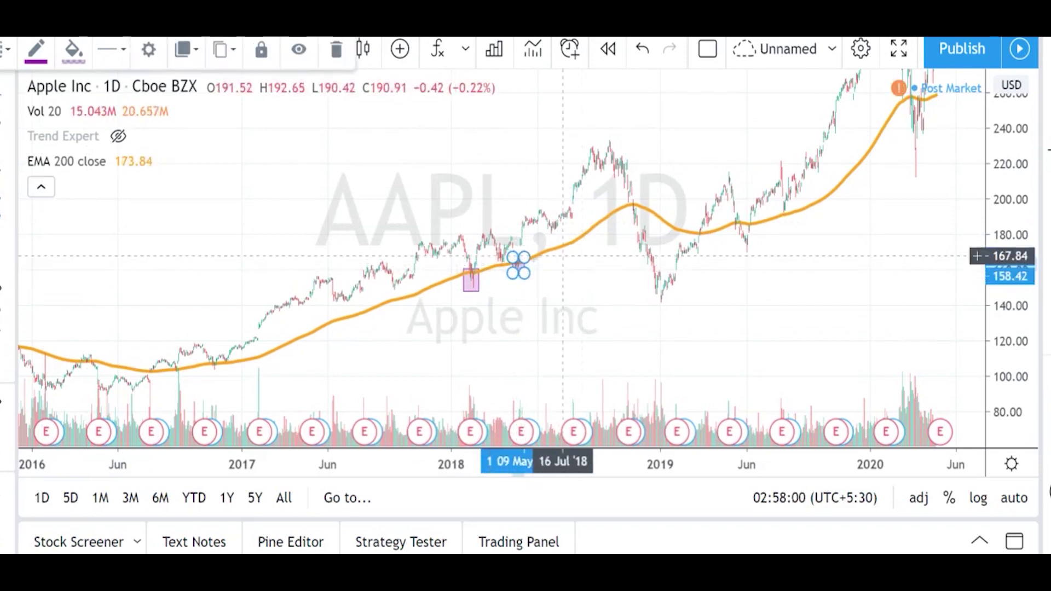
left_click(586, 277)
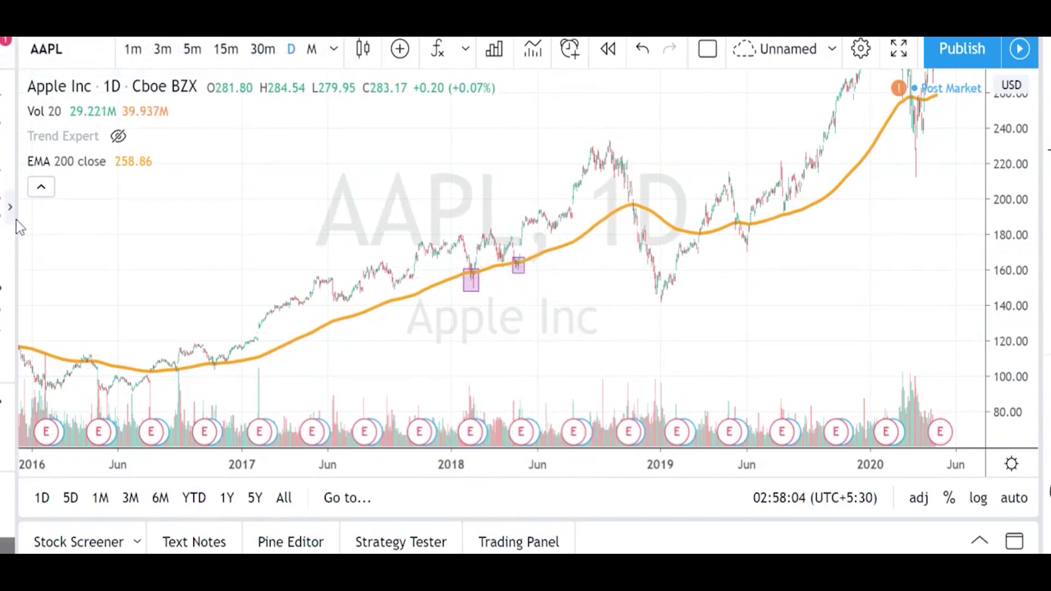
Box the May–June 2019 dip onto the EMA 200 and pan toward the 2020 prices.
left_click(519, 266)
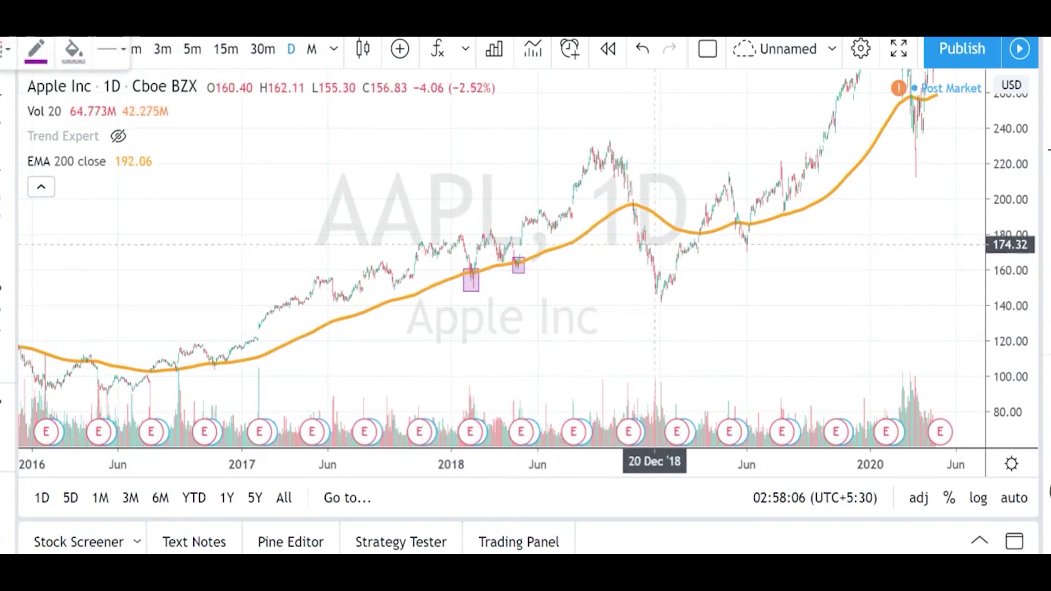
left_click(727, 214)
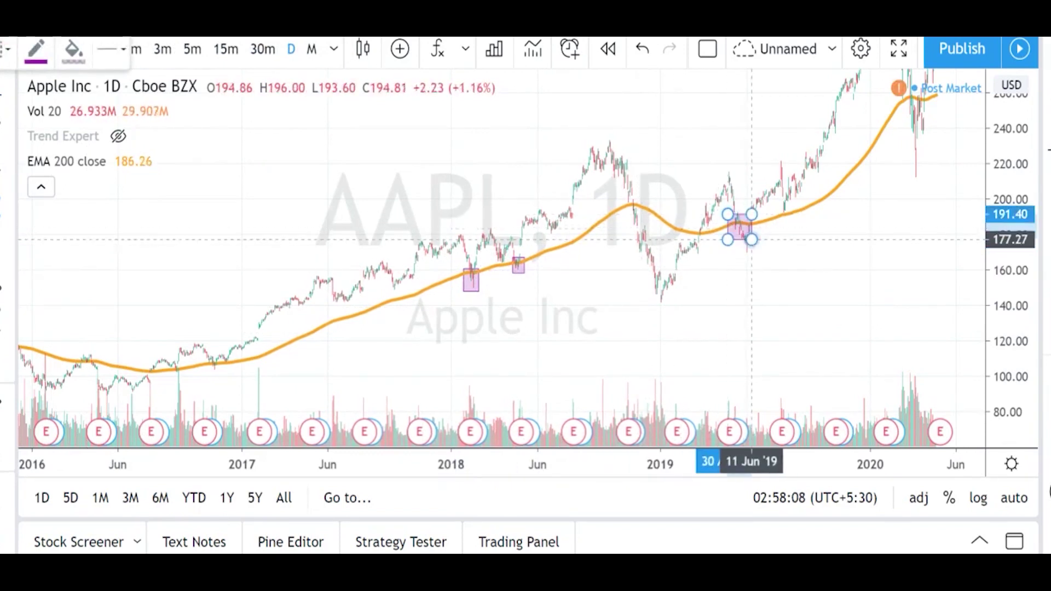
left_click(758, 250)
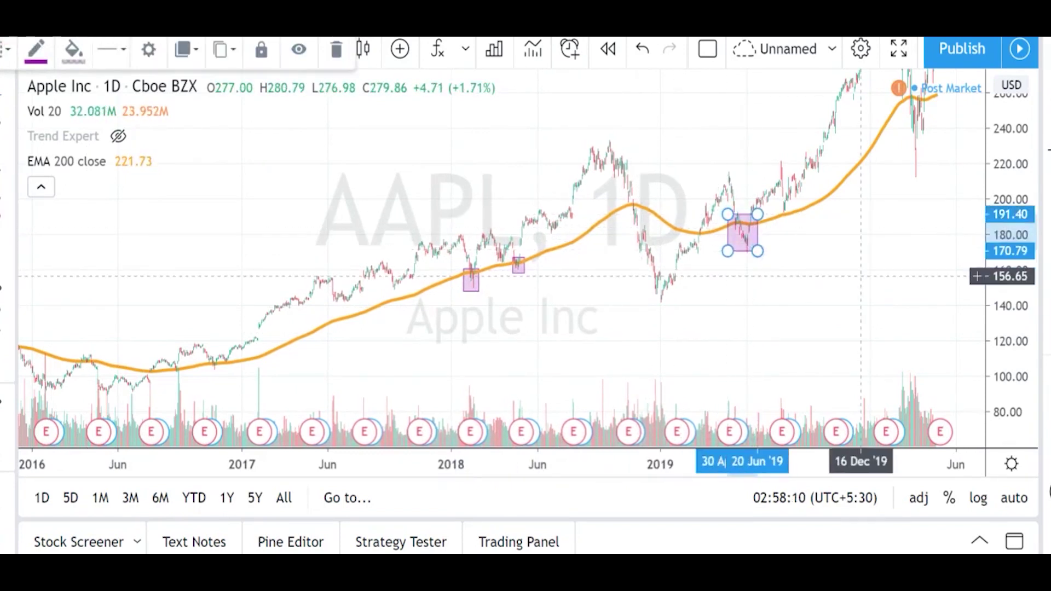
scroll(876, 274, "up", 2)
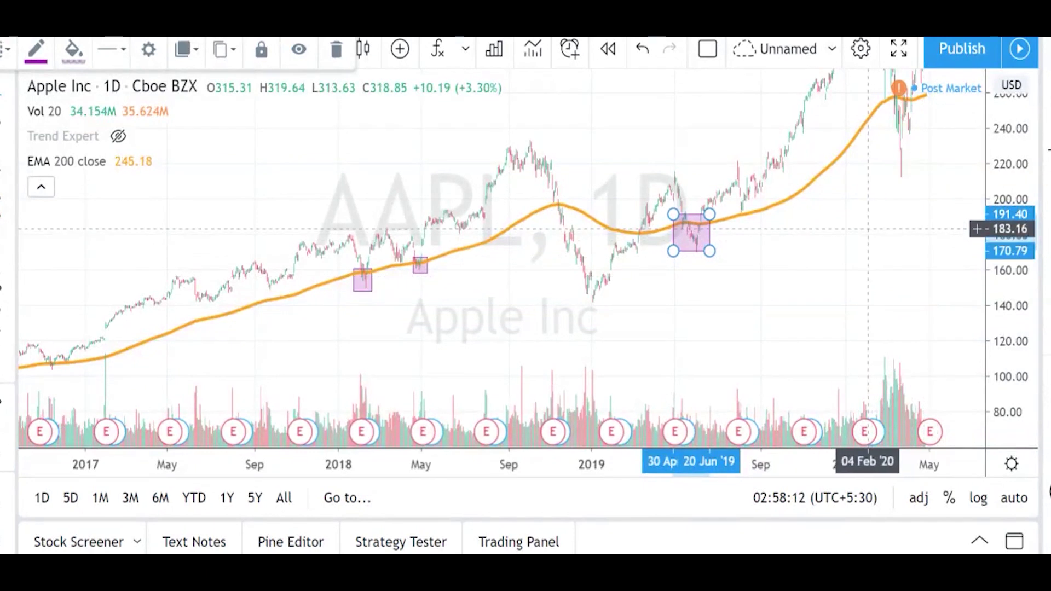
left_click(868, 228)
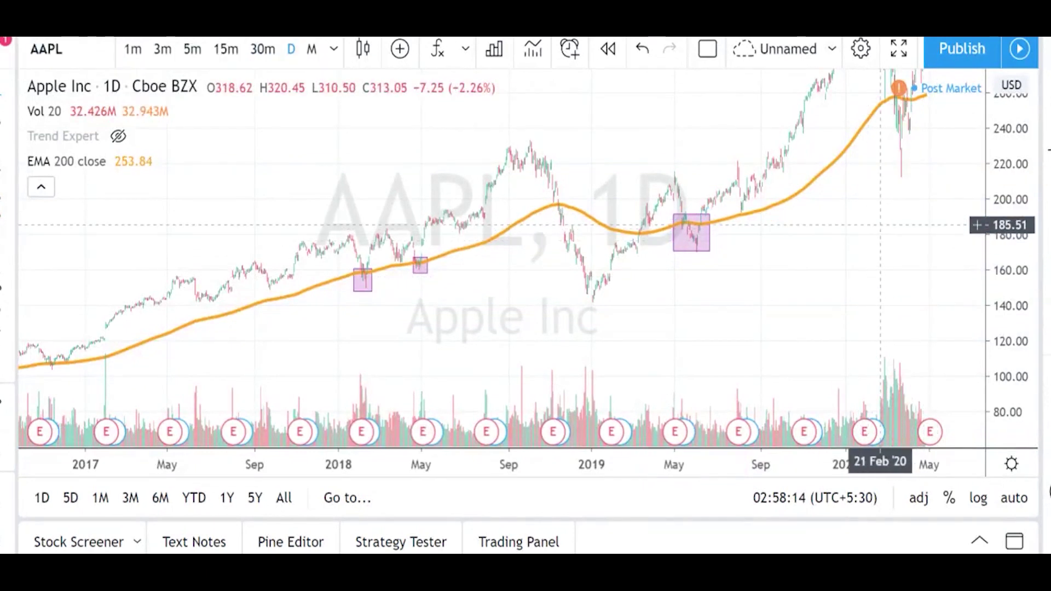
left_click_drag(898, 216, 751, 312)
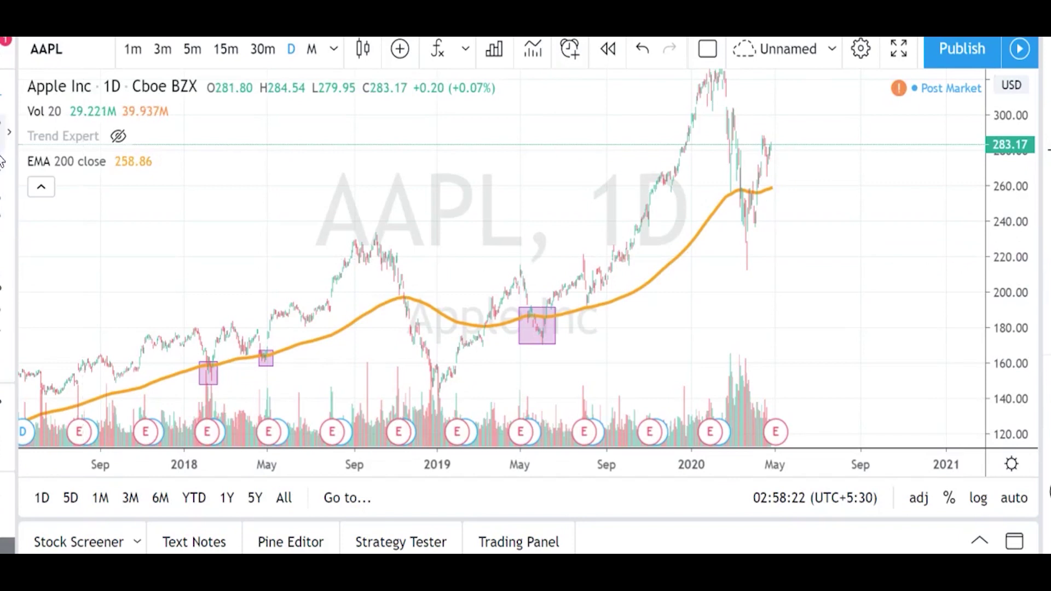
Brush strokes tracing Apple's rise to the February 2020 peak and the crash after it.
left_click(12, 212)
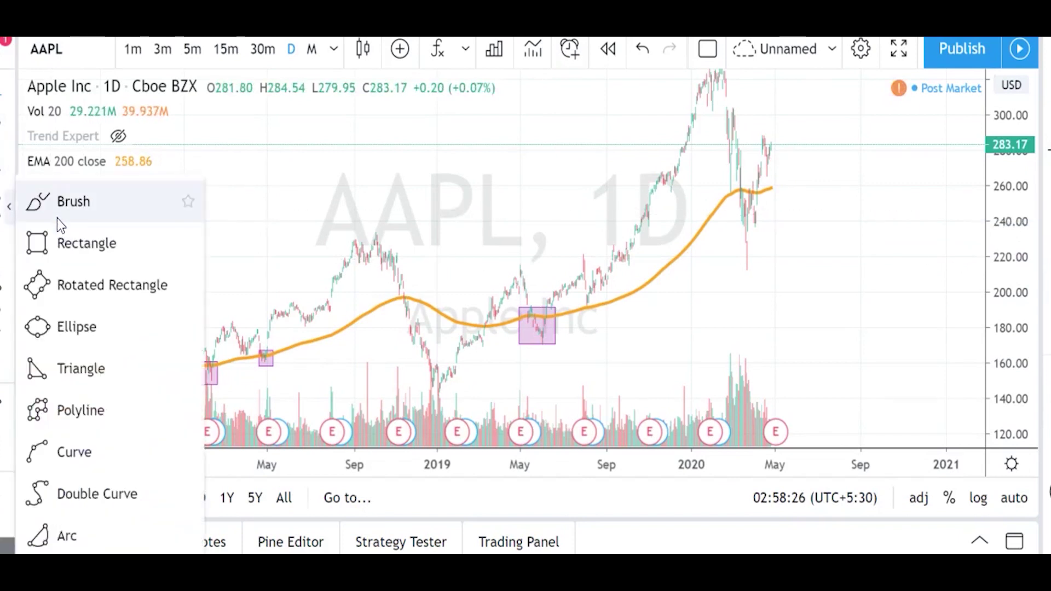
left_click(57, 217)
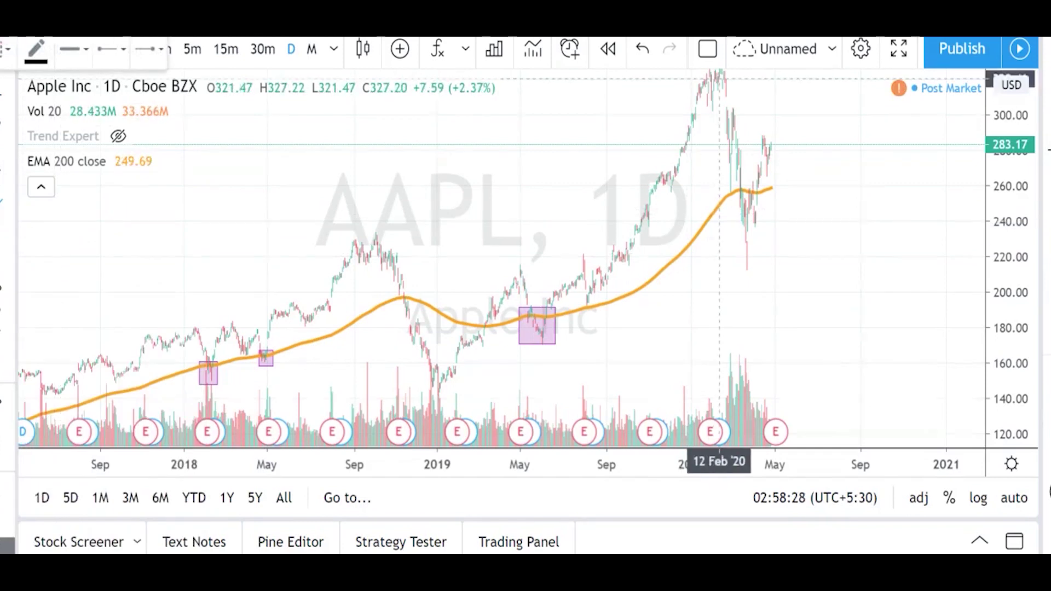
left_click_drag(718, 80, 646, 234)
left_click_drag(712, 102, 735, 232)
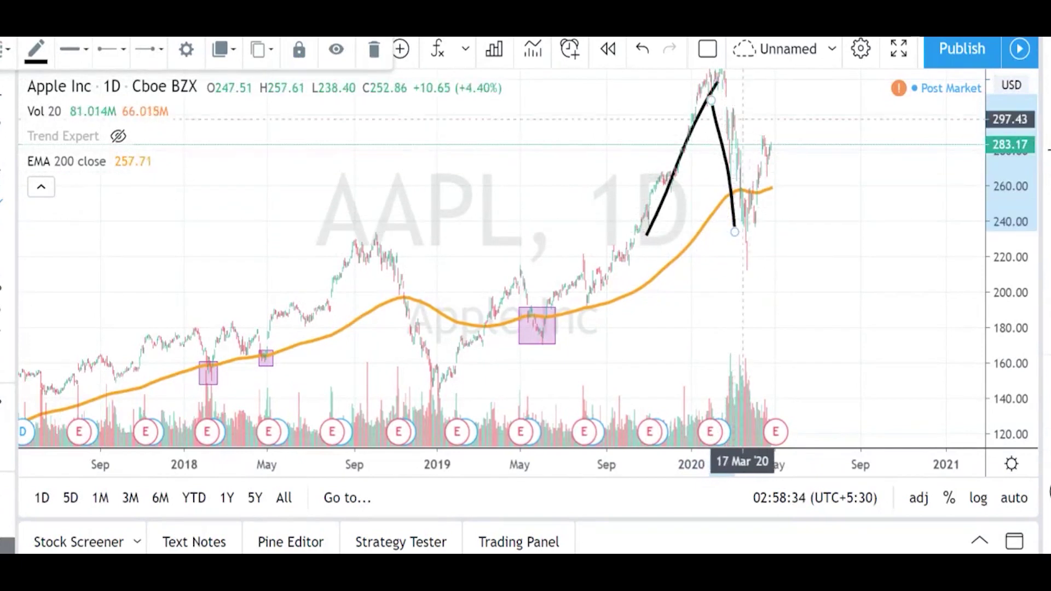
mouse_move(728, 79)
left_mouse_down()
mouse_move(759, 224)
mouse_move(770, 188)
mouse_move(791, 199)
mouse_move(759, 185)
mouse_move(768, 194)
left_mouse_up()
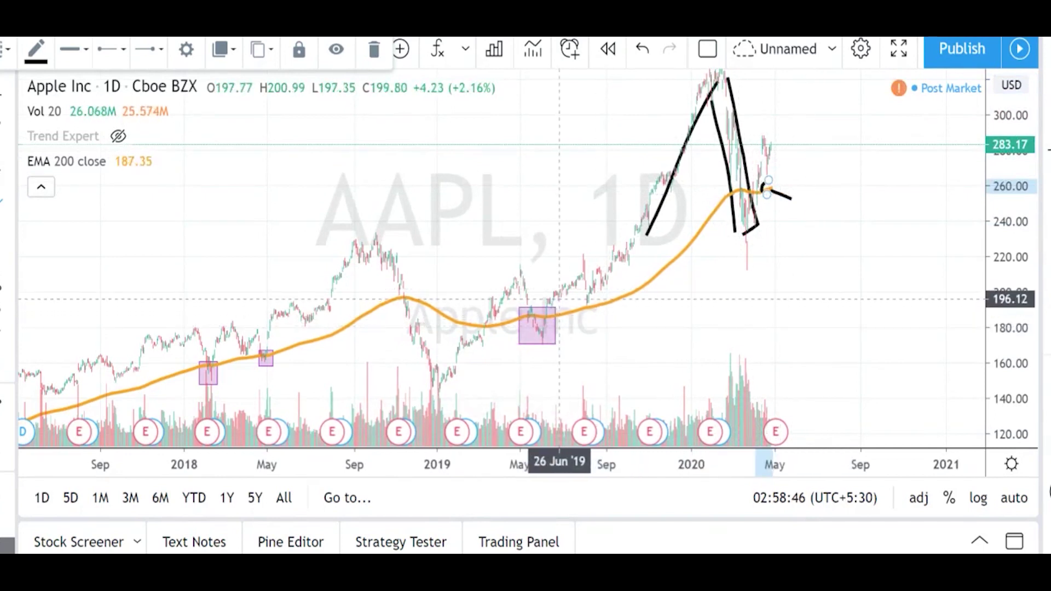
left_click(564, 308)
Draw arrows at the 2018 and mid-2019 boxes and trace the late-2018 drop into an early-2019 V.
left_click_drag(560, 302, 551, 310)
scroll(550, 311, "down", 2)
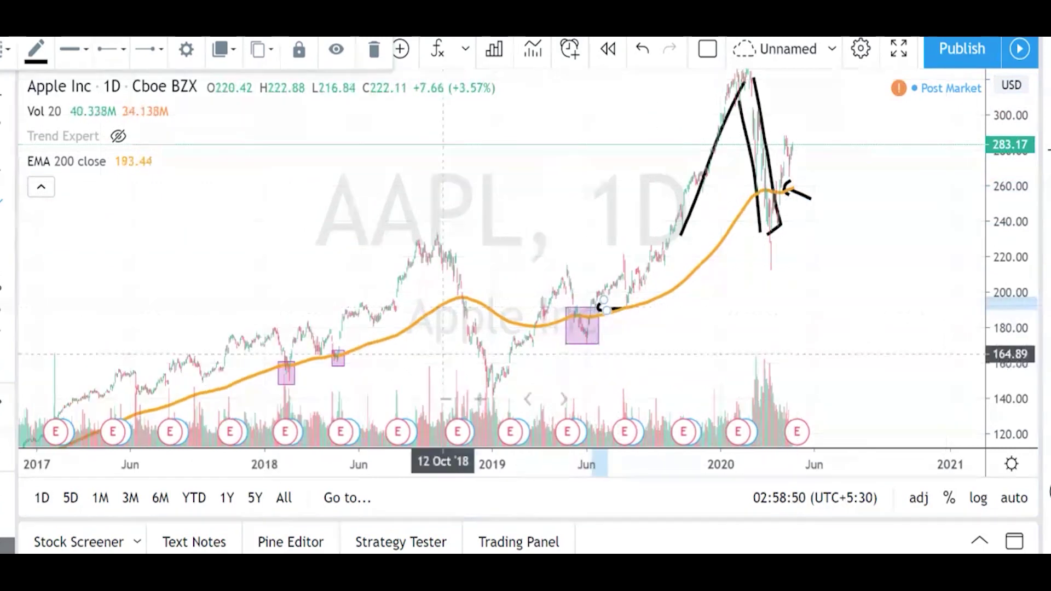
left_click(355, 357)
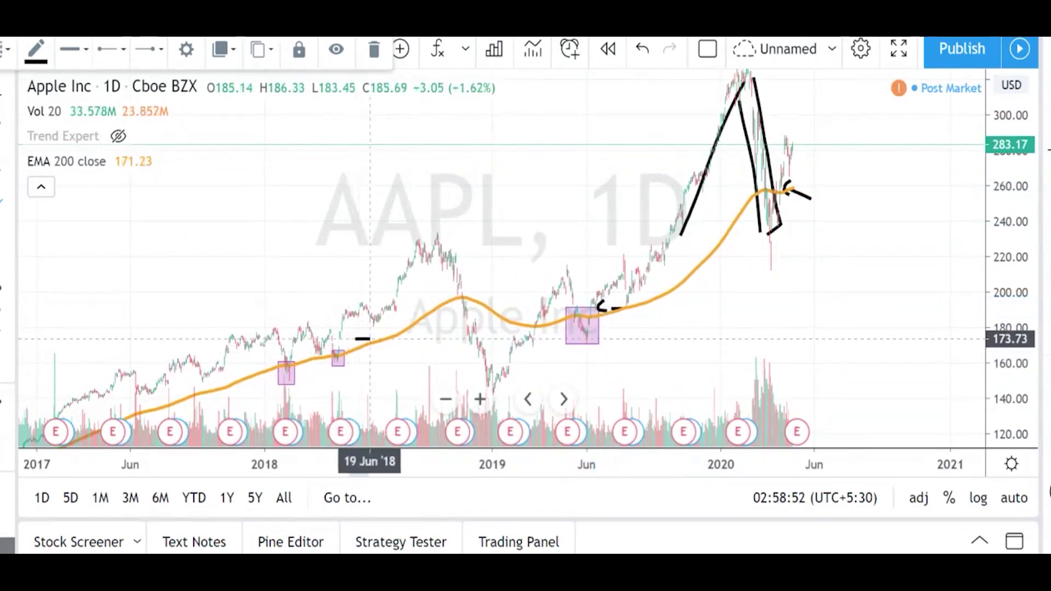
mouse_move(356, 340)
left_mouse_down()
mouse_move(368, 349)
mouse_move(304, 367)
left_mouse_up()
mouse_move(446, 249)
left_mouse_down()
mouse_move(467, 338)
mouse_move(548, 271)
left_mouse_up()
left_click_drag(504, 383, 527, 343)
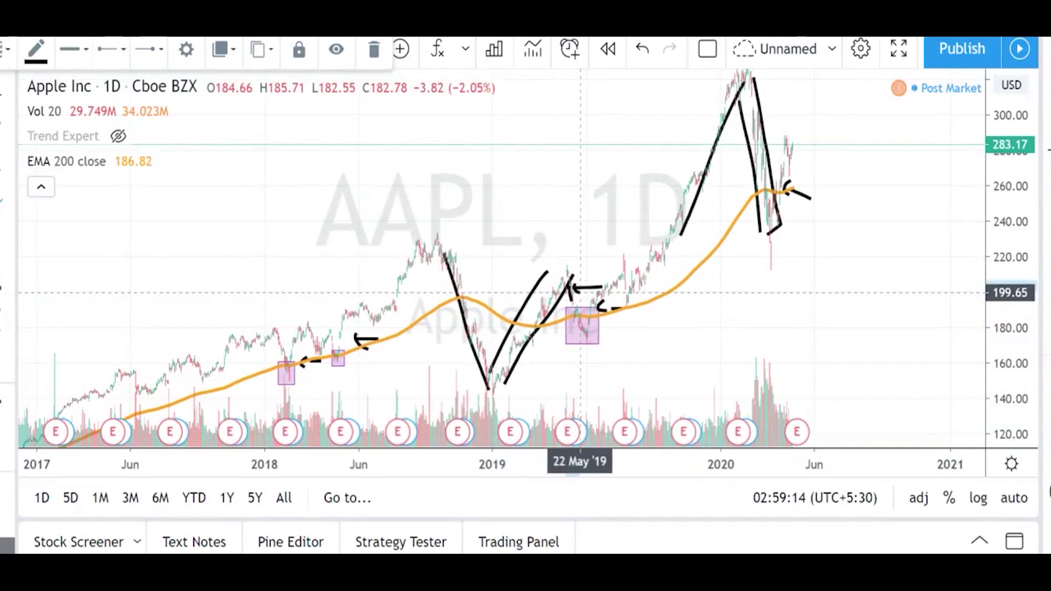
scroll(431, 315, "down", 1)
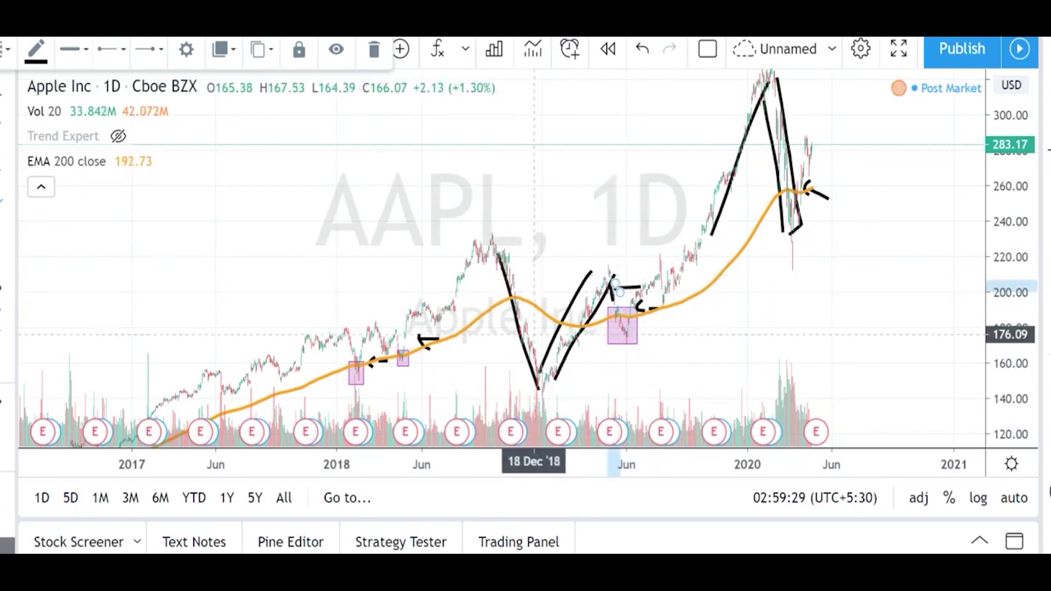
scroll(471, 346, "down", 2)
scroll(479, 361, "down", 2)
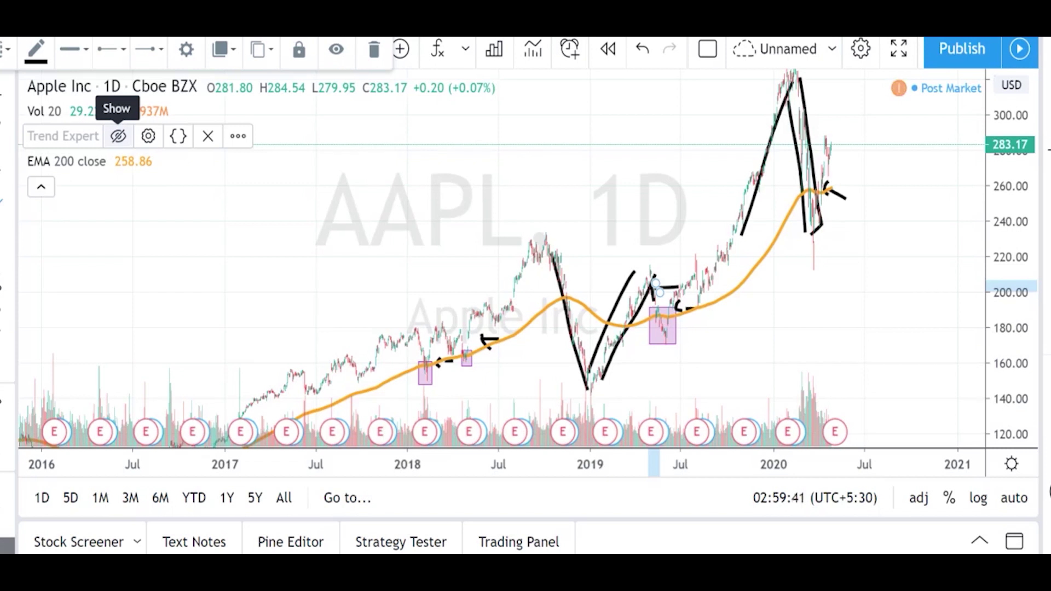
Unhide Trend Expert on the Apple chart and arrow the mid-2019 sell signal.
left_click(122, 142)
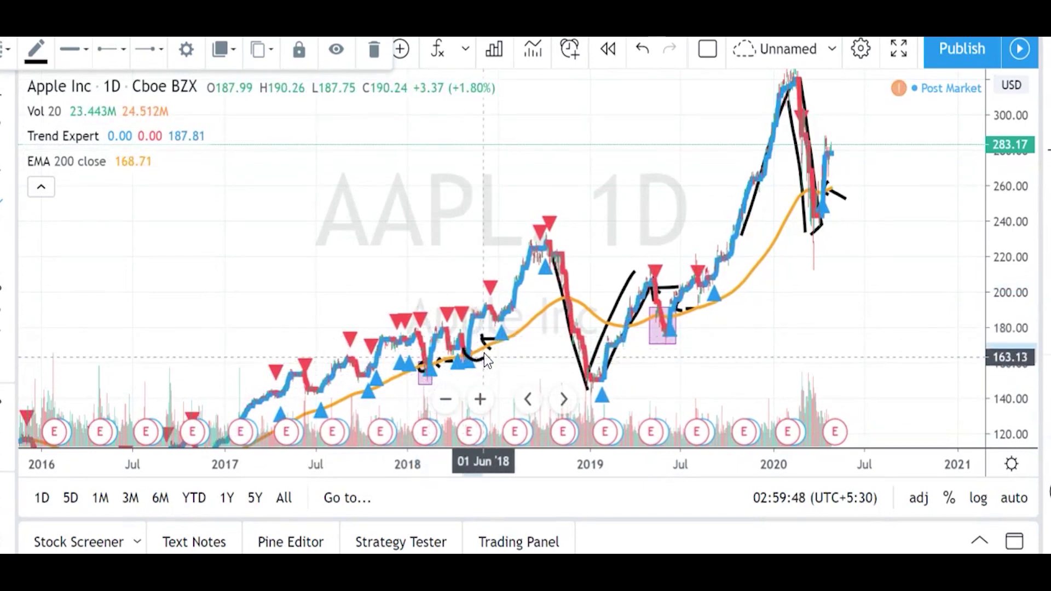
scroll(538, 330, "up", 2)
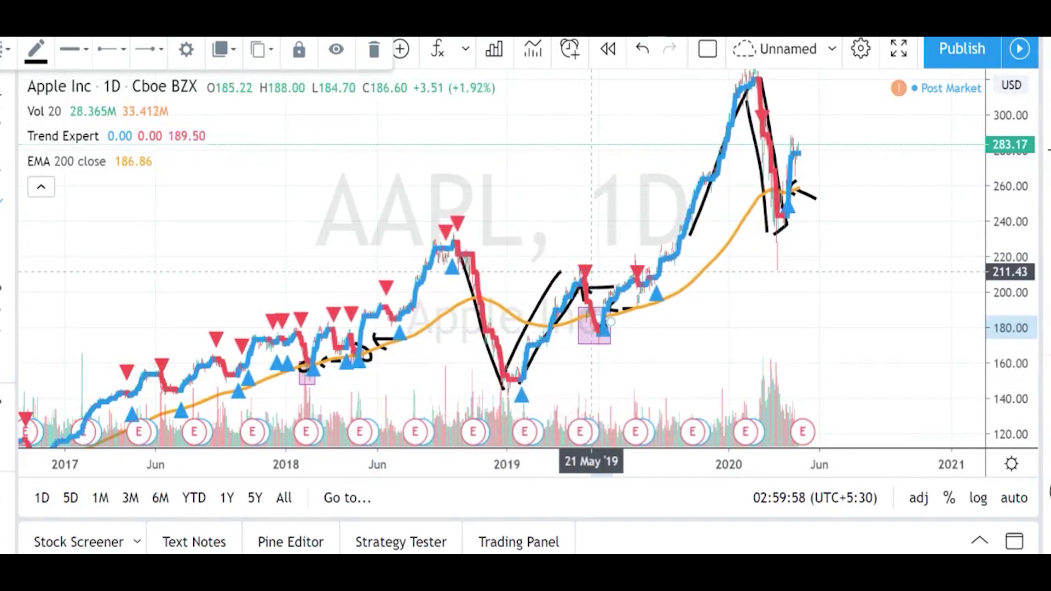
mouse_move(592, 268)
left_mouse_down()
mouse_move(597, 240)
mouse_move(609, 258)
left_mouse_up()
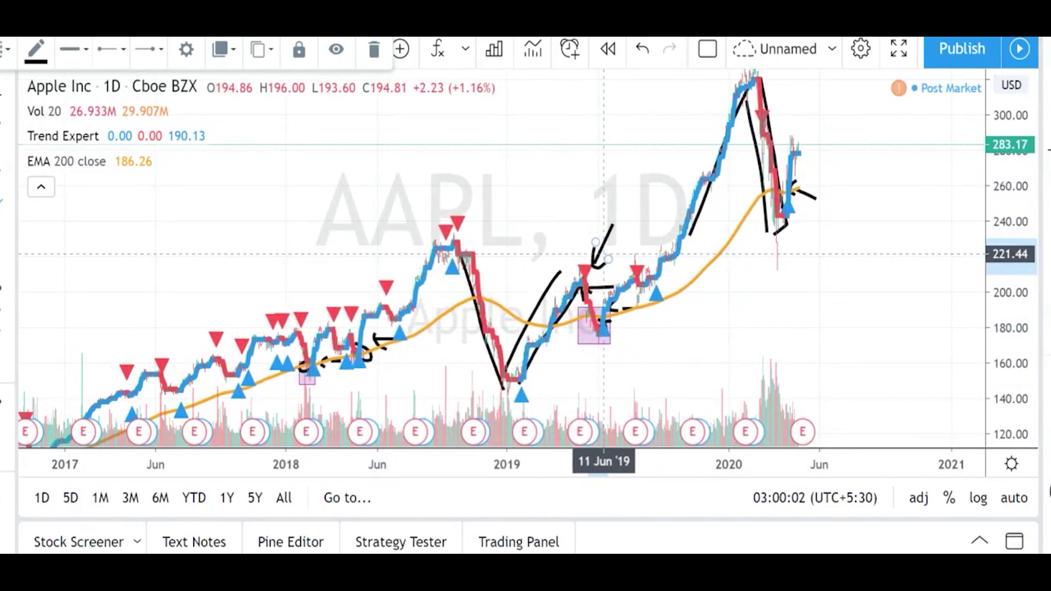
Compress the price scale and brush-trace the drop from the February 2020 peak.
scroll(658, 263, "up", 3)
left_click_drag(1000, 117, 1015, 237)
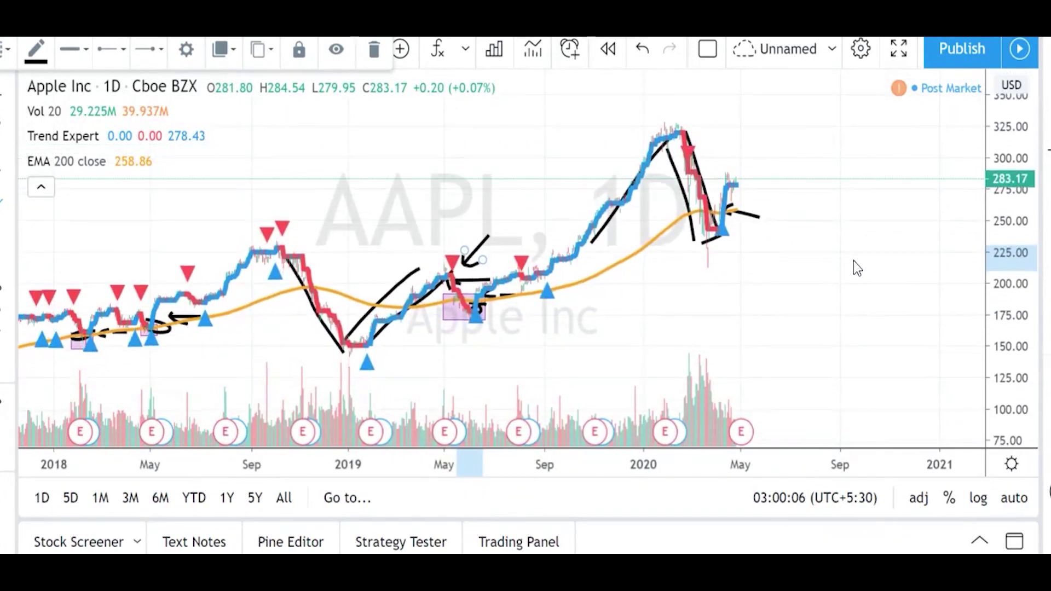
scroll(857, 267, "up", 5)
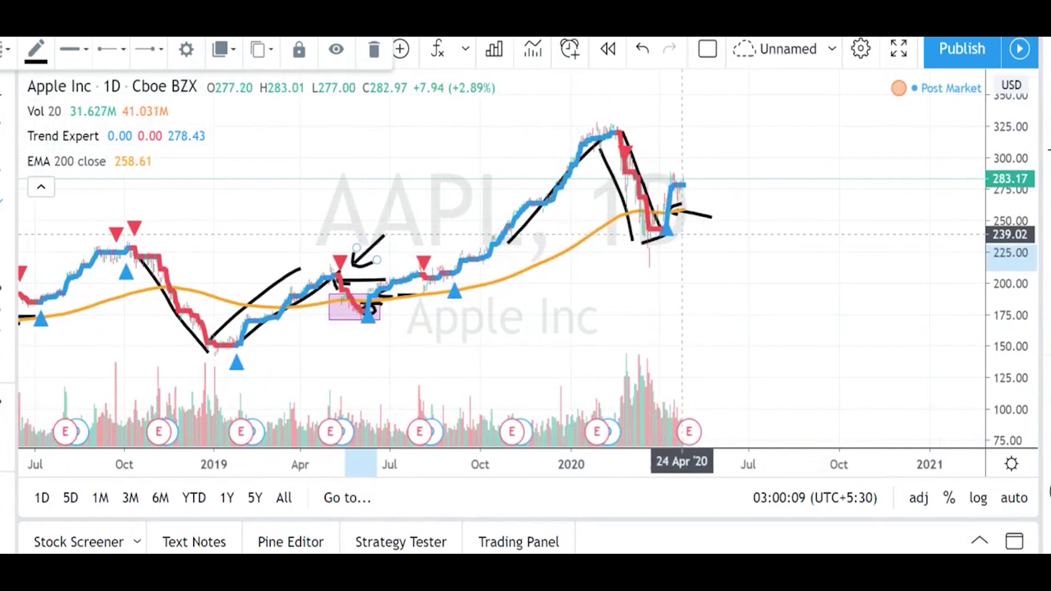
mouse_move(621, 125)
left_mouse_down()
mouse_move(661, 225)
mouse_move(662, 238)
mouse_move(642, 246)
mouse_move(677, 234)
mouse_move(667, 215)
mouse_move(657, 234)
mouse_move(666, 241)
mouse_move(675, 227)
mouse_move(665, 216)
left_mouse_up()
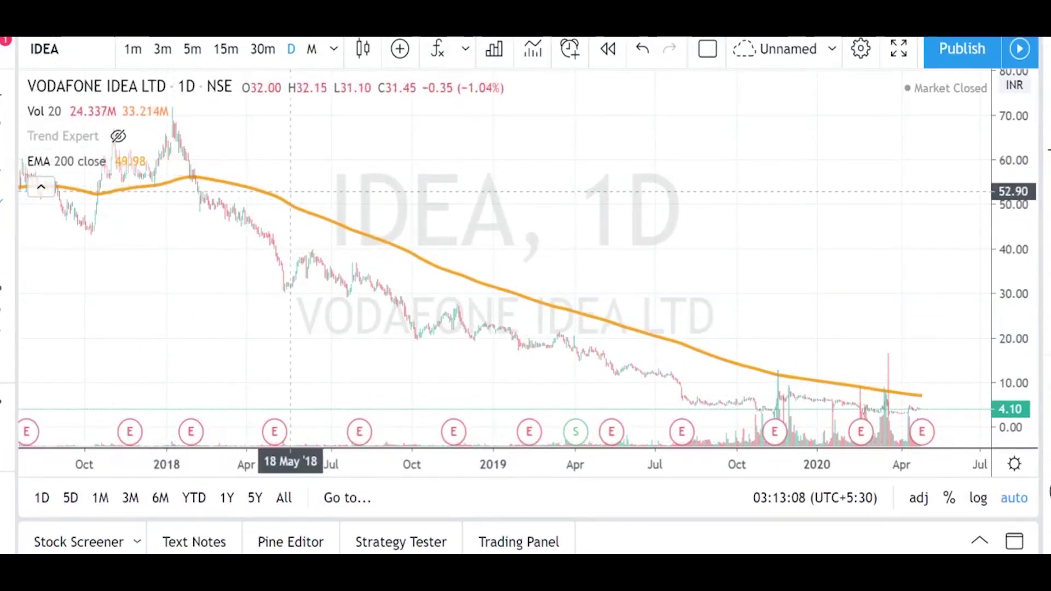
Set Vodafone Idea to monthly candles, unhide Trend Expert, and brush-mark the 2018 sell signal.
left_click(312, 50)
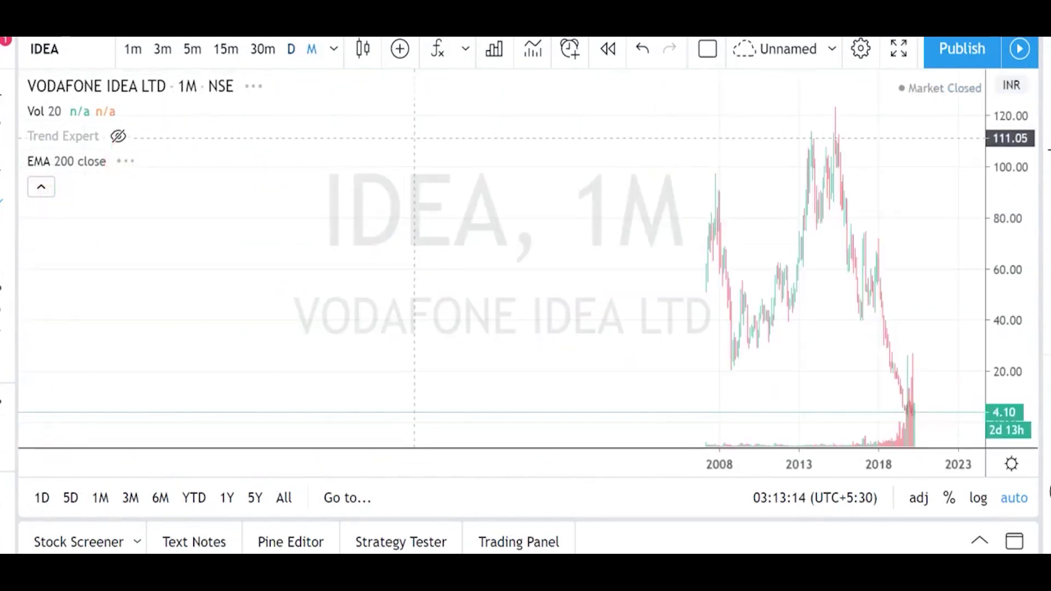
scroll(568, 192, "up", 10)
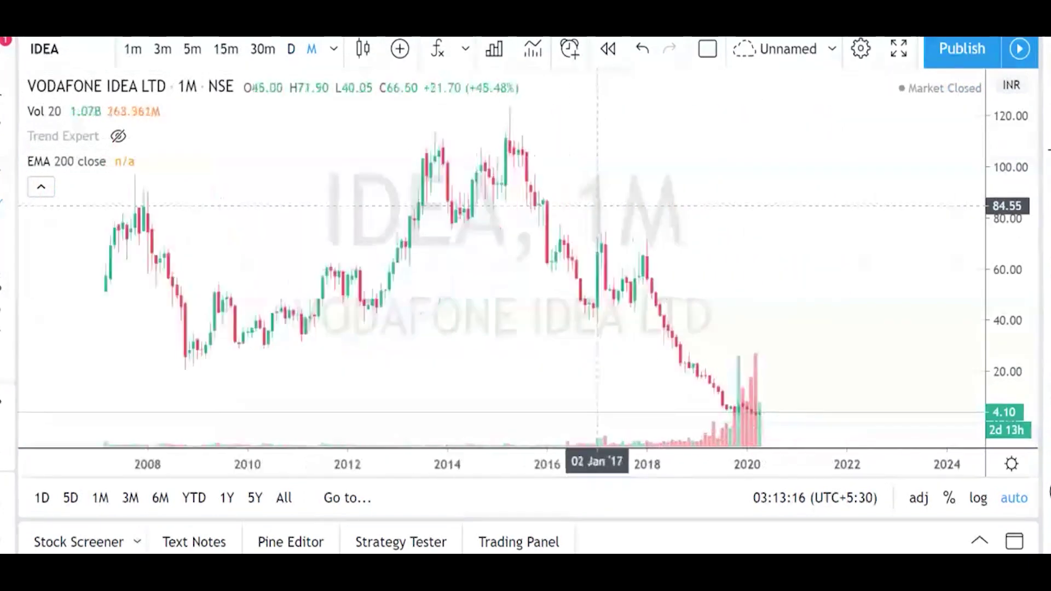
mouse_move(63, 136)
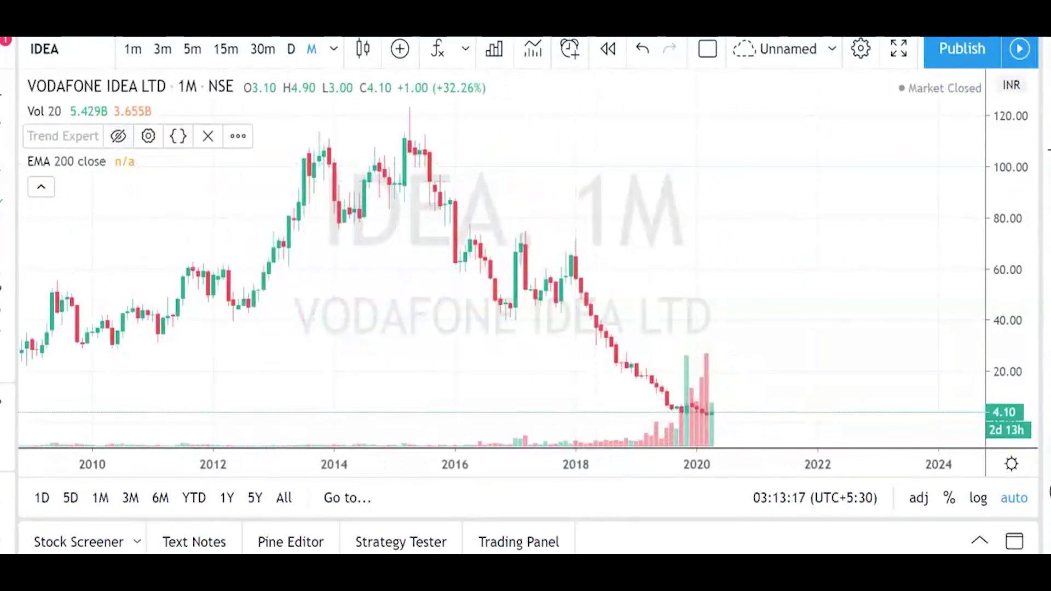
left_click(118, 137)
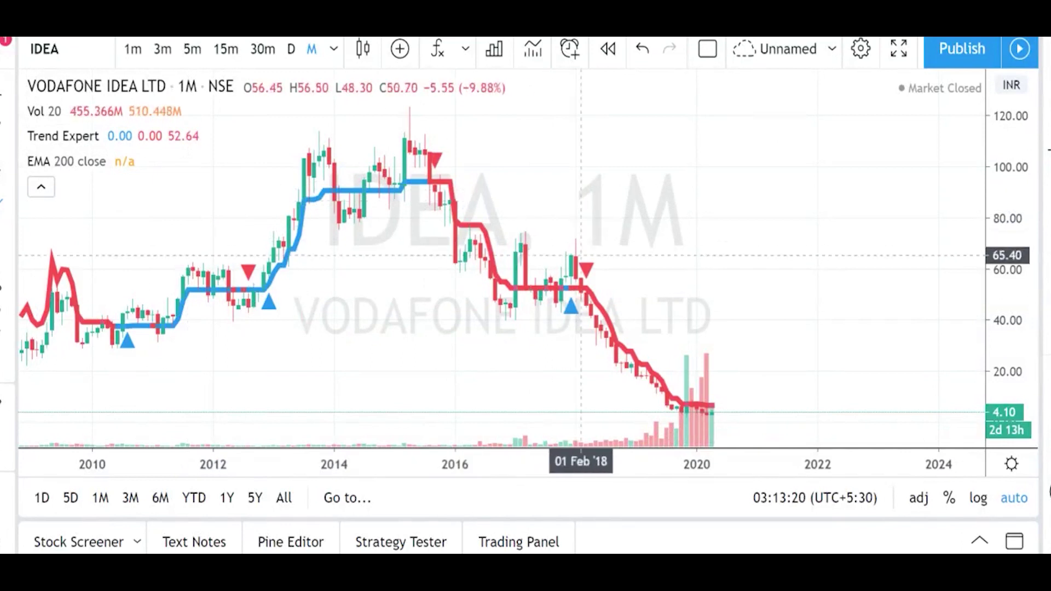
left_click_drag(581, 268, 636, 363)
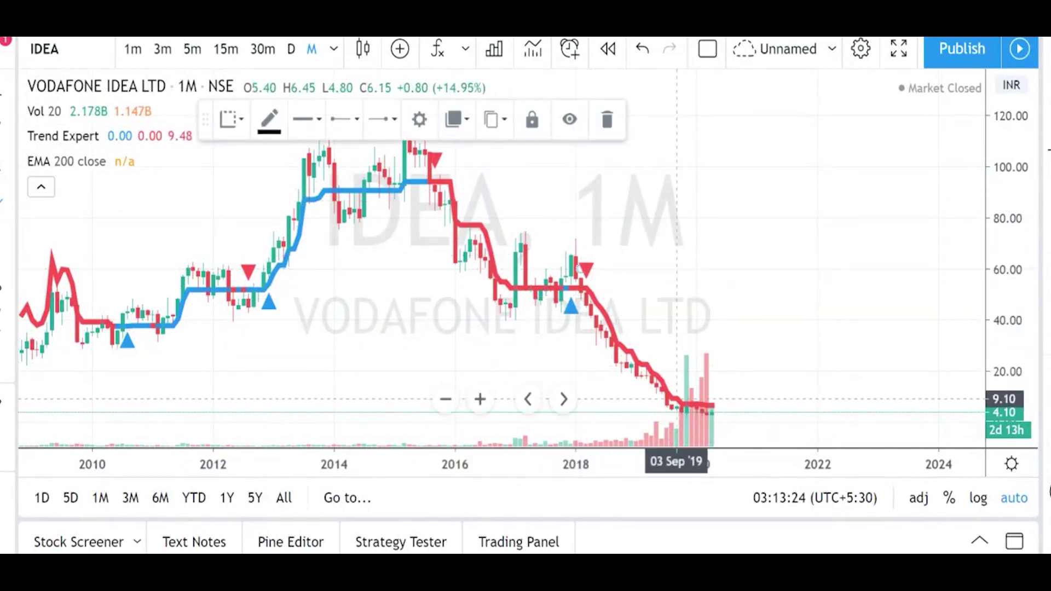
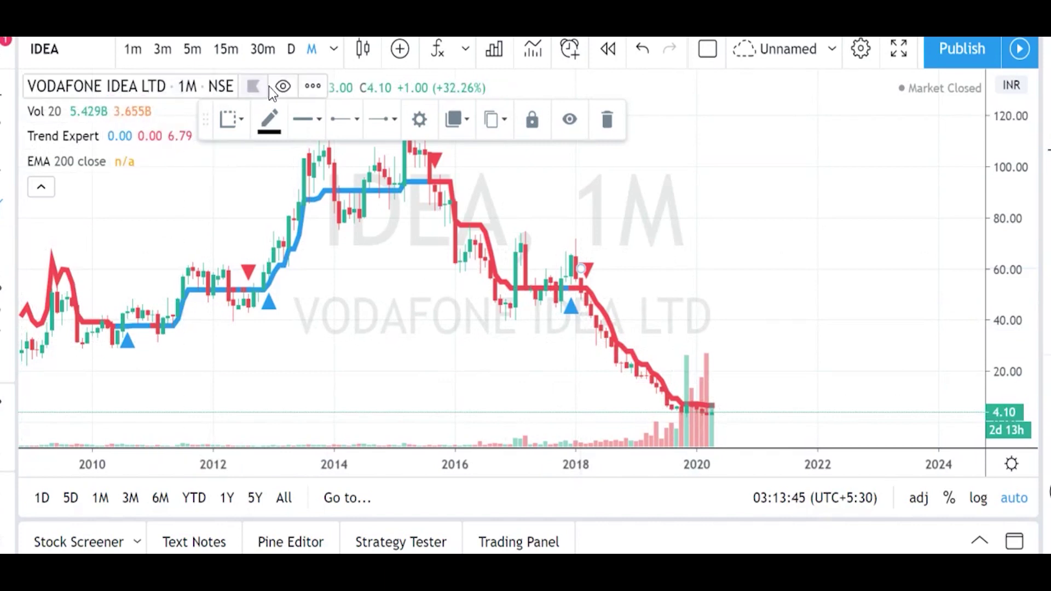
Switch the IDEA chart to daily candles and zoom out to mid-2017 through 2020.
left_click(291, 49)
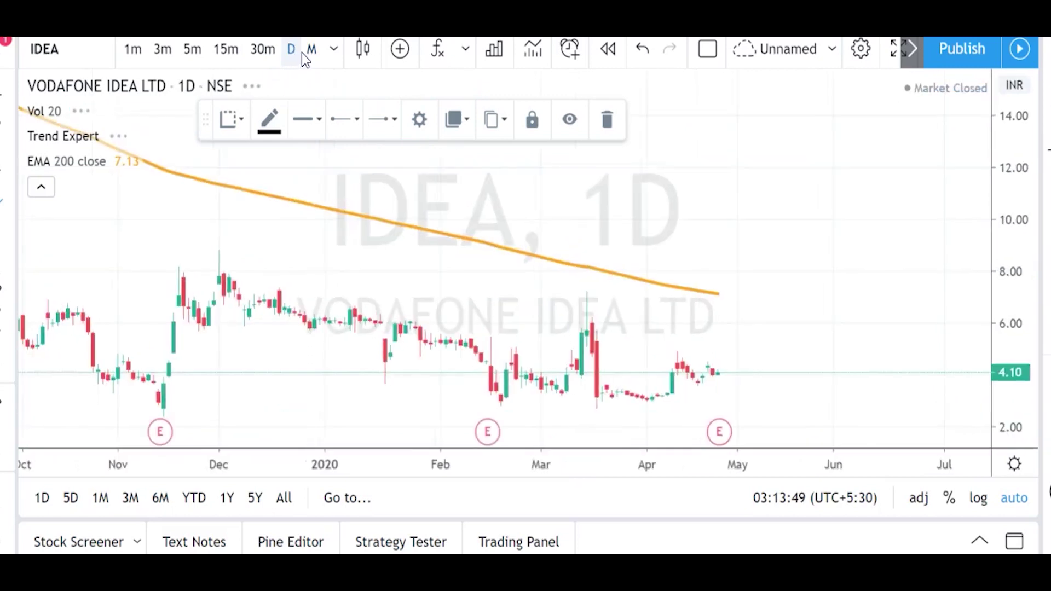
scroll(394, 258, "down", 5)
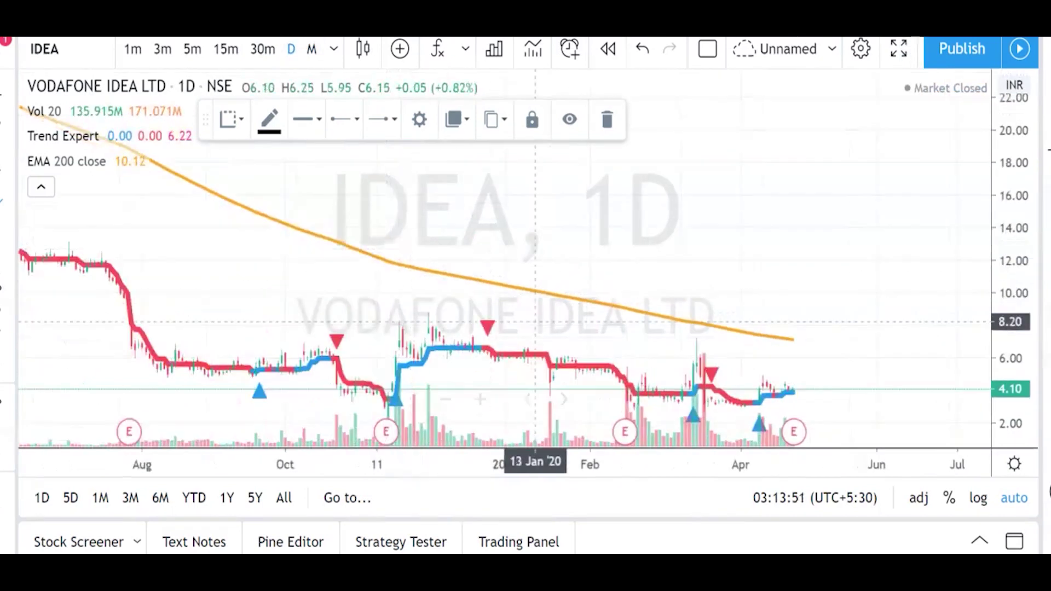
scroll(519, 305, "down", 3)
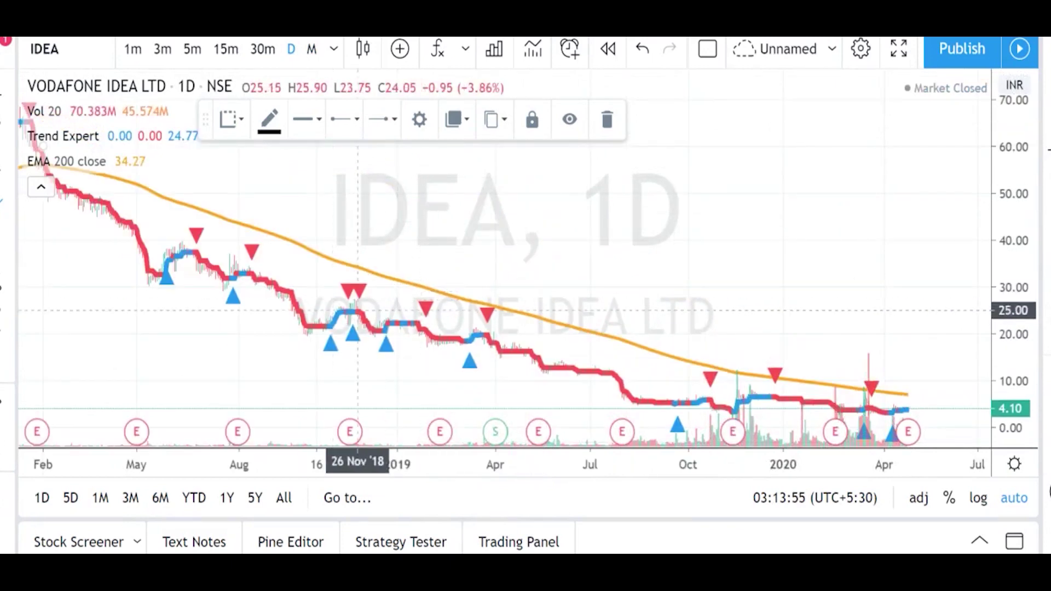
scroll(209, 256, "down", 2)
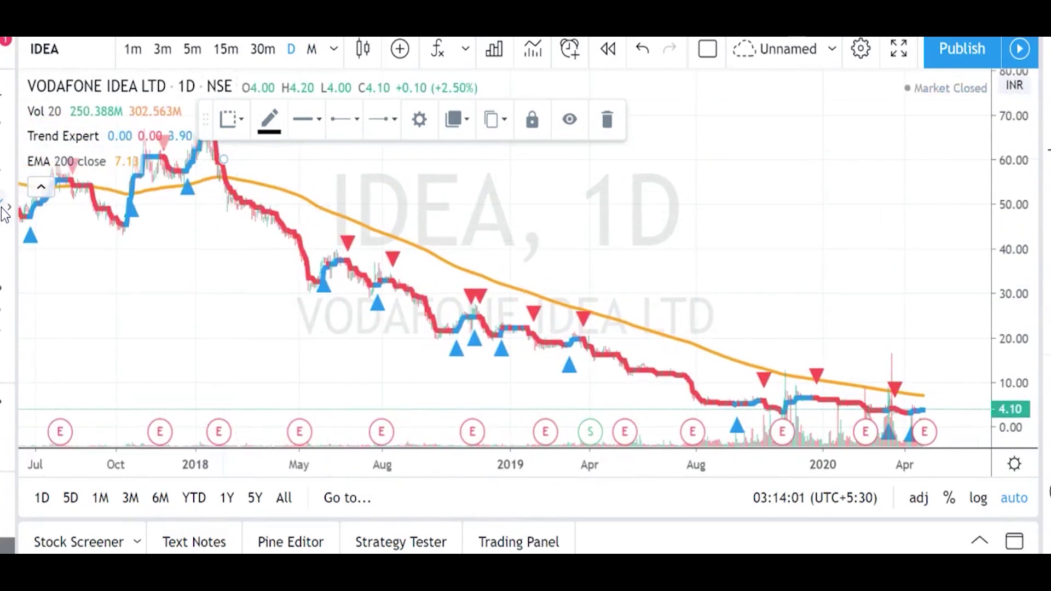
mouse_move(108, 144)
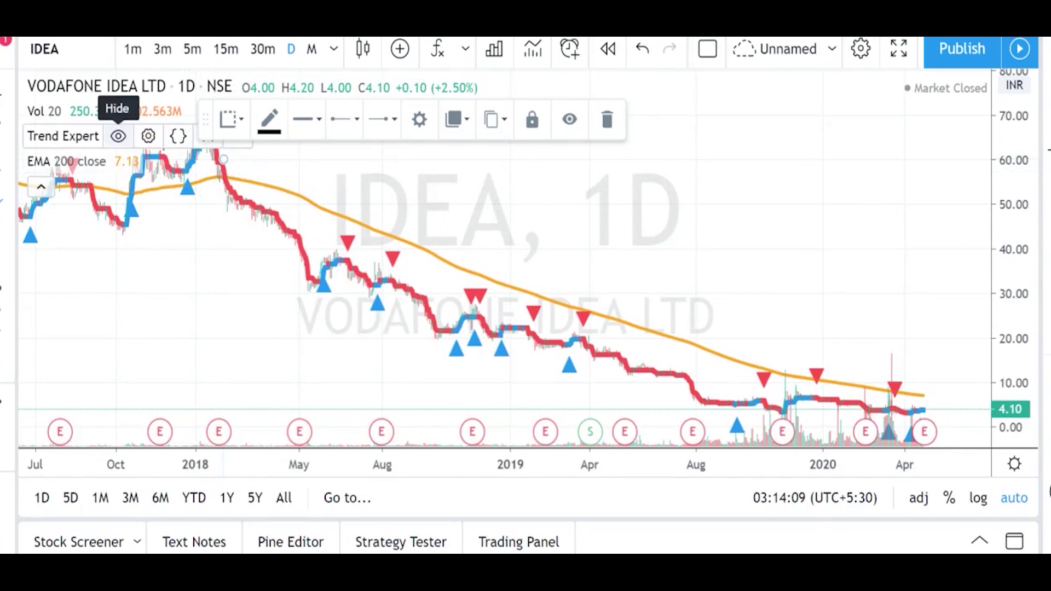
Hide the Trend Expert indicator, undo a stray freehand stroke, and bring up the indicators list.
left_click(118, 137)
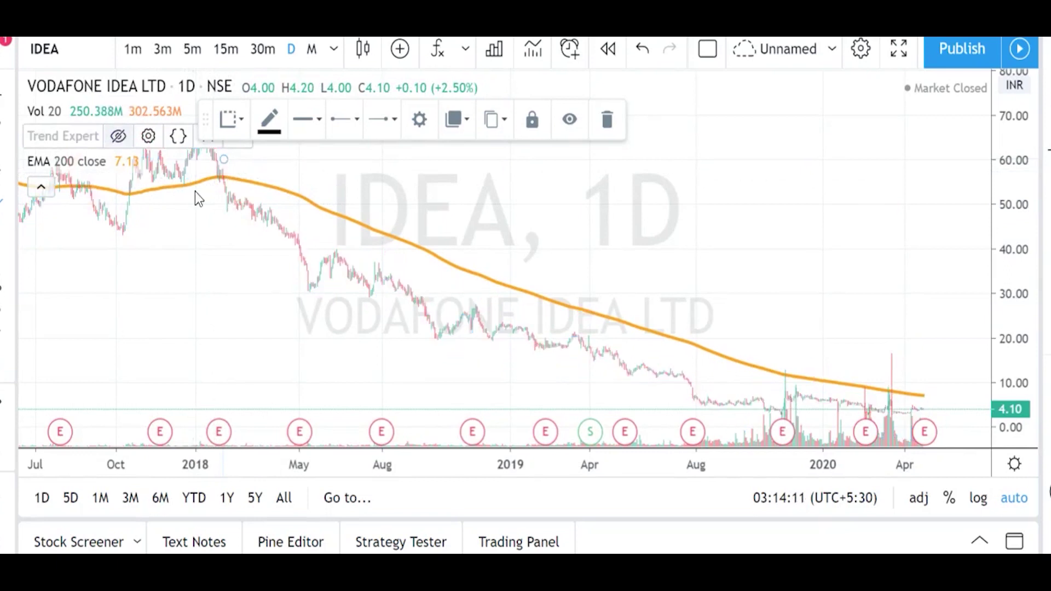
mouse_move(206, 120)
left_mouse_down()
mouse_move(621, 141)
mouse_move(627, 117)
left_mouse_up()
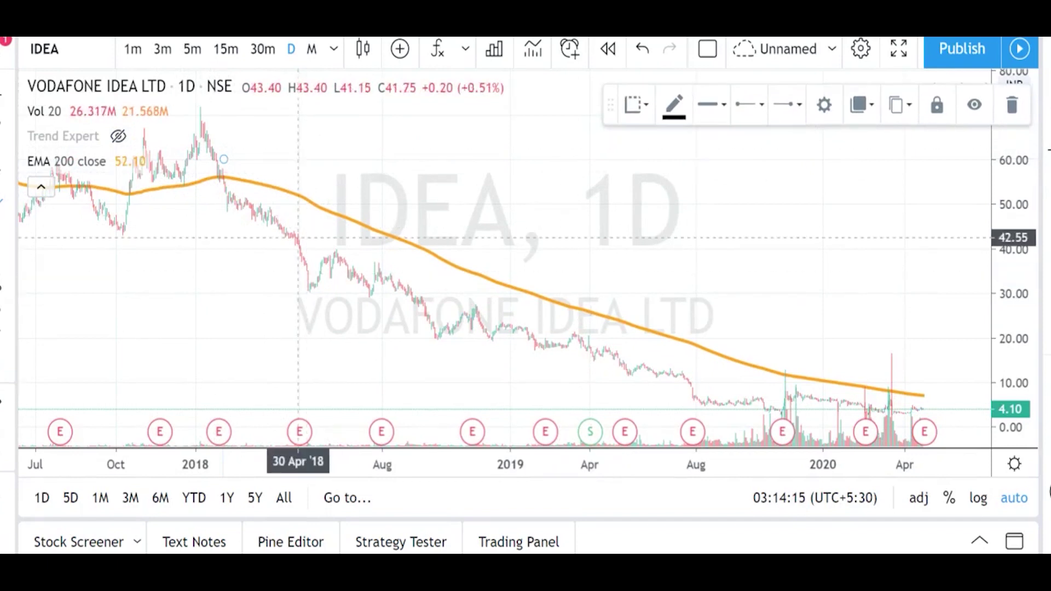
mouse_move(234, 196)
left_mouse_down()
mouse_move(319, 273)
mouse_move(326, 259)
mouse_move(371, 286)
mouse_move(405, 278)
mouse_move(436, 328)
left_mouse_up()
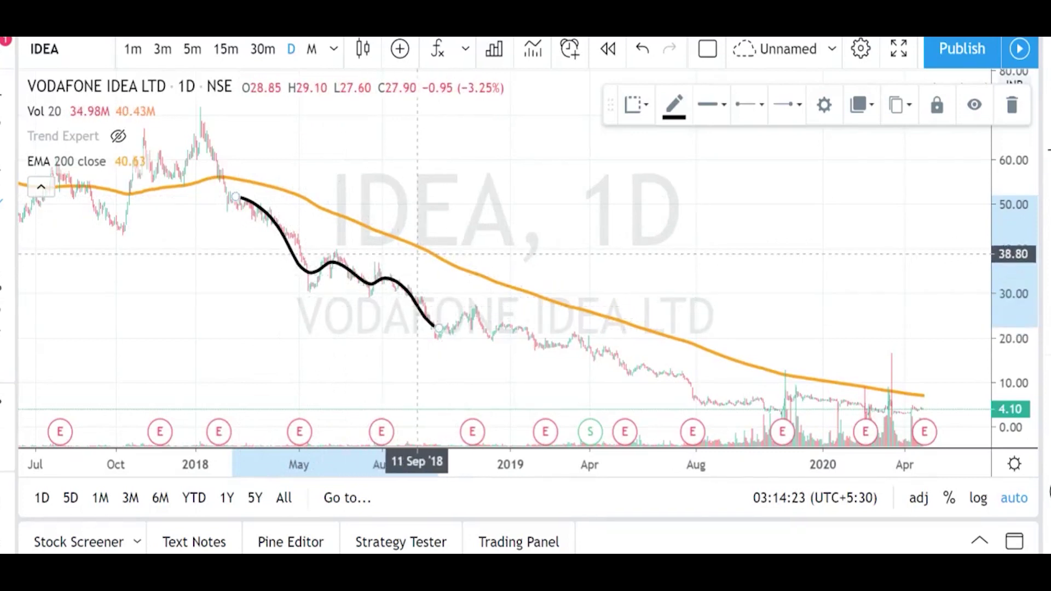
key("ctrl+z")
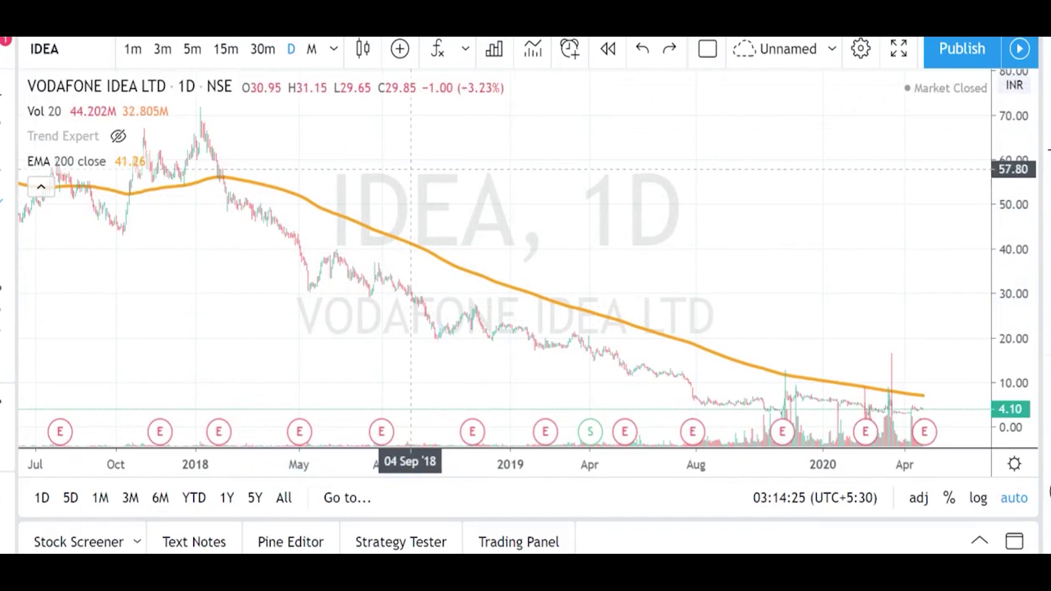
left_click(445, 61)
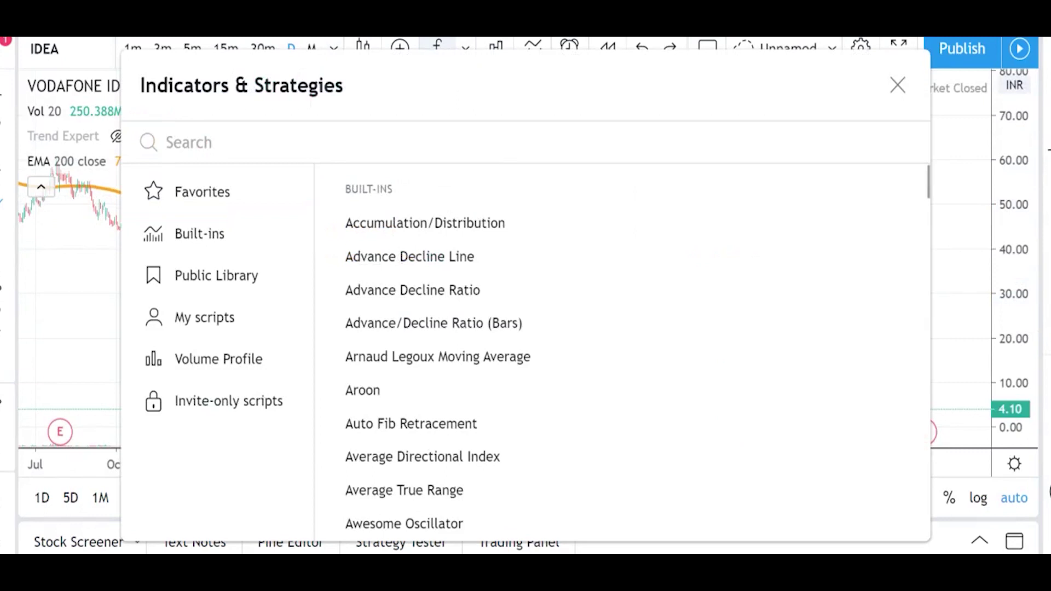
Add a Moving Average Exponential from the 'movin' search and set its length to 50.
type("mo")
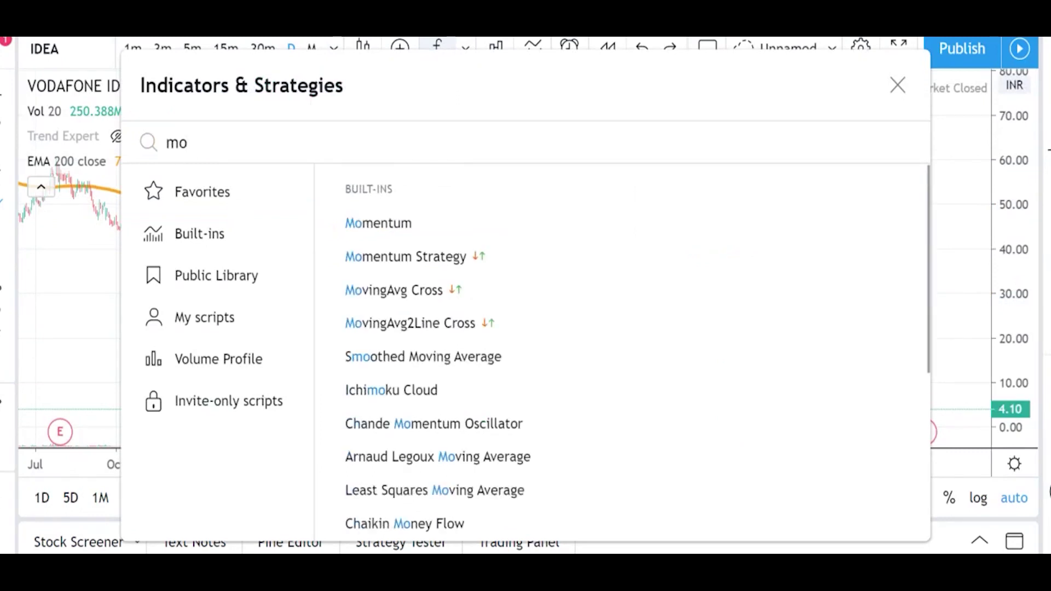
type("ving")
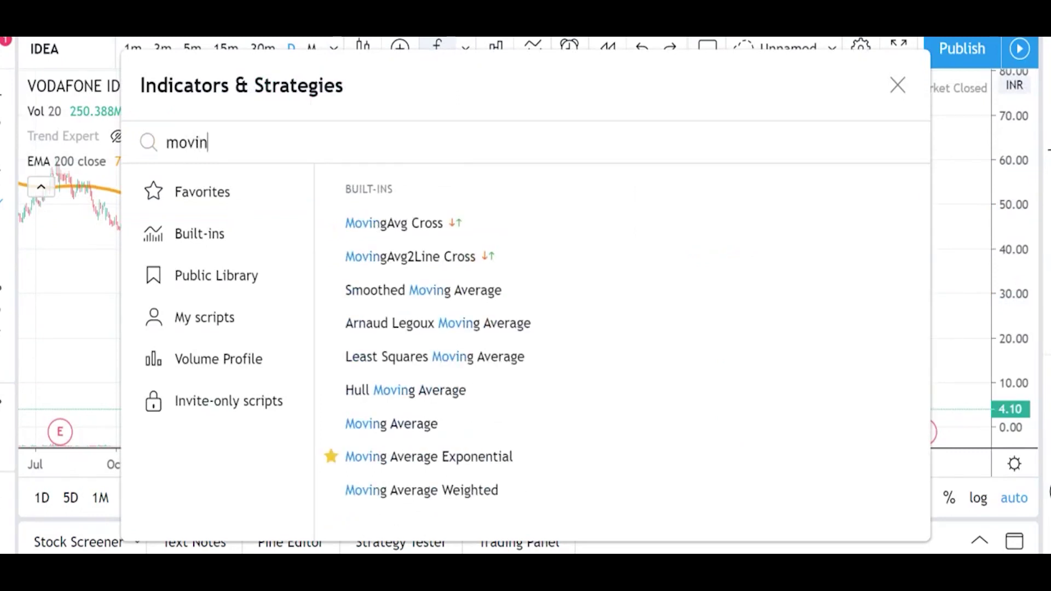
left_click(442, 460)
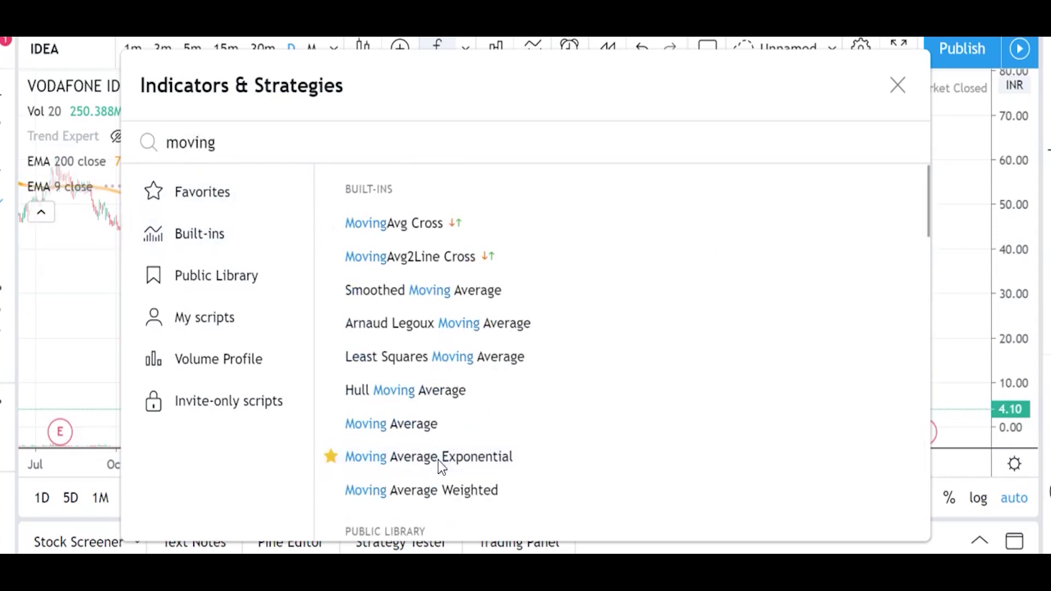
left_click(897, 86)
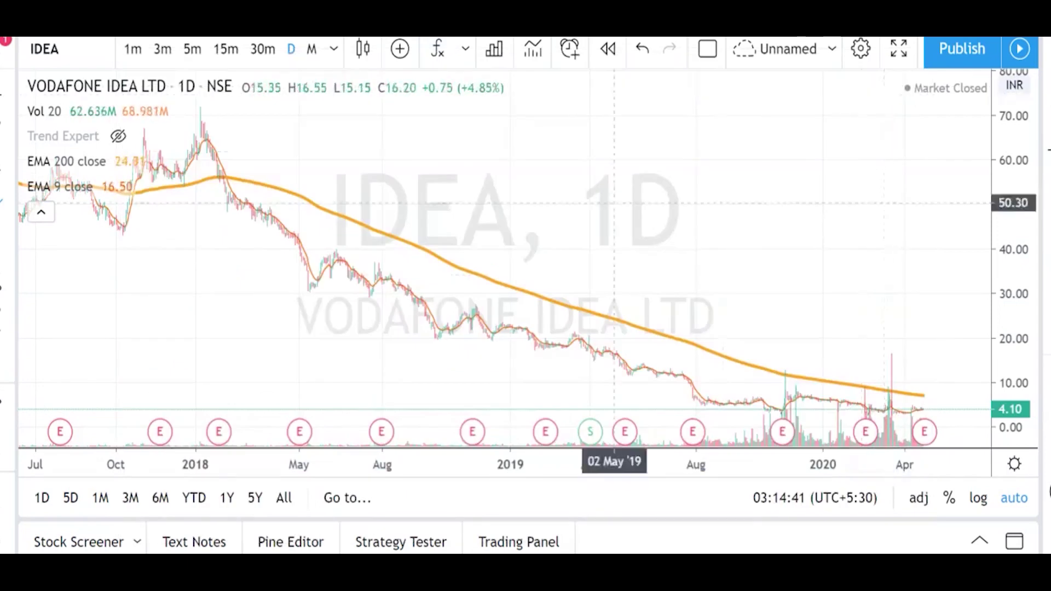
left_click(141, 186)
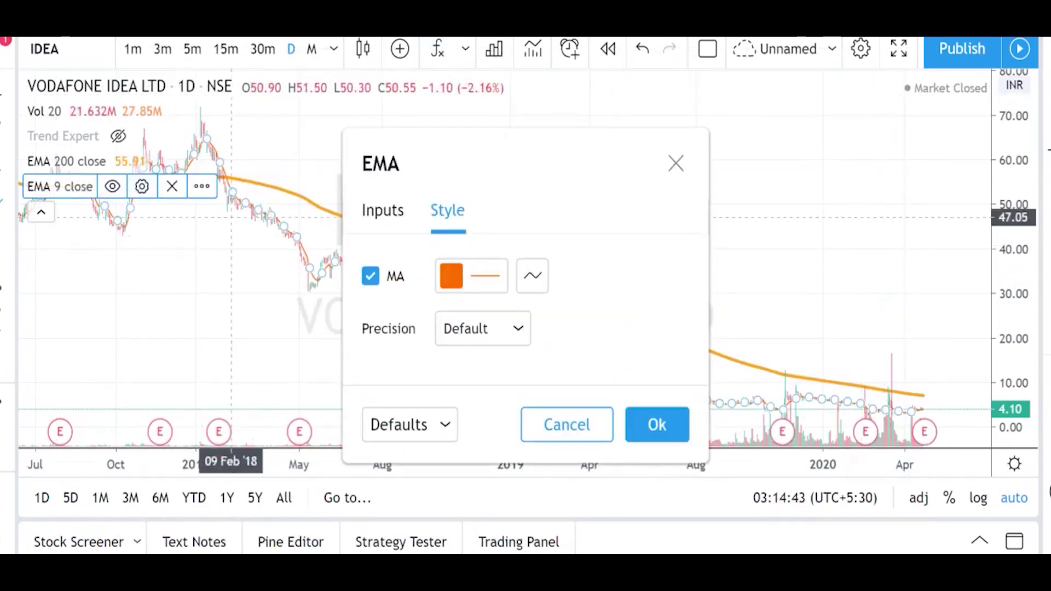
left_click(399, 220)
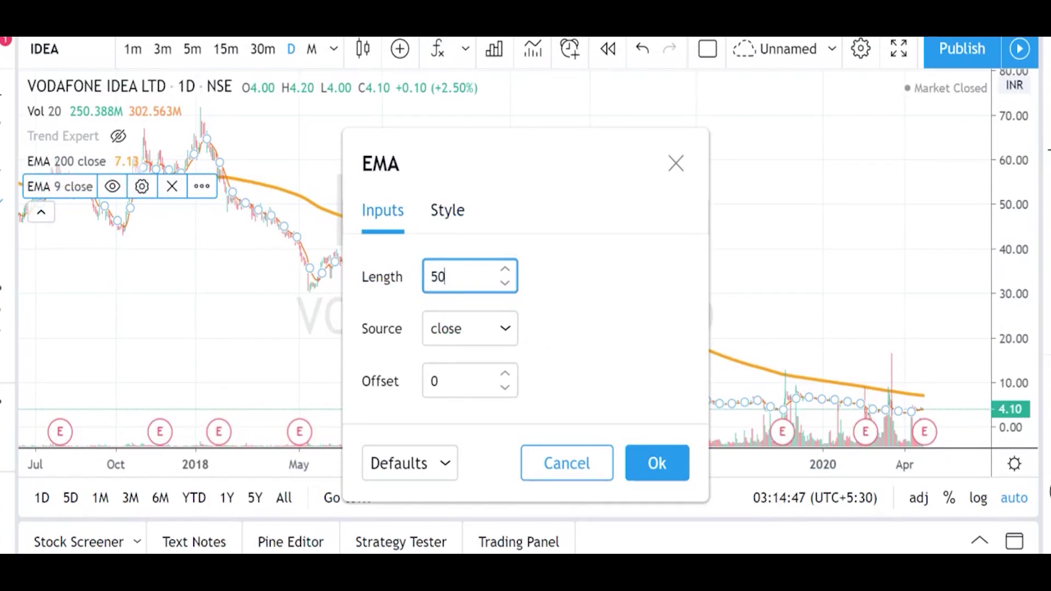
left_click(652, 464)
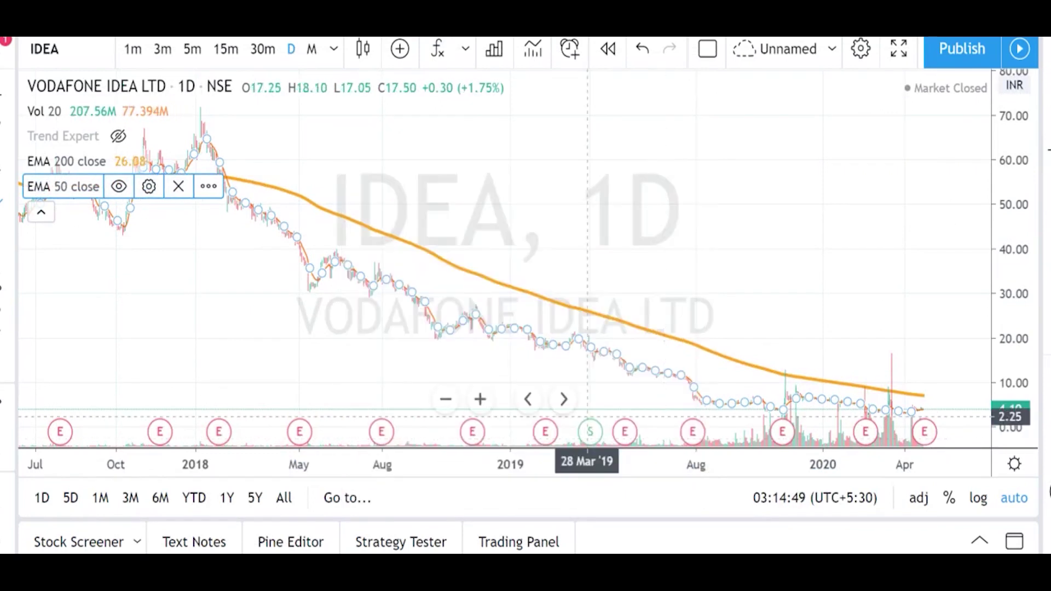
left_click(298, 279)
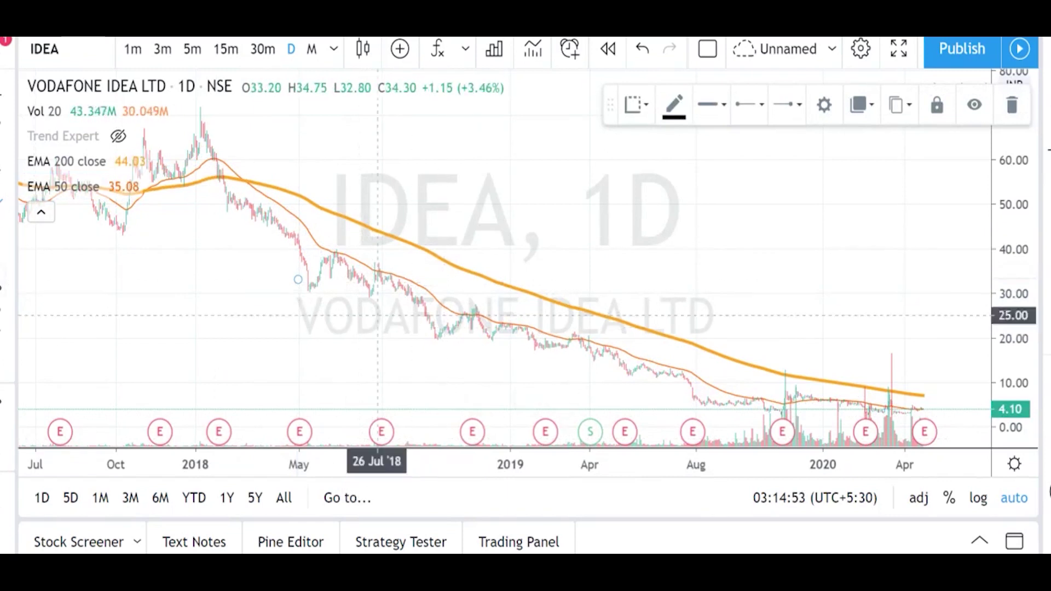
Zoom and pan to frame late 2017 through January 2019, stretching the price scale for taller candles.
scroll(606, 338, "up", 2)
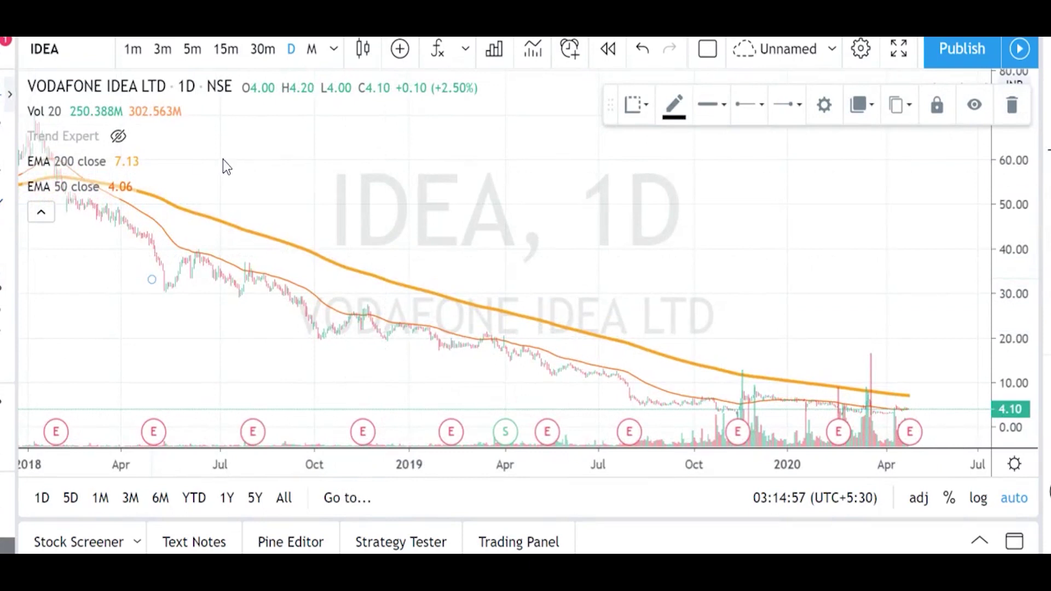
left_click_drag(305, 174, 815, 183)
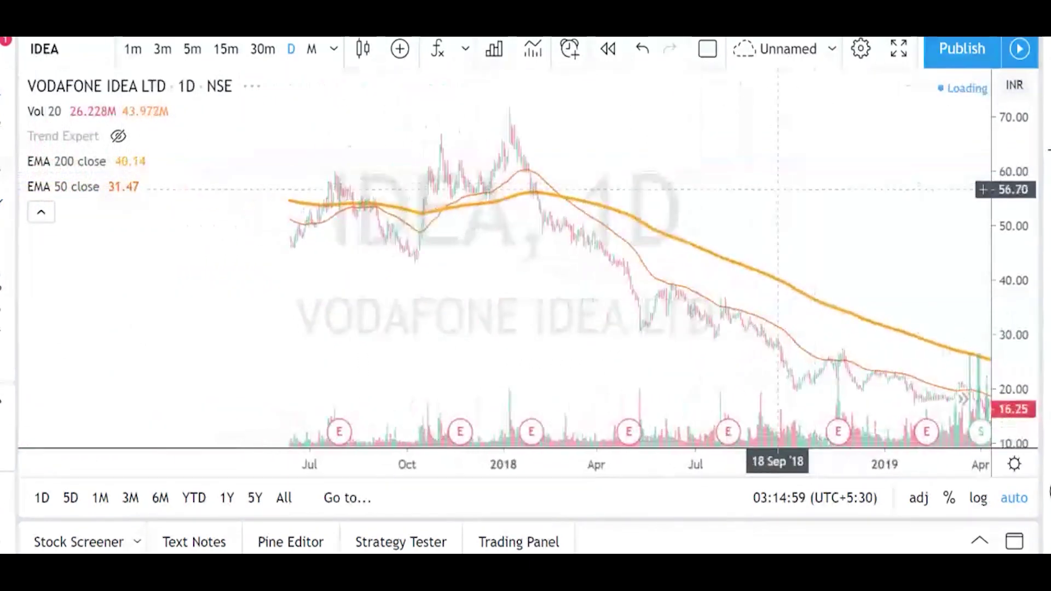
scroll(708, 214, "up", 4)
left_click_drag(550, 158, 568, 157)
left_click_drag(468, 200, 574, 171)
scroll(747, 247, "up", 3)
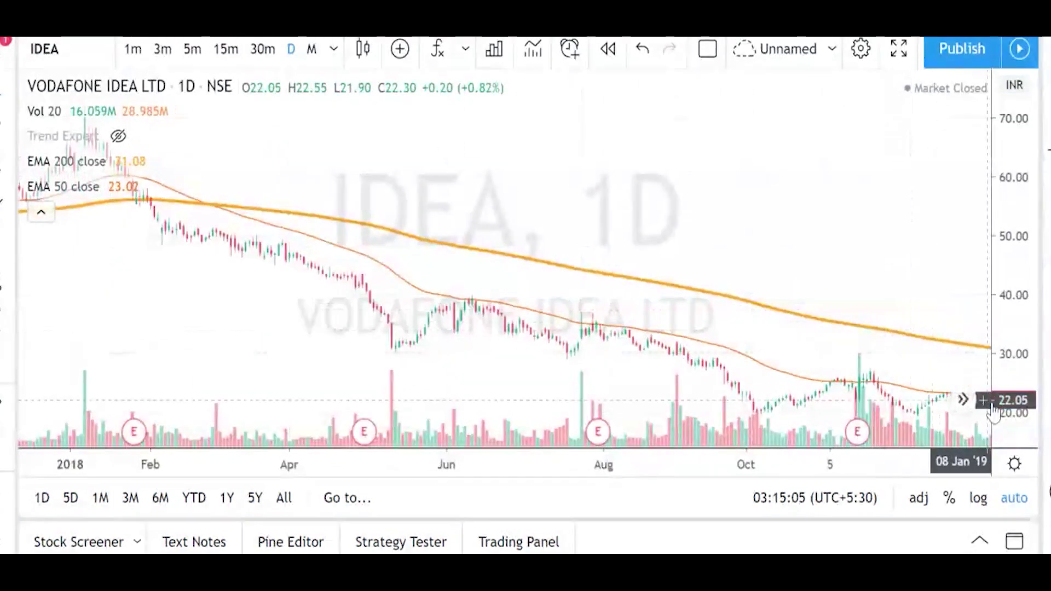
left_click_drag(1008, 394, 988, 355)
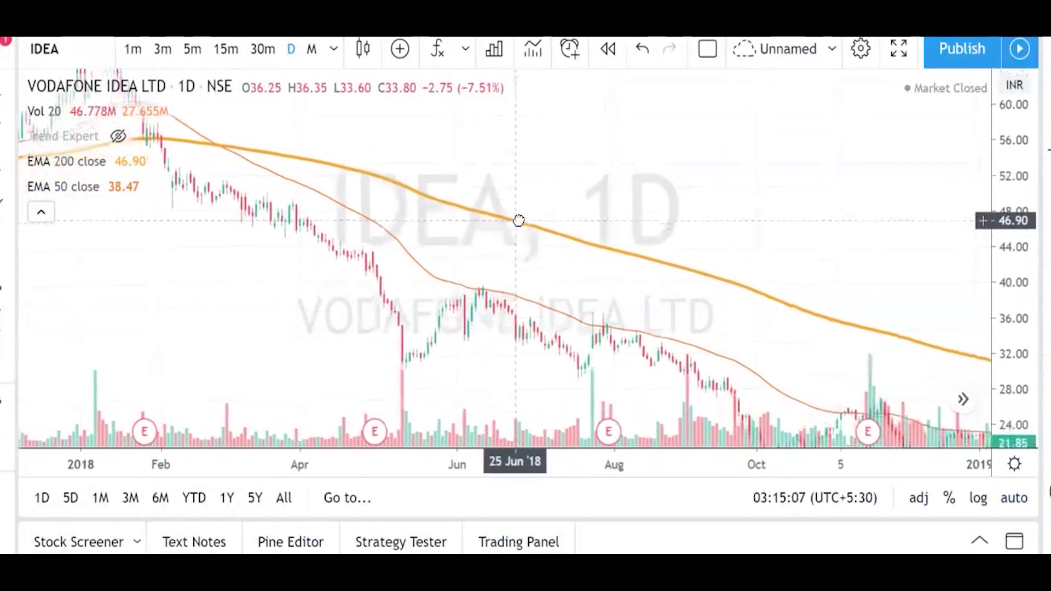
scroll(438, 223, "left", 3)
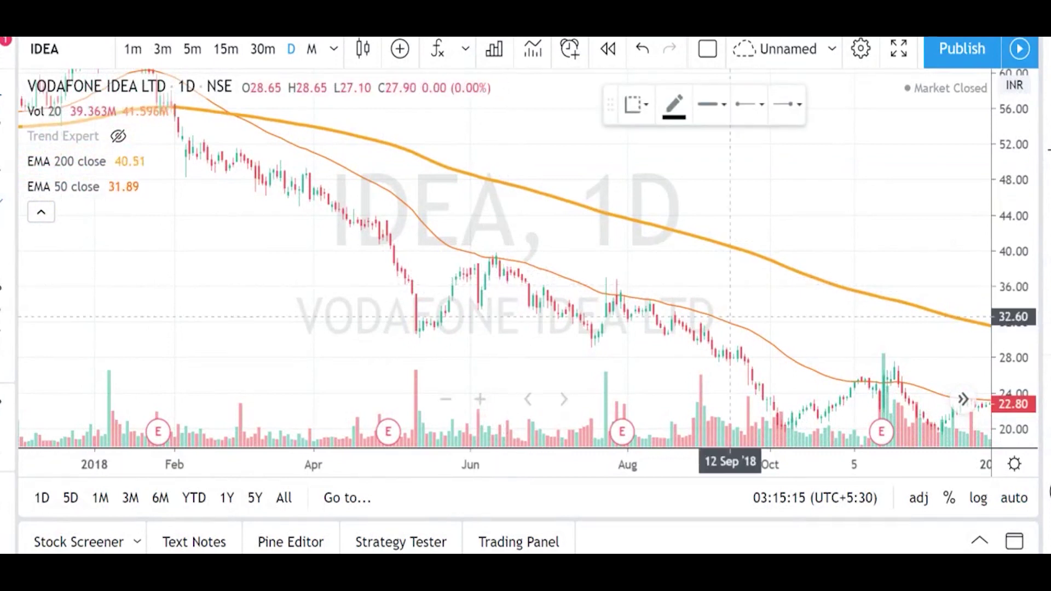
Brush-mark the June, late-July, late-August and November 2018 highs that stalled at the EMA 50.
left_click_drag(492, 250, 489, 268)
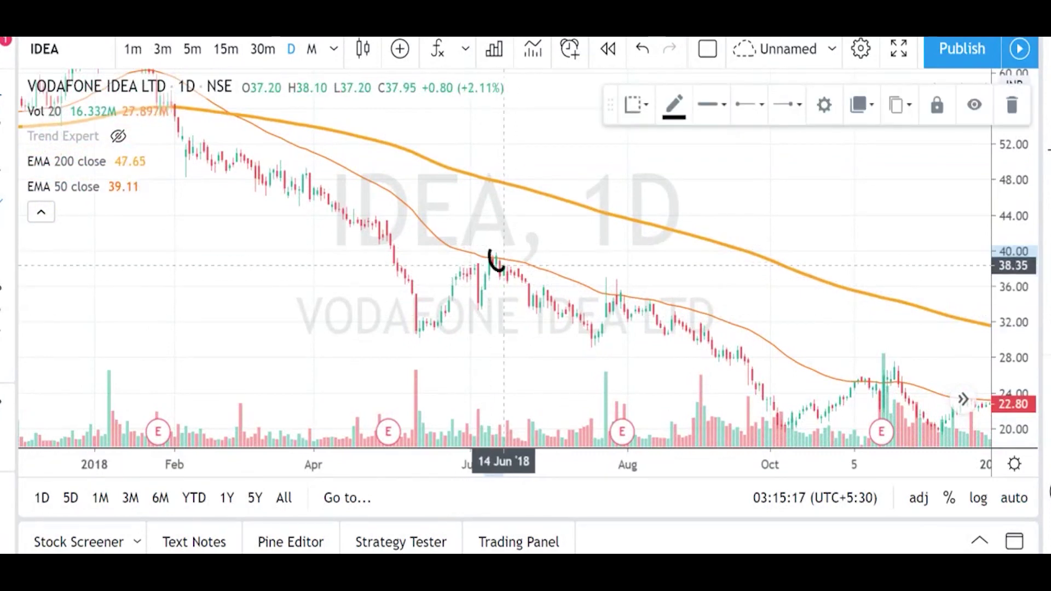
scroll(548, 257, "up", 3)
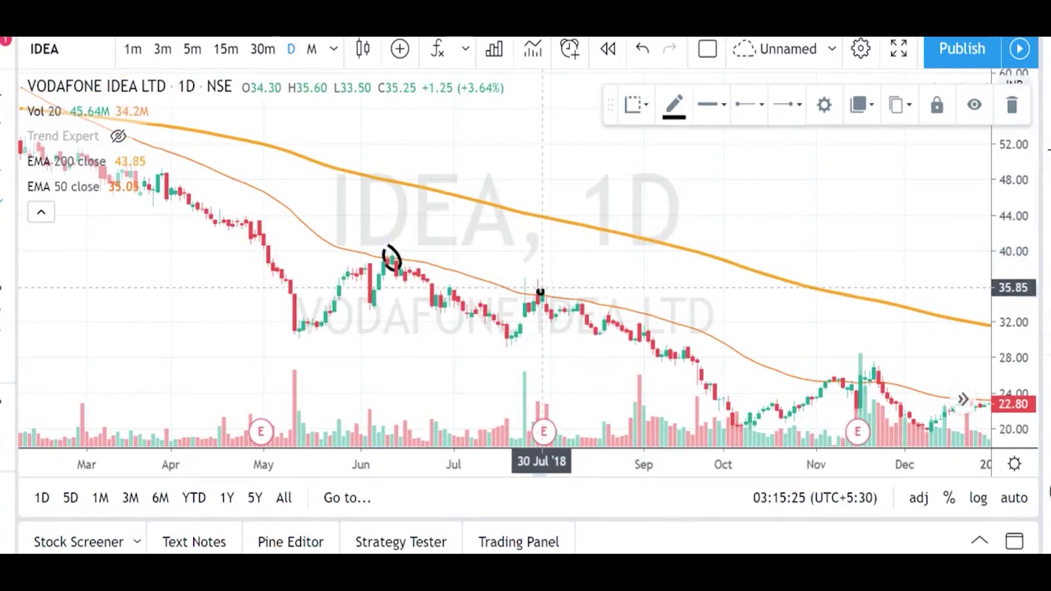
left_click_drag(582, 295, 573, 300)
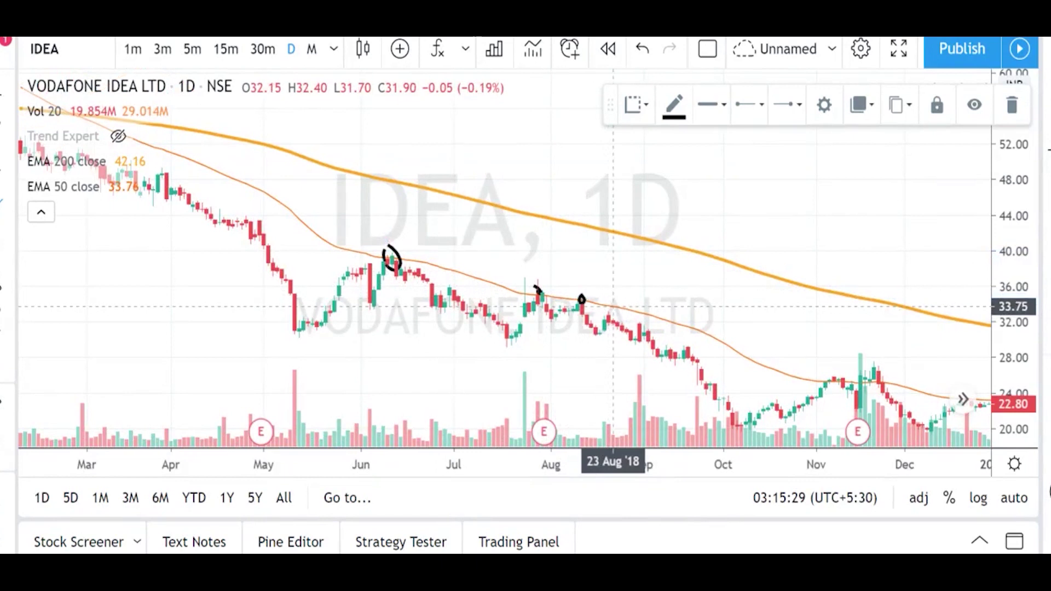
left_click_drag(604, 310, 622, 308)
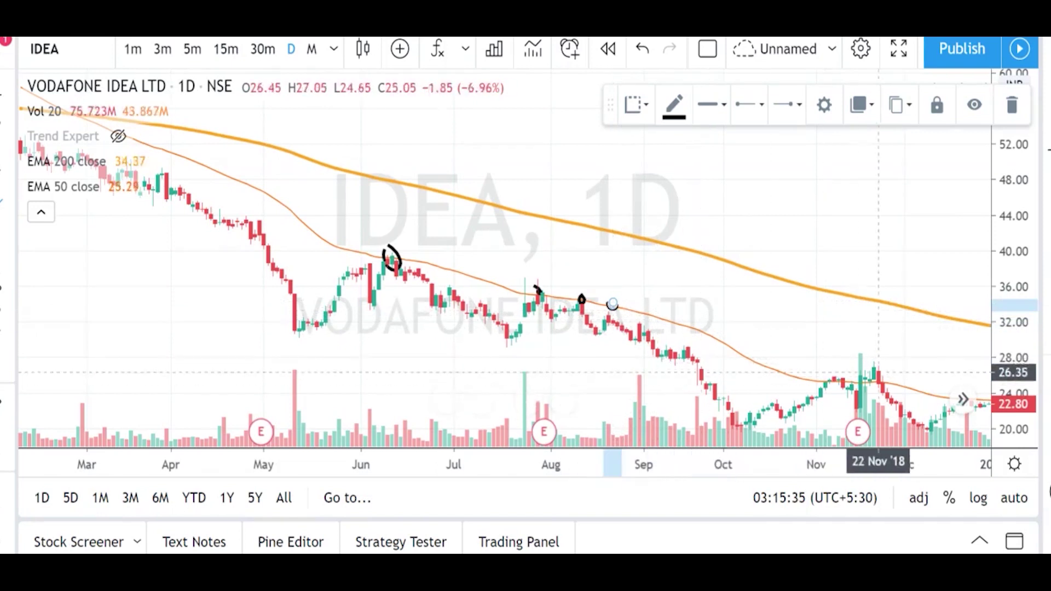
mouse_move(887, 366)
left_mouse_down()
mouse_move(843, 369)
mouse_move(874, 387)
left_mouse_up()
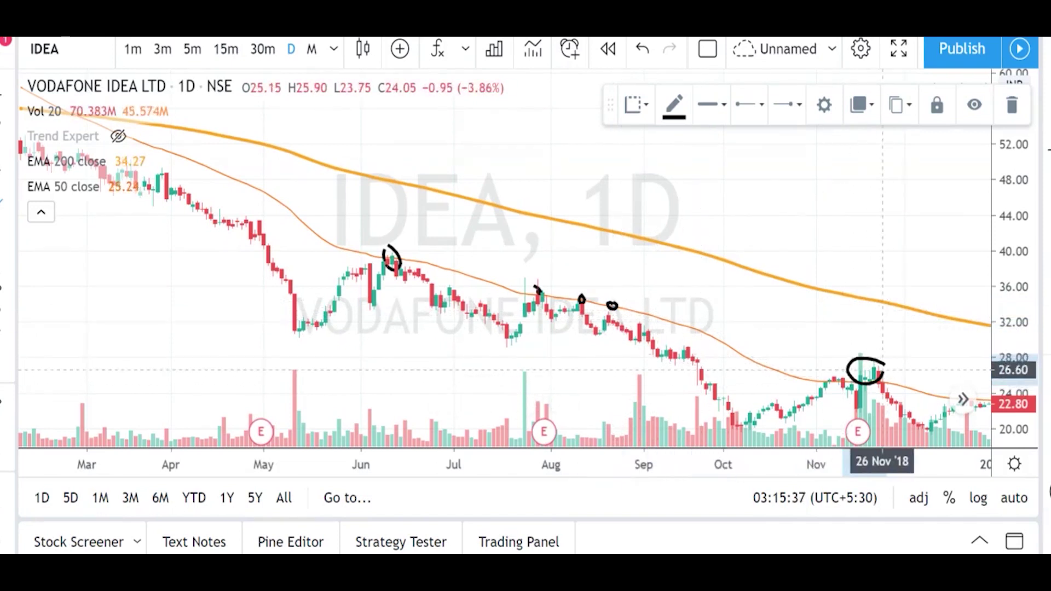
Pan forward into early 2019 and circle the March 2019 peak.
scroll(883, 365, "down", 2)
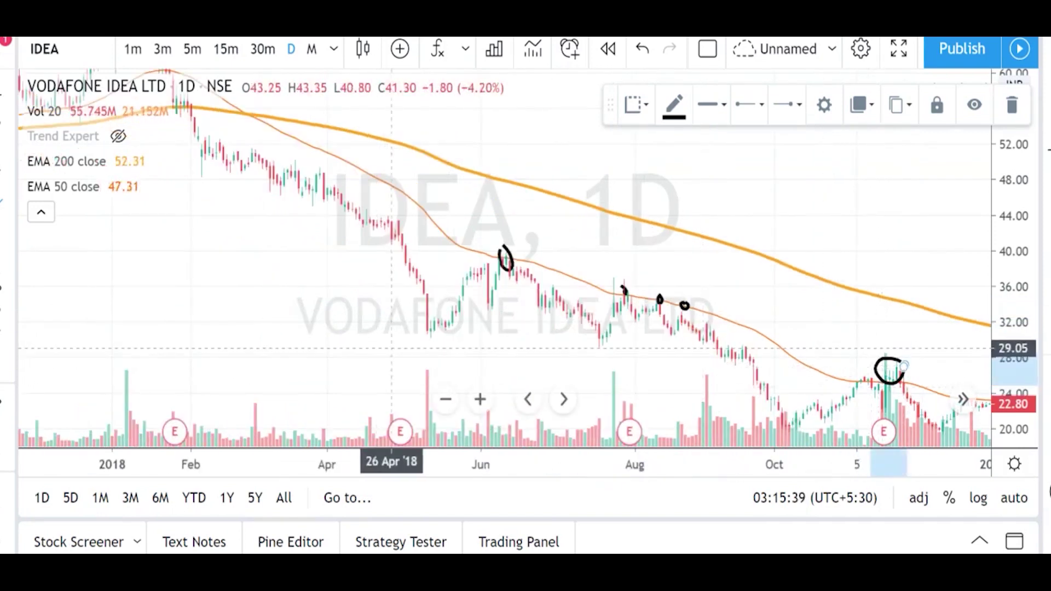
scroll(509, 337, "down", 1)
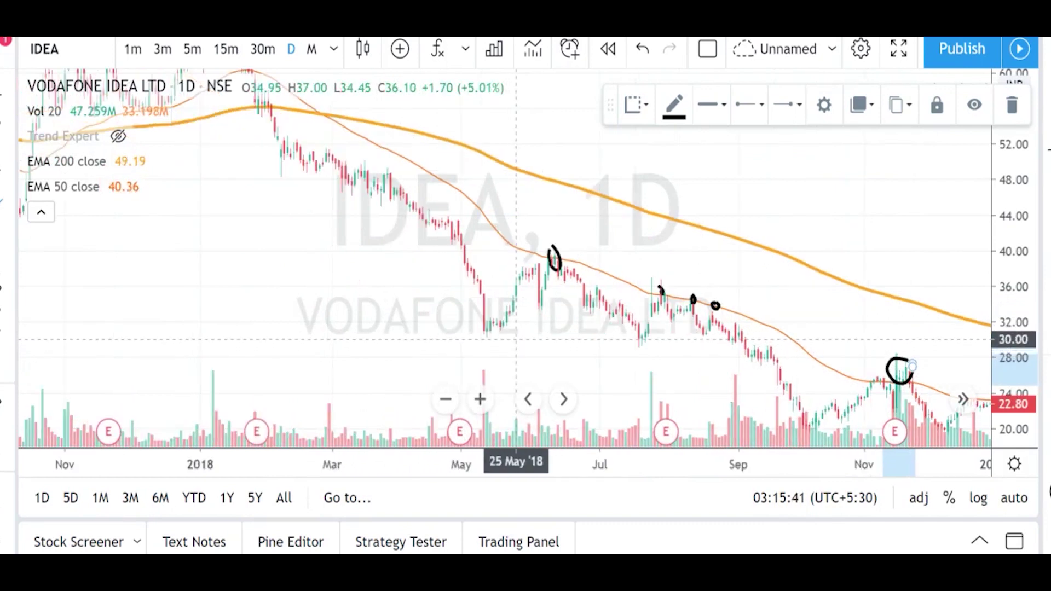
scroll(568, 336, "up", 1)
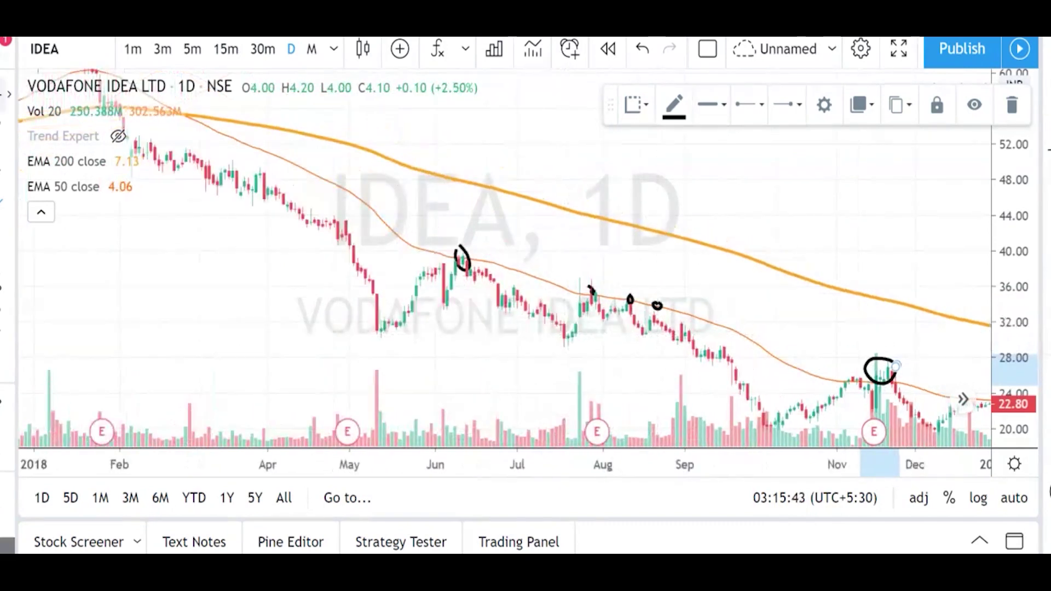
left_click_drag(750, 295, 493, 206)
scroll(613, 226, "down", 3)
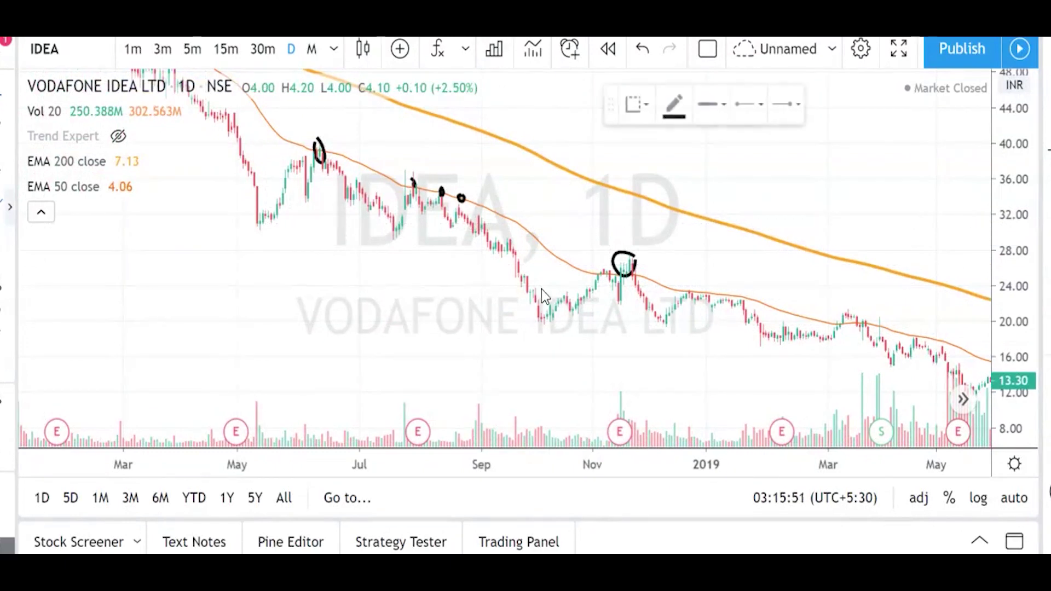
left_click_drag(857, 308, 849, 308)
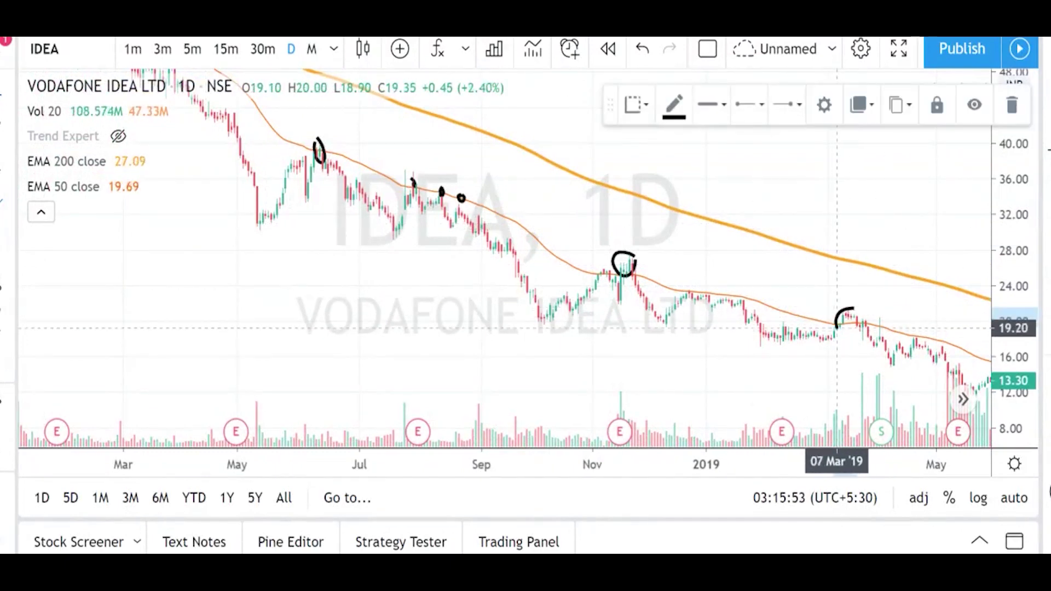
scroll(858, 311, "up", 2)
left_click_drag(998, 378, 997, 335)
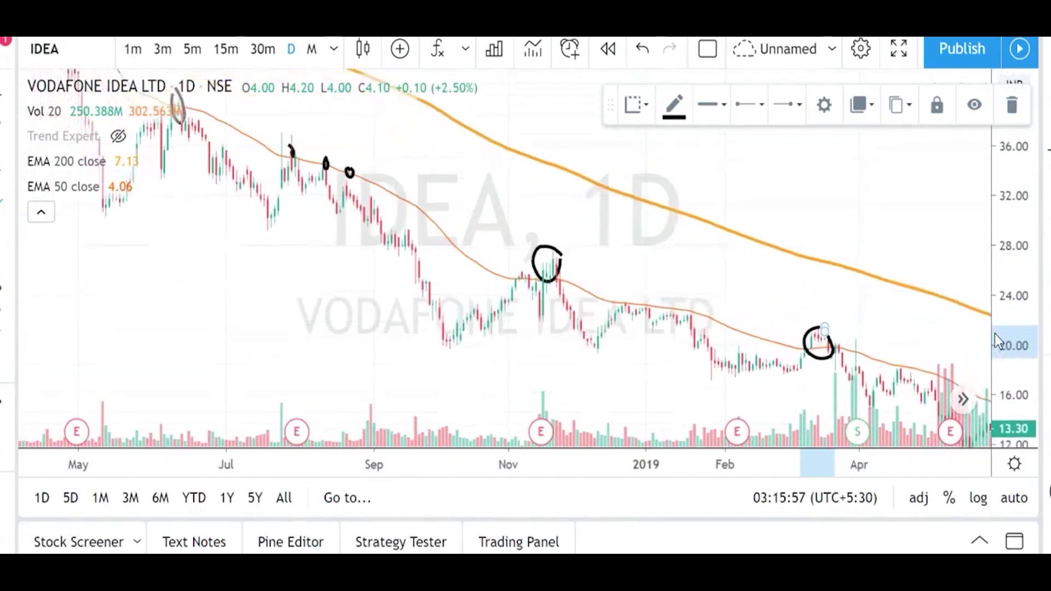
scroll(931, 395, "down", 5)
Zoom out to show more history back toward 2017 and make Trend Expert visible again.
right_click(908, 316)
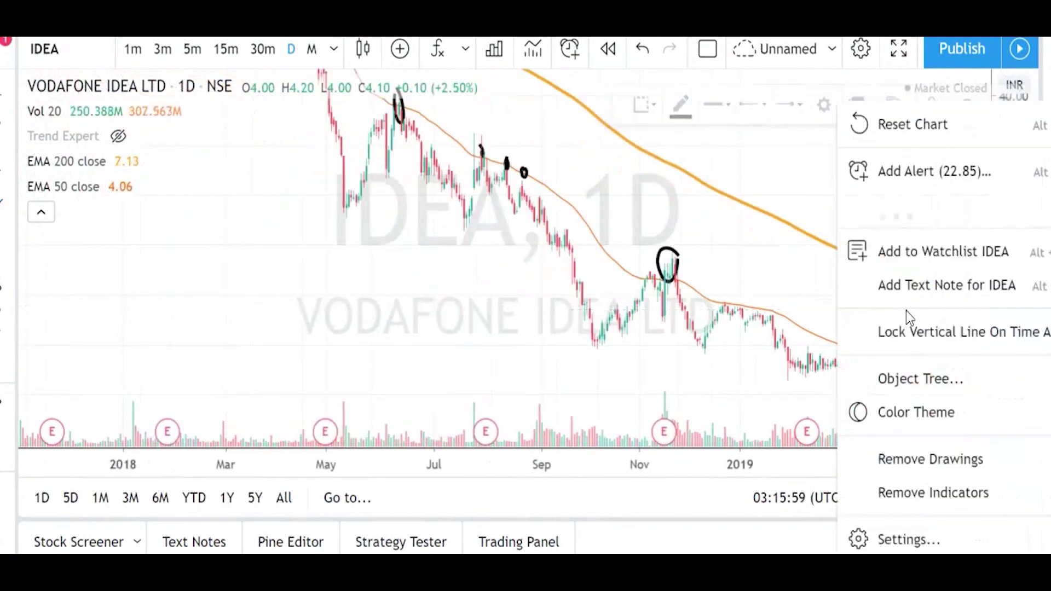
left_click_drag(777, 257, 399, 94)
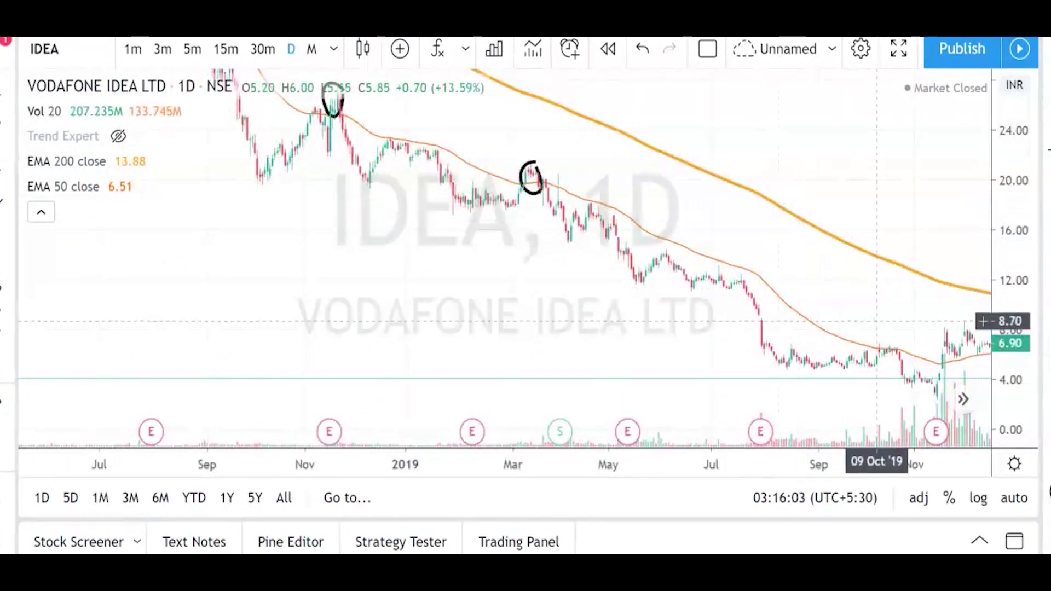
scroll(837, 274, "down", 3)
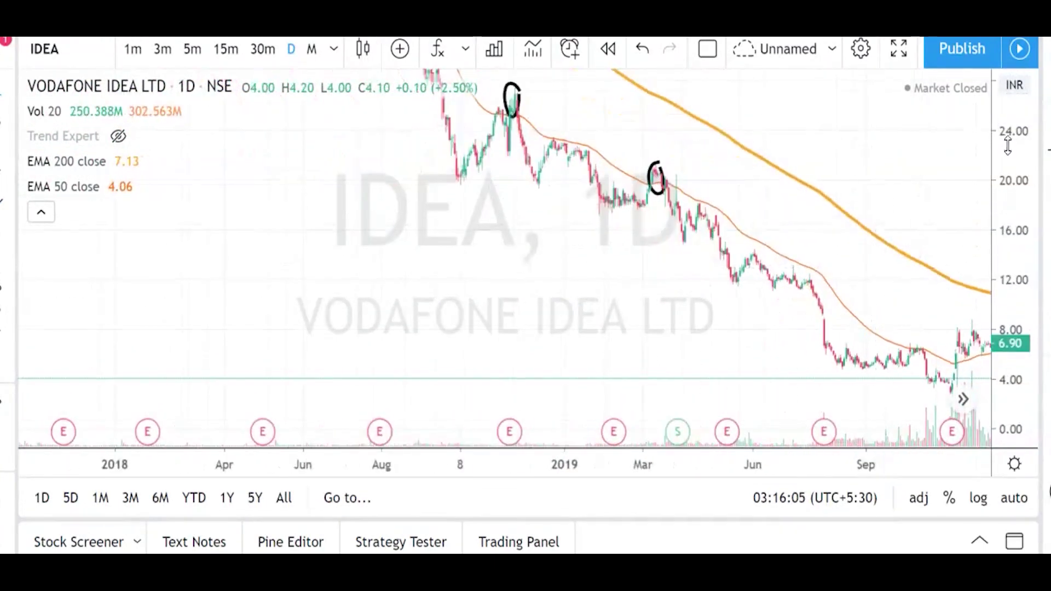
left_click_drag(1016, 131, 1016, 181)
scroll(657, 252, "down", 2)
left_click_drag(468, 248, 573, 384)
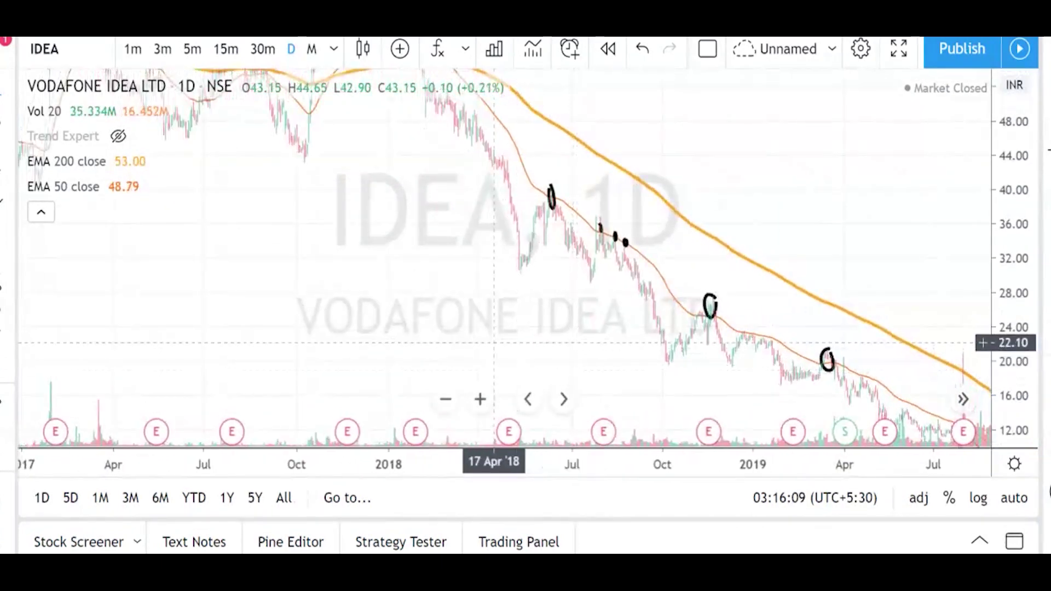
scroll(495, 343, "up", 2)
mouse_move(130, 146)
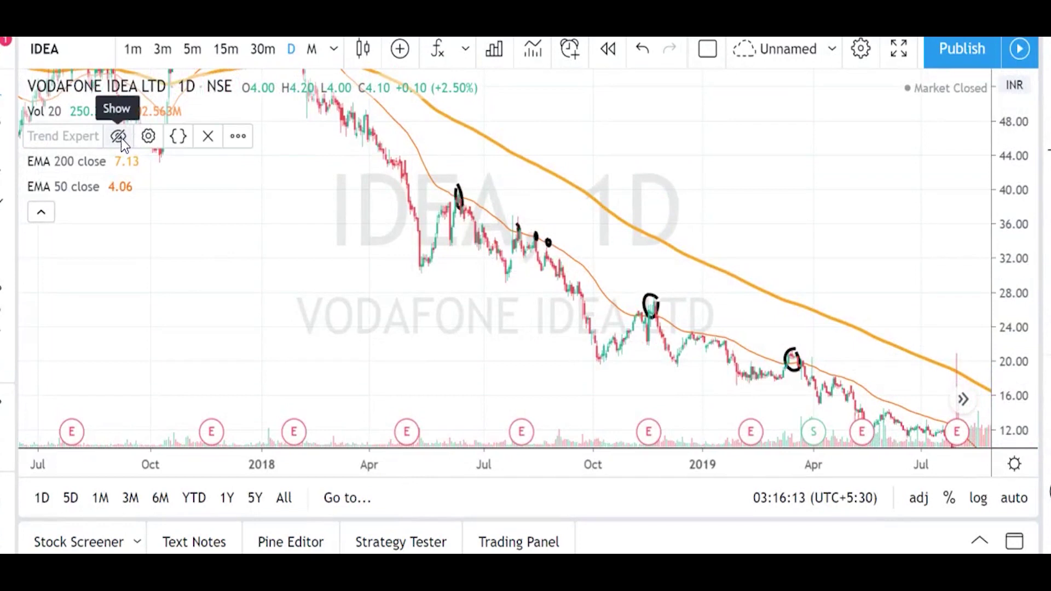
mouse_move(176, 188)
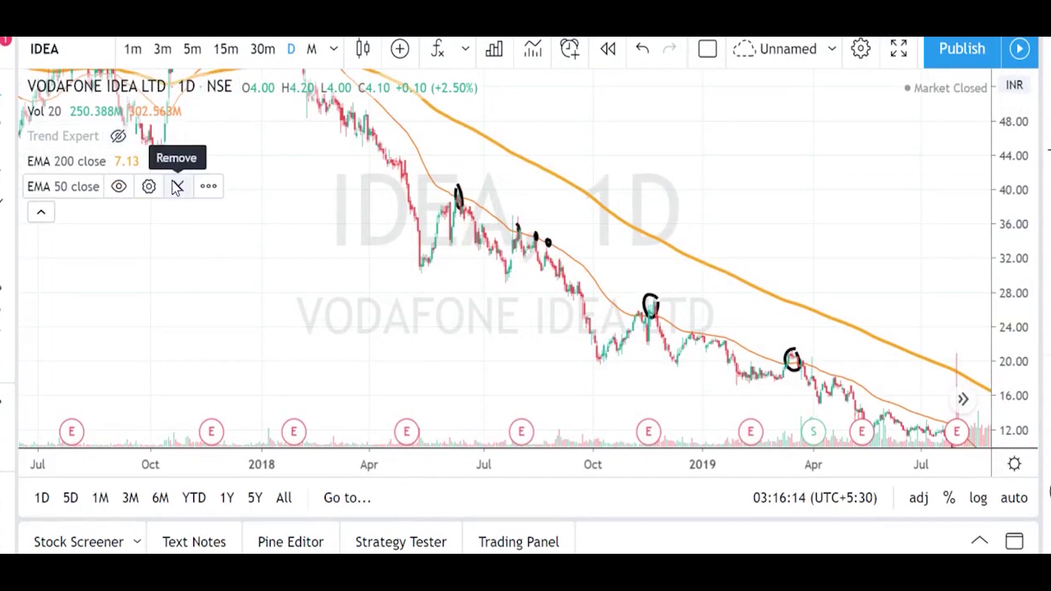
left_click(118, 137)
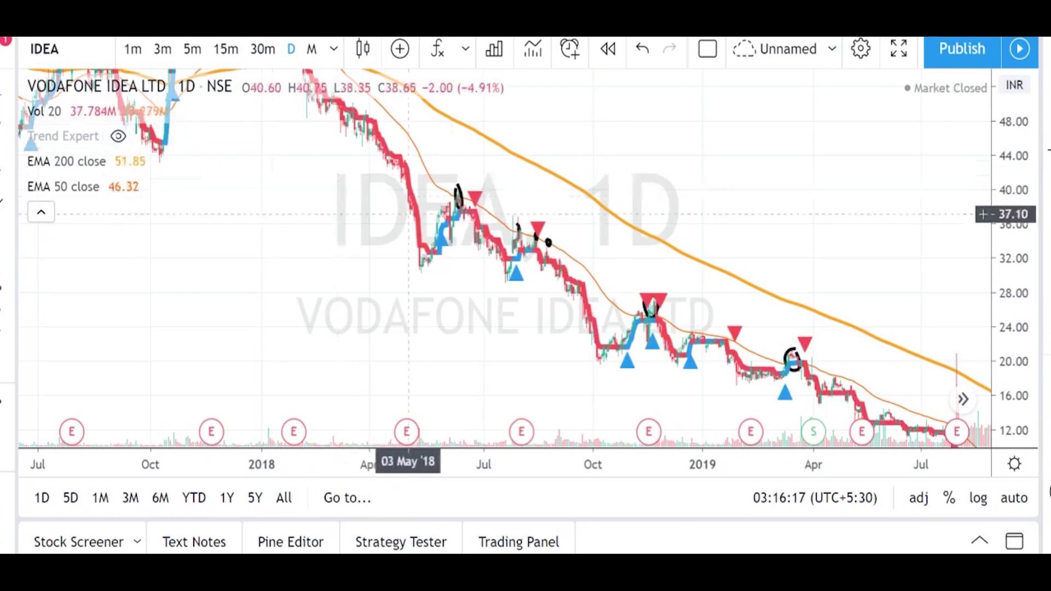
Brush tick marks beside the sell signals at June, August, November 2018 and January, March 2019.
left_click(2, 212)
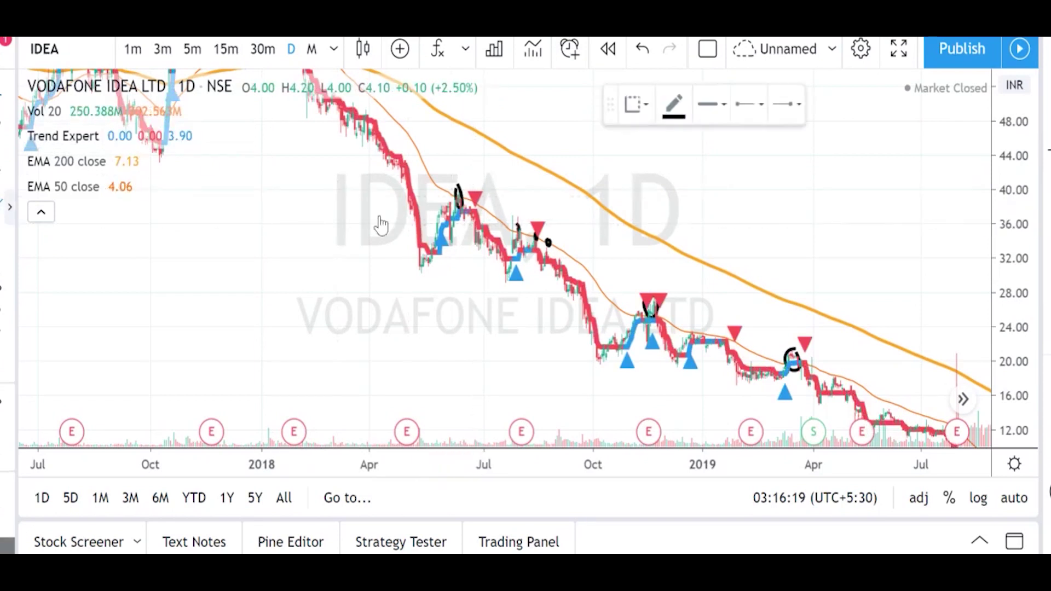
mouse_move(495, 185)
left_mouse_down()
mouse_move(472, 210)
mouse_move(510, 197)
left_mouse_up()
scroll(504, 200, "up", 3)
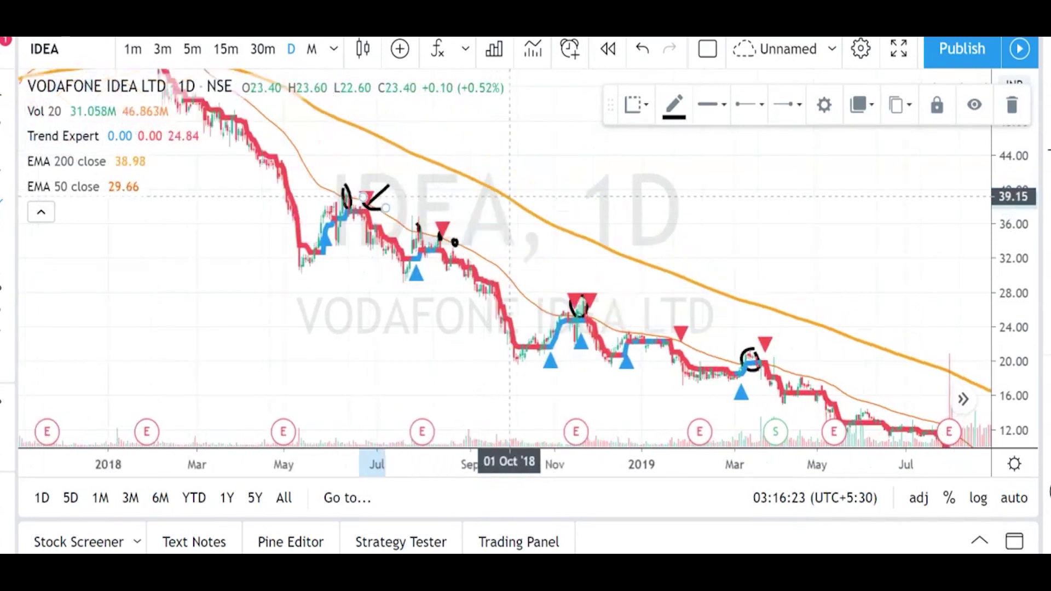
left_click_drag(456, 233, 436, 247)
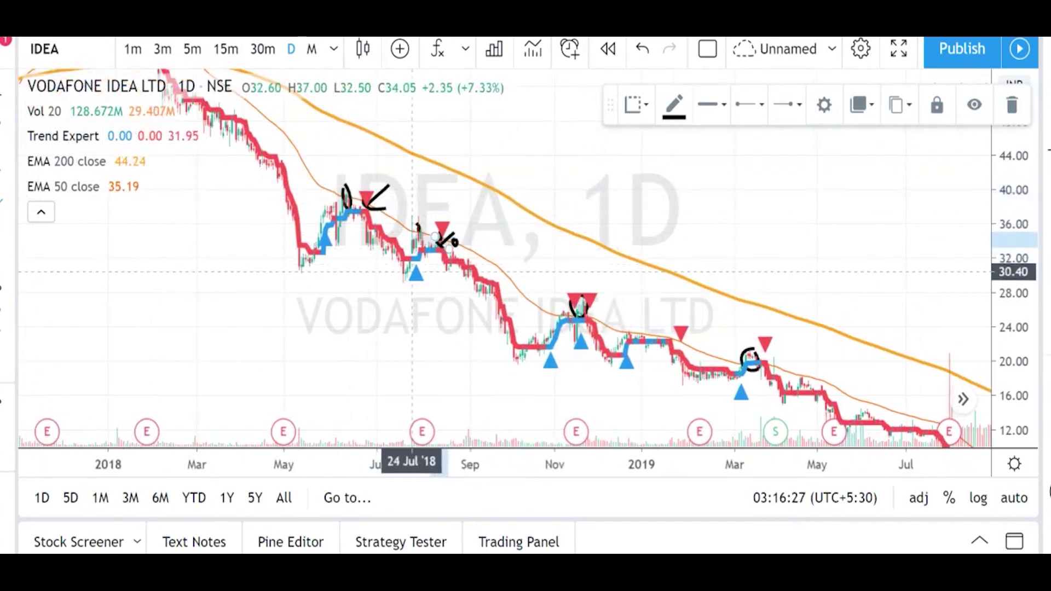
mouse_move(582, 307)
left_mouse_down()
mouse_move(594, 303)
mouse_move(577, 313)
left_mouse_up()
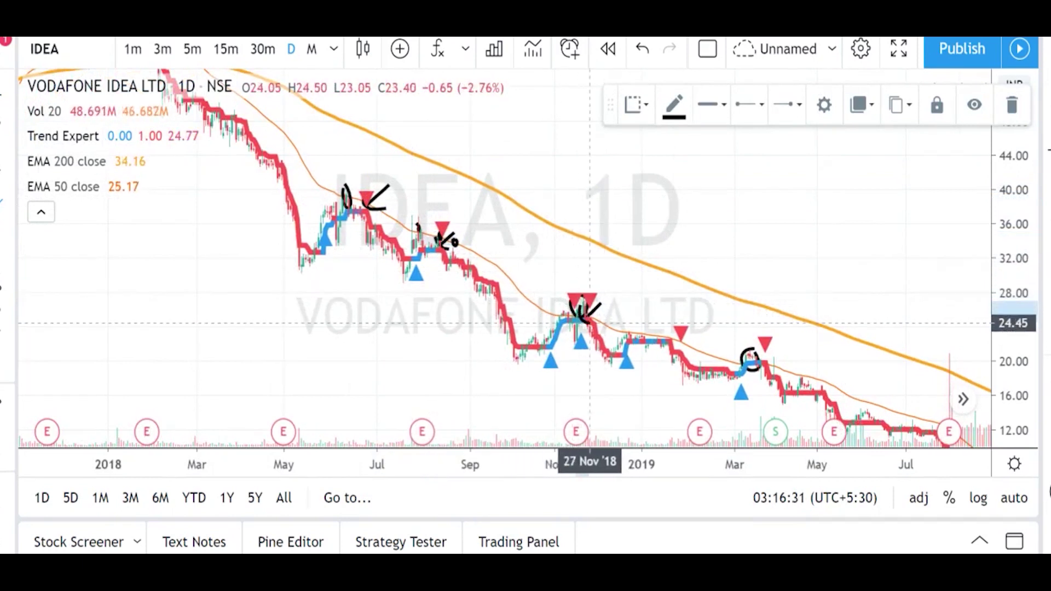
left_click_drag(711, 323, 677, 345)
mouse_move(764, 356)
left_mouse_down()
mouse_move(799, 339)
mouse_move(768, 364)
left_mouse_up()
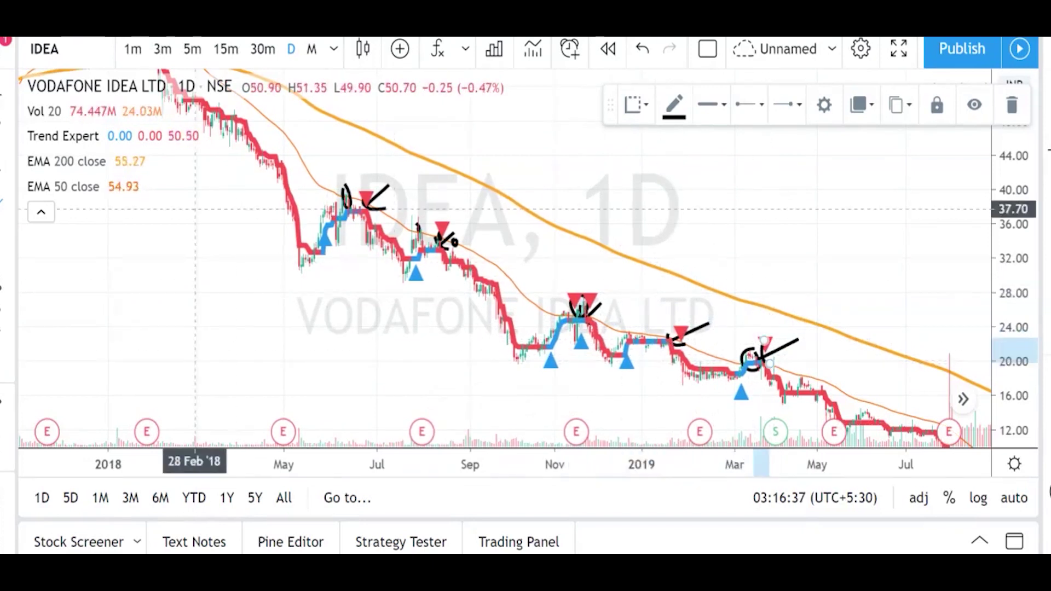
scroll(411, 282, "up", 2)
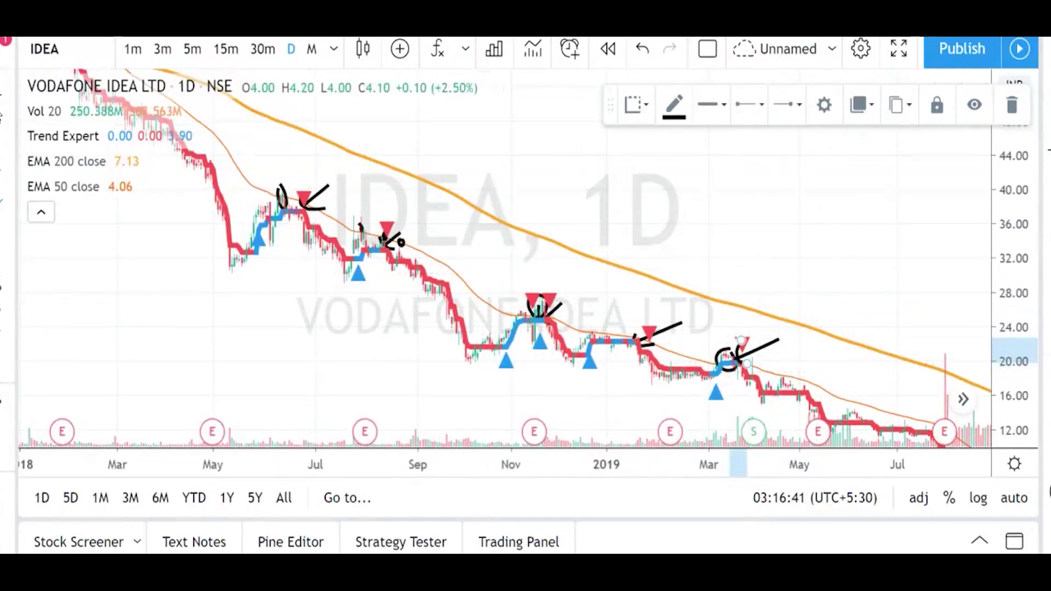
Pan and rescale the chart to frame November 2017 through May 2019 on a 0–50 price scale.
mouse_move(575, 287)
left_mouse_down()
mouse_move(559, 249)
mouse_move(485, 200)
left_mouse_up()
scroll(561, 216, "down", 2)
scroll(669, 364, "up", 2)
left_click_drag(669, 364, 704, 371)
scroll(610, 305, "down", 3)
scroll(657, 226, "down", 2)
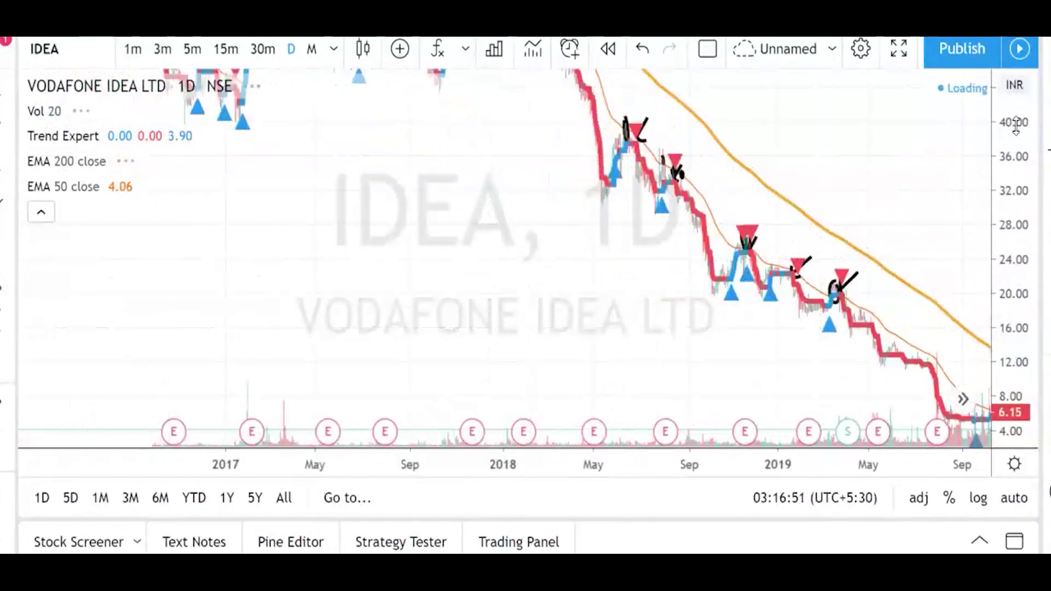
left_click_drag(1020, 214, 1038, 284)
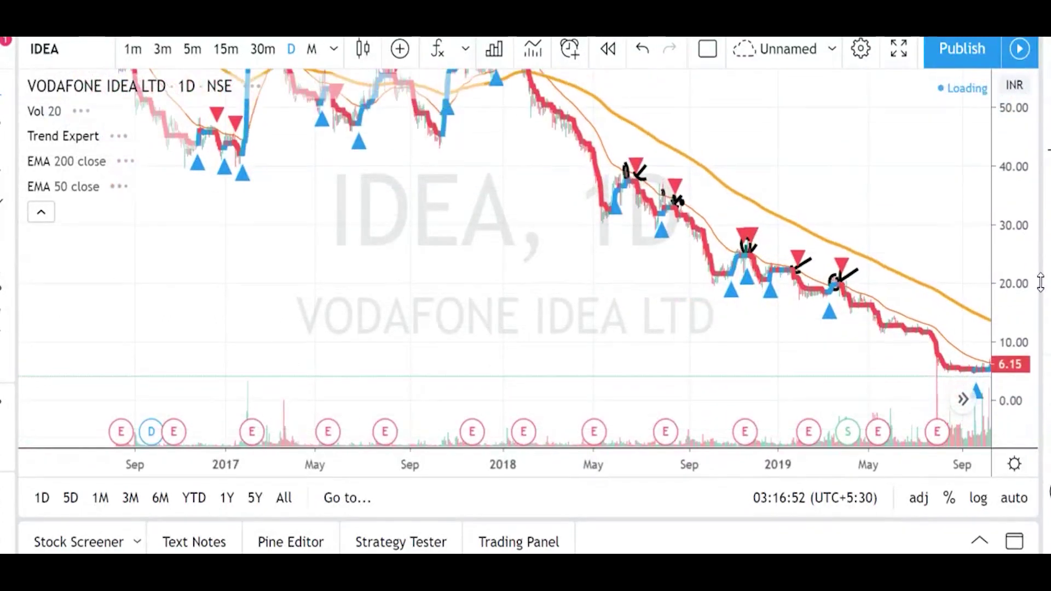
scroll(681, 190, "up", 5)
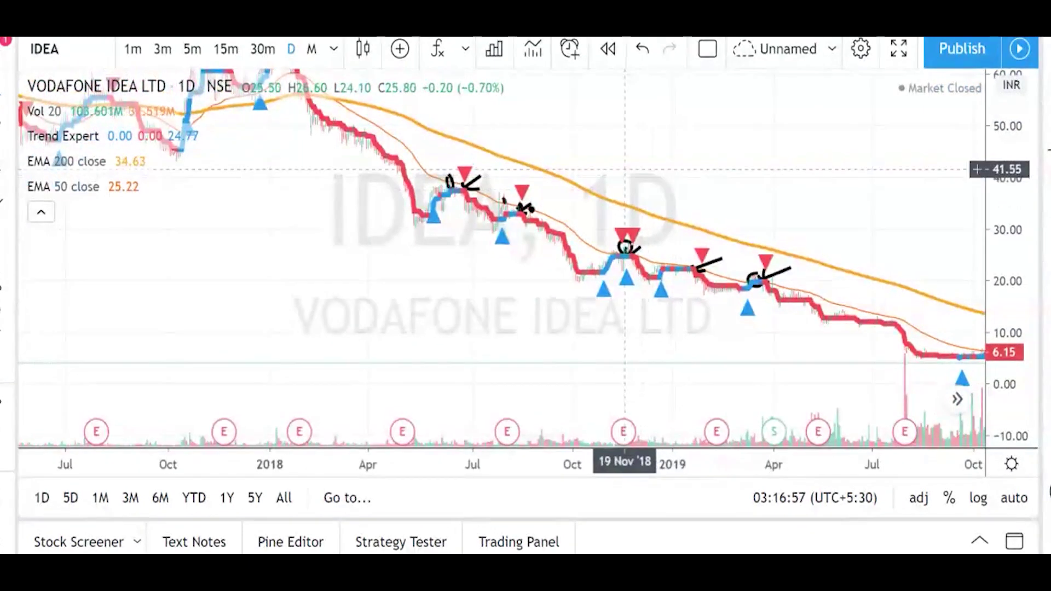
left_click_drag(648, 176, 709, 268)
scroll(569, 247, "up", 3)
left_click_drag(561, 247, 624, 222)
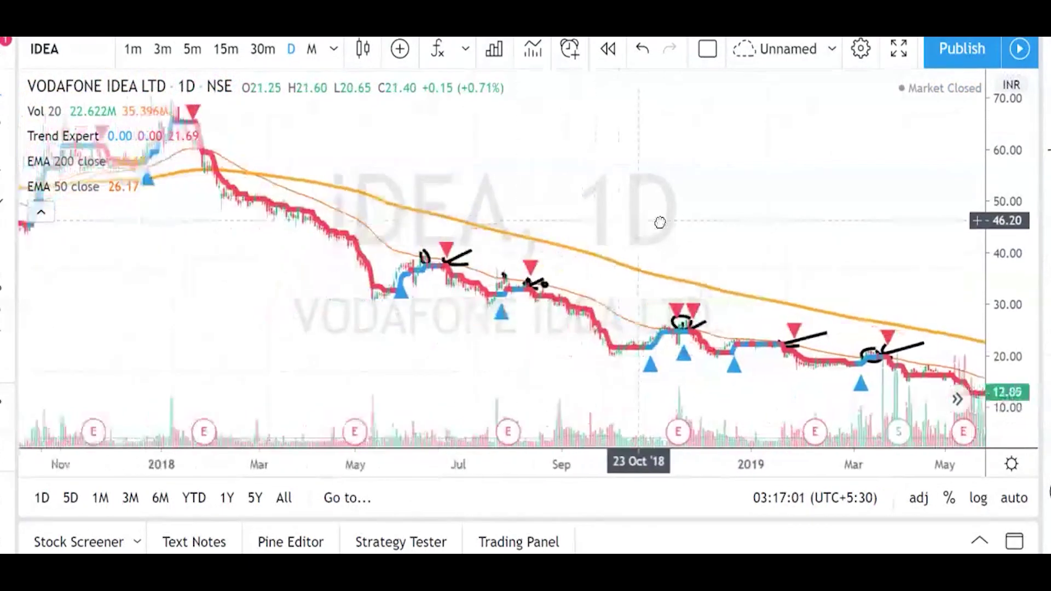
left_click_drag(1011, 320, 974, 244)
scroll(672, 221, "up", 1)
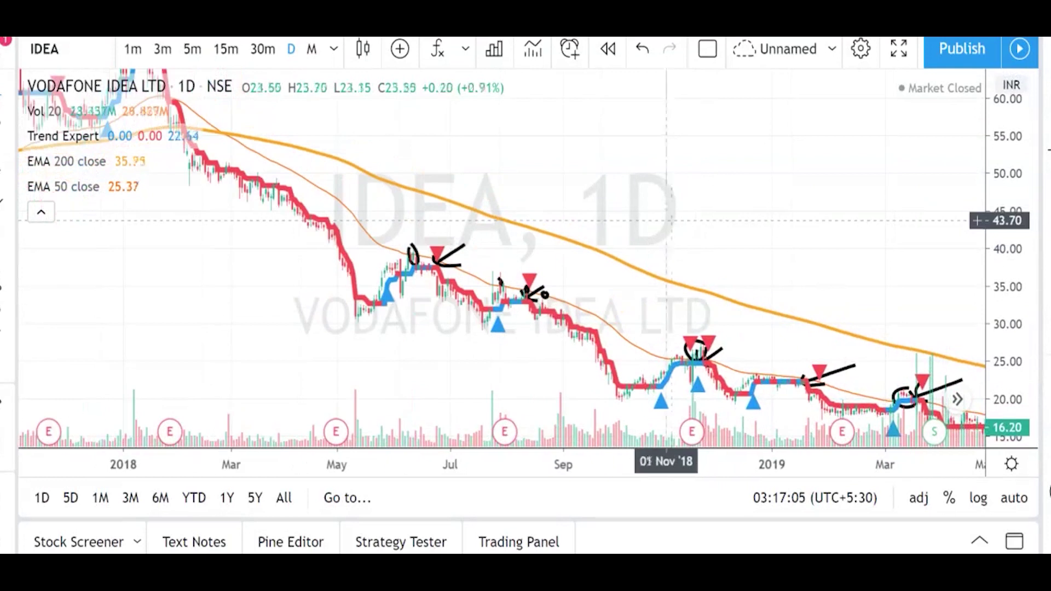
left_click_drag(516, 205, 520, 180)
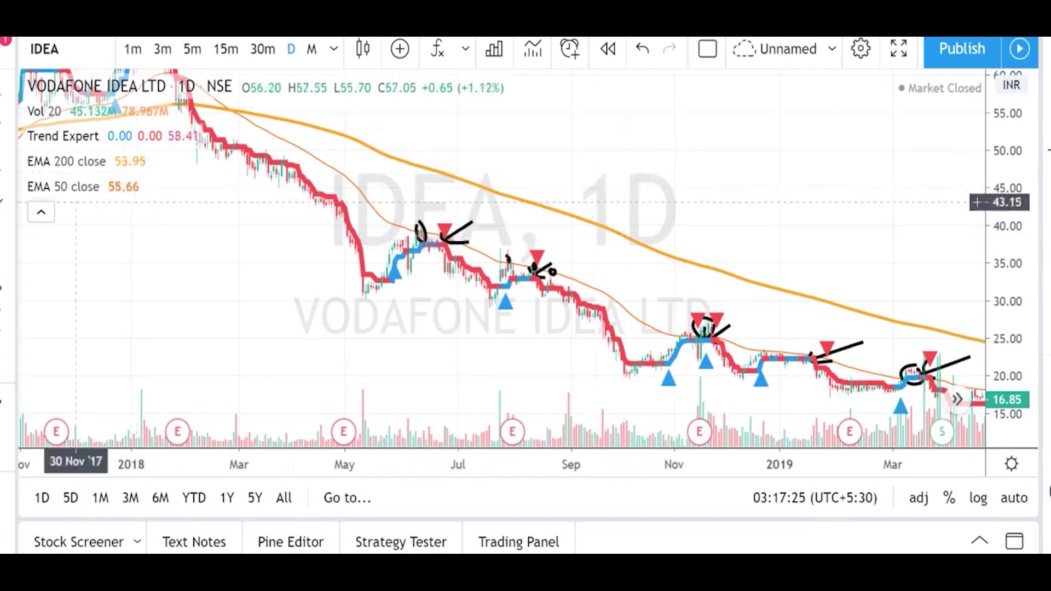
Measure the drop after the June 2018 sell signal with the Price Range tool: −19.13%.
left_click(9, 330)
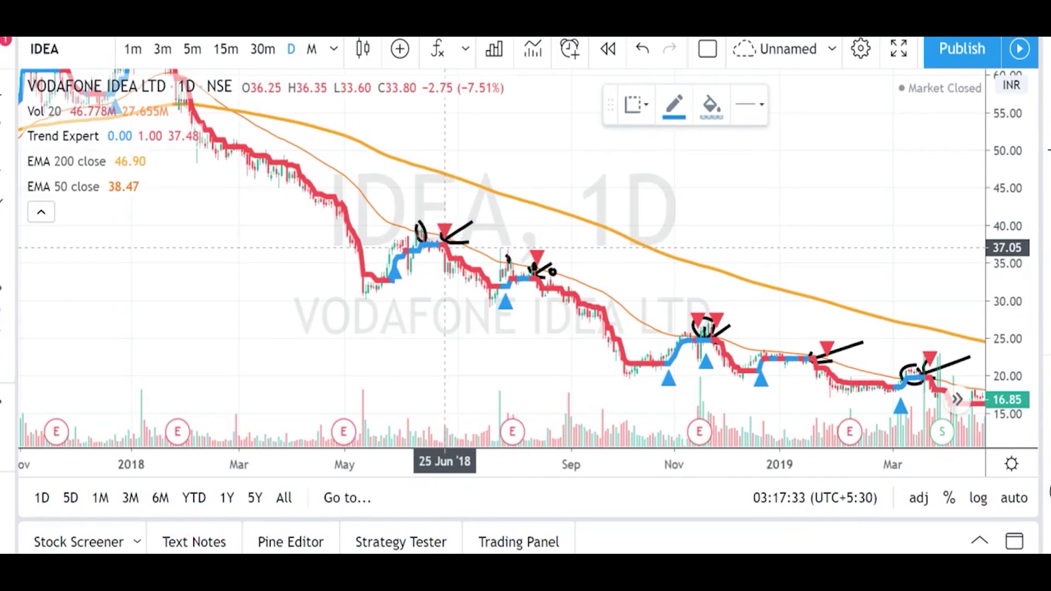
left_click(445, 247)
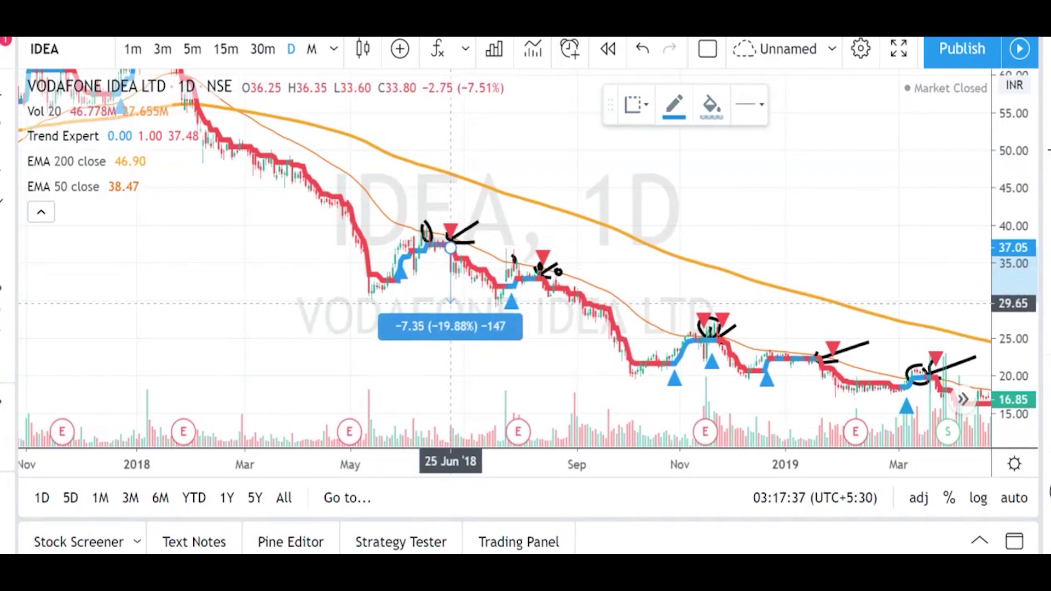
left_click(451, 301)
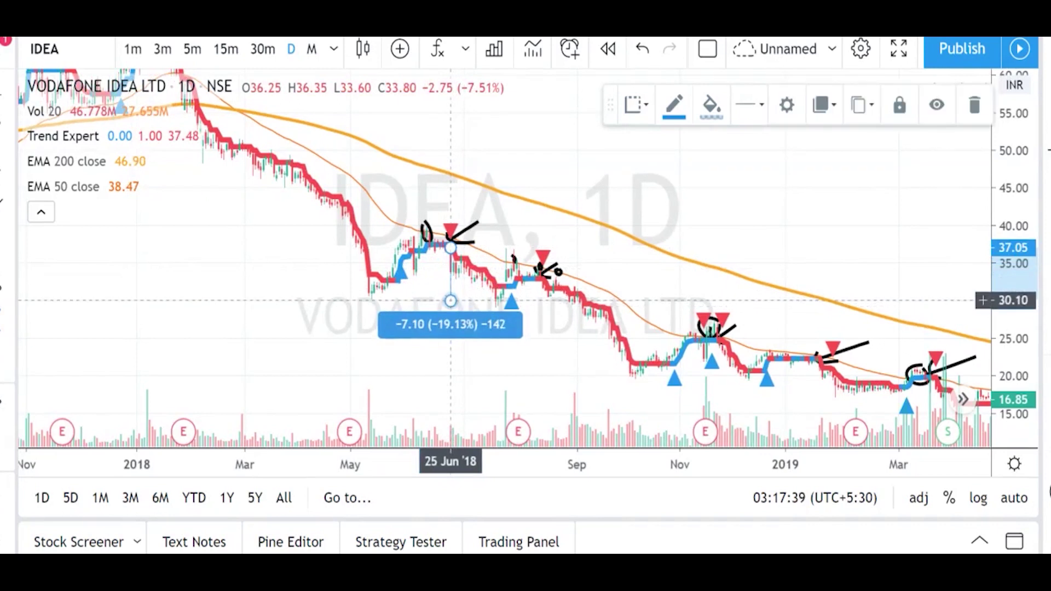
left_click(483, 399)
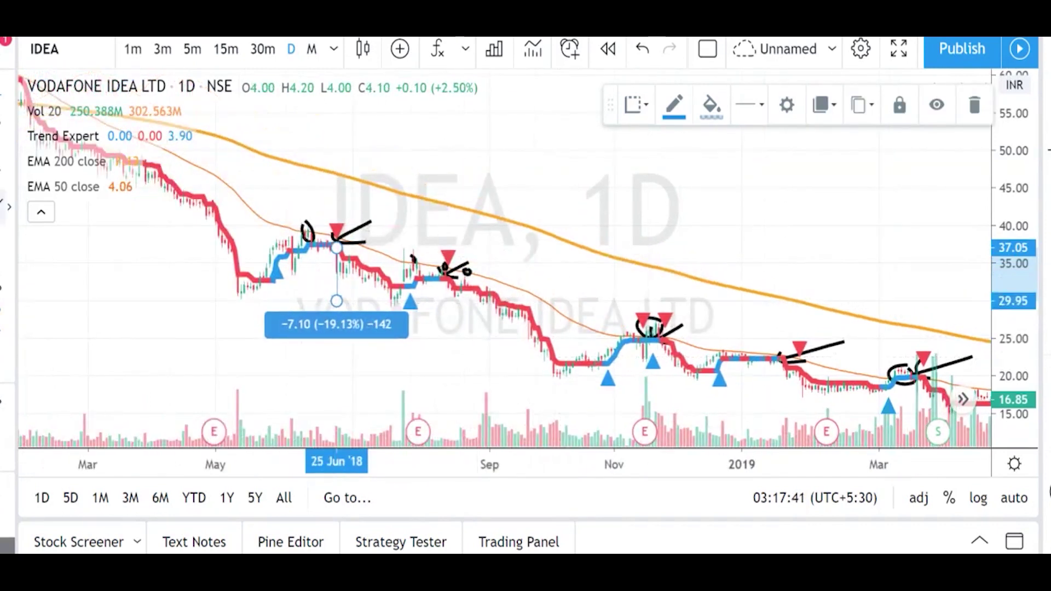
Start a rectangle at the August sell signal, then cancel it and dismiss the menu.
left_click(9, 216)
left_click(37, 241)
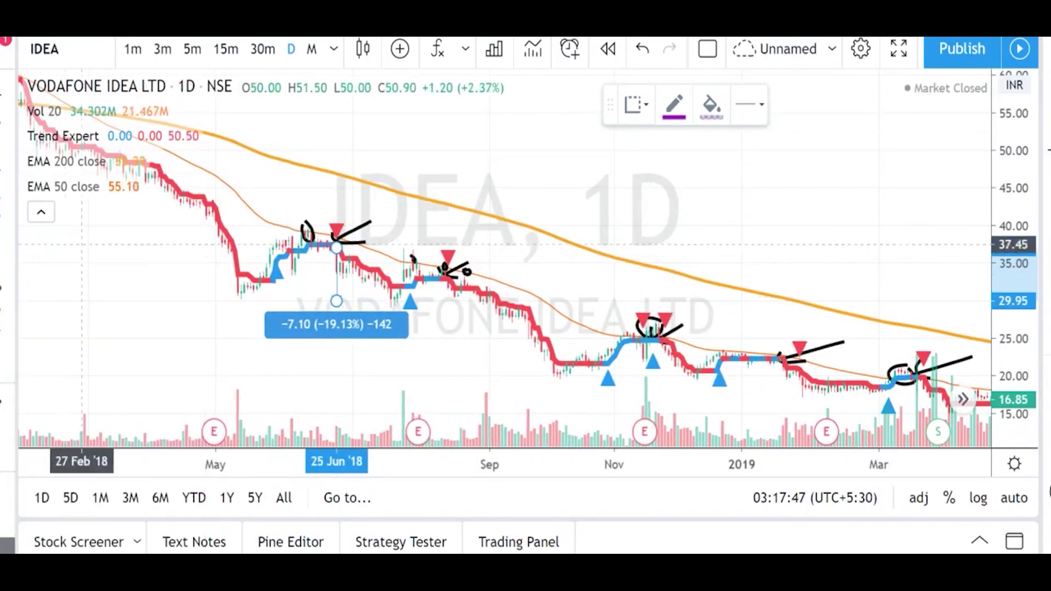
left_click(447, 273)
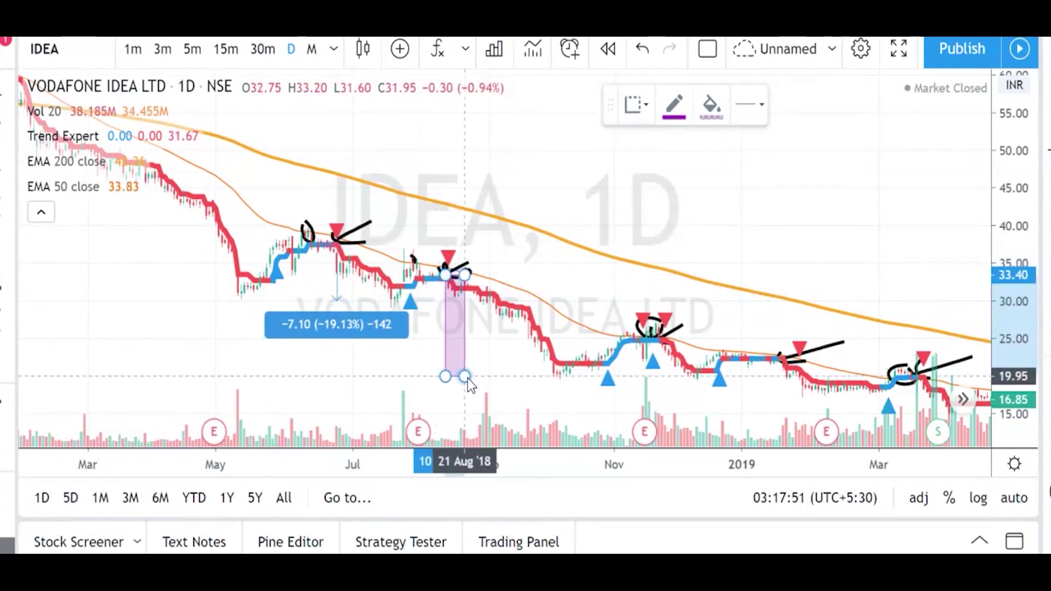
right_click(469, 379)
right_click(468, 371)
key("Escape")
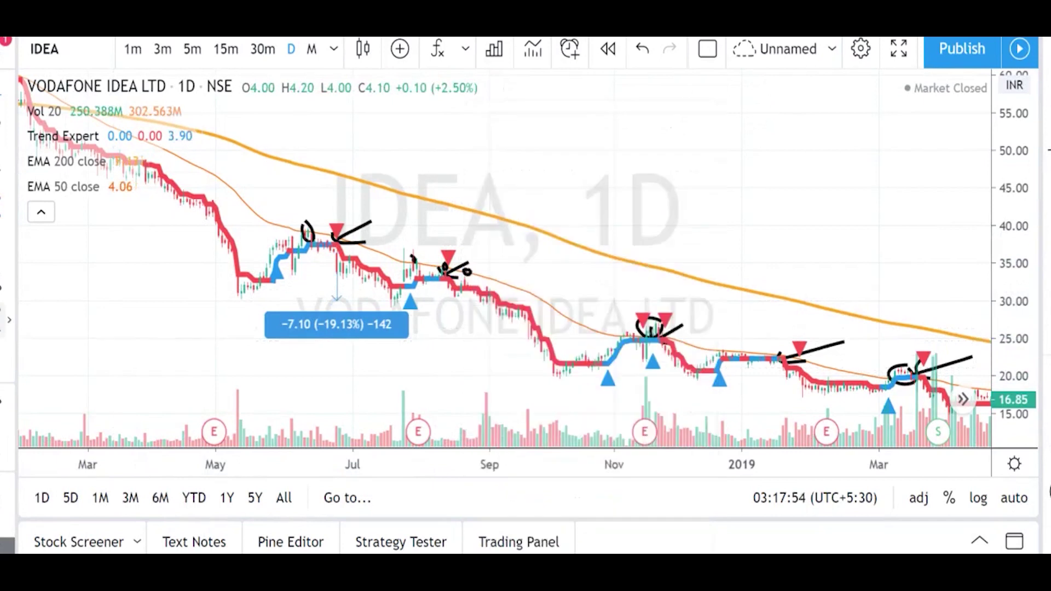
Measure the drops after the August (−38.29%) and November (−22.75%) 2018 sell signals.
left_click(446, 277)
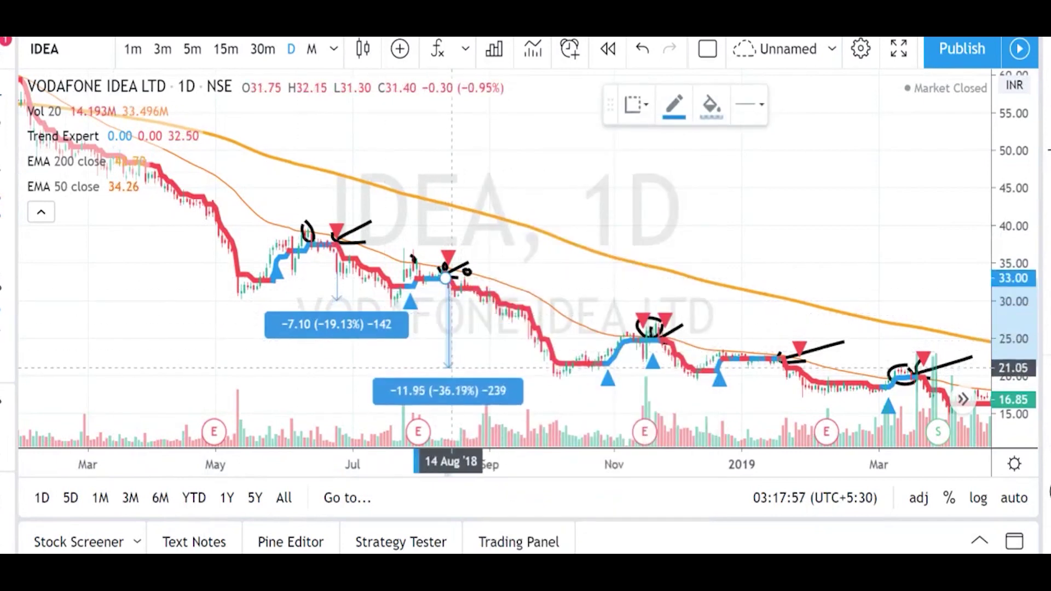
left_click(448, 373)
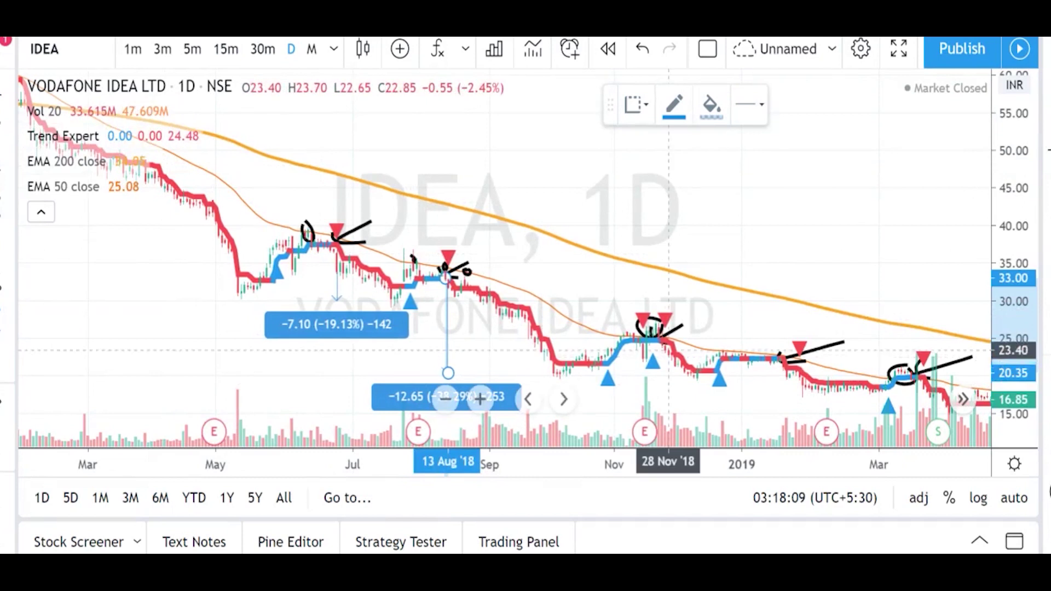
left_click(665, 333)
left_click(669, 378)
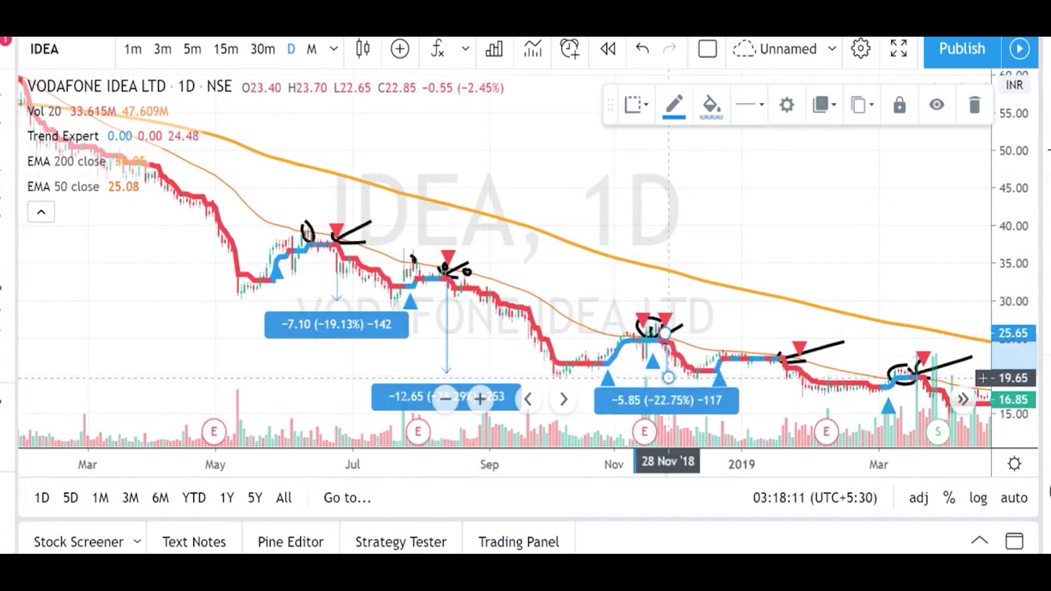
scroll(803, 390, "up", 2)
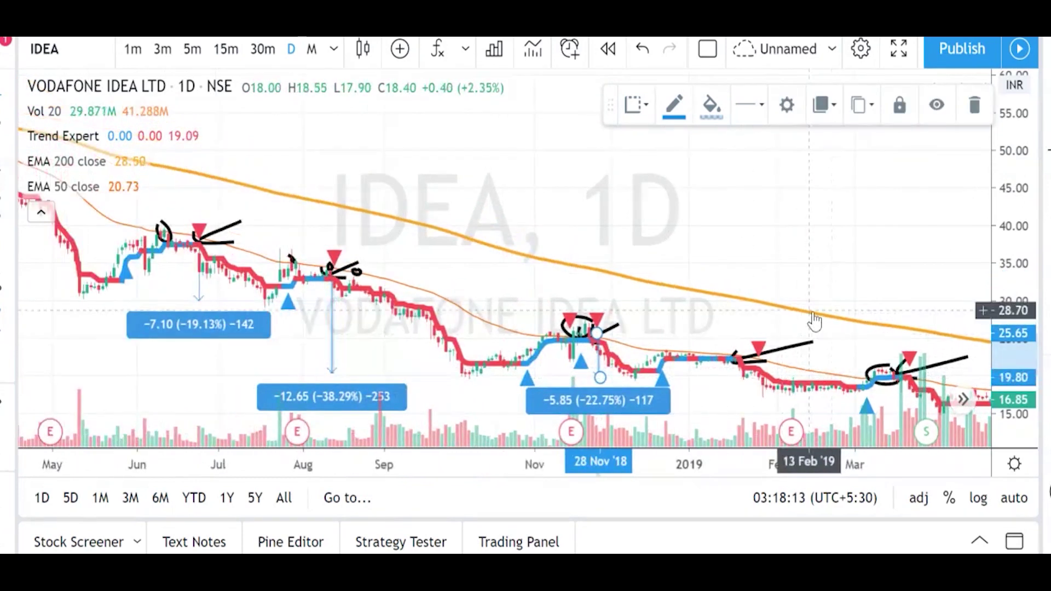
scroll(814, 322, "down", 5)
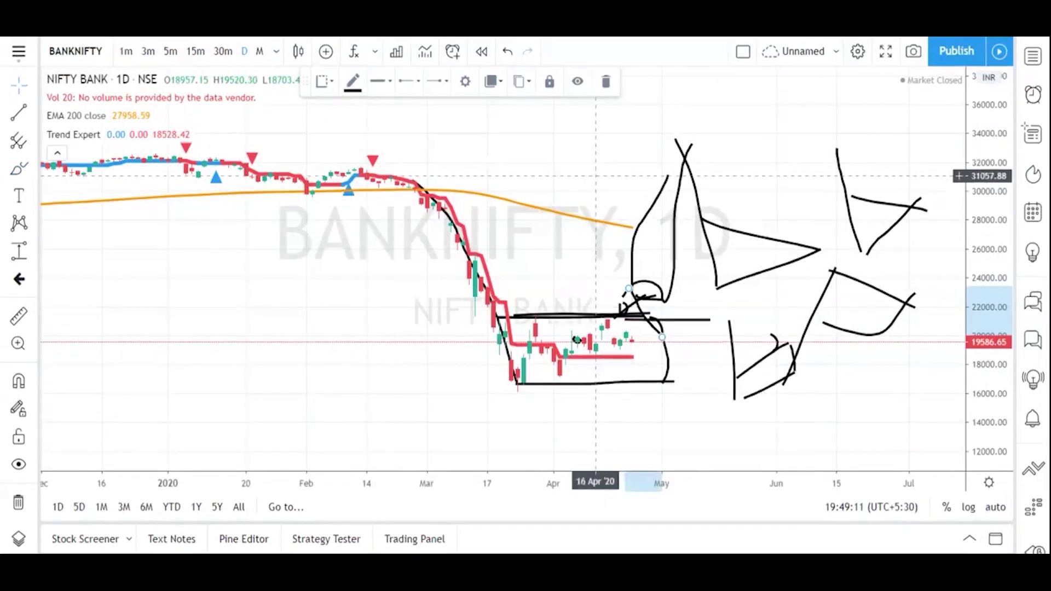
Use the chart's right-click Remove Drawings command to wipe every sketch from Bank Nifty.
right_click(596, 176)
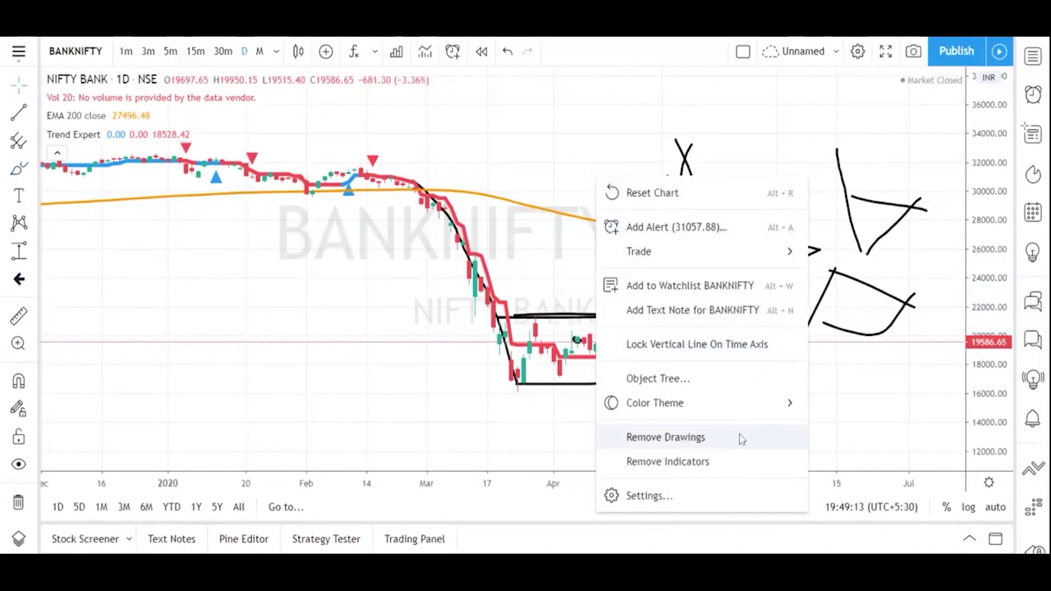
left_click(711, 441)
scroll(692, 369, "up", 1)
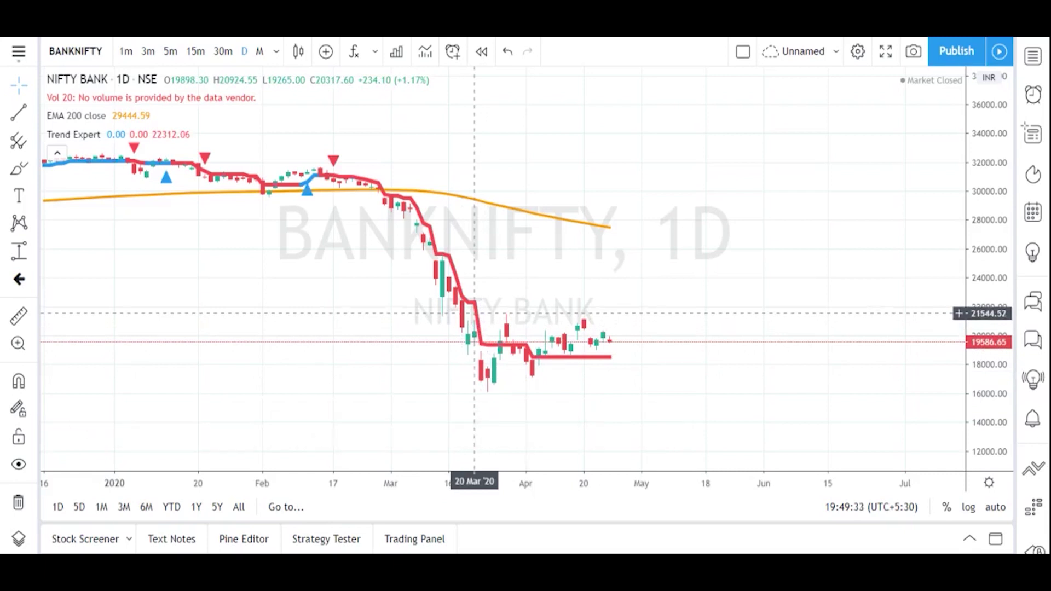
Zoom the Bank Nifty daily chart and rescale the price axis to leave room around the candles.
scroll(174, 275, "down", 2)
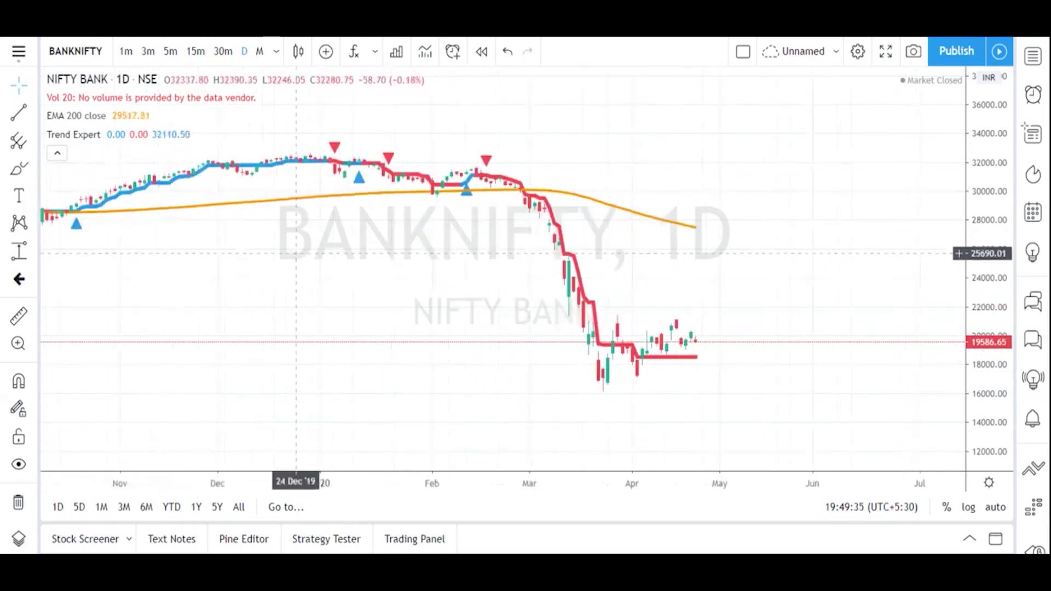
scroll(174, 275, "down", 2)
scroll(725, 227, "up", 1)
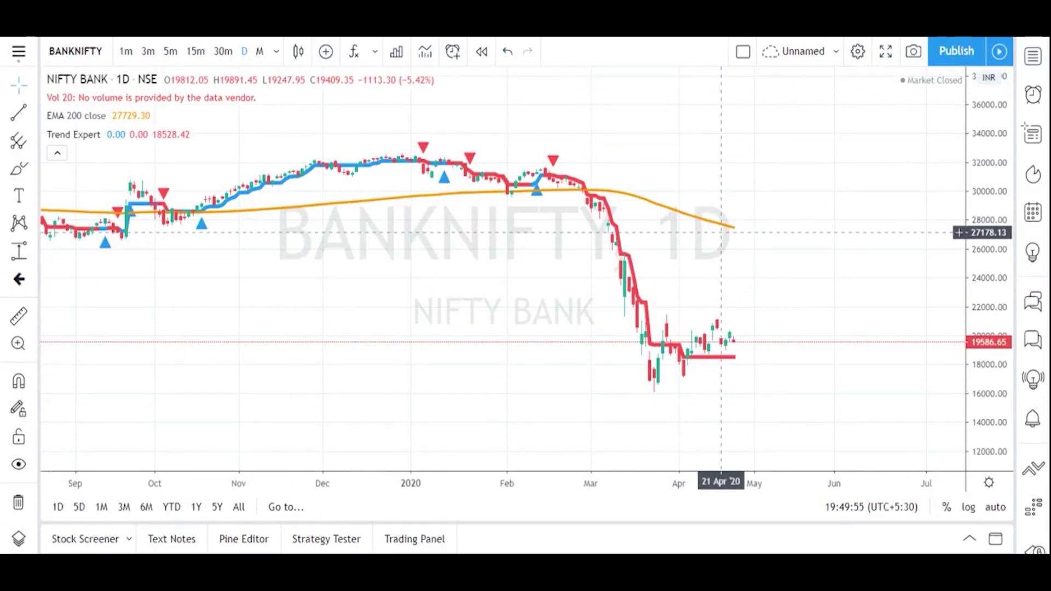
scroll(721, 234, "up", 3)
scroll(985, 373, "down", 5)
left_click_drag(1003, 212, 1004, 296)
scroll(949, 340, "up", 2)
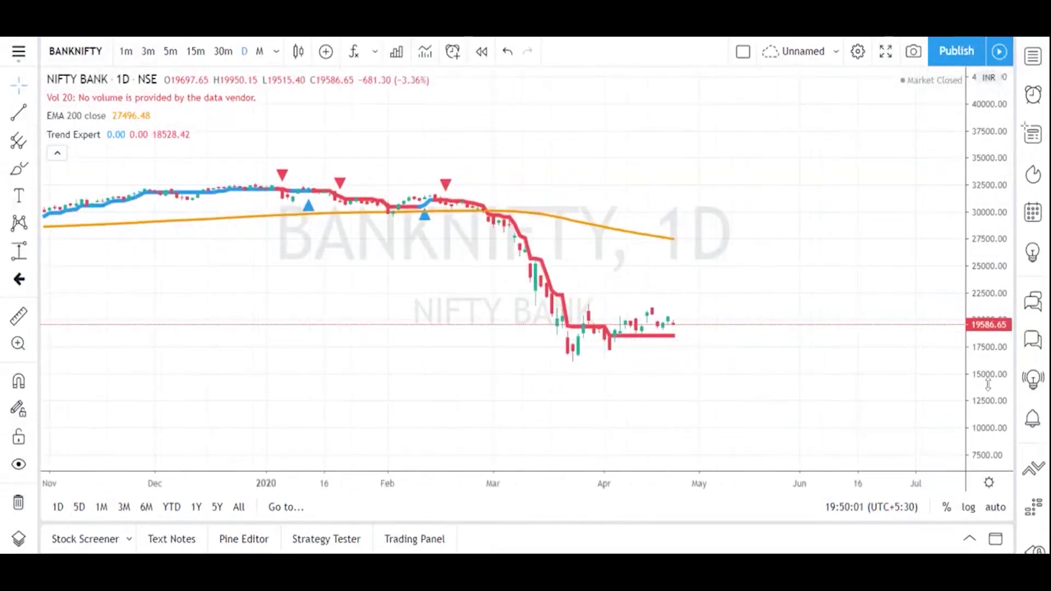
left_click_drag(985, 386, 986, 362)
Brush a projected rise after the latest daily candle: a rising line, a level, an arc and a stroke.
left_click(19, 168)
mouse_move(666, 327)
left_mouse_down()
mouse_move(682, 285)
mouse_move(679, 145)
left_mouse_up()
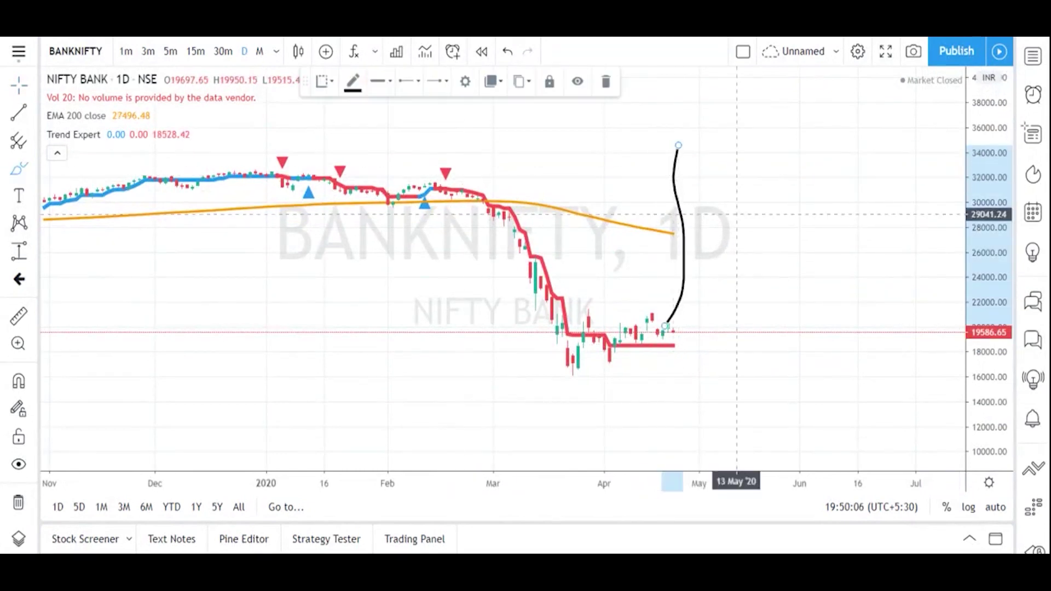
left_click_drag(658, 185, 710, 188)
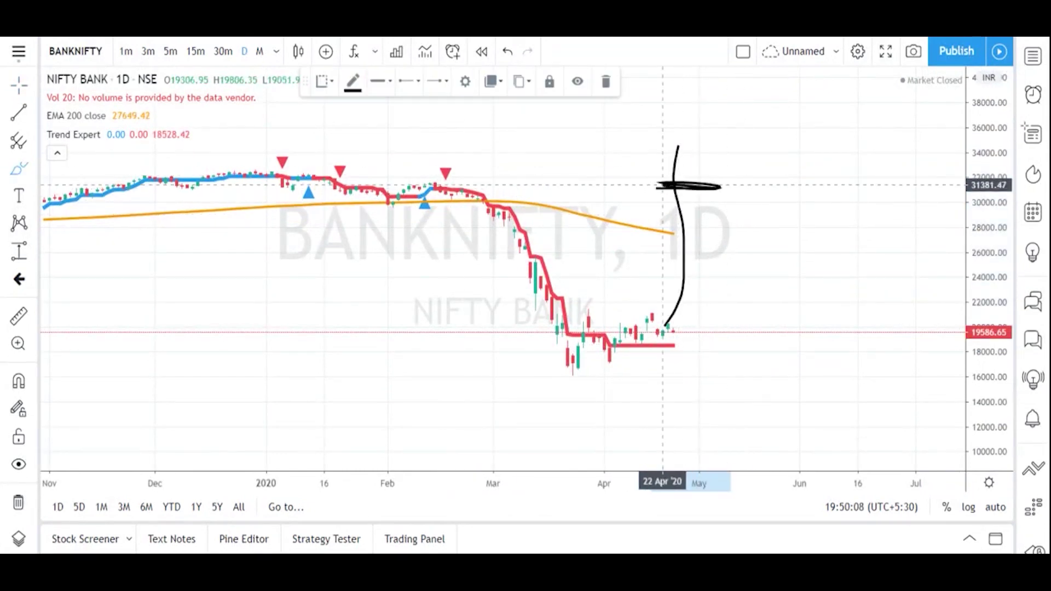
mouse_move(679, 148)
left_mouse_down()
mouse_move(716, 134)
mouse_move(753, 147)
left_mouse_up()
mouse_move(630, 161)
left_mouse_down()
mouse_move(663, 169)
mouse_move(657, 182)
left_mouse_up()
mouse_move(579, 380)
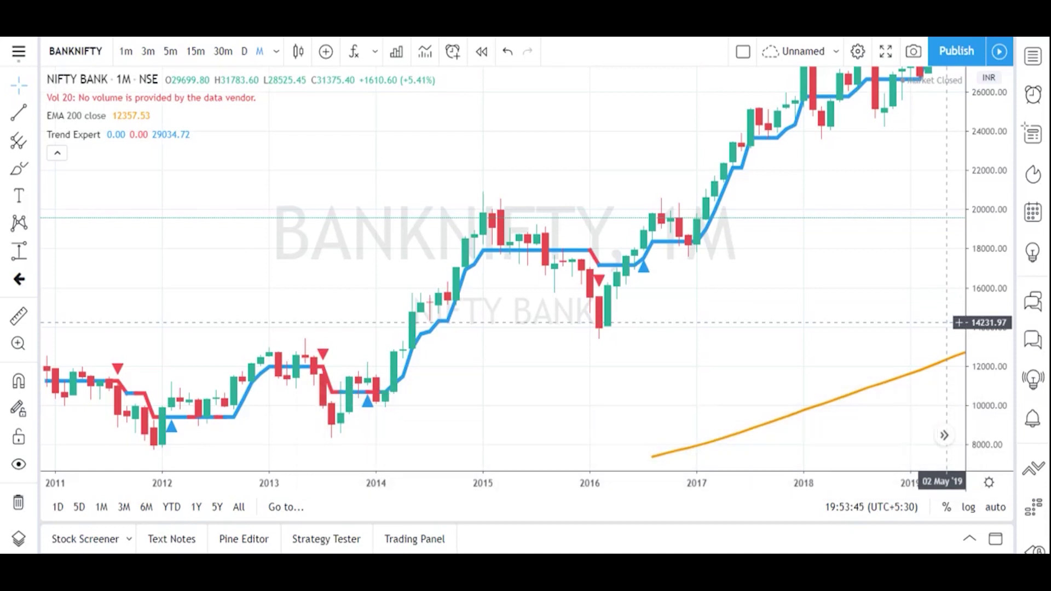
Brush marks on the 2016 buy signal, a dash at the 2016 low, and a curve to the 2018 high.
left_click(19, 169)
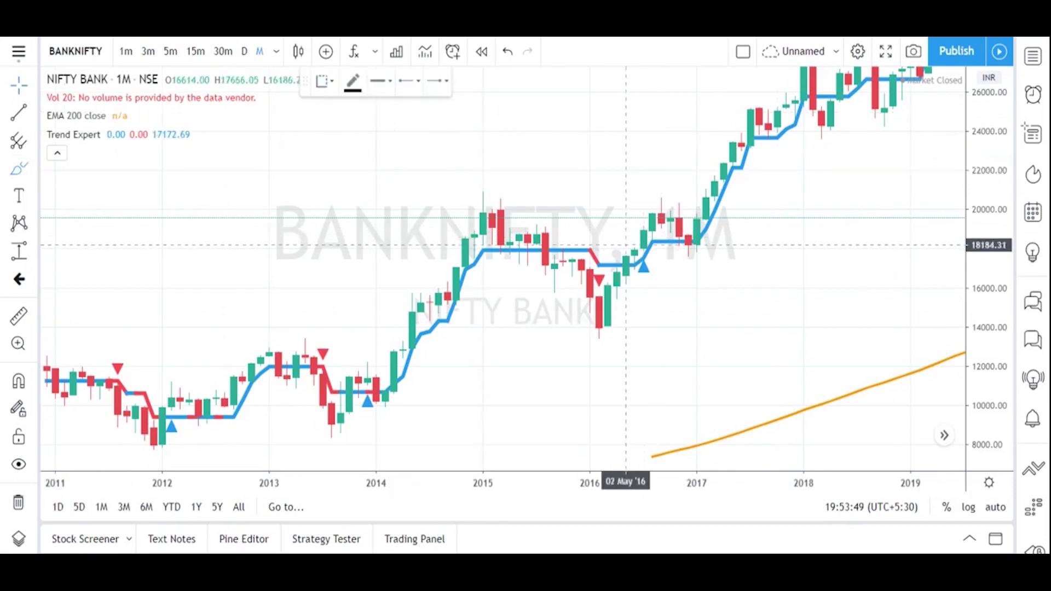
mouse_move(652, 237)
left_mouse_down()
mouse_move(637, 245)
mouse_move(647, 256)
left_mouse_up()
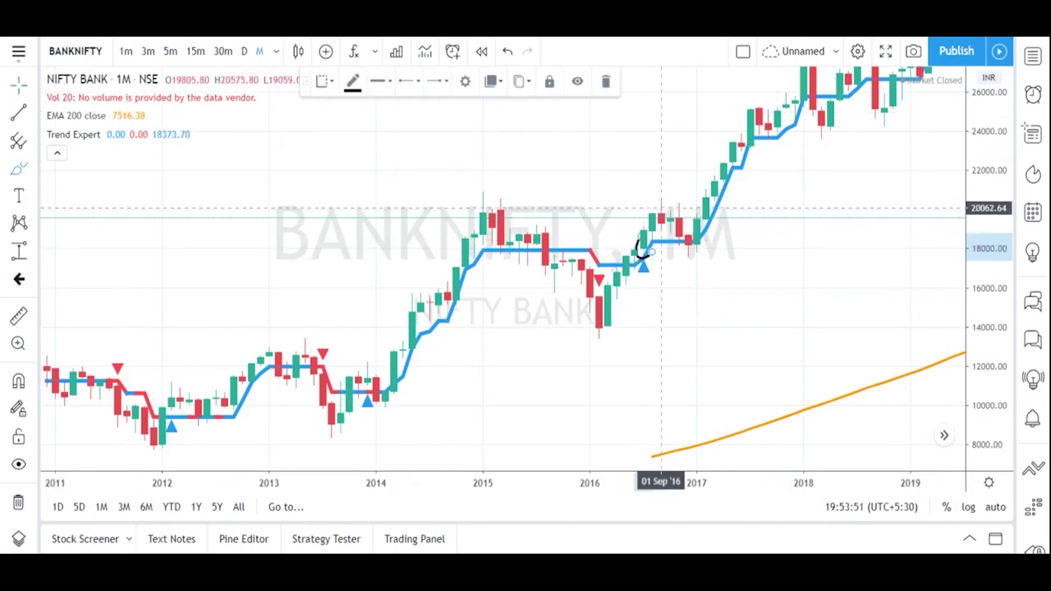
mouse_move(652, 210)
left_mouse_down()
mouse_move(643, 235)
mouse_move(652, 216)
mouse_move(665, 230)
left_mouse_up()
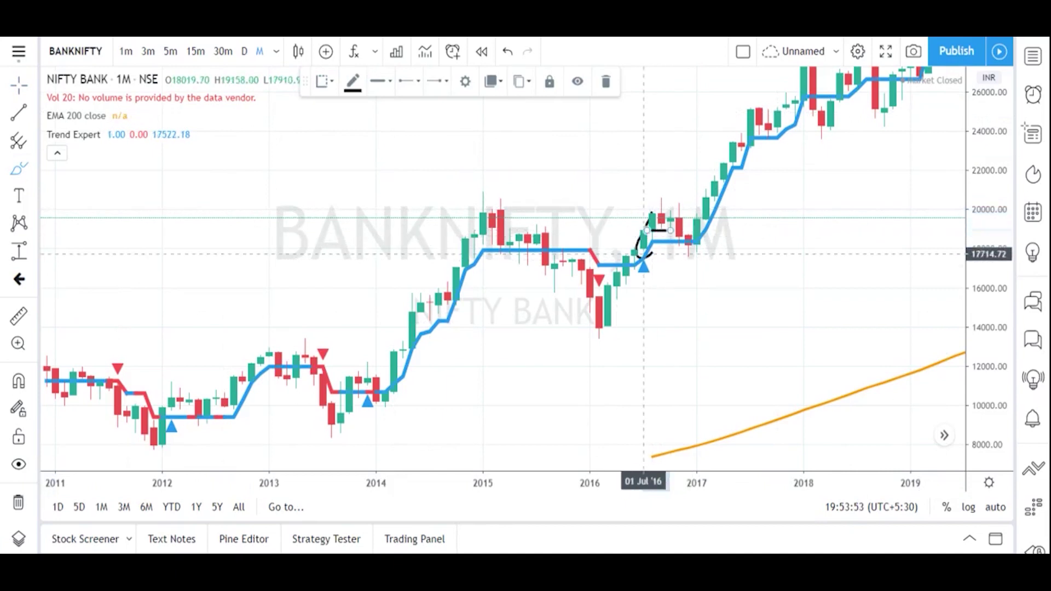
left_click_drag(630, 325, 645, 323)
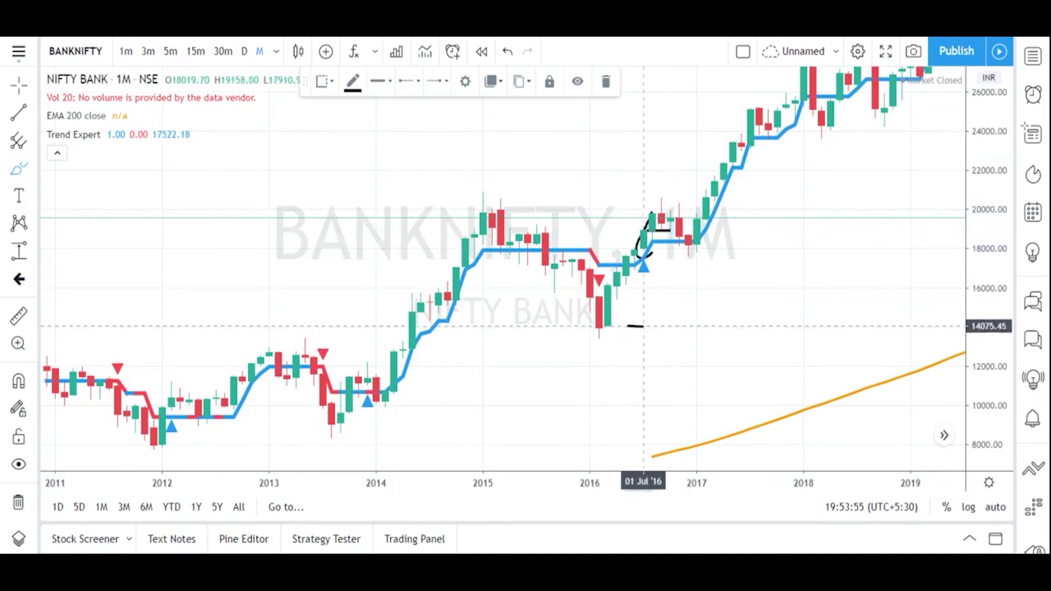
mouse_move(646, 217)
left_mouse_down()
mouse_move(722, 192)
mouse_move(778, 98)
left_mouse_up()
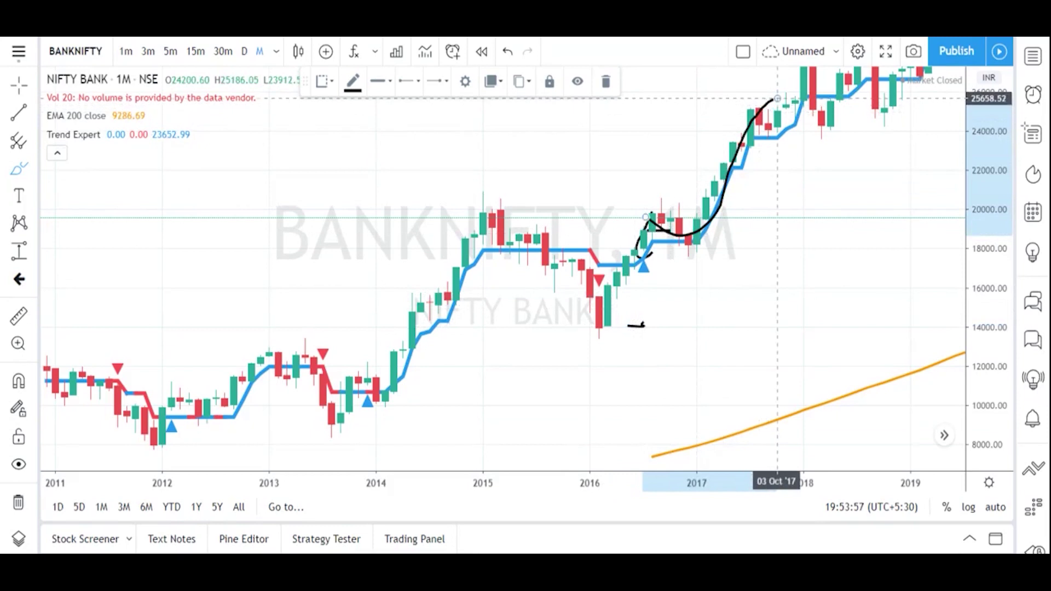